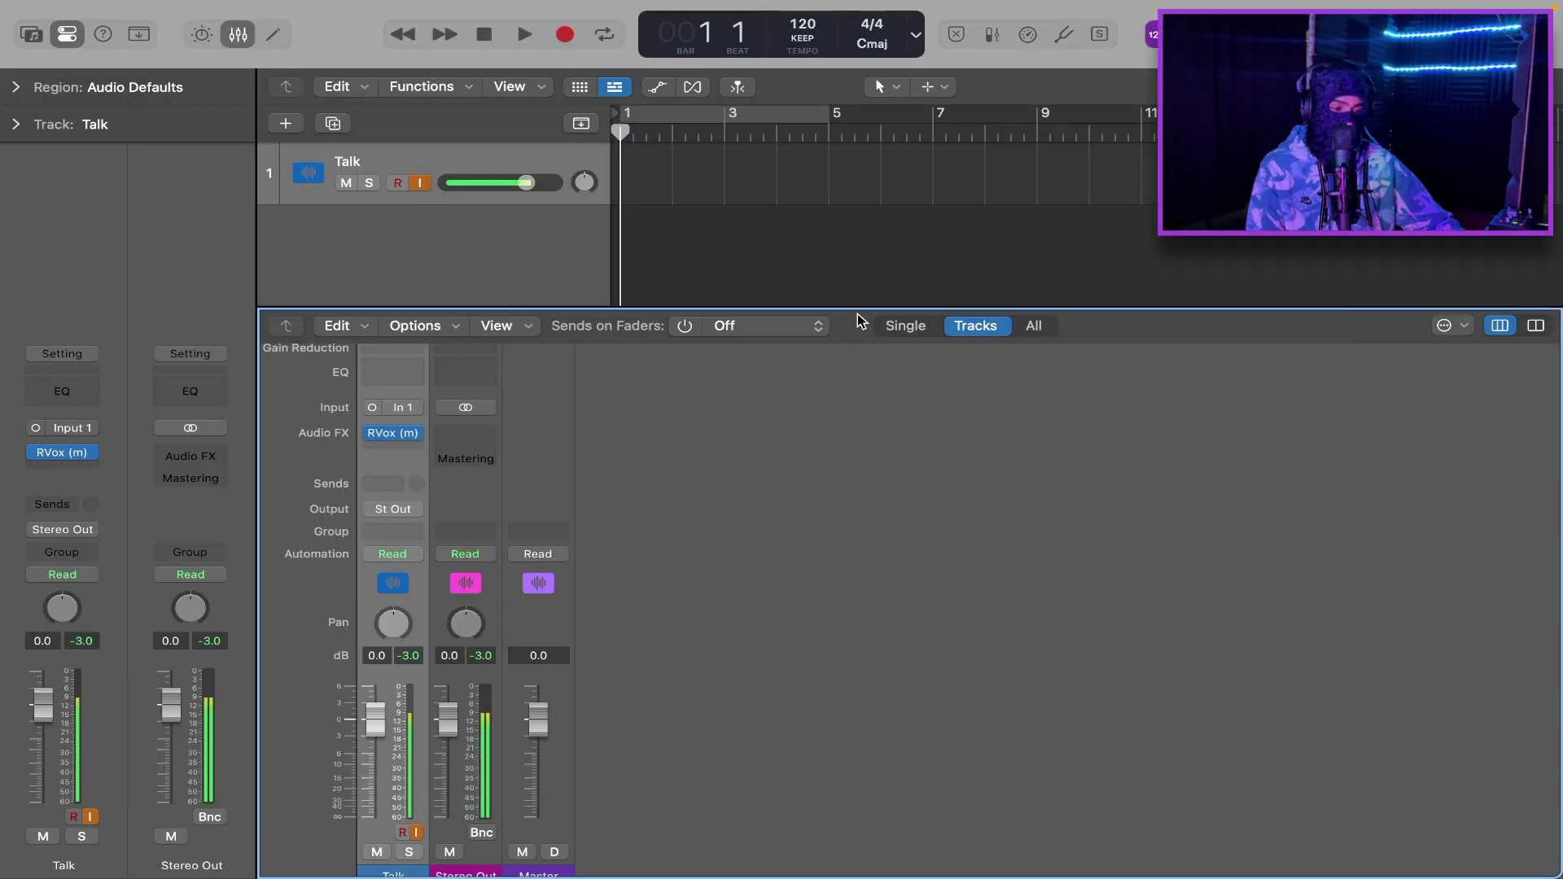
Shrink the mixer pane's height to give the tracks area more room
drag(855, 308, 851, 511)
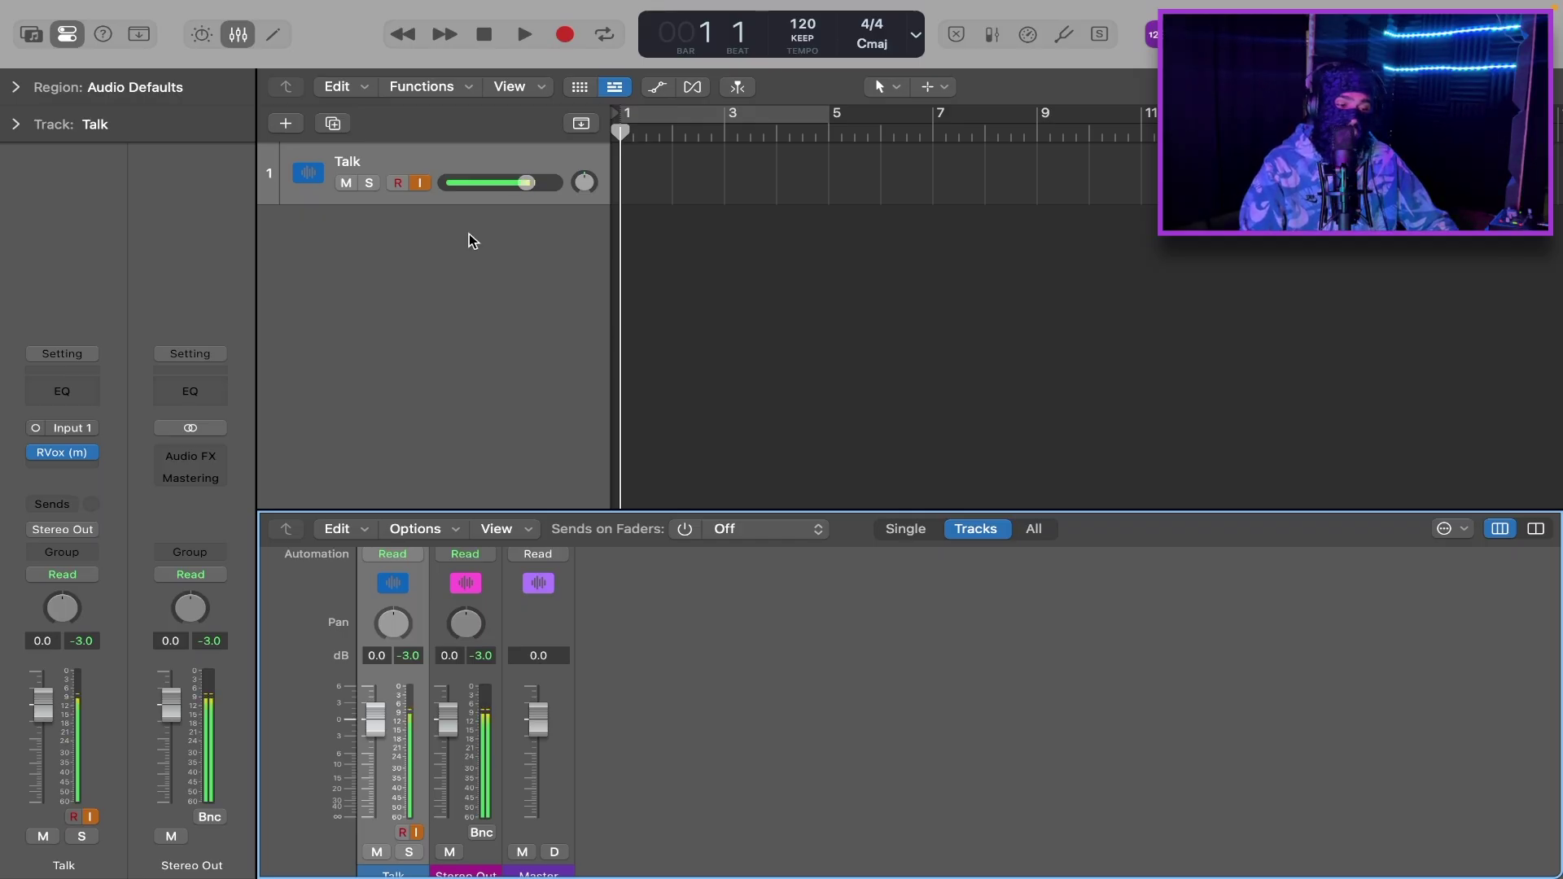
Review the I/O buffer size options in the audio device settings, and close the settings without changing anything
mouse_move(228, 6)
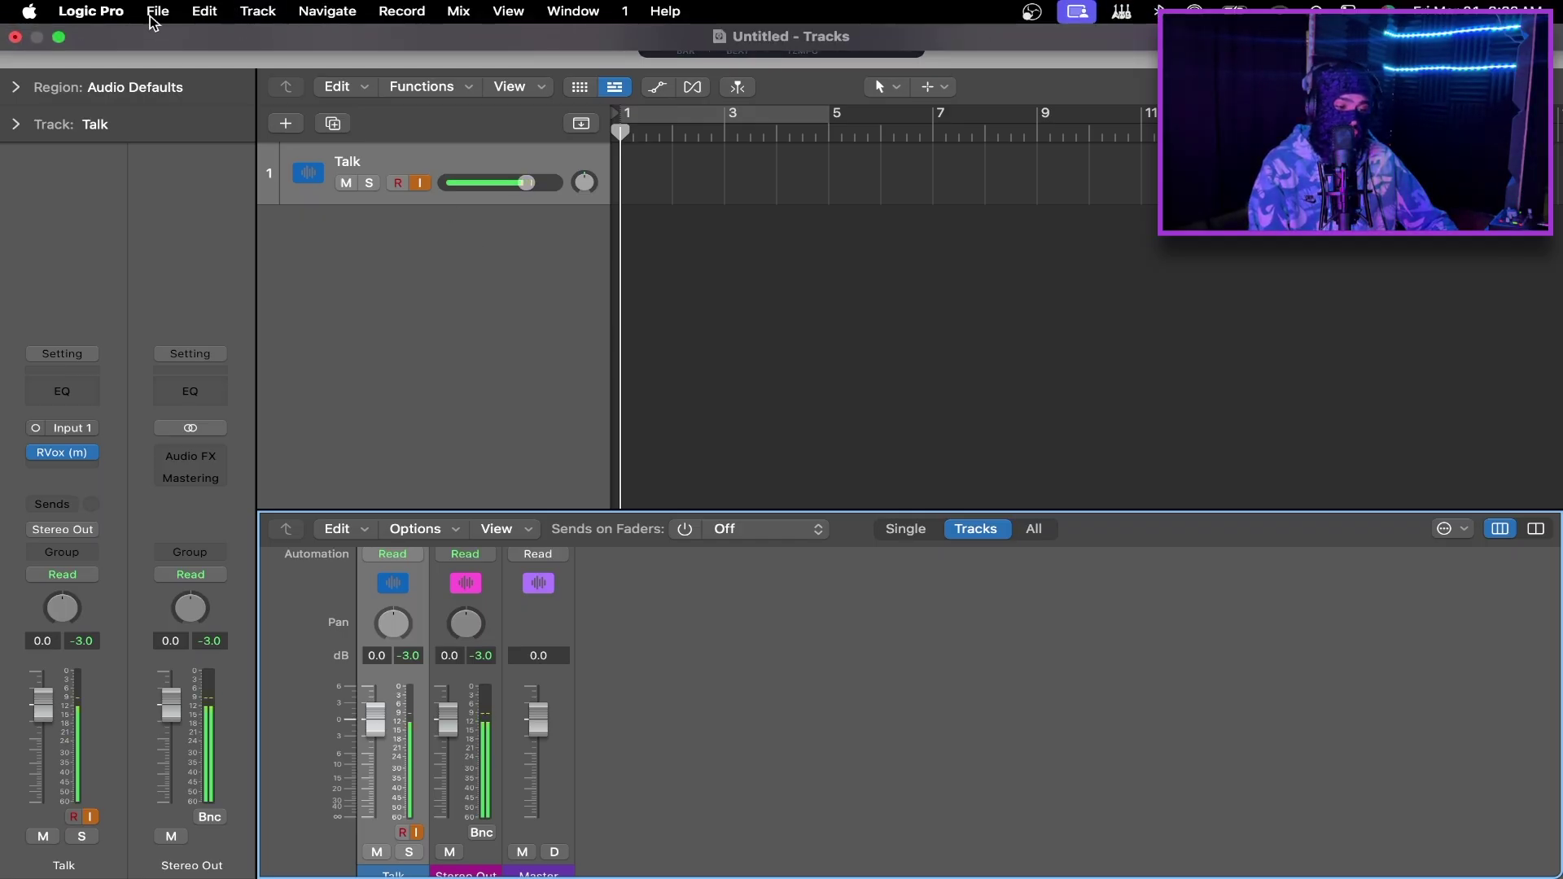
click(114, 11)
mouse_move(200, 72)
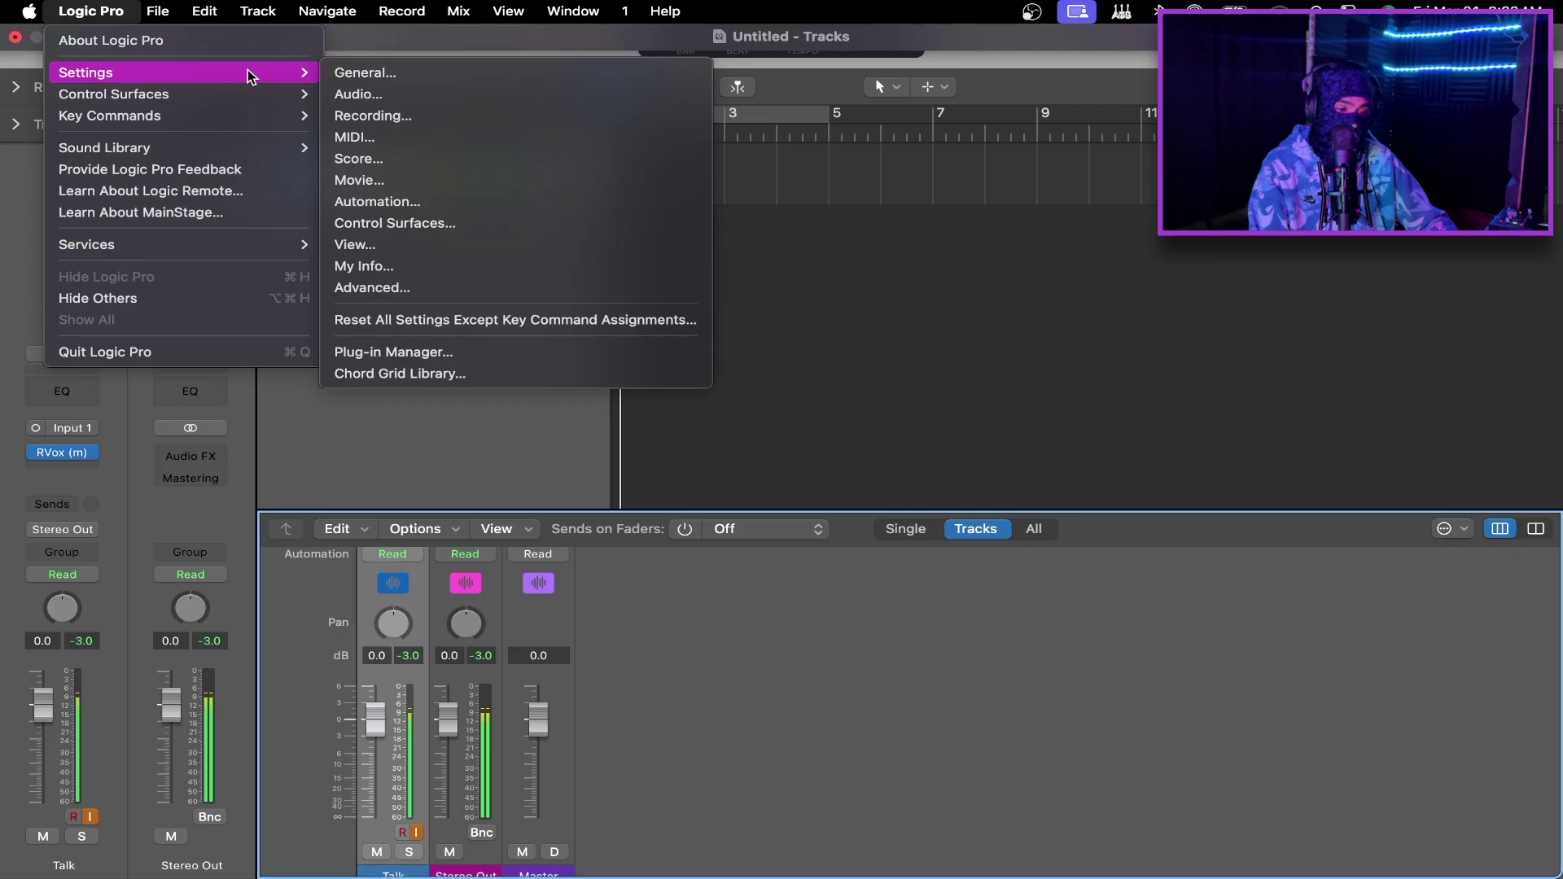
click(357, 95)
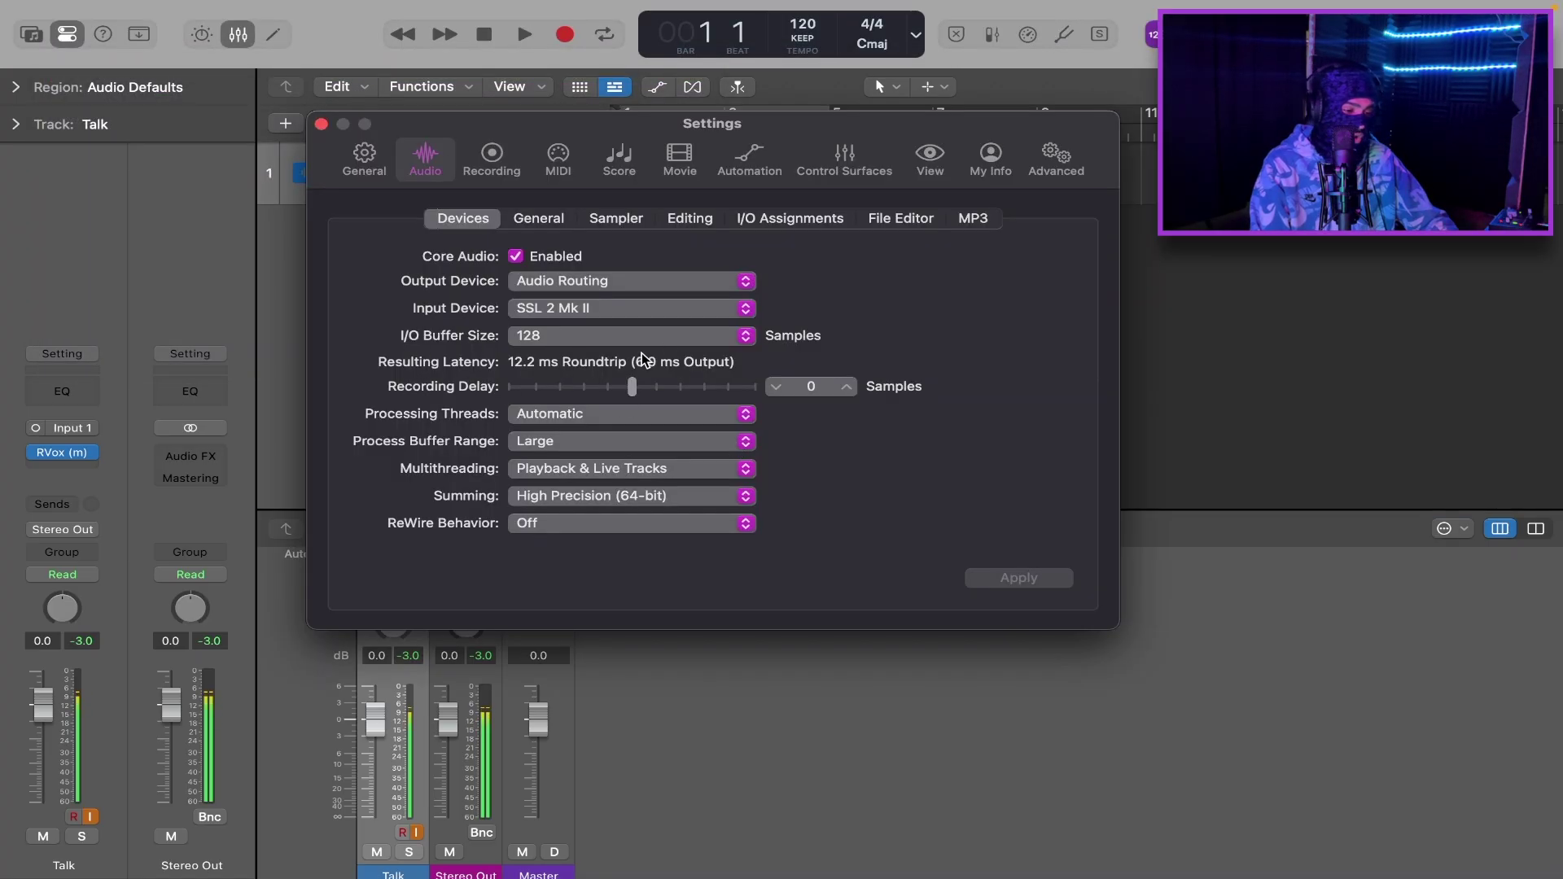
click(593, 340)
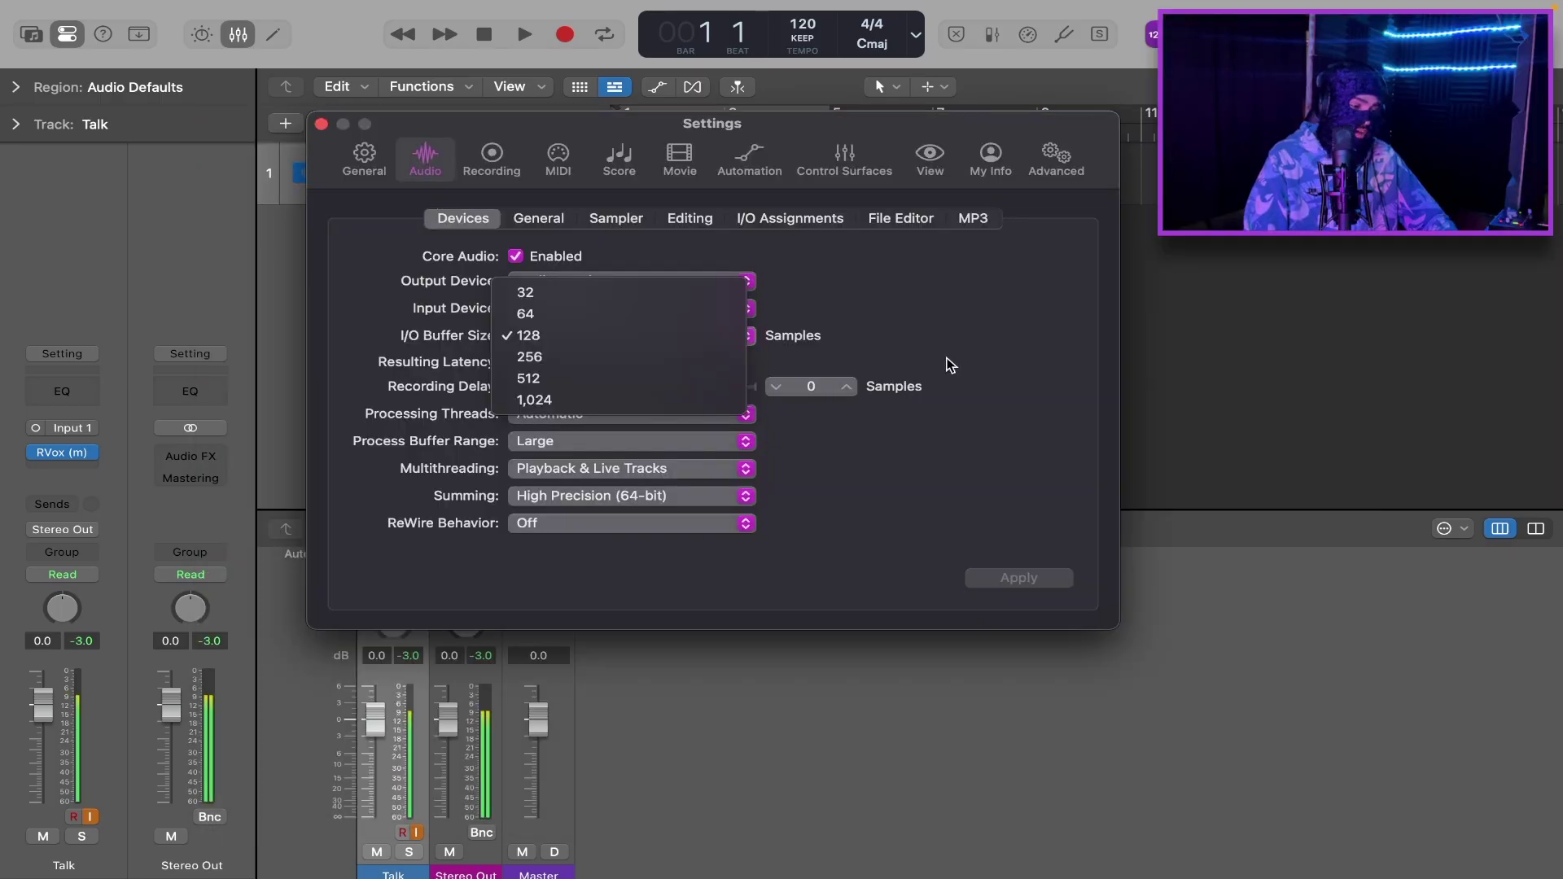
click(949, 363)
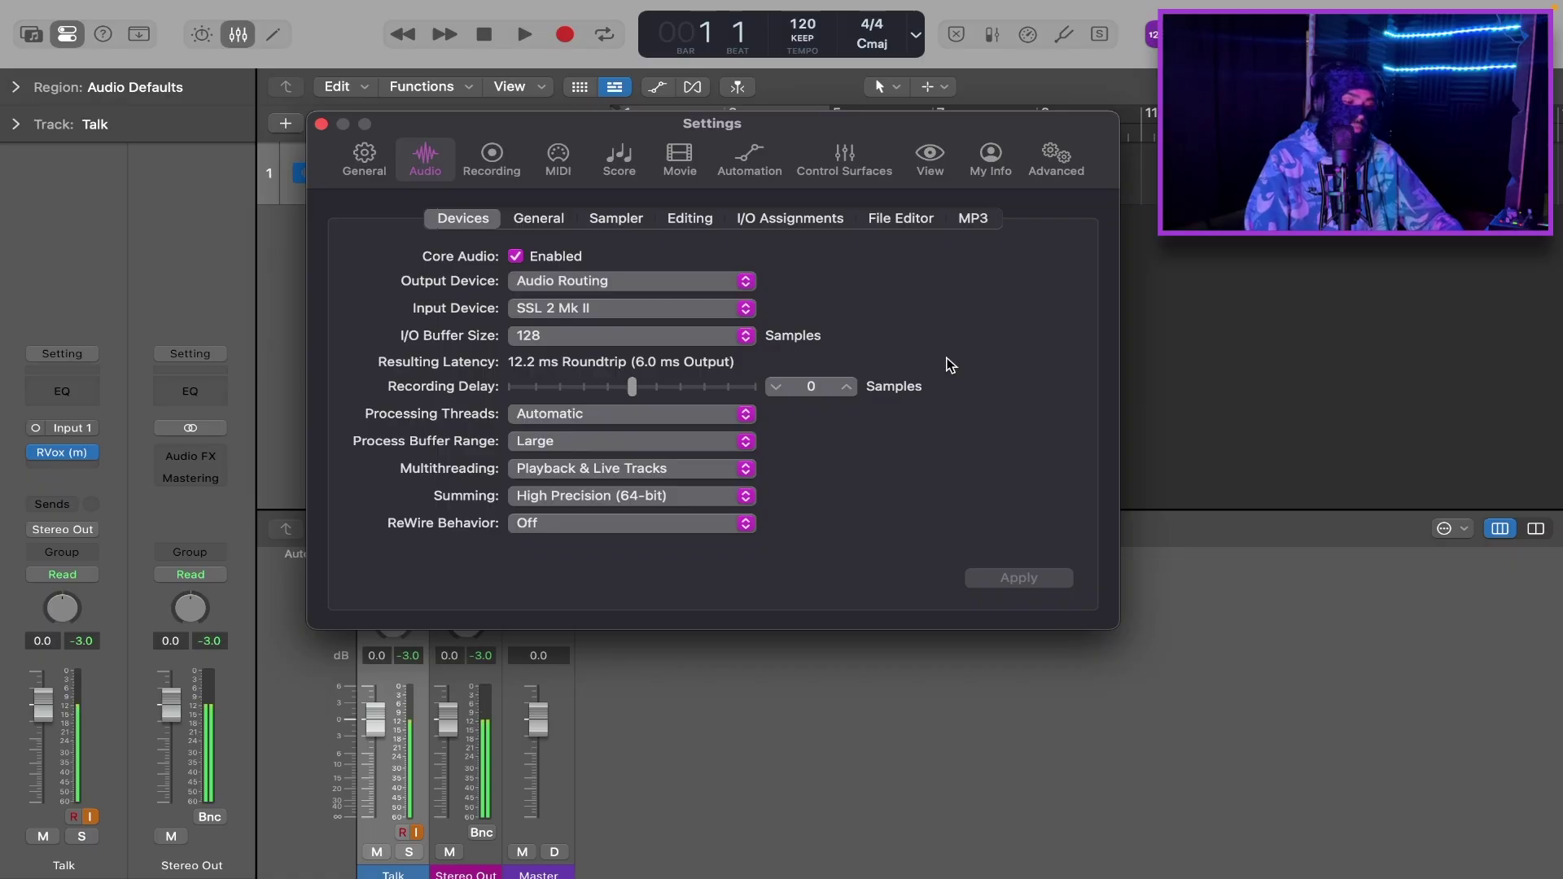
key(super+w)
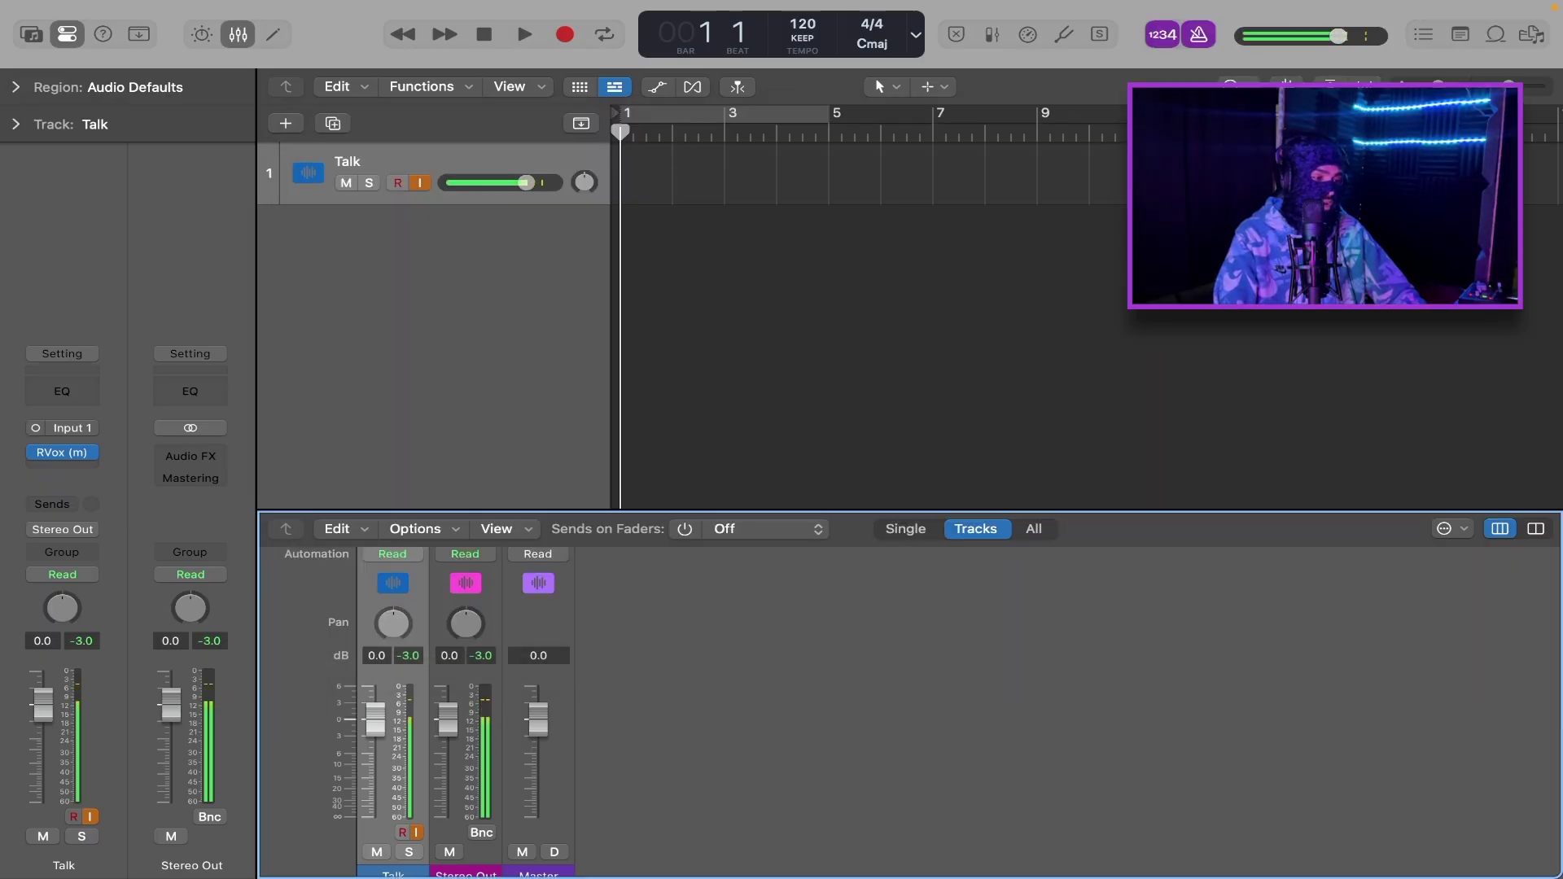
Turn off the count-in and metronome click, and enable pre-fader metering
click(1162, 35)
click(1199, 35)
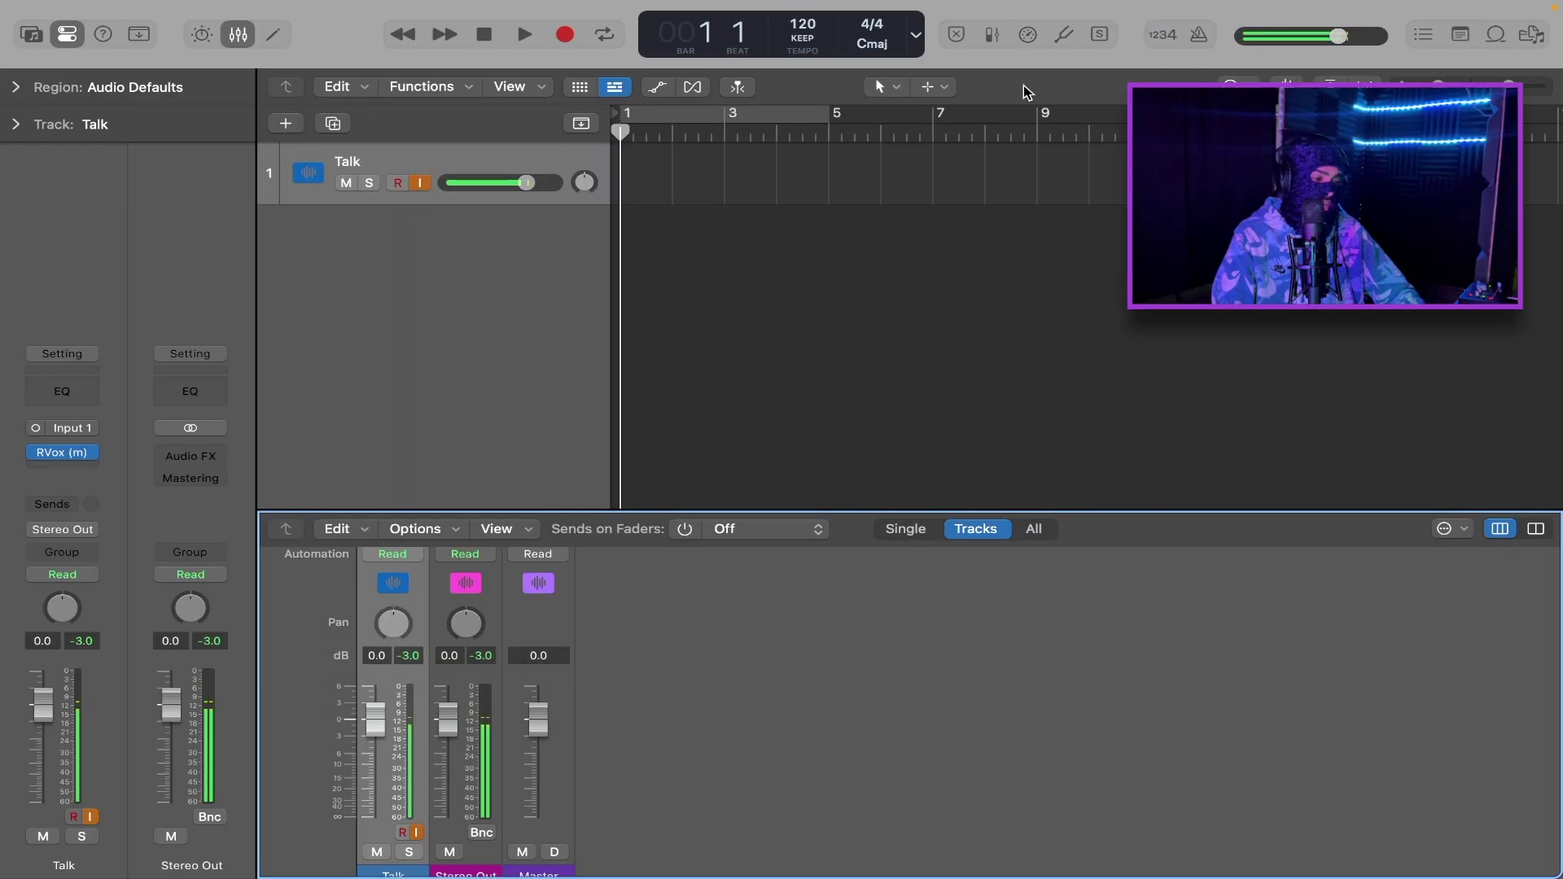
click(995, 36)
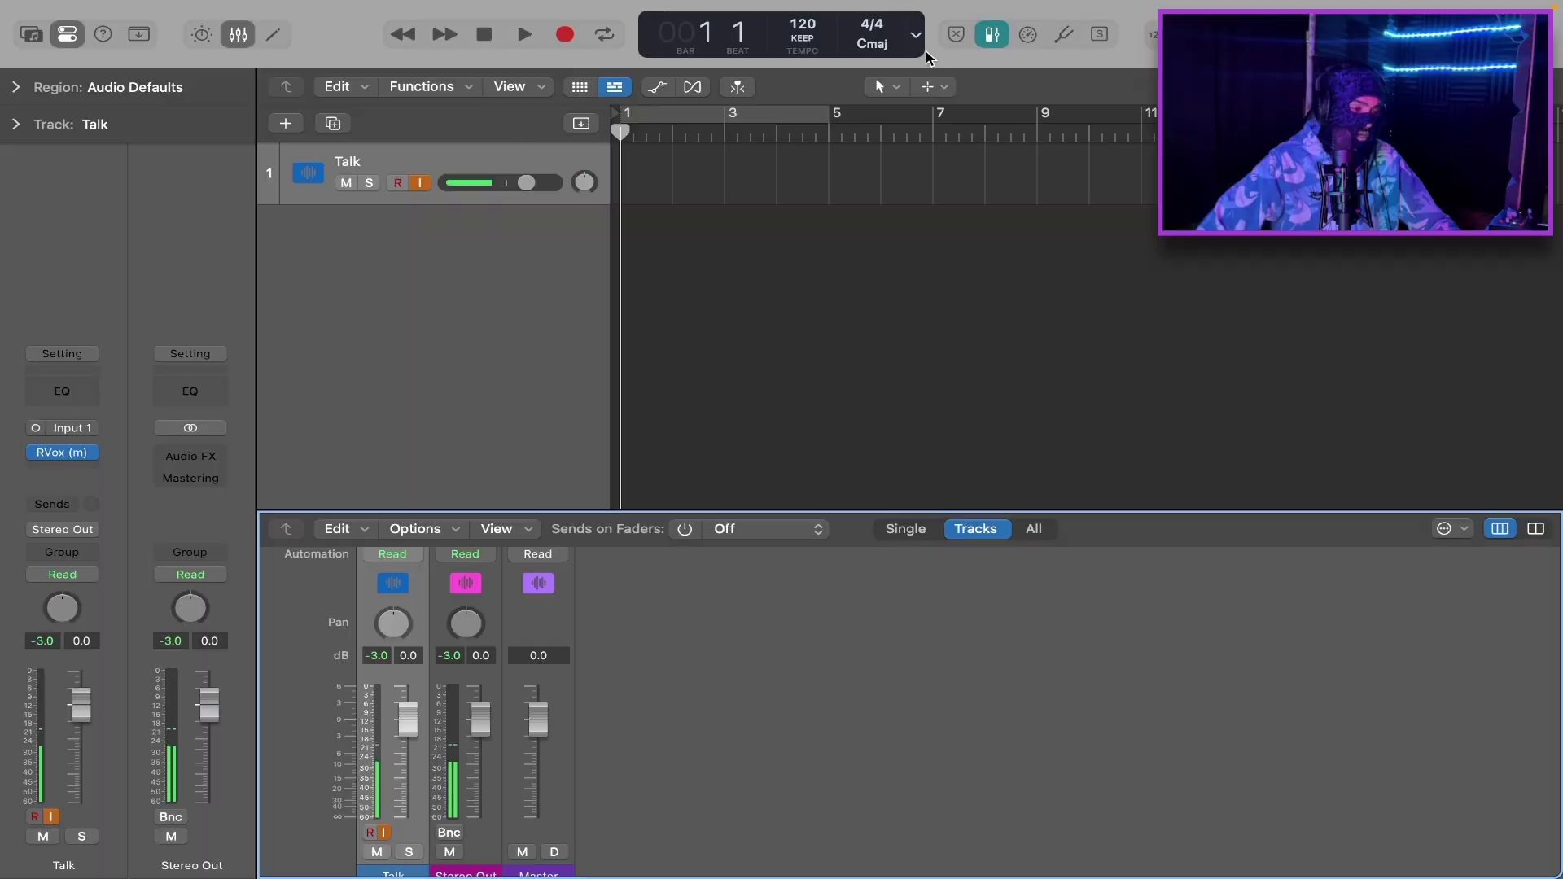
Check the control bar and display customization options, including Pre Fader Metering under modes and functions
click(915, 39)
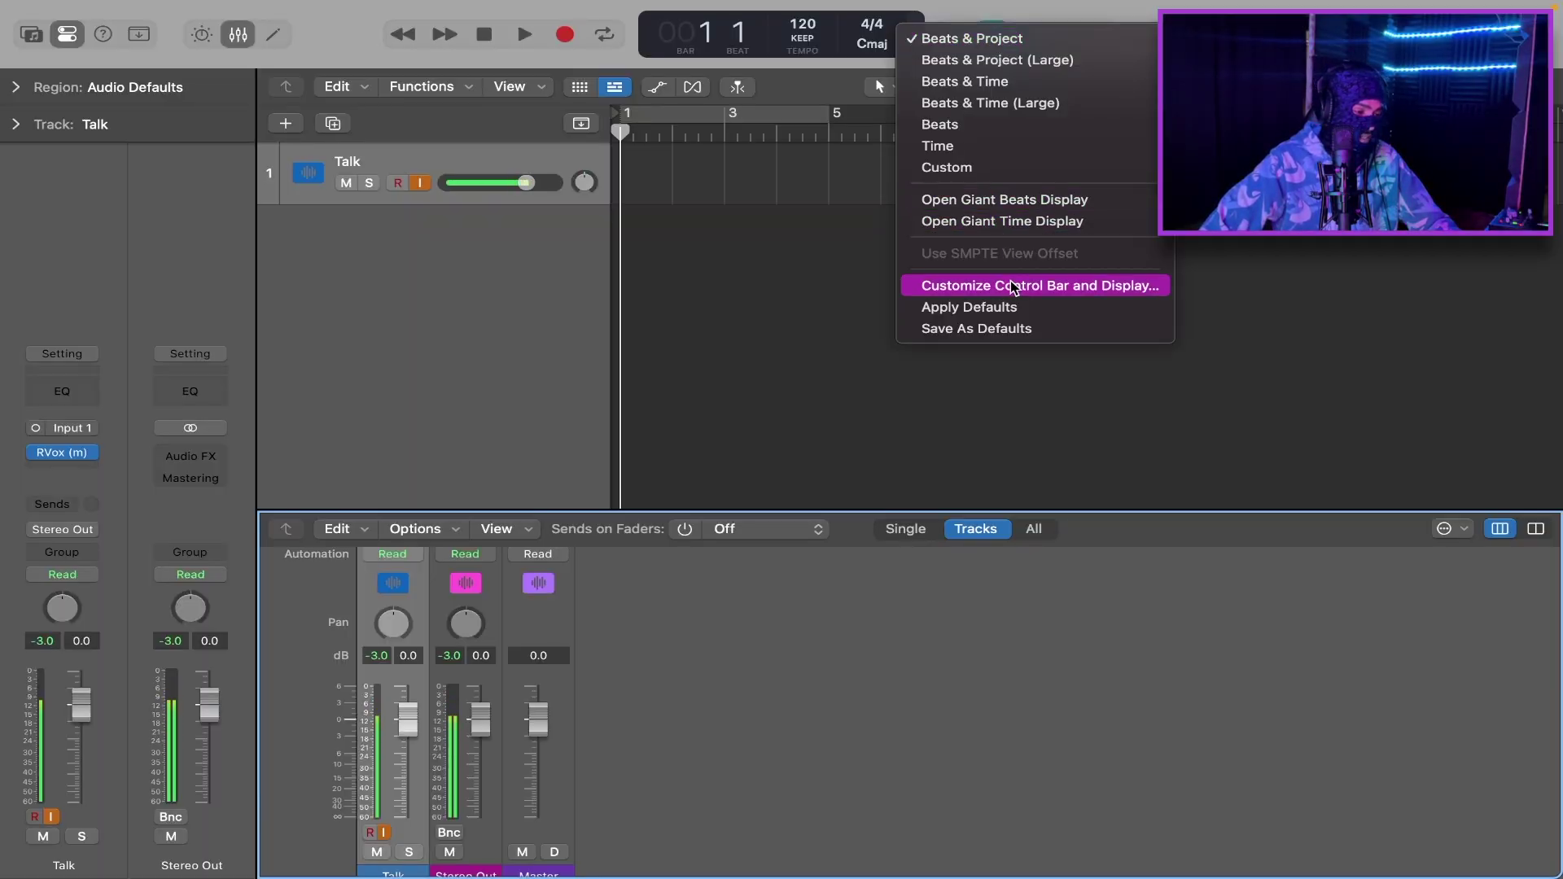
click(1071, 286)
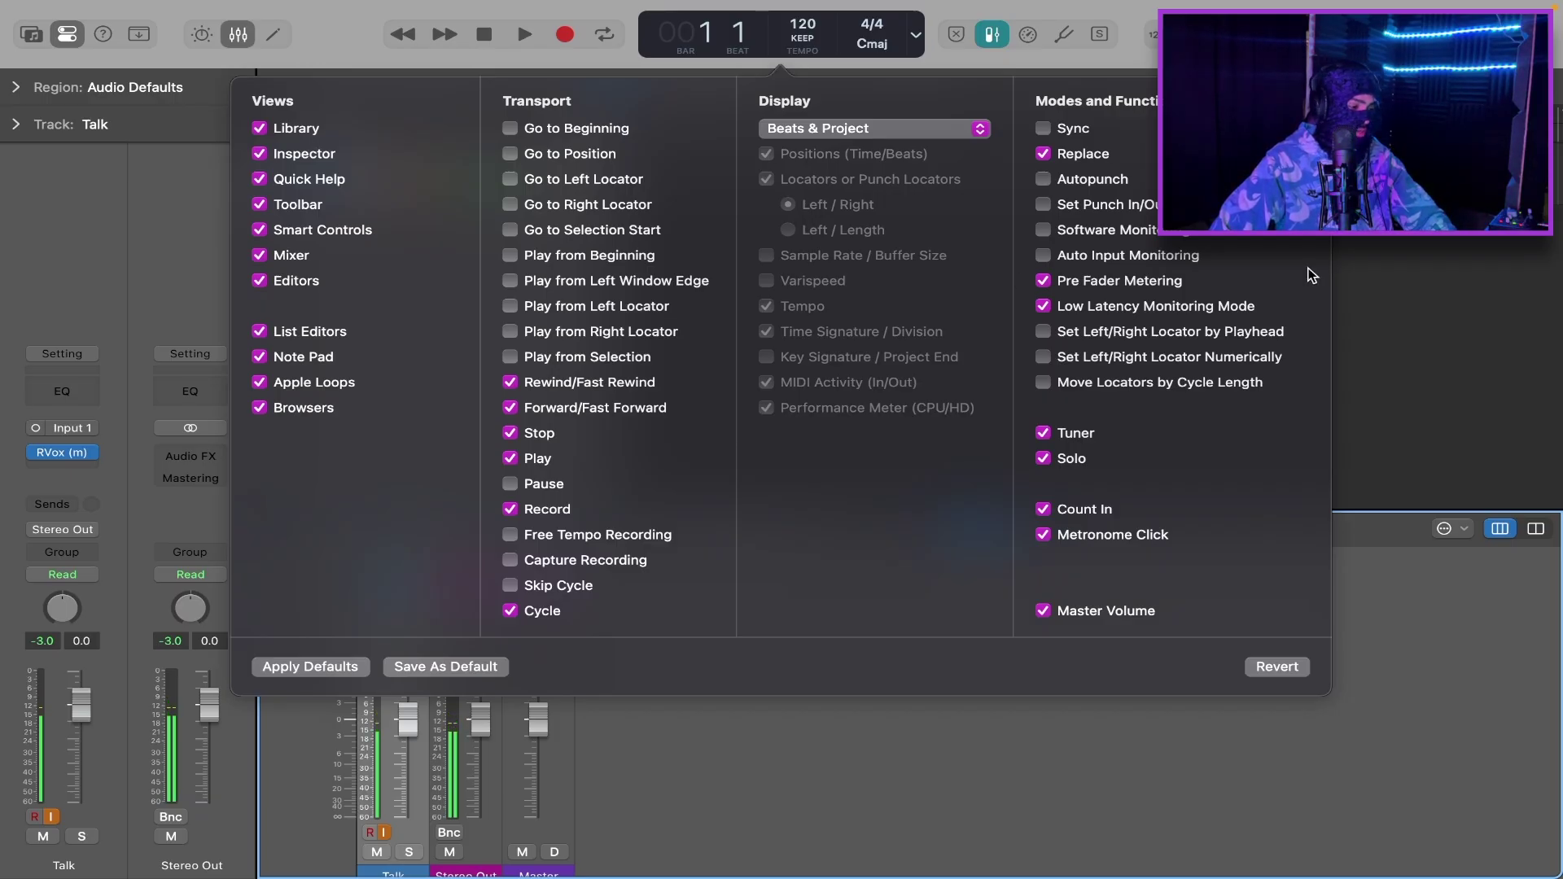
click(1429, 310)
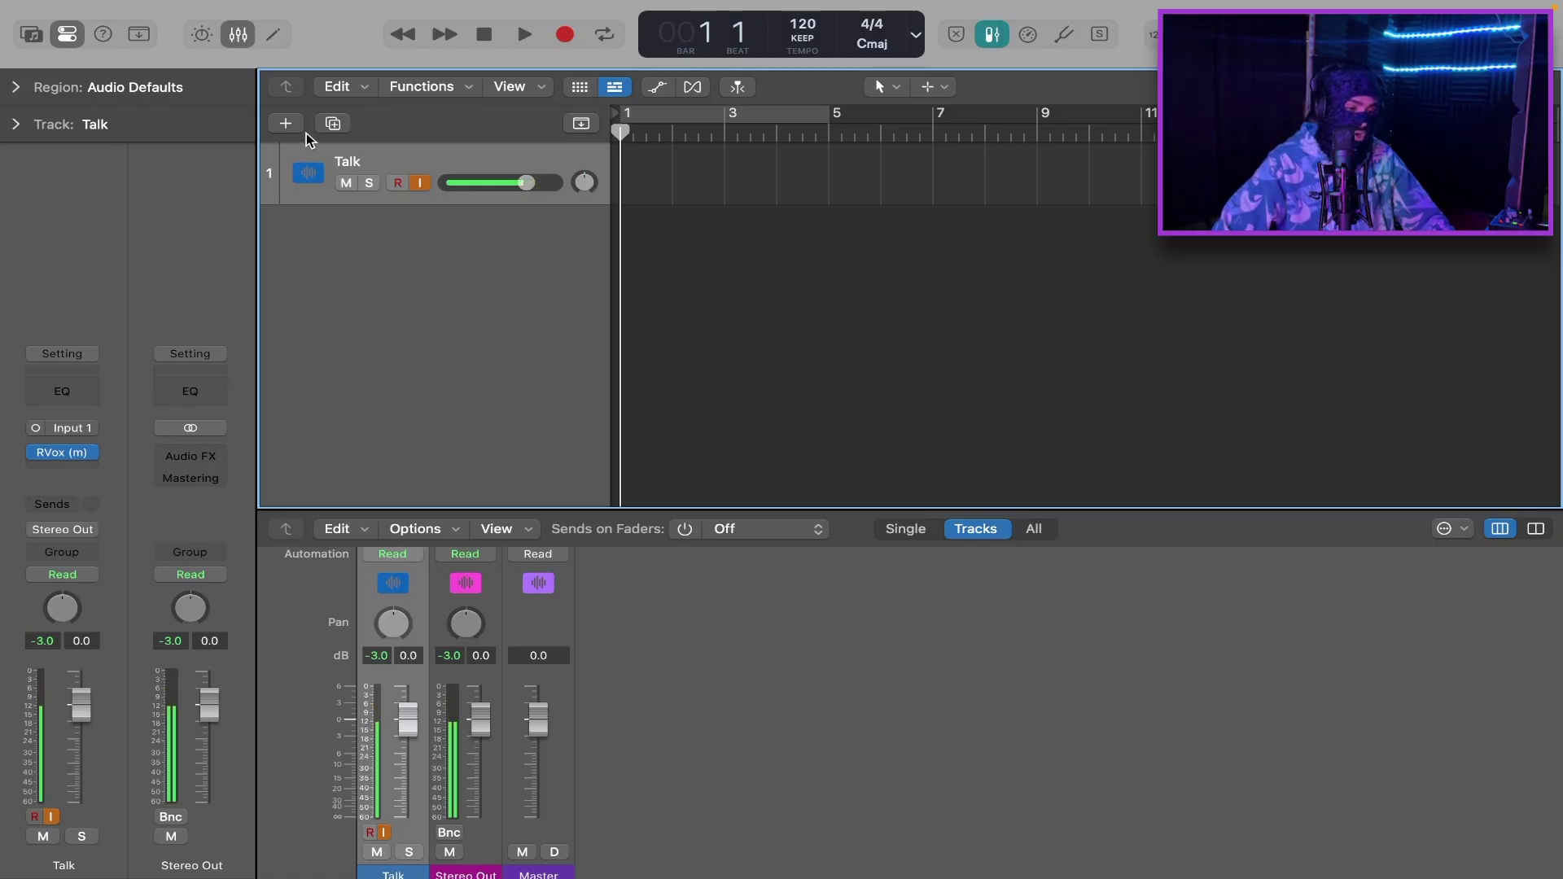
Create 5 new mic/line audio tracks using Input 1 and Stereo Output, with input monitoring enabled
click(286, 124)
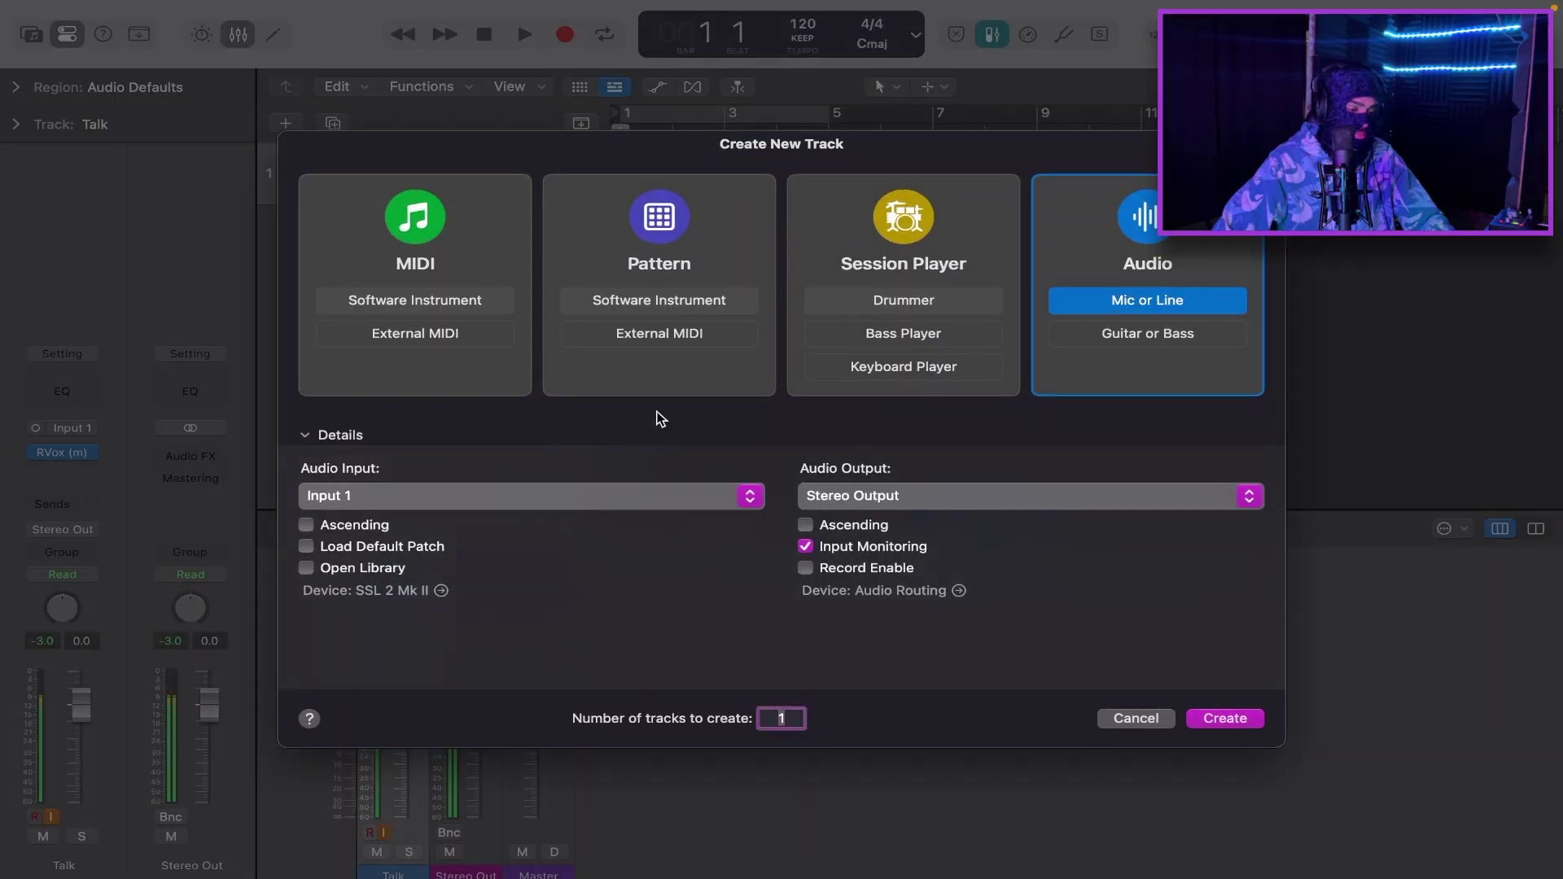
text(5)
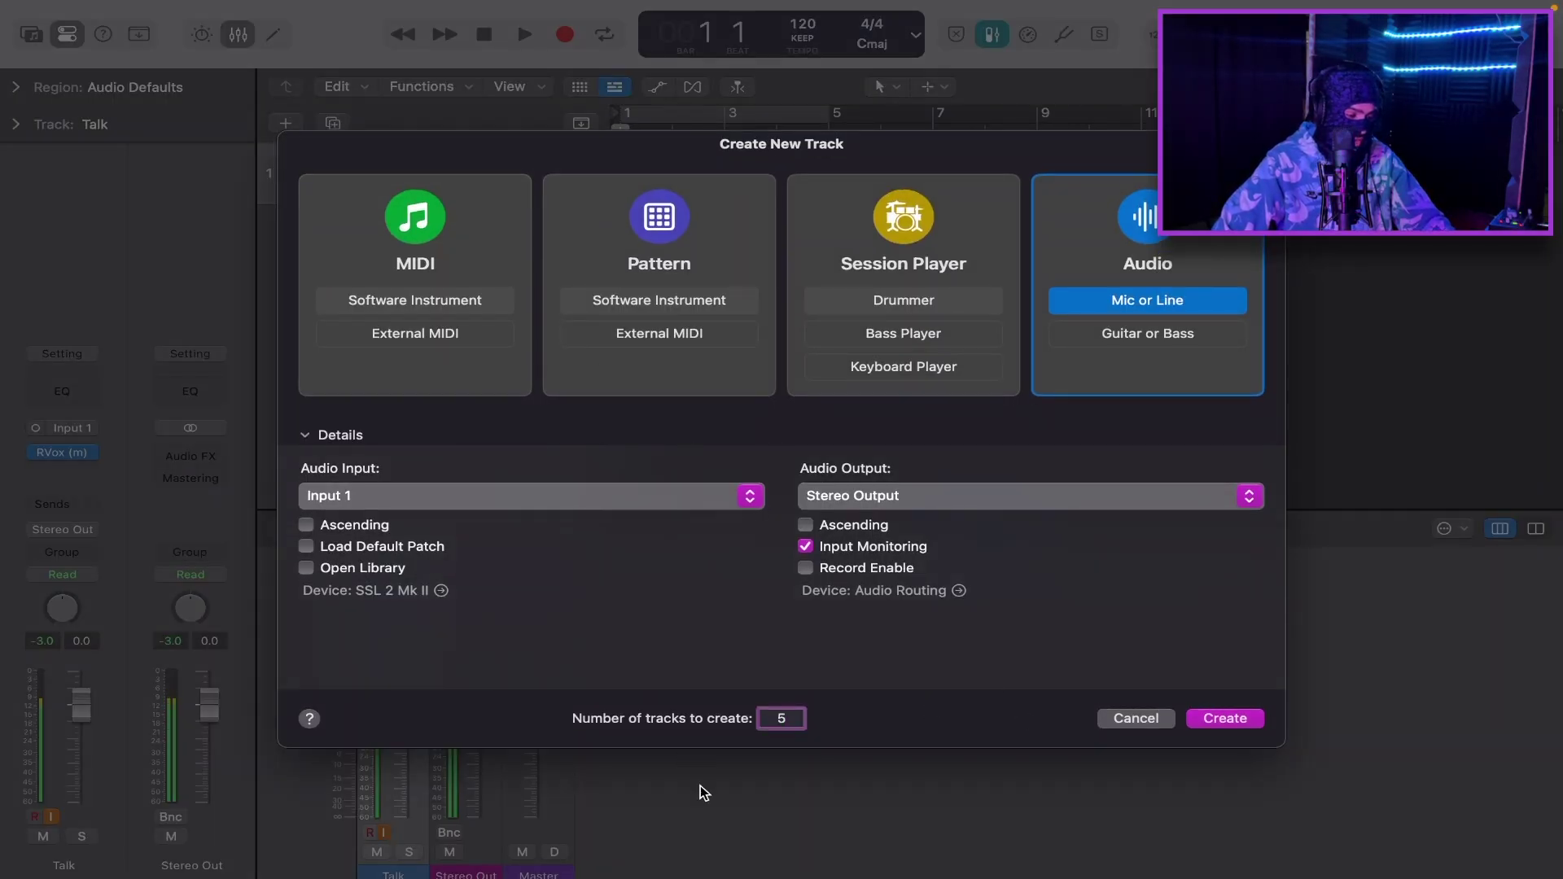
click(1226, 721)
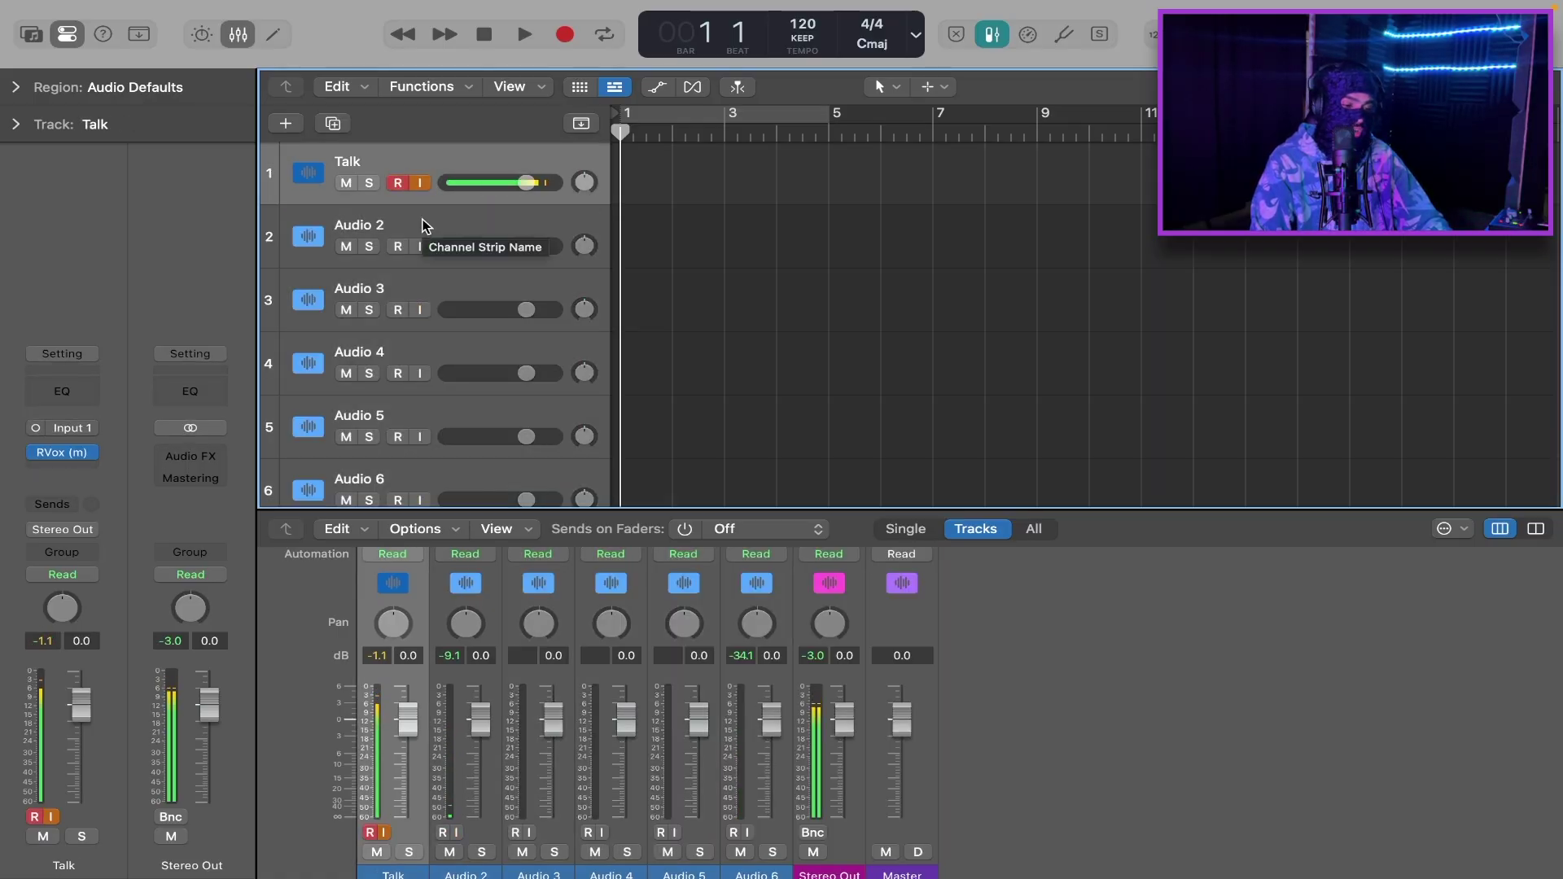
Rename the Audio 2 track as Beat and the Audio 3 track as Record
double_click(355, 227)
text(Beat)
key(Return)
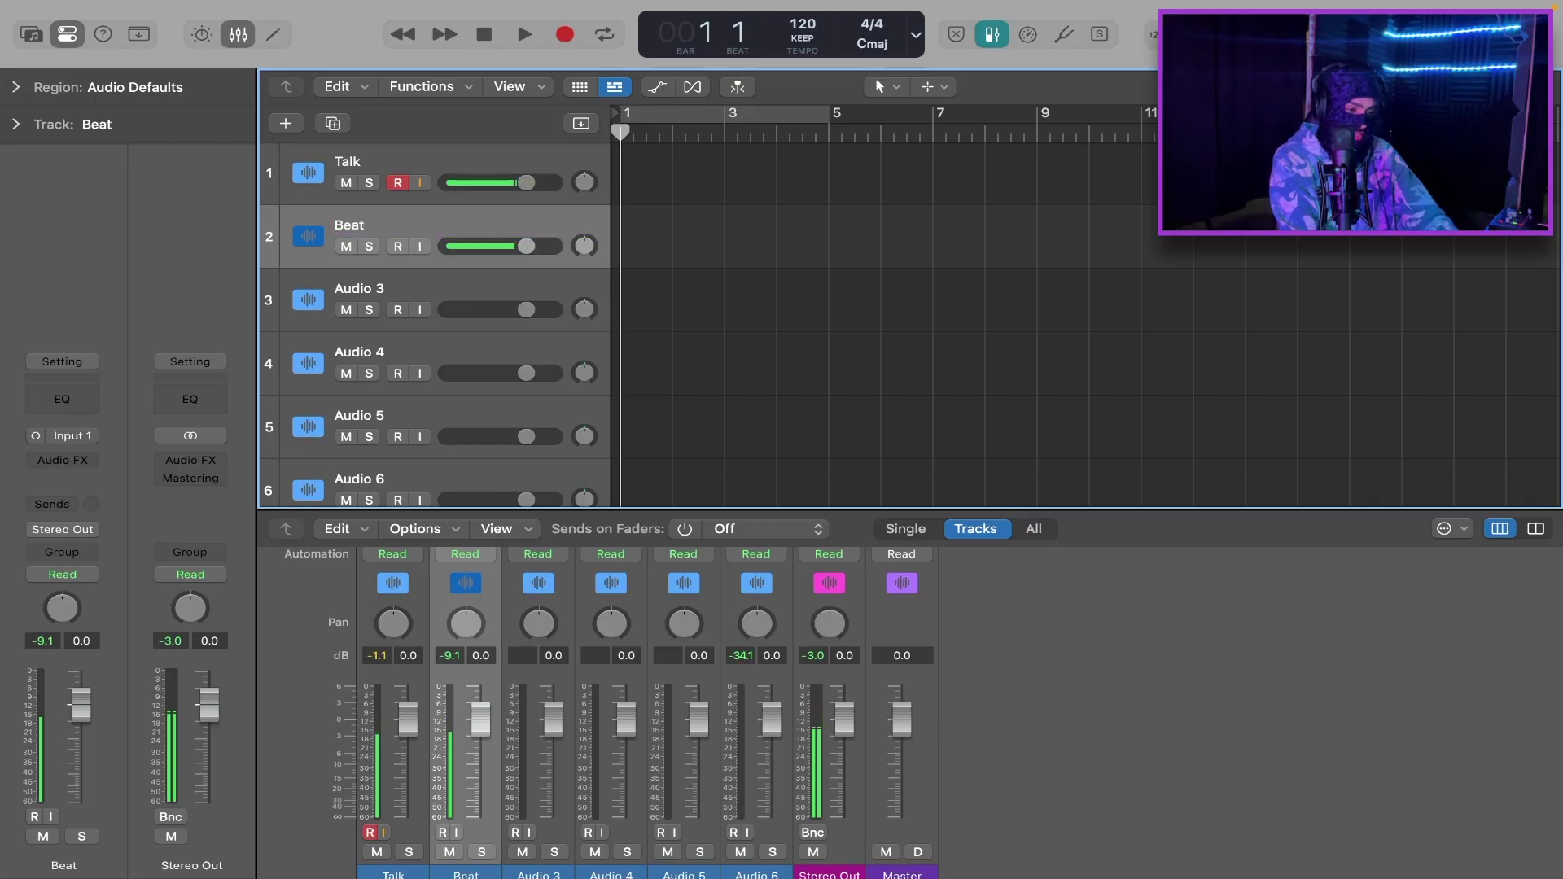
double_click(358, 288)
text(R)
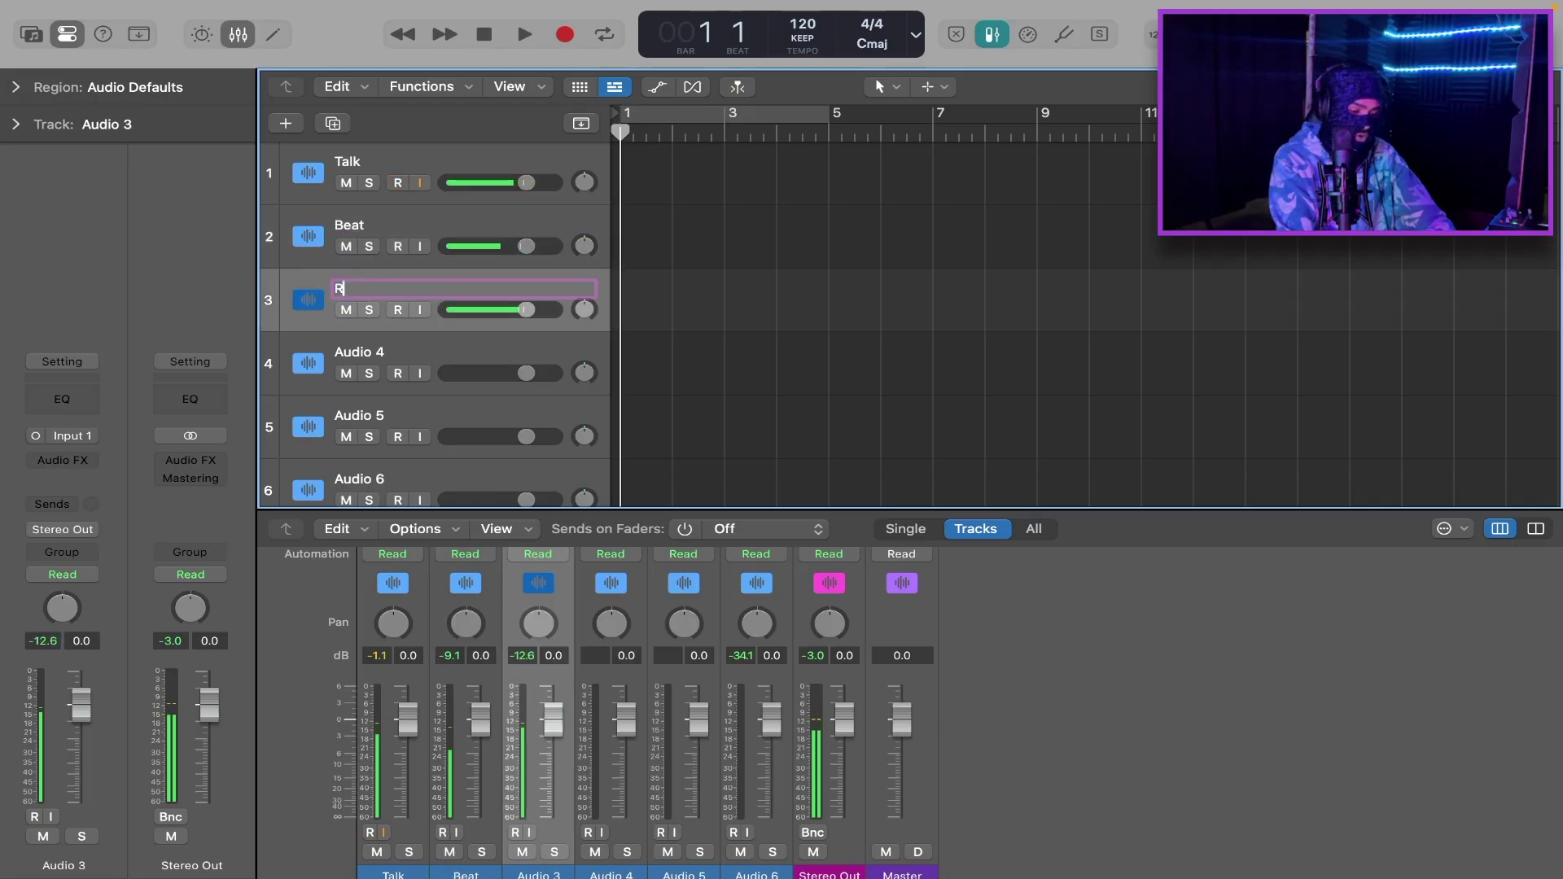
text(ecord)
key(Return)
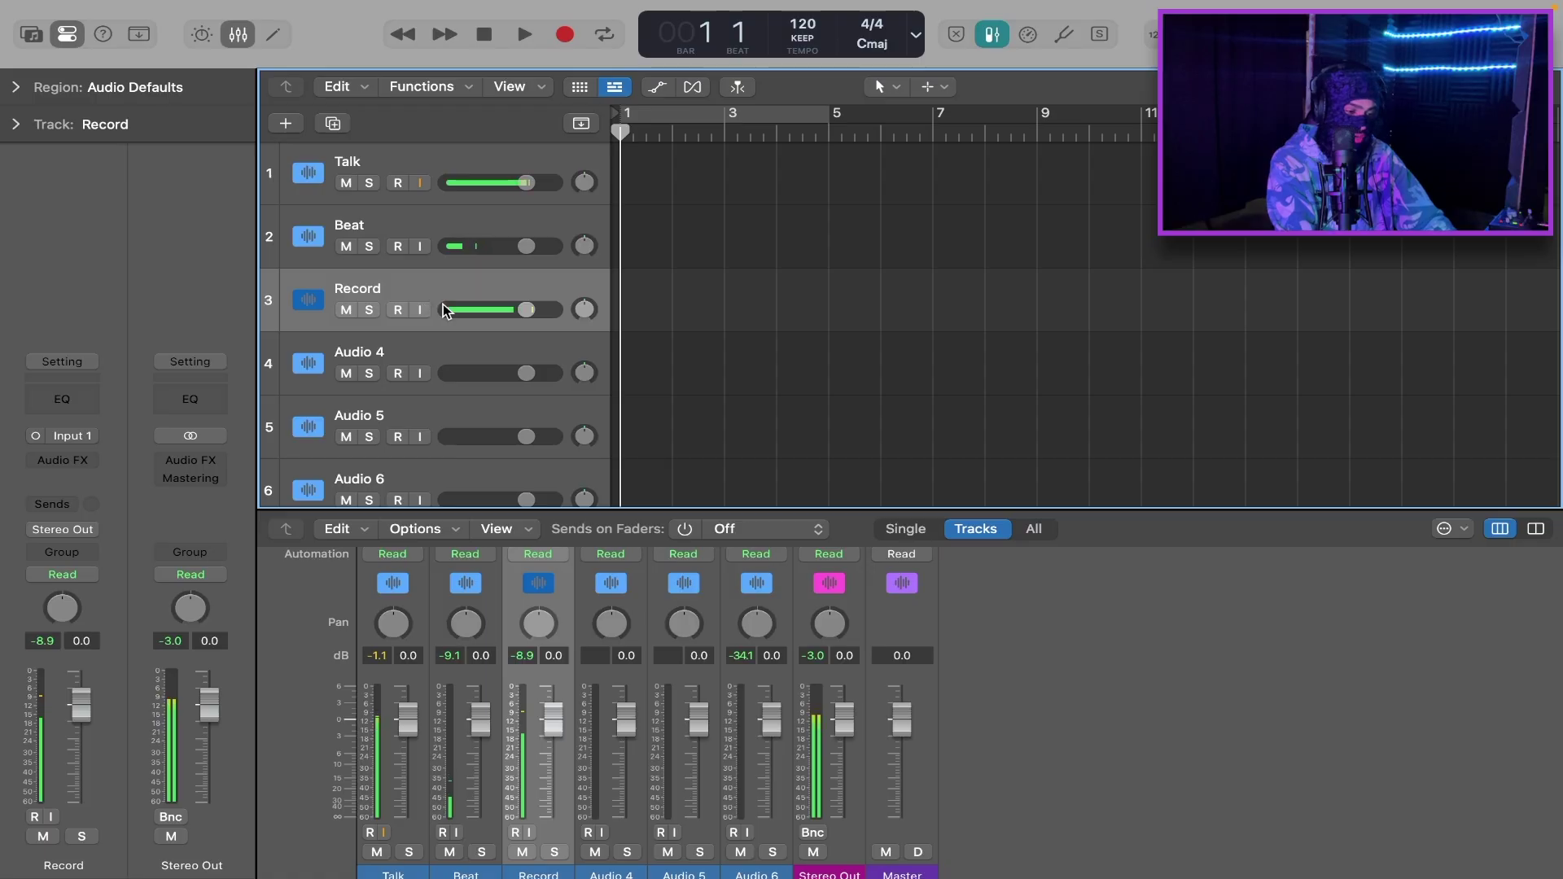
Rename the tracks Audio 4, Audio 5 and Audio 6 as Lead 1, Lead 2 and Adlibs
scroll(443, 305, down, 2)
double_click(378, 300)
text(Lead 1)
key(Return)
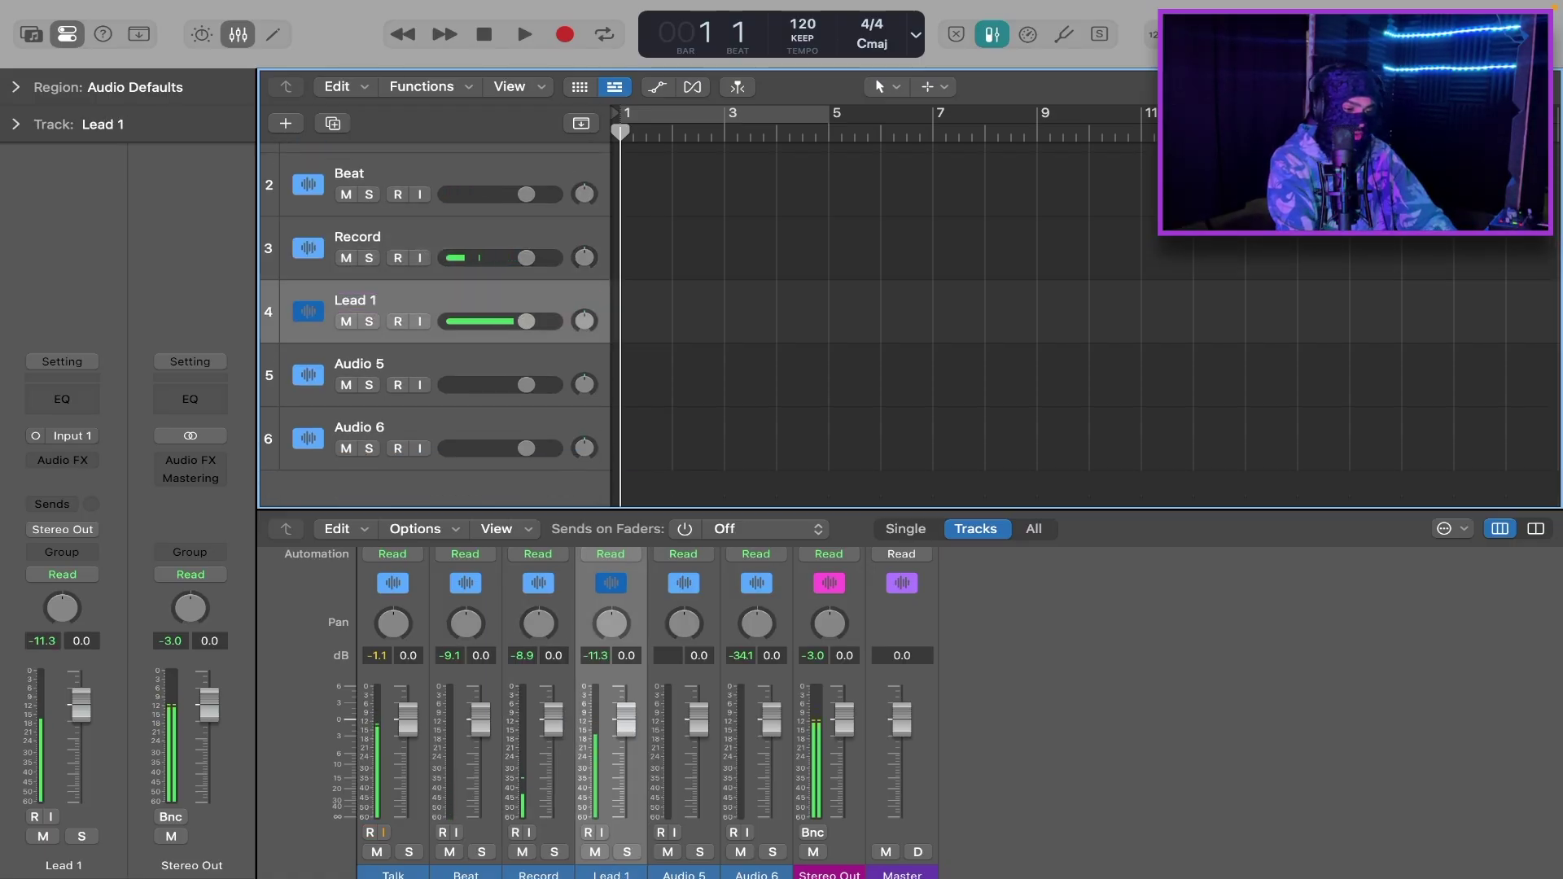
double_click(362, 368)
text(Lead 2)
key(Return)
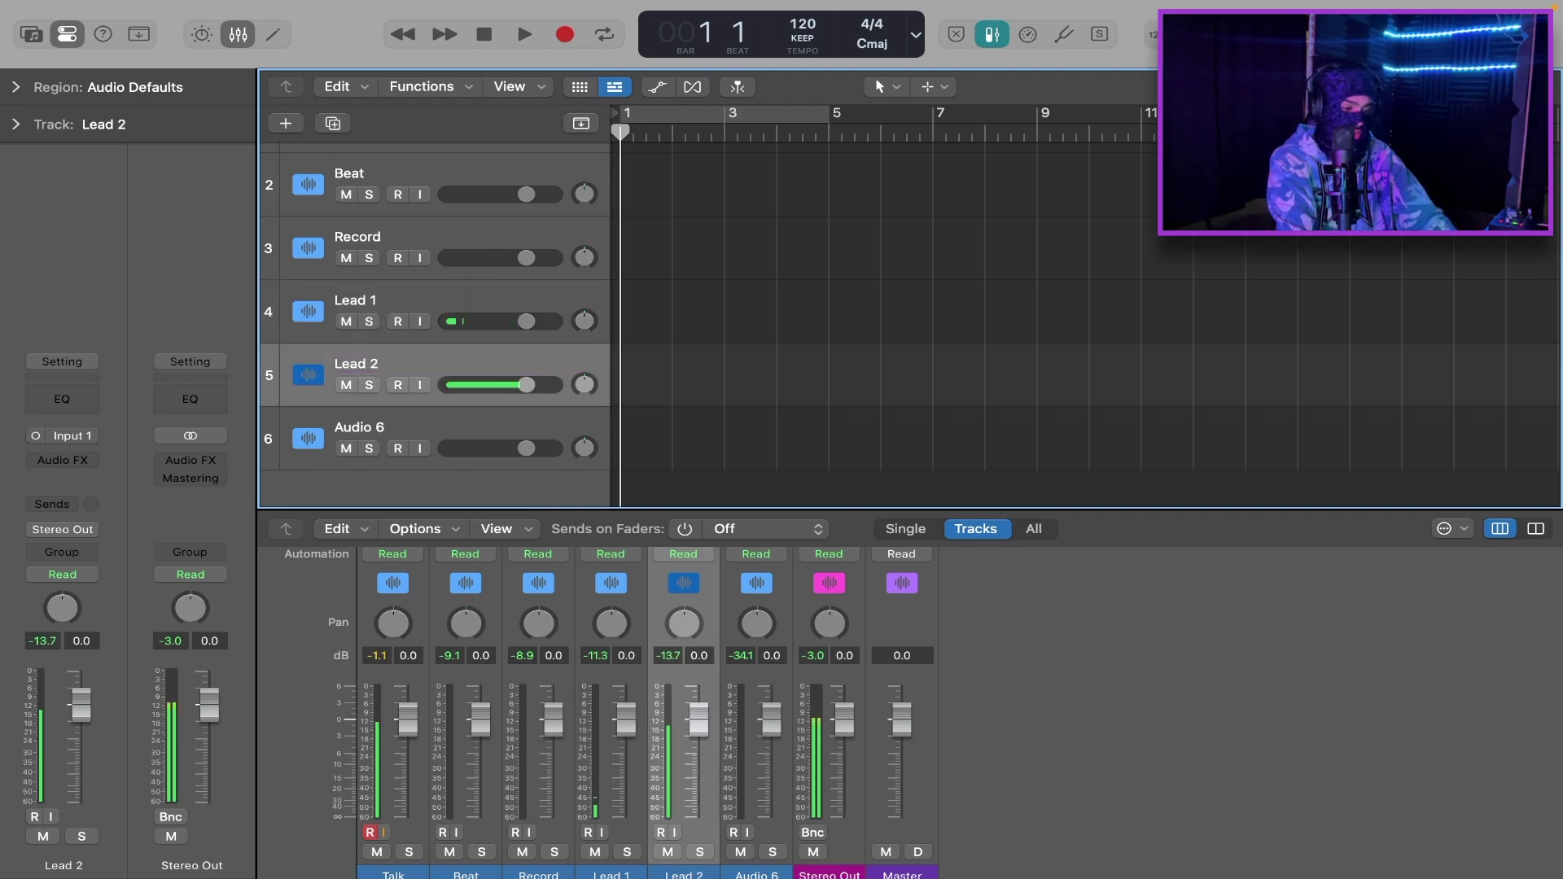
double_click(367, 431)
text(A)
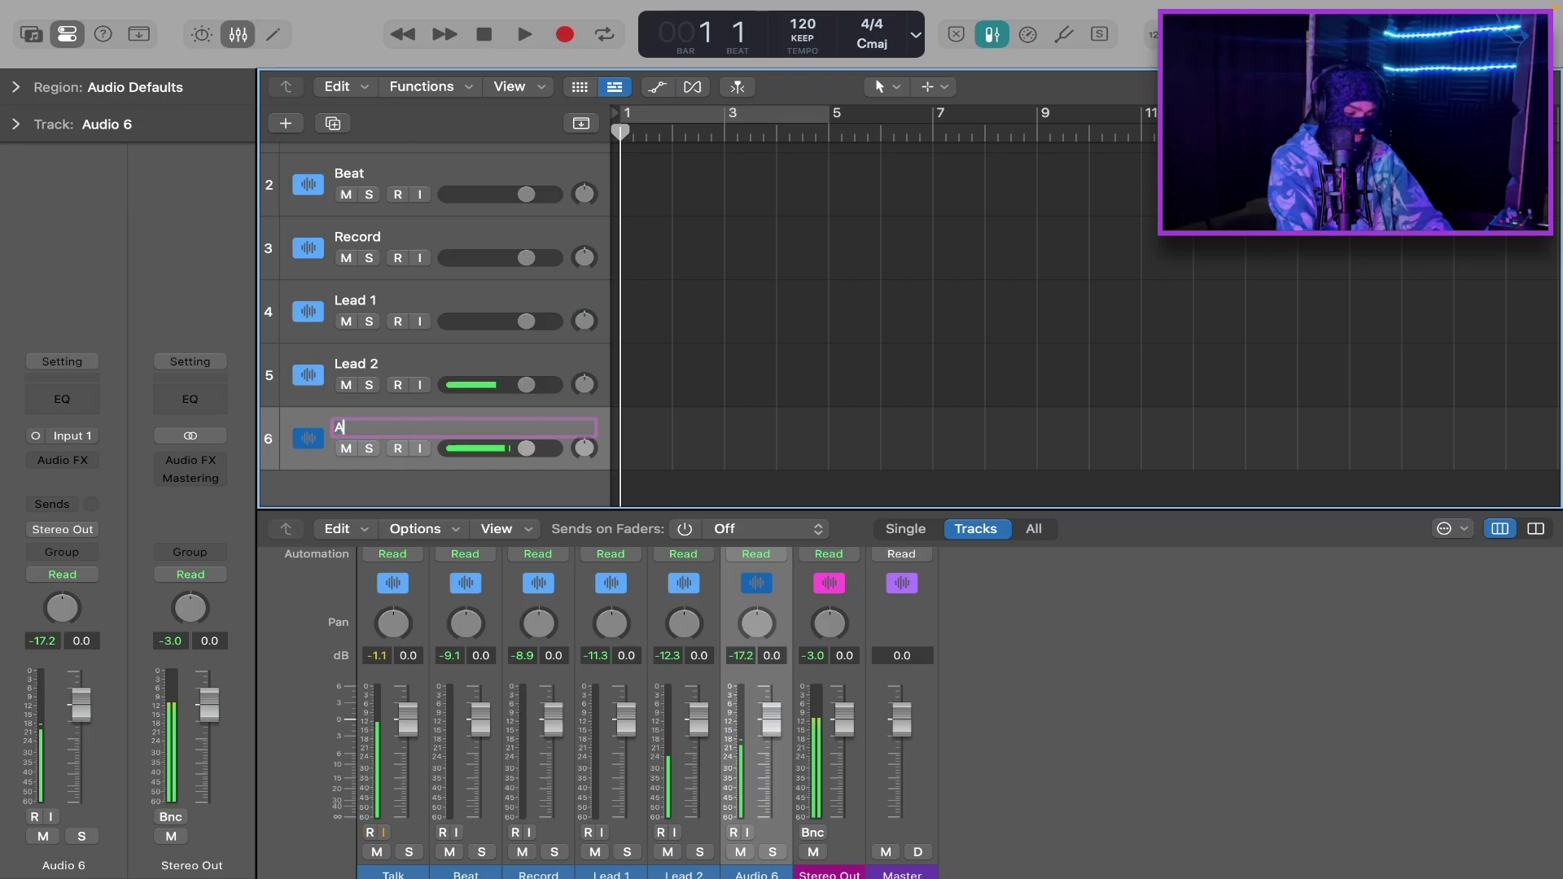
text(dlibs)
key(Return)
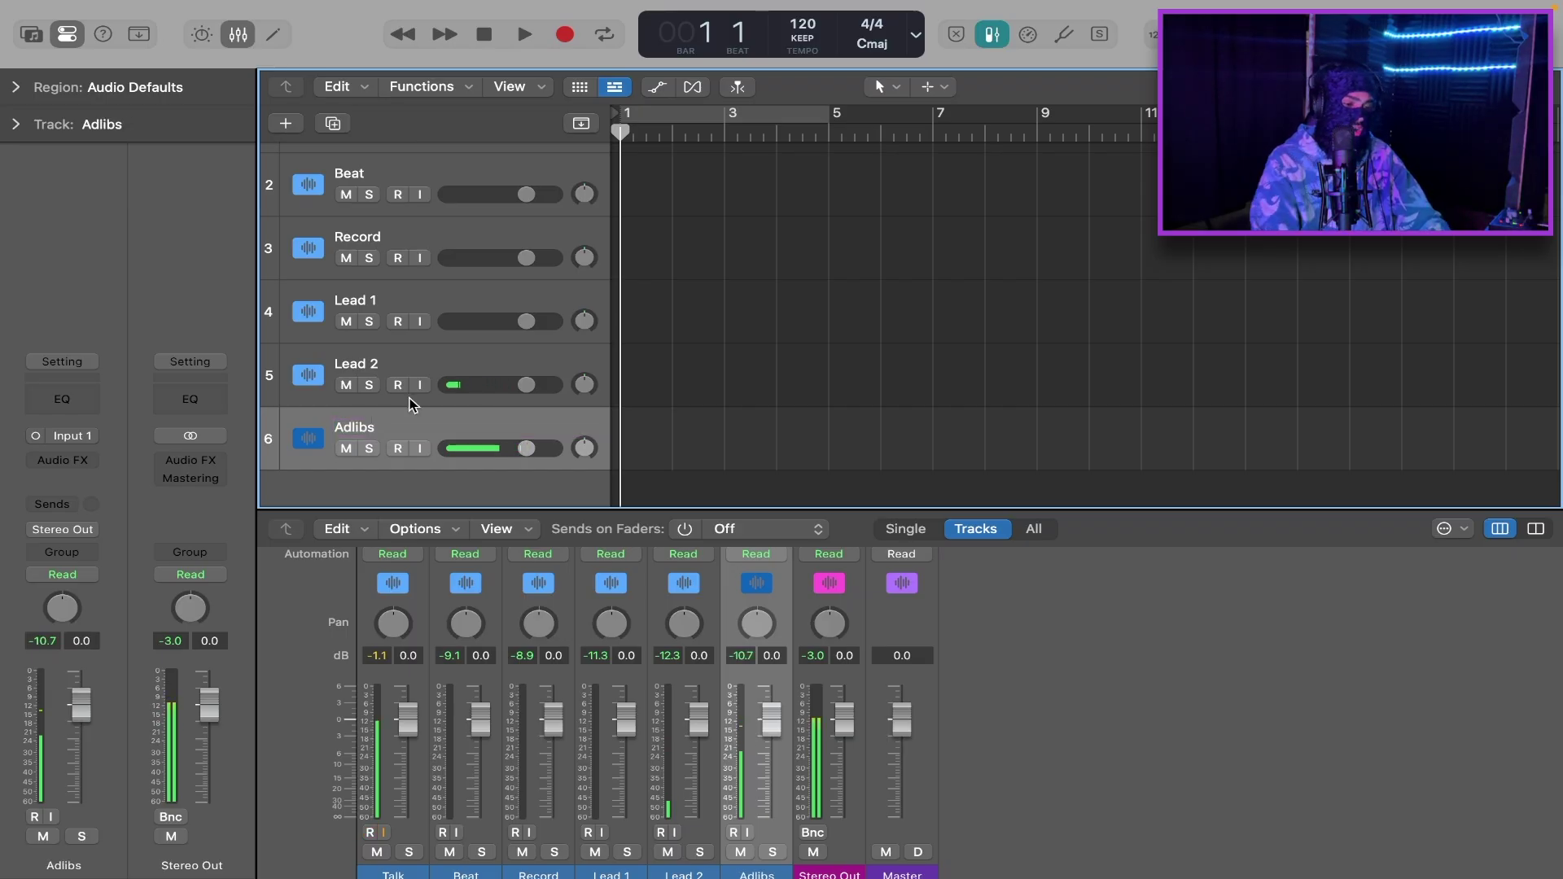
Change the Beat track's icon to the mixing console image and the Record track's icon to the single studio microphone
scroll(495, 323, up, 2)
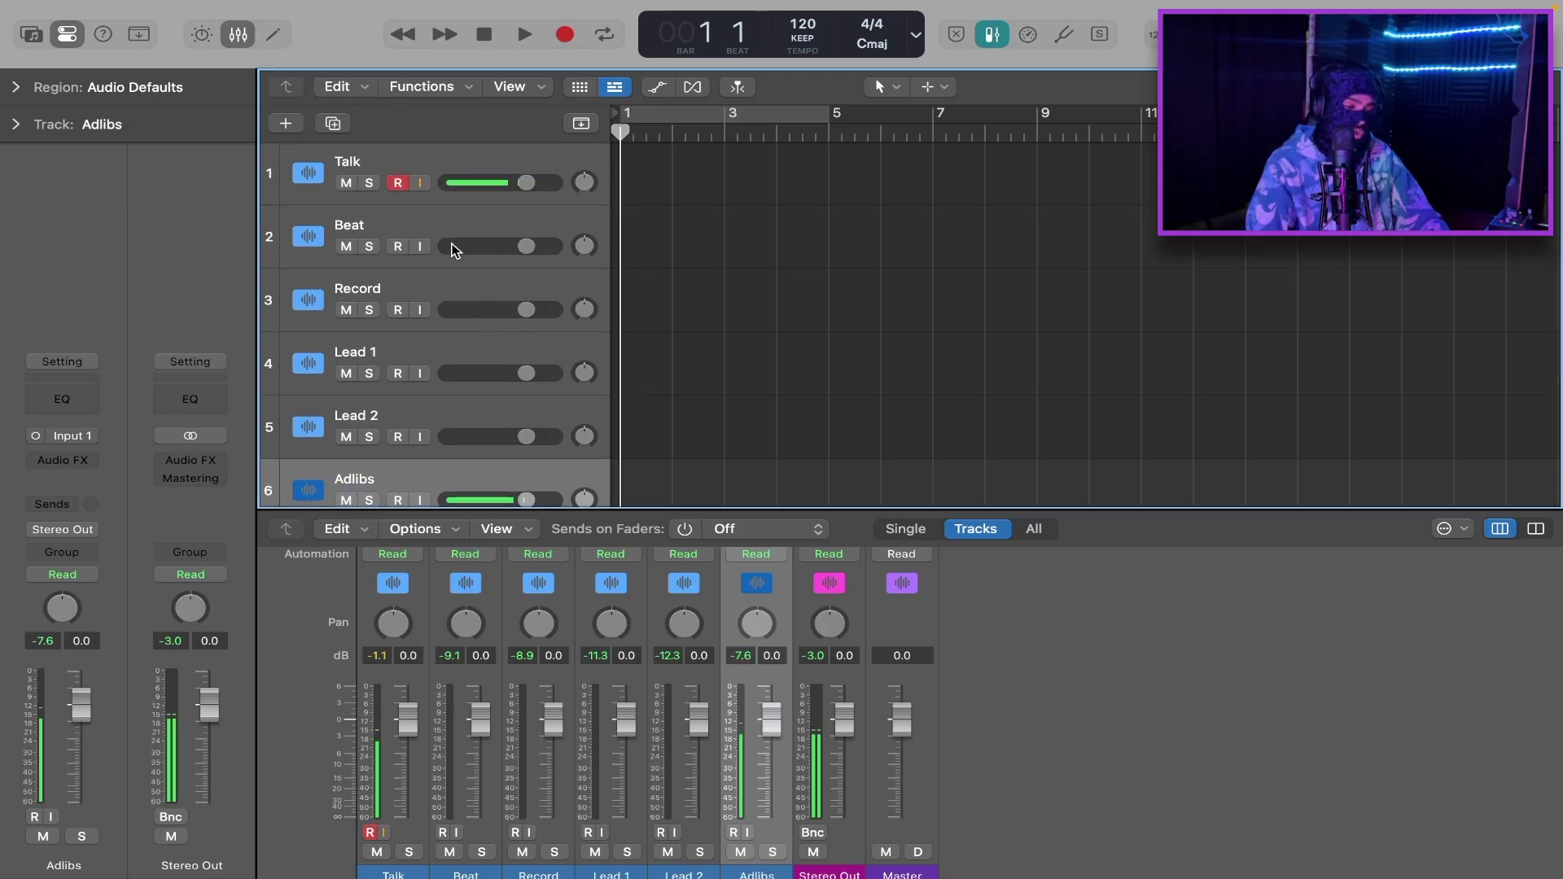
scroll(443, 423, down, 1)
scroll(443, 424, down, 1)
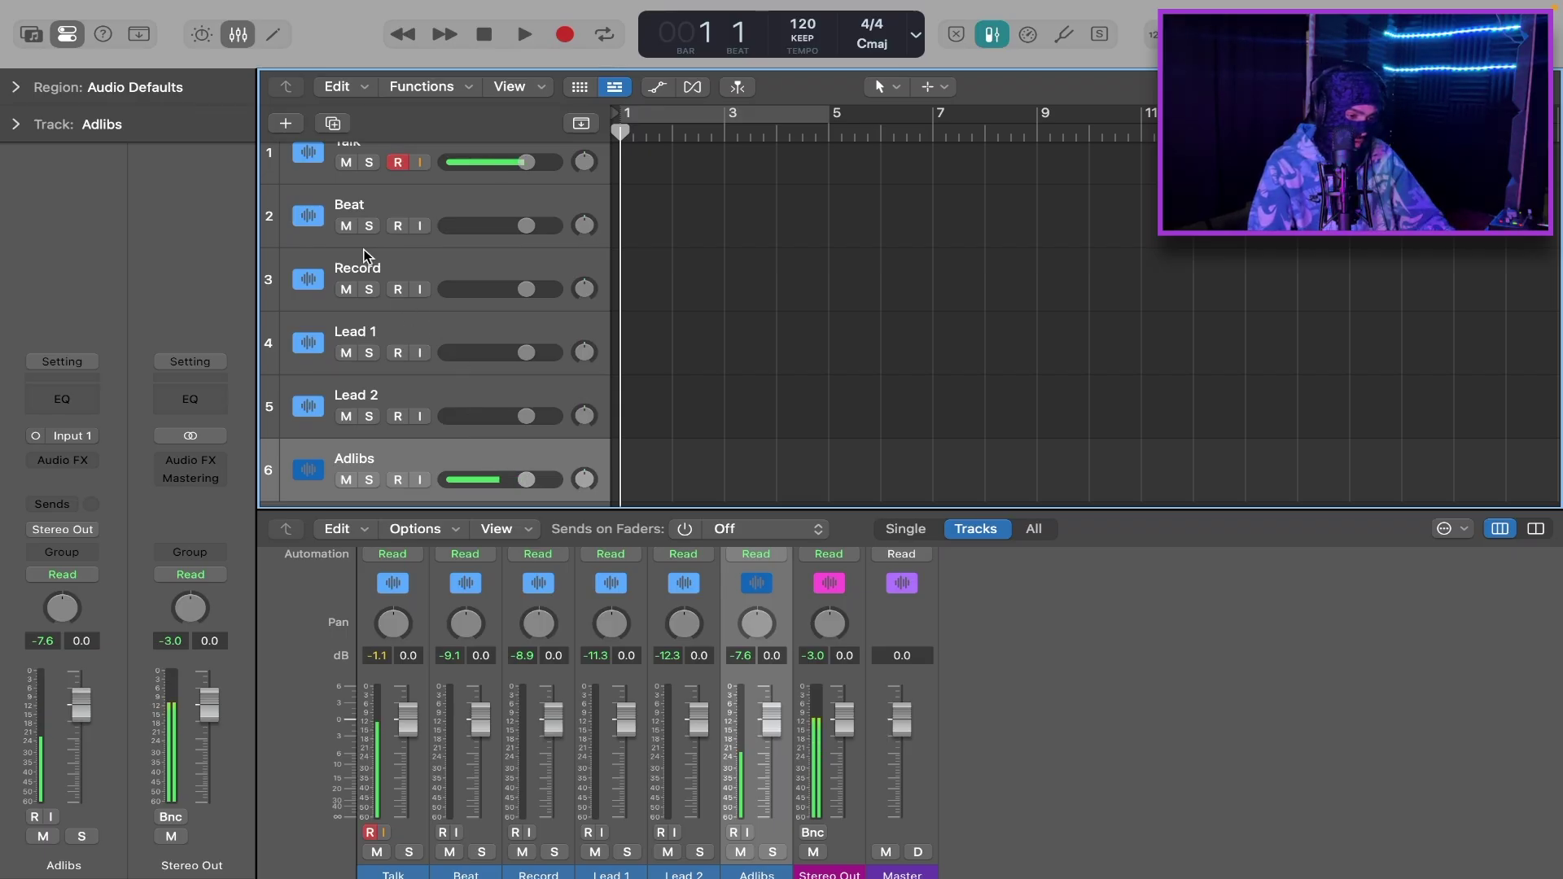
scroll(342, 240, up, 1)
click(308, 244)
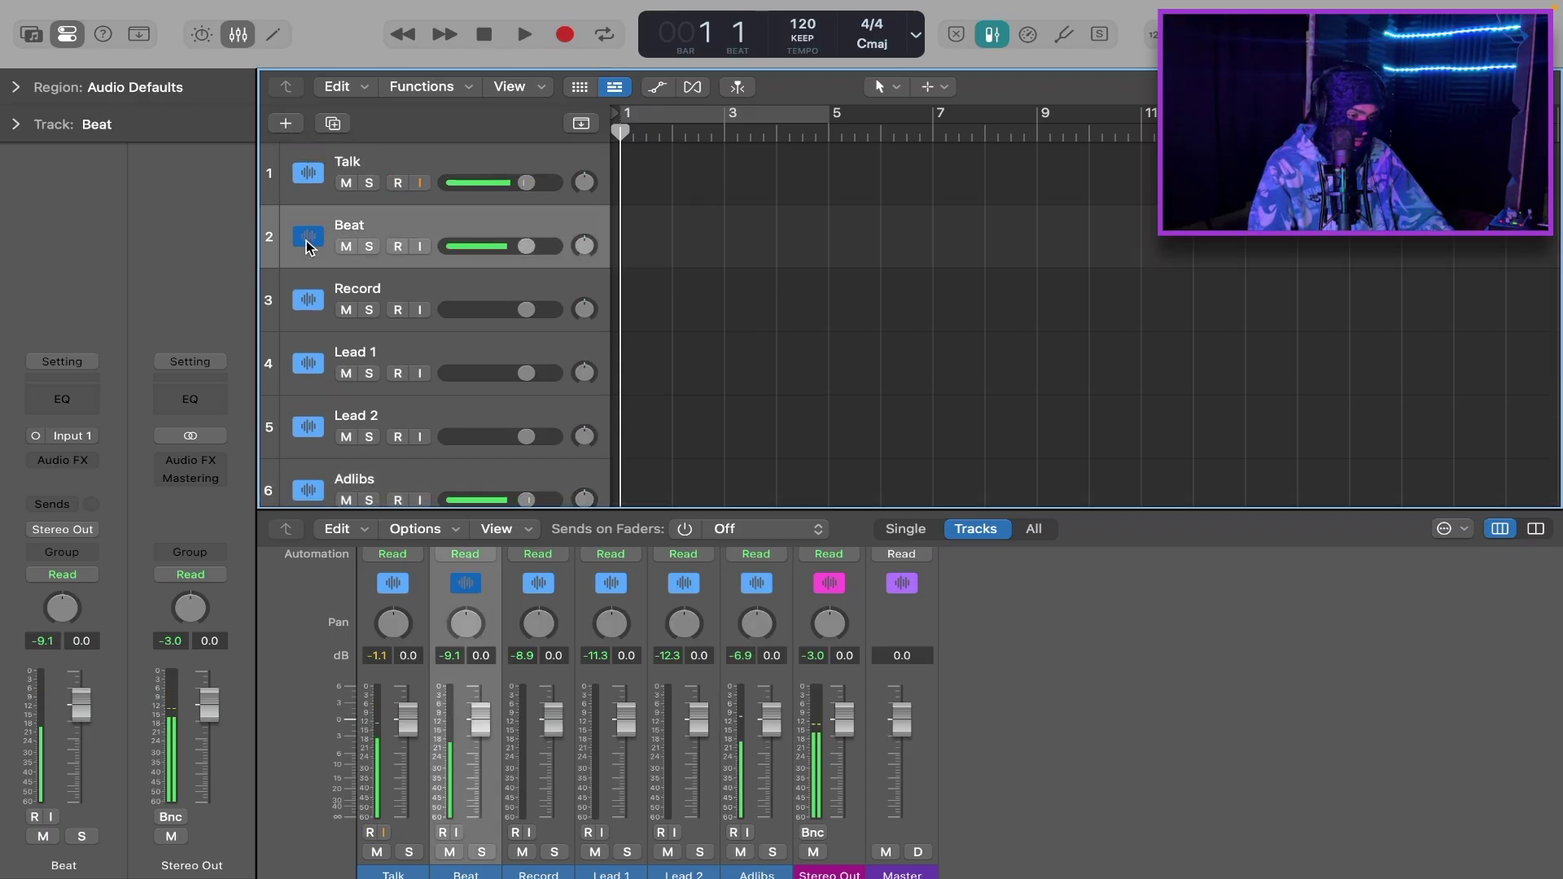
click(308, 243)
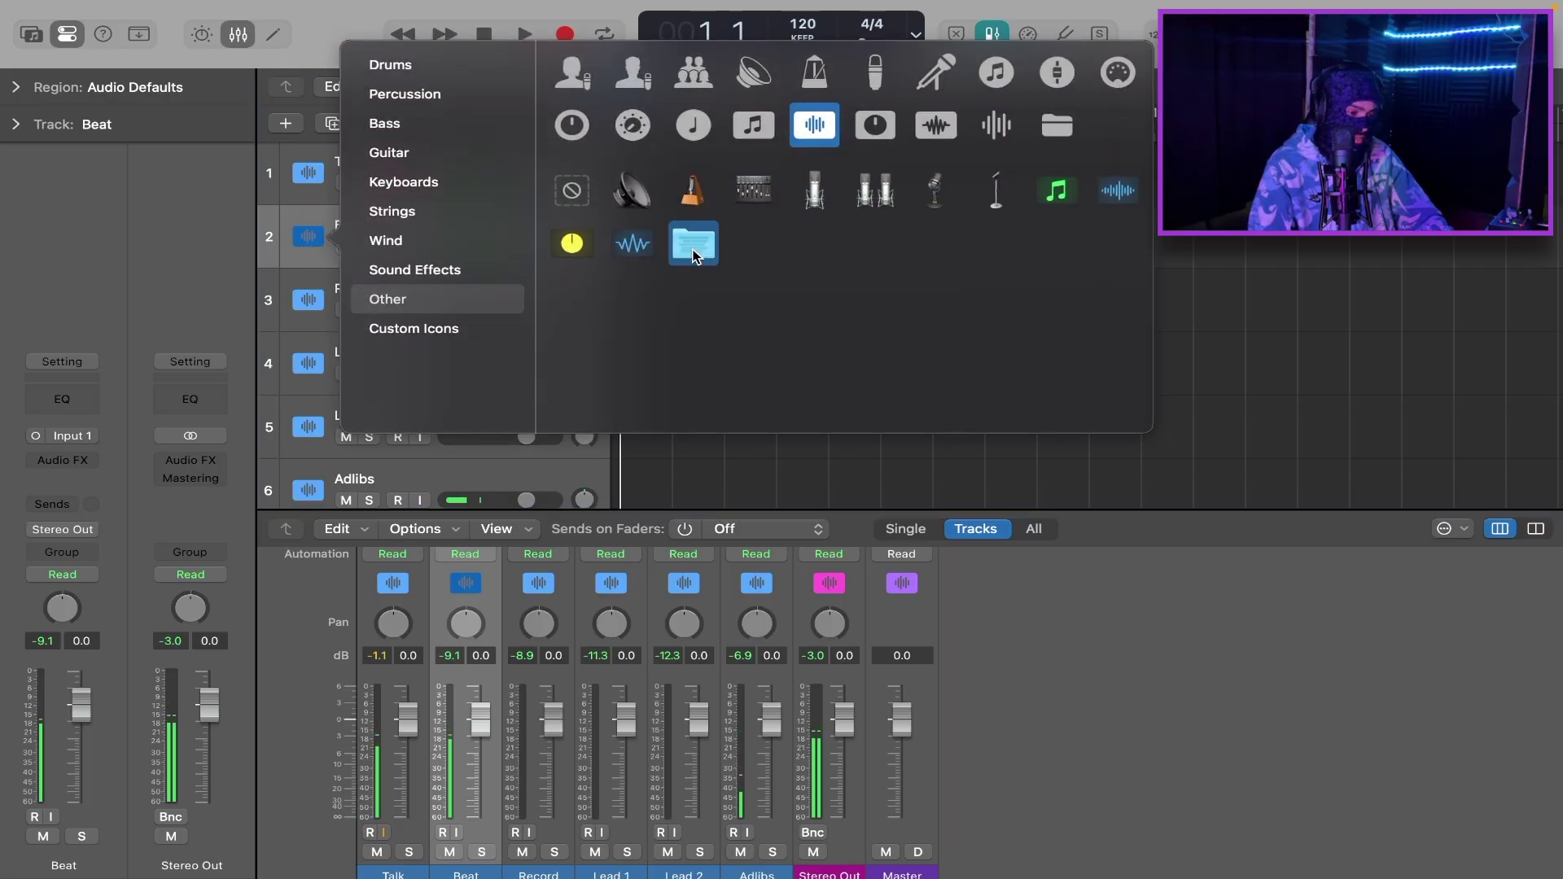
click(753, 196)
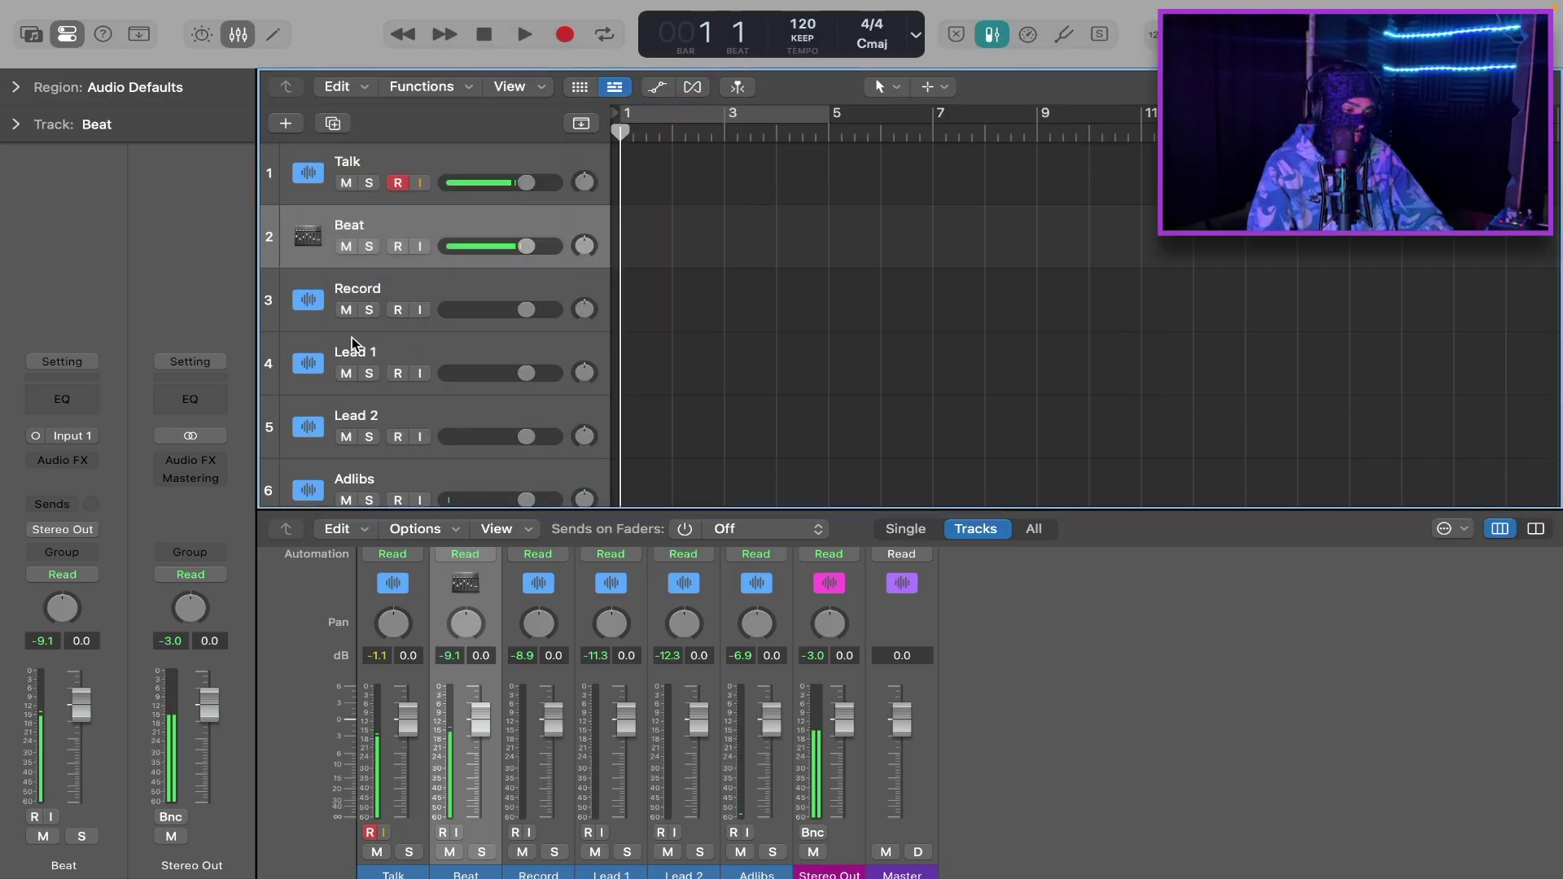
click(314, 301)
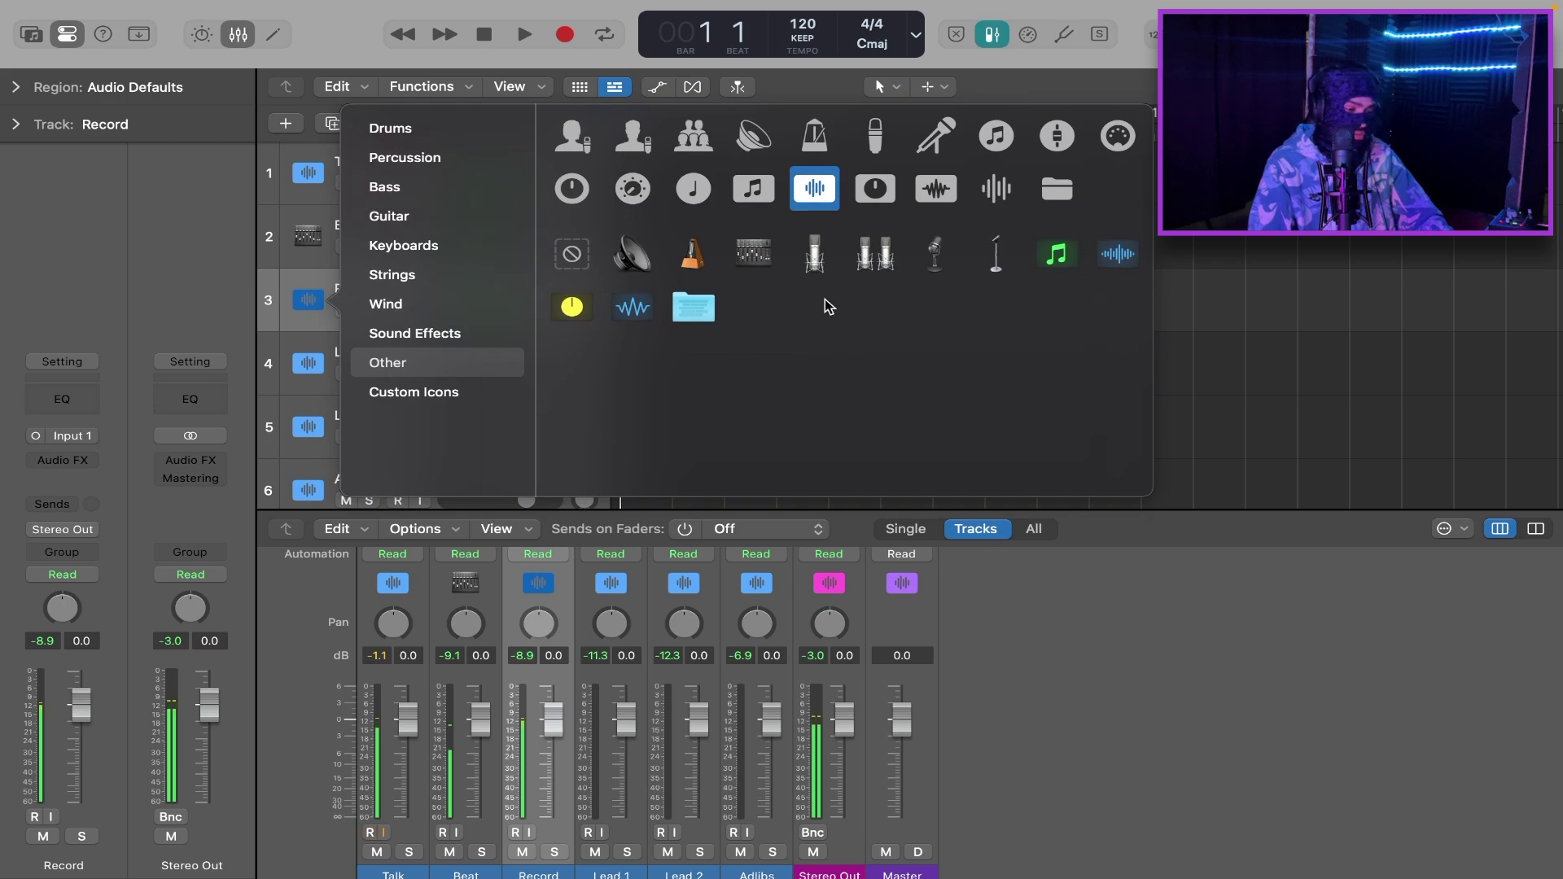
click(813, 252)
Give the Lead 1 and Lead 2 tracks the double-microphone icon and the Adlibs track the microphone stand icon
scroll(295, 407, down, 1)
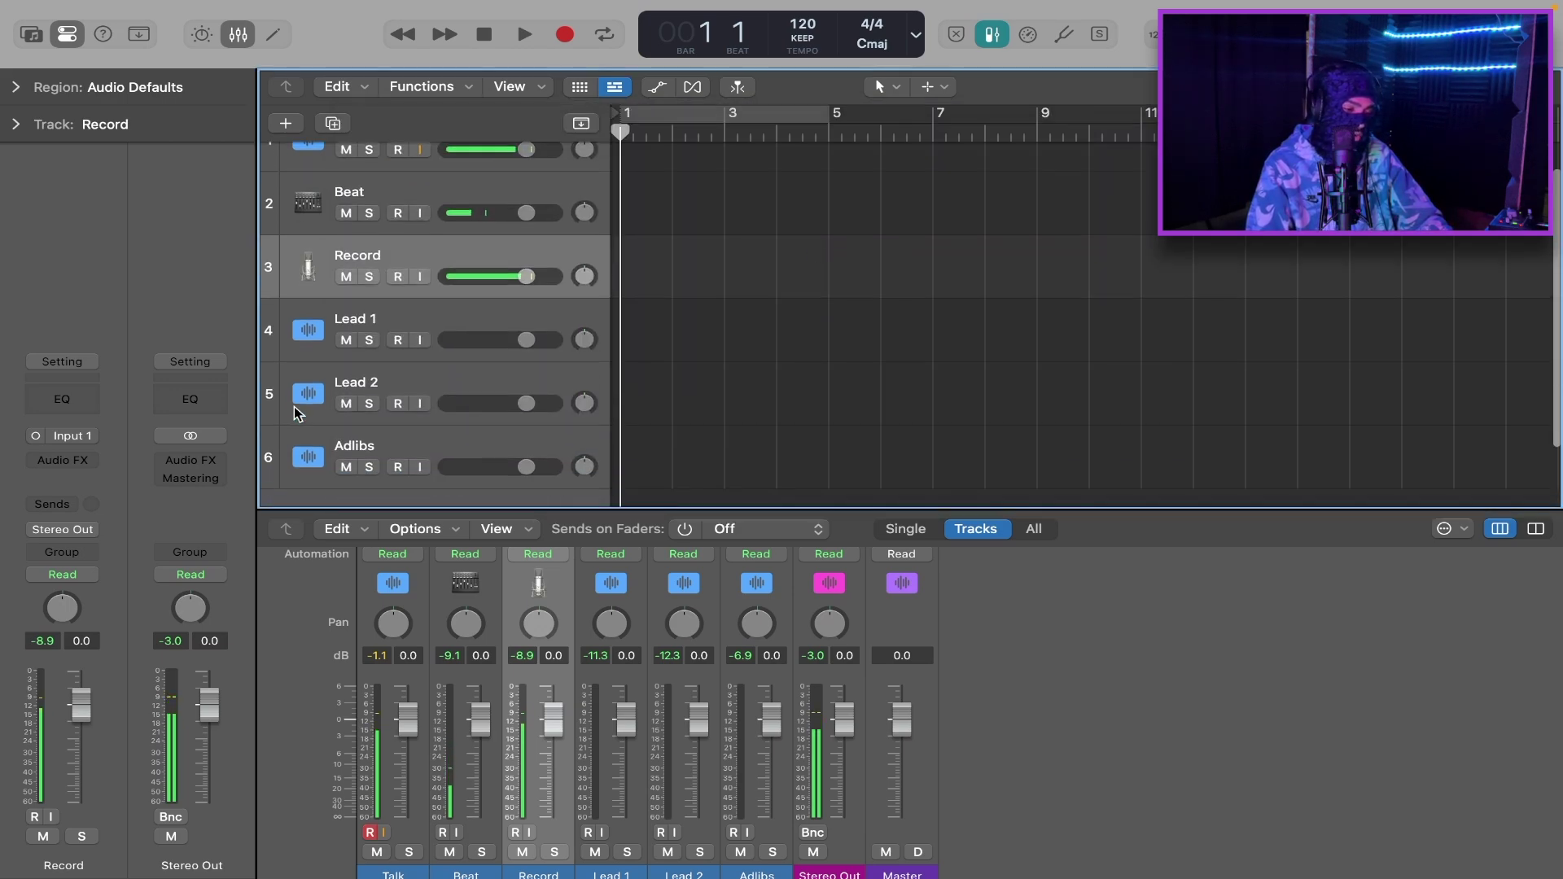
click(307, 330)
click(875, 282)
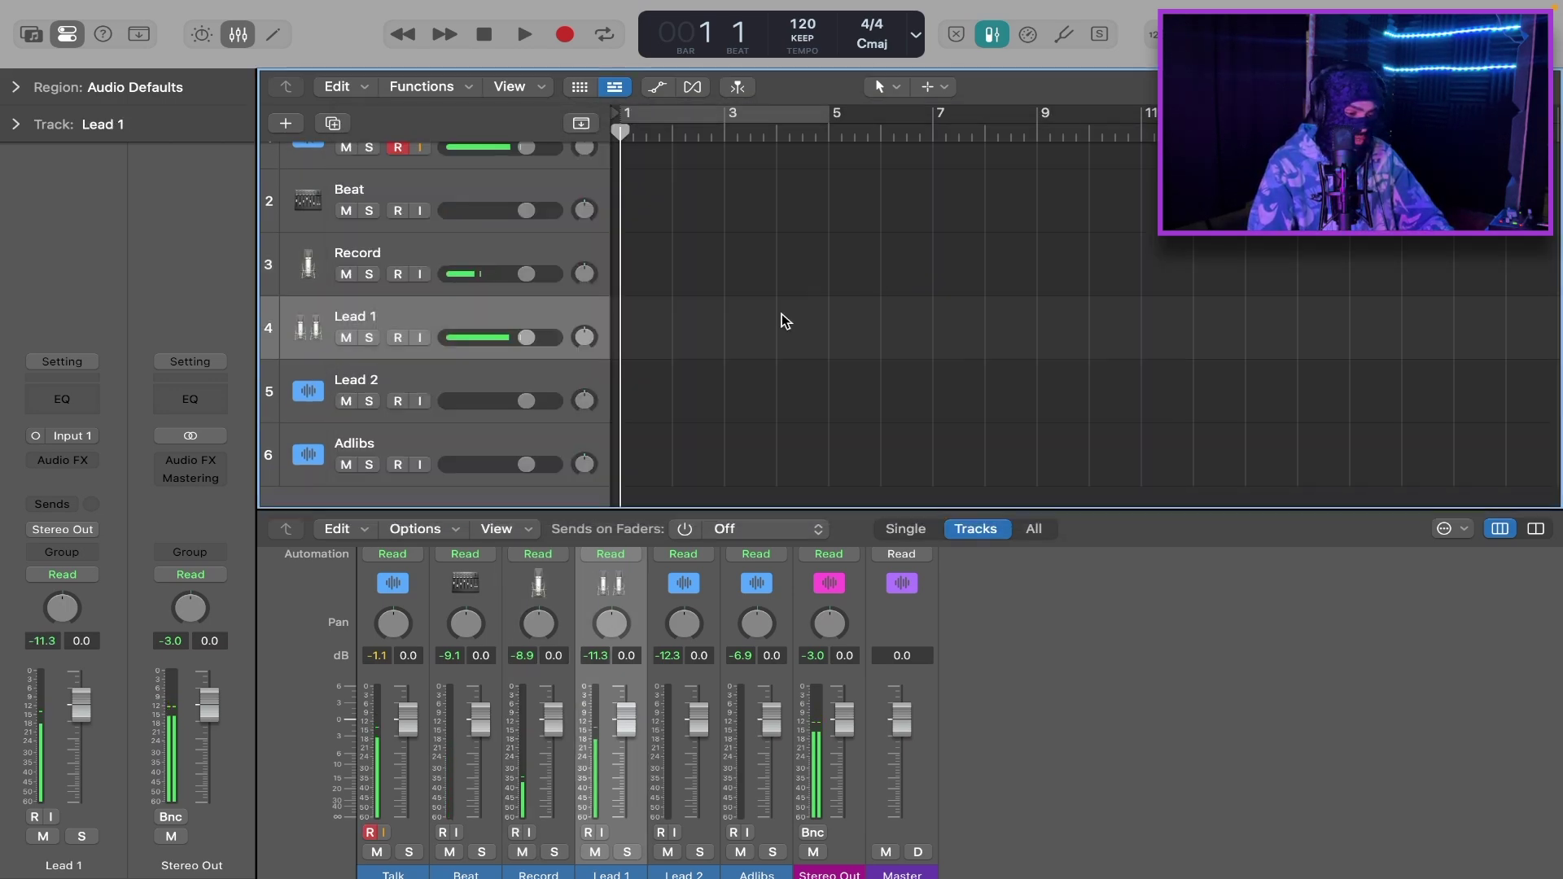
click(307, 393)
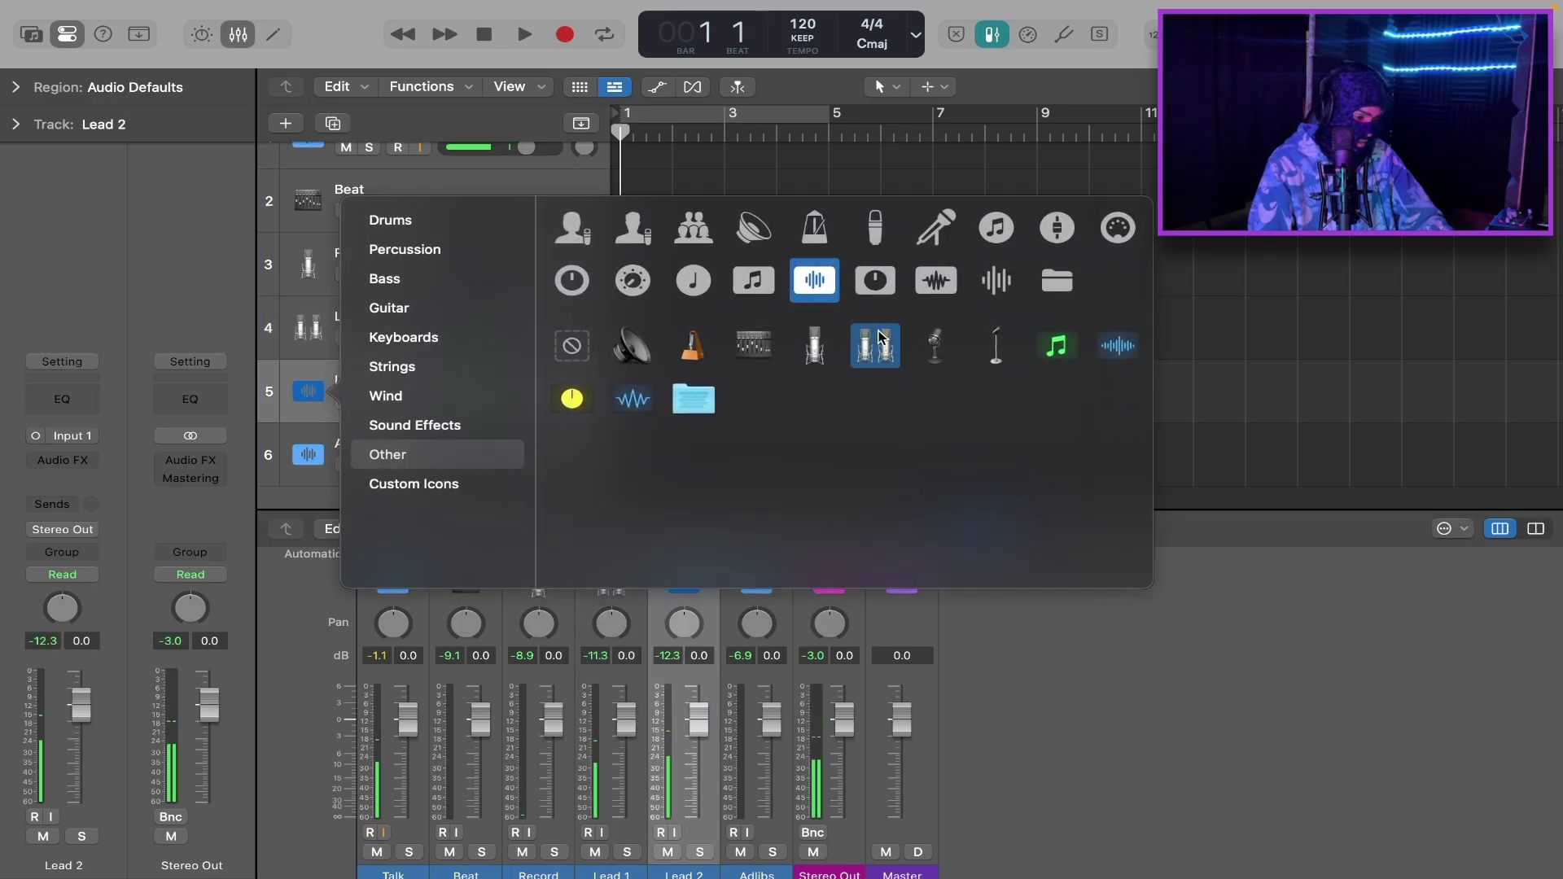
click(882, 336)
click(308, 454)
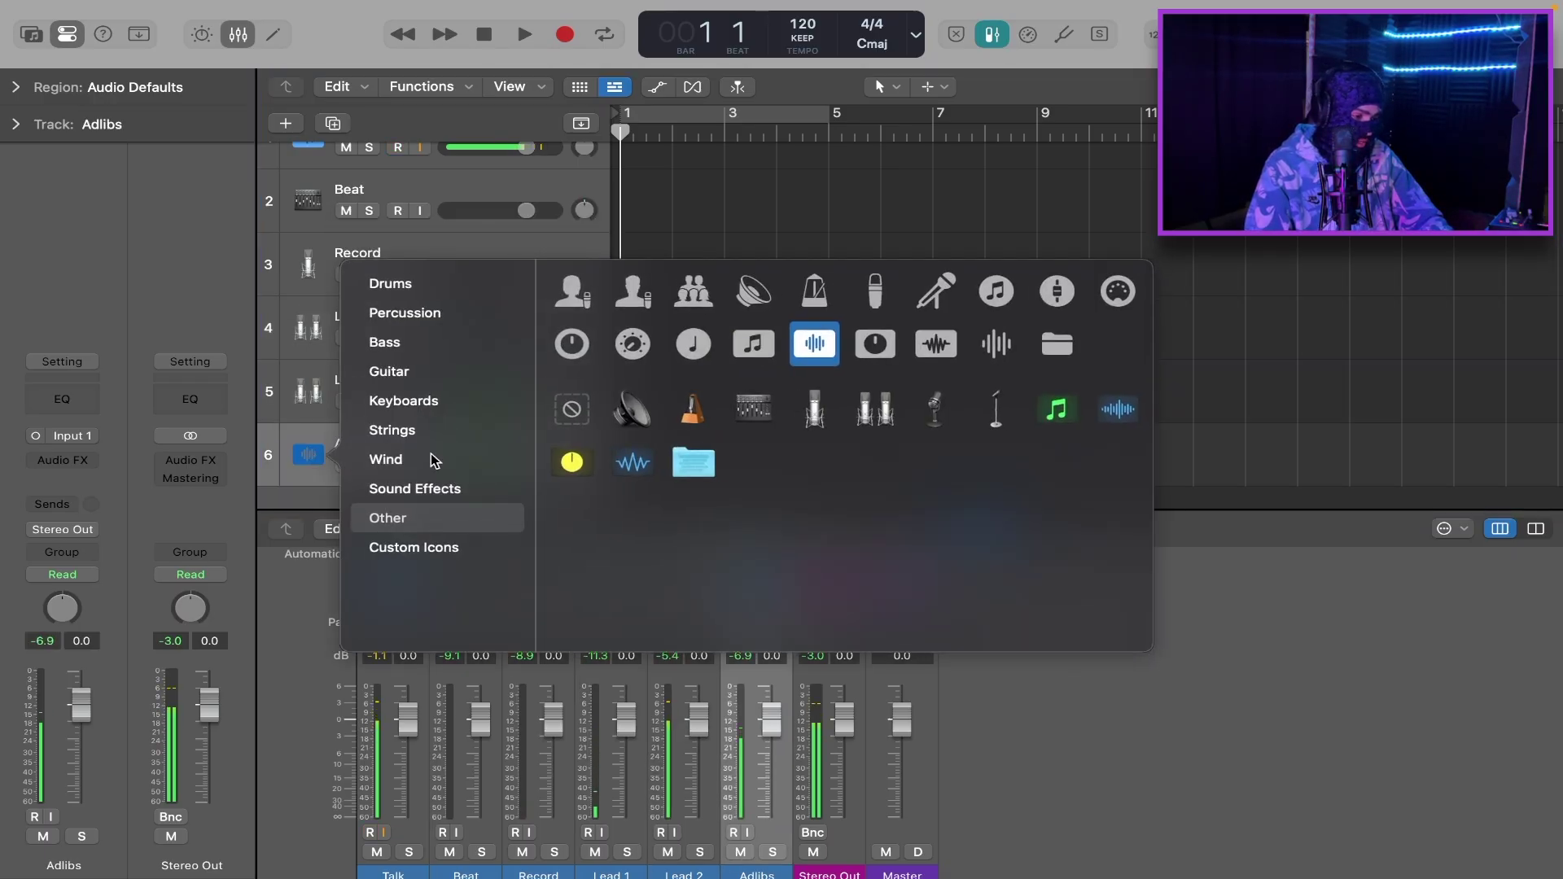
click(994, 423)
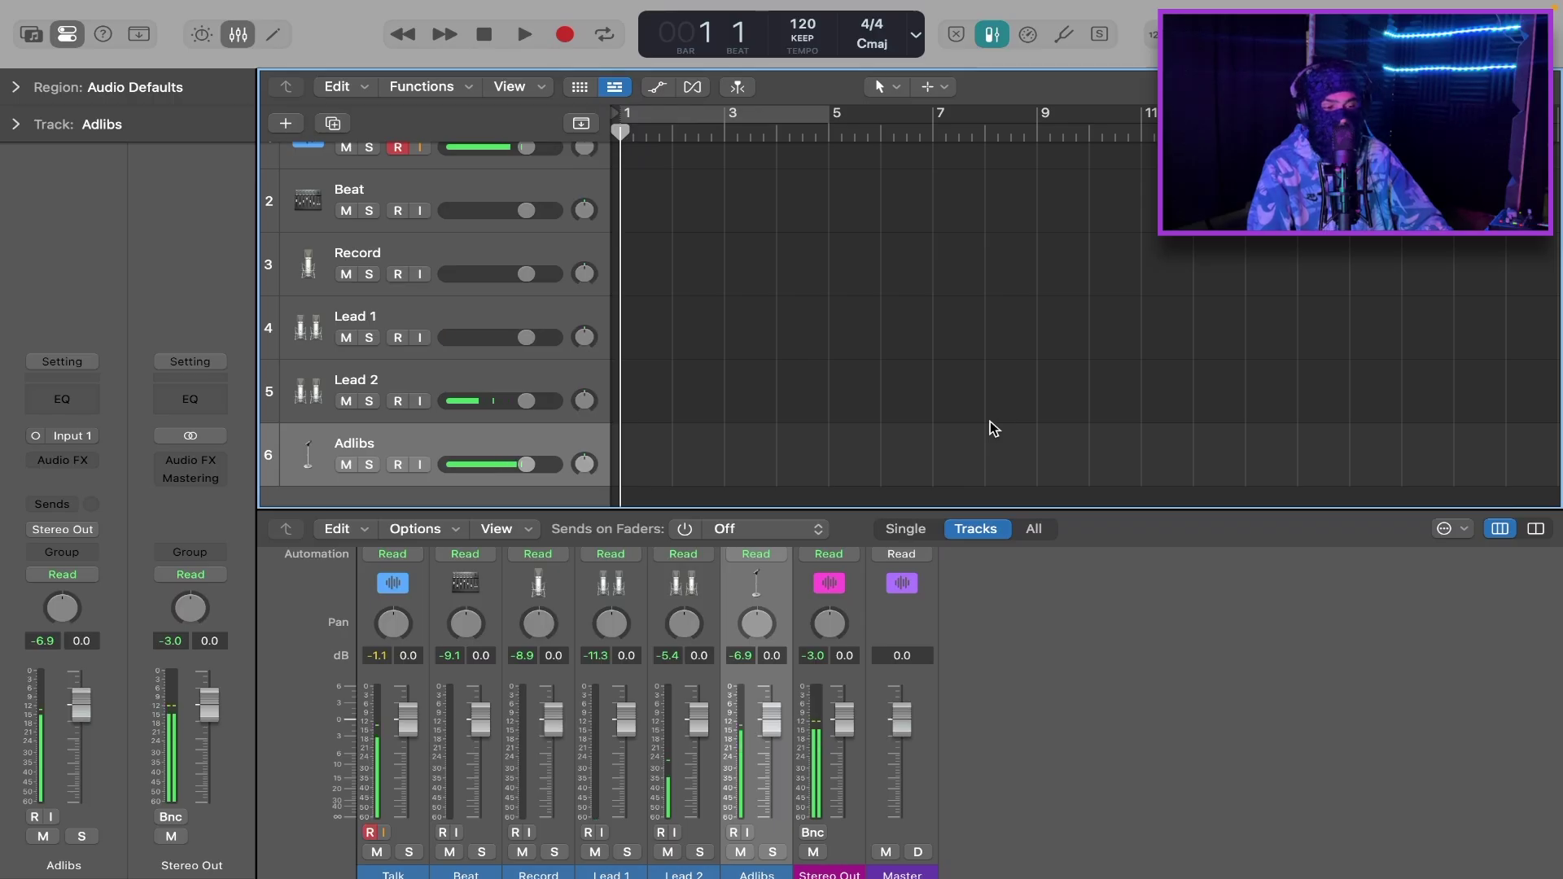
Insert a mono Level Meter as the first audio effect on the Record track's channel strip
scroll(646, 663, up, 5)
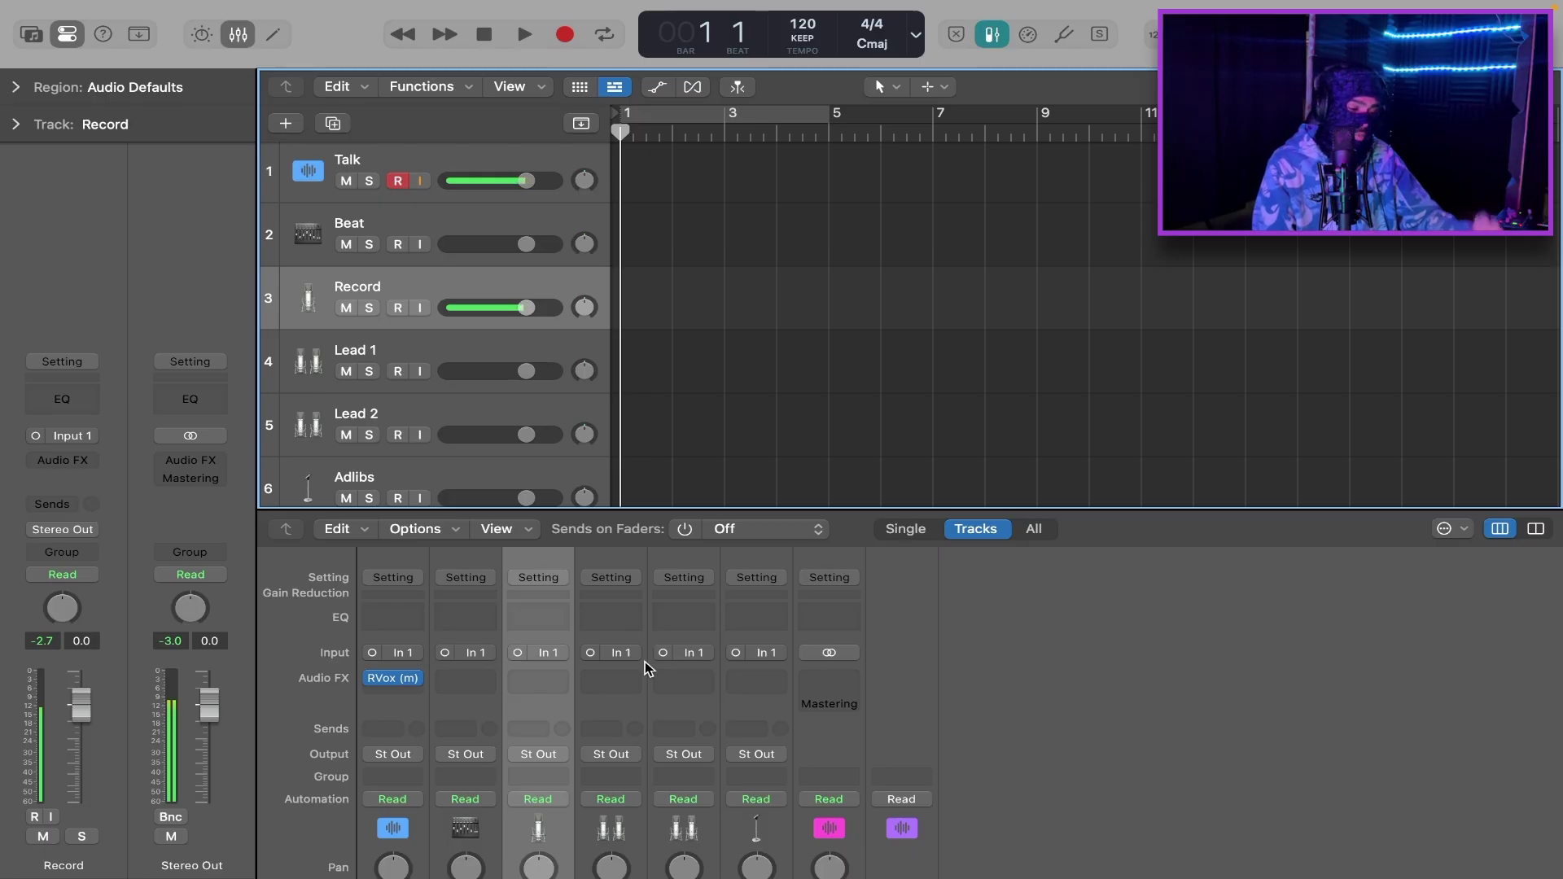
click(538, 681)
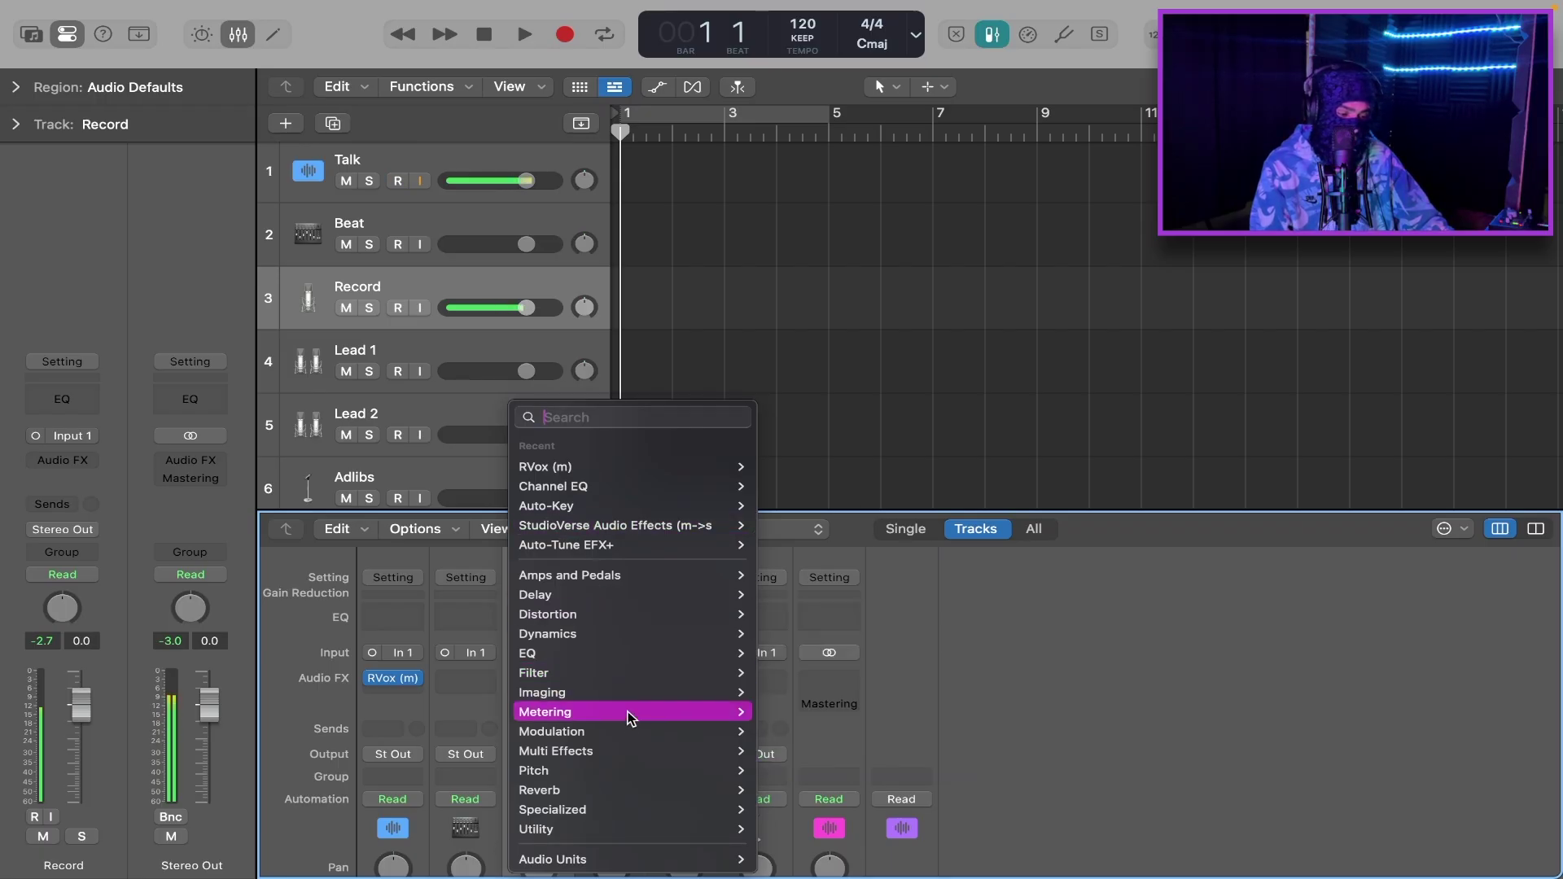
mouse_move(628, 711)
mouse_move(859, 735)
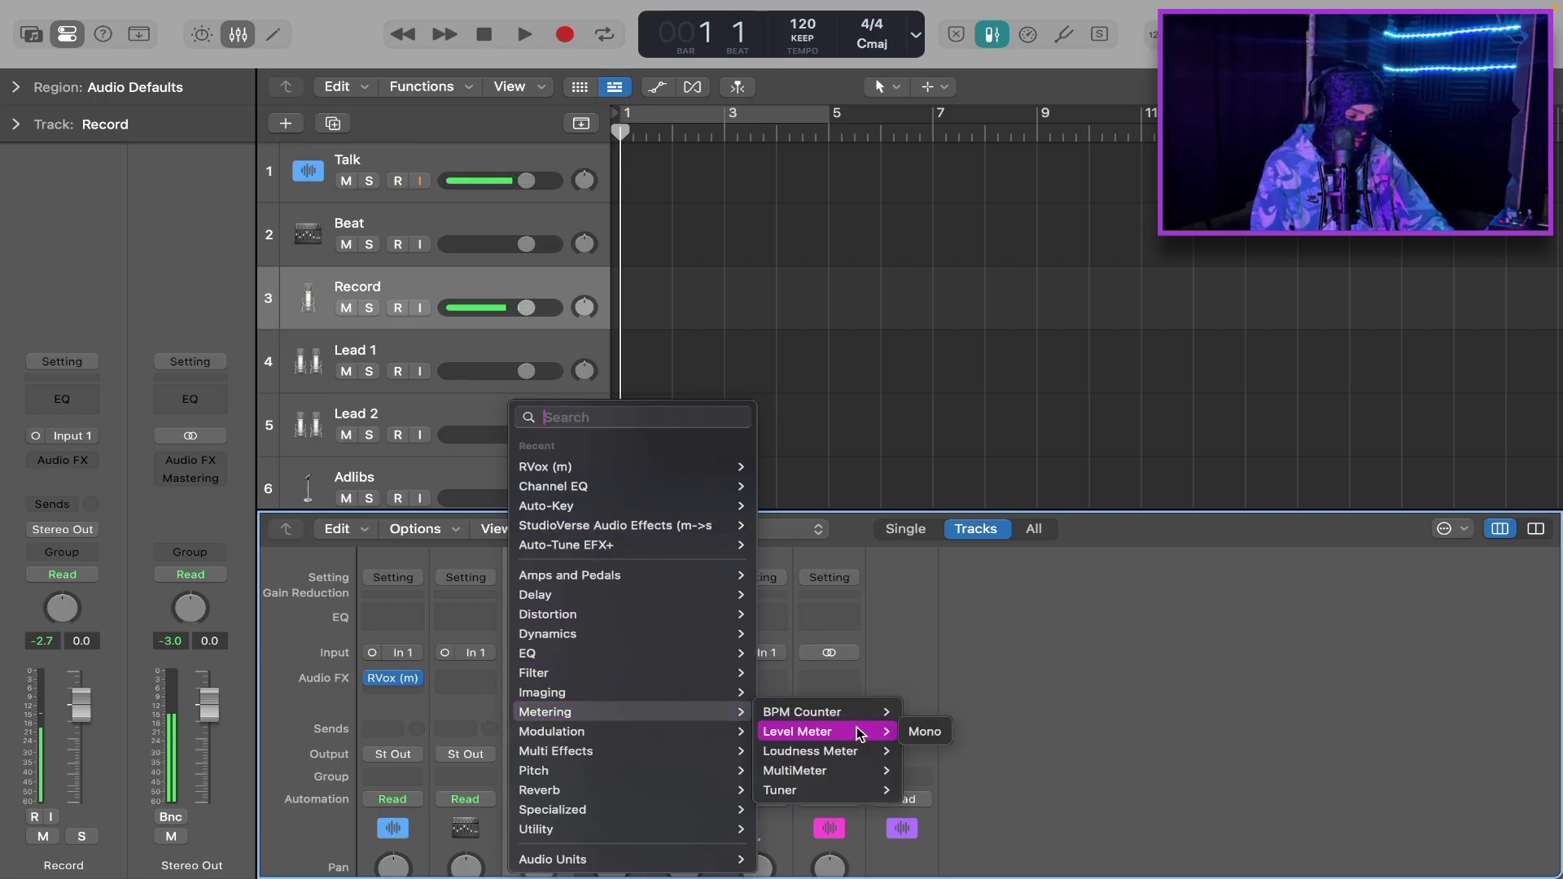
click(926, 732)
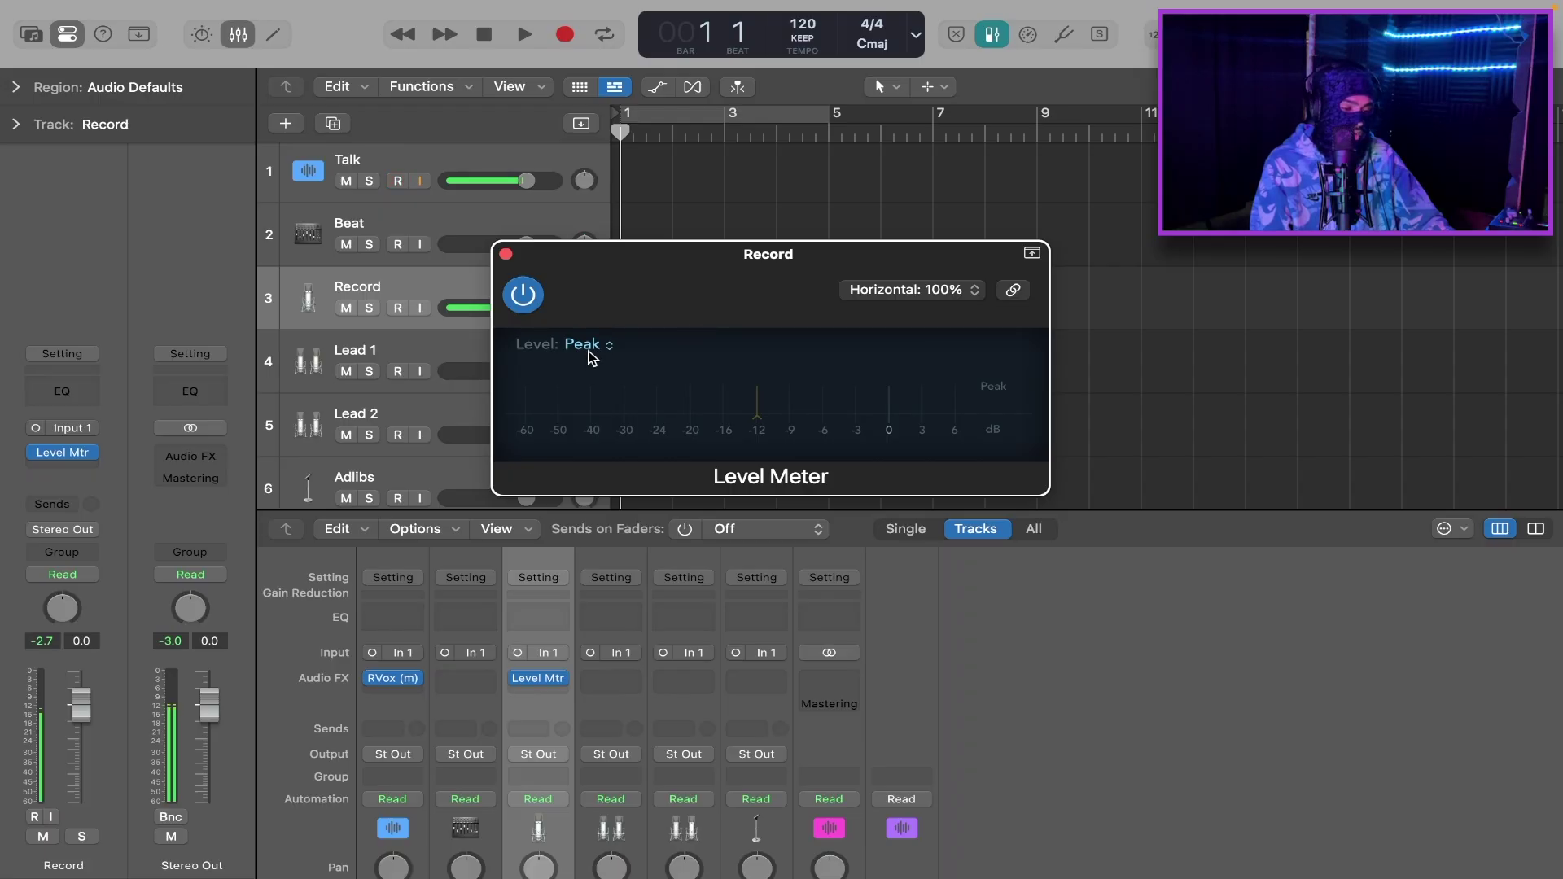
Set the Level Meter to True Peak & RMS in vertical layout and place its window over the empty arrangement area
click(592, 358)
click(600, 430)
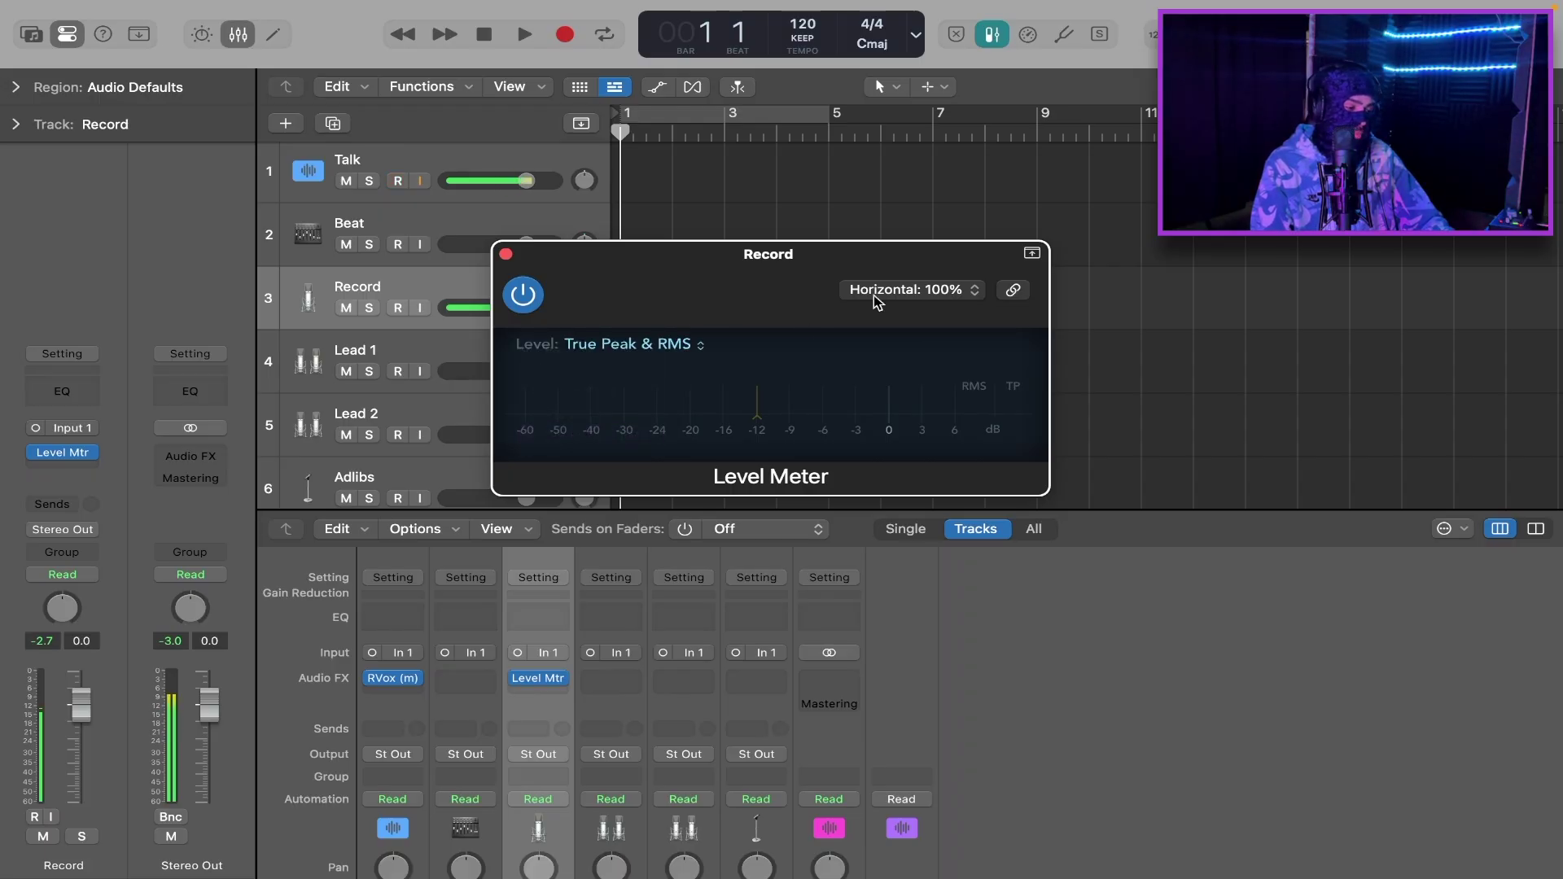
click(915, 296)
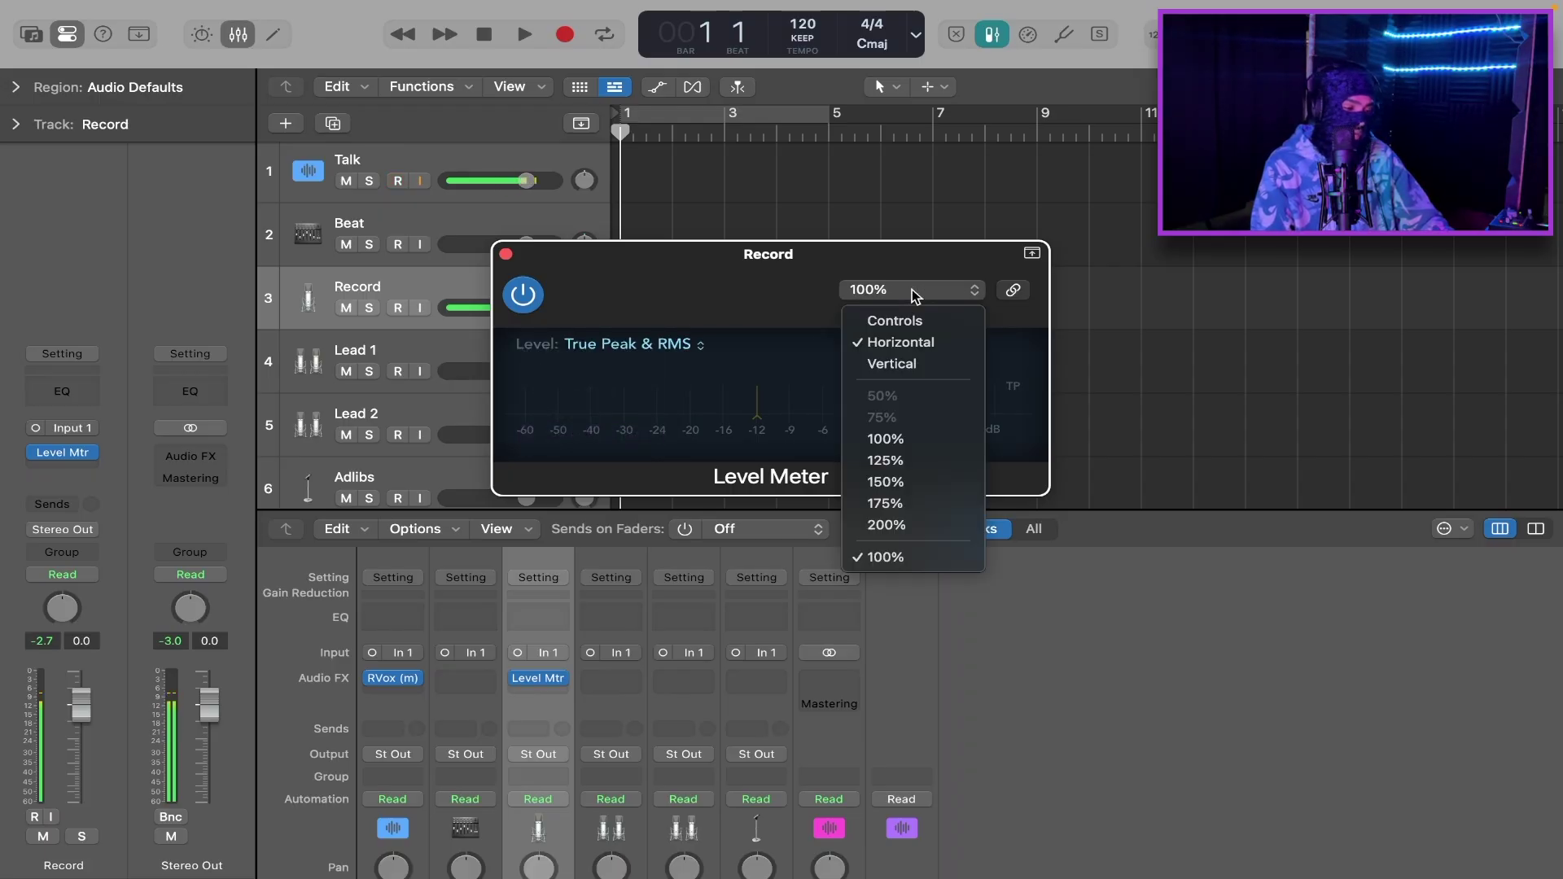
click(924, 361)
drag(607, 254, 1242, 277)
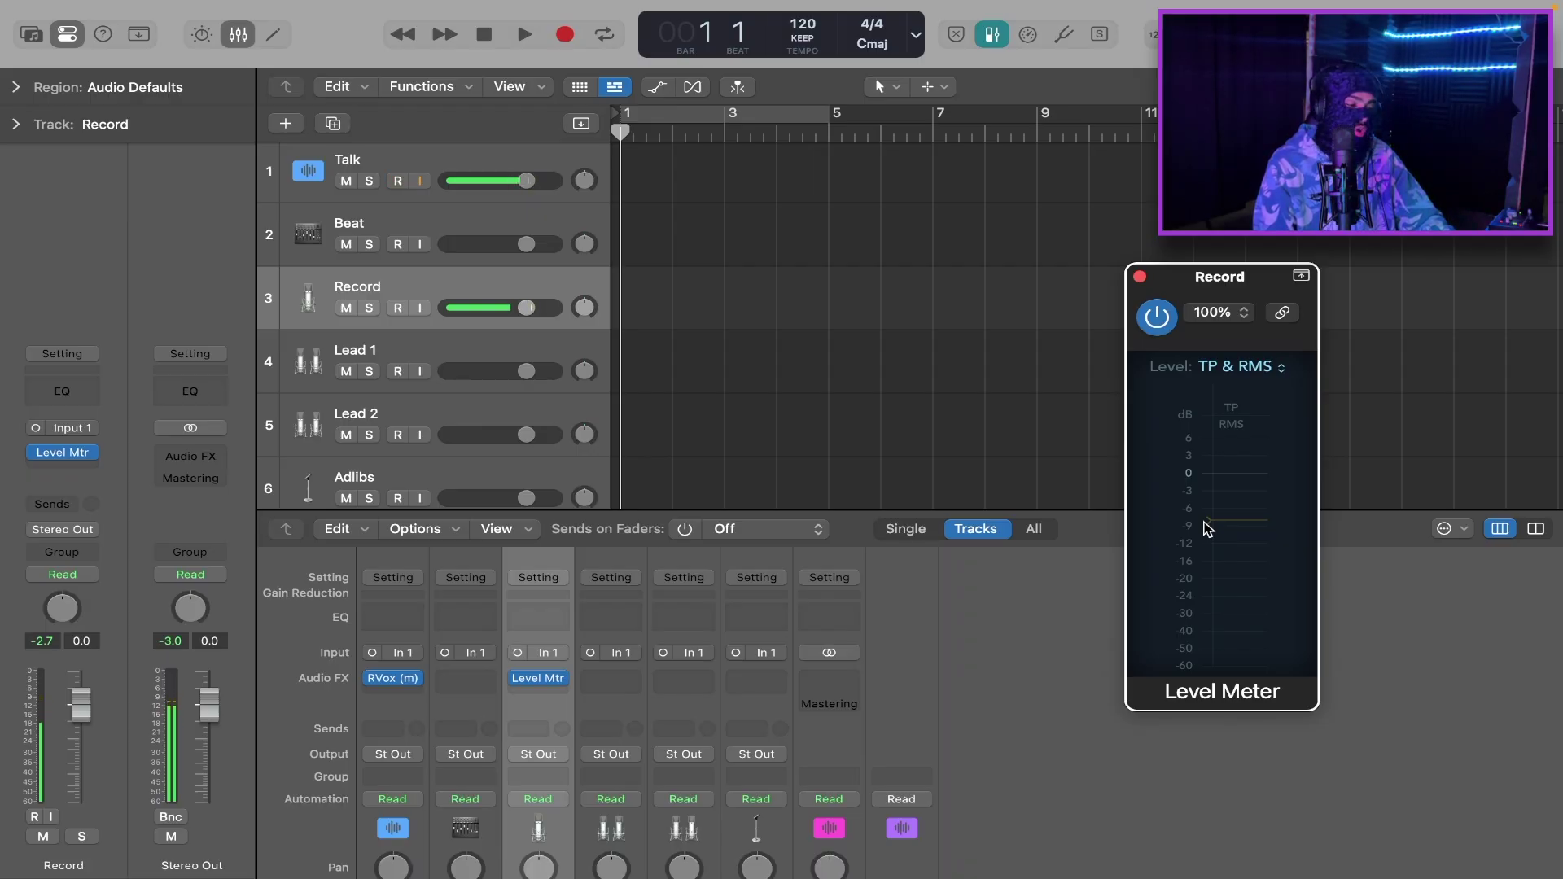
Add a mono Channel EQ below the Record track's Level Meter and record-arm that track with input monitoring on
click(562, 678)
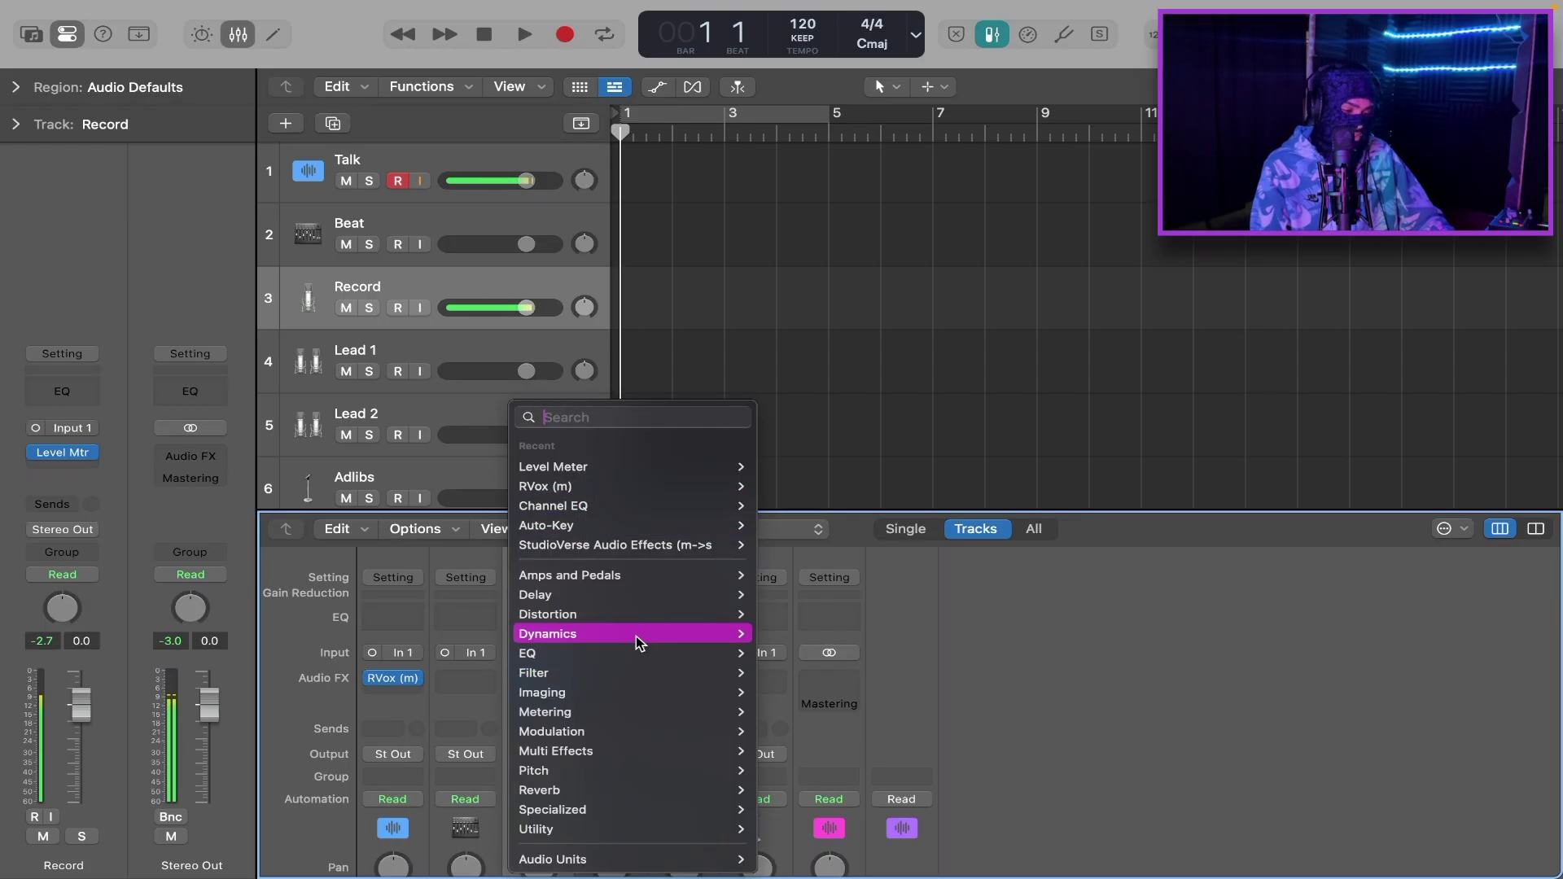
mouse_move(629, 653)
mouse_move(895, 653)
click(944, 653)
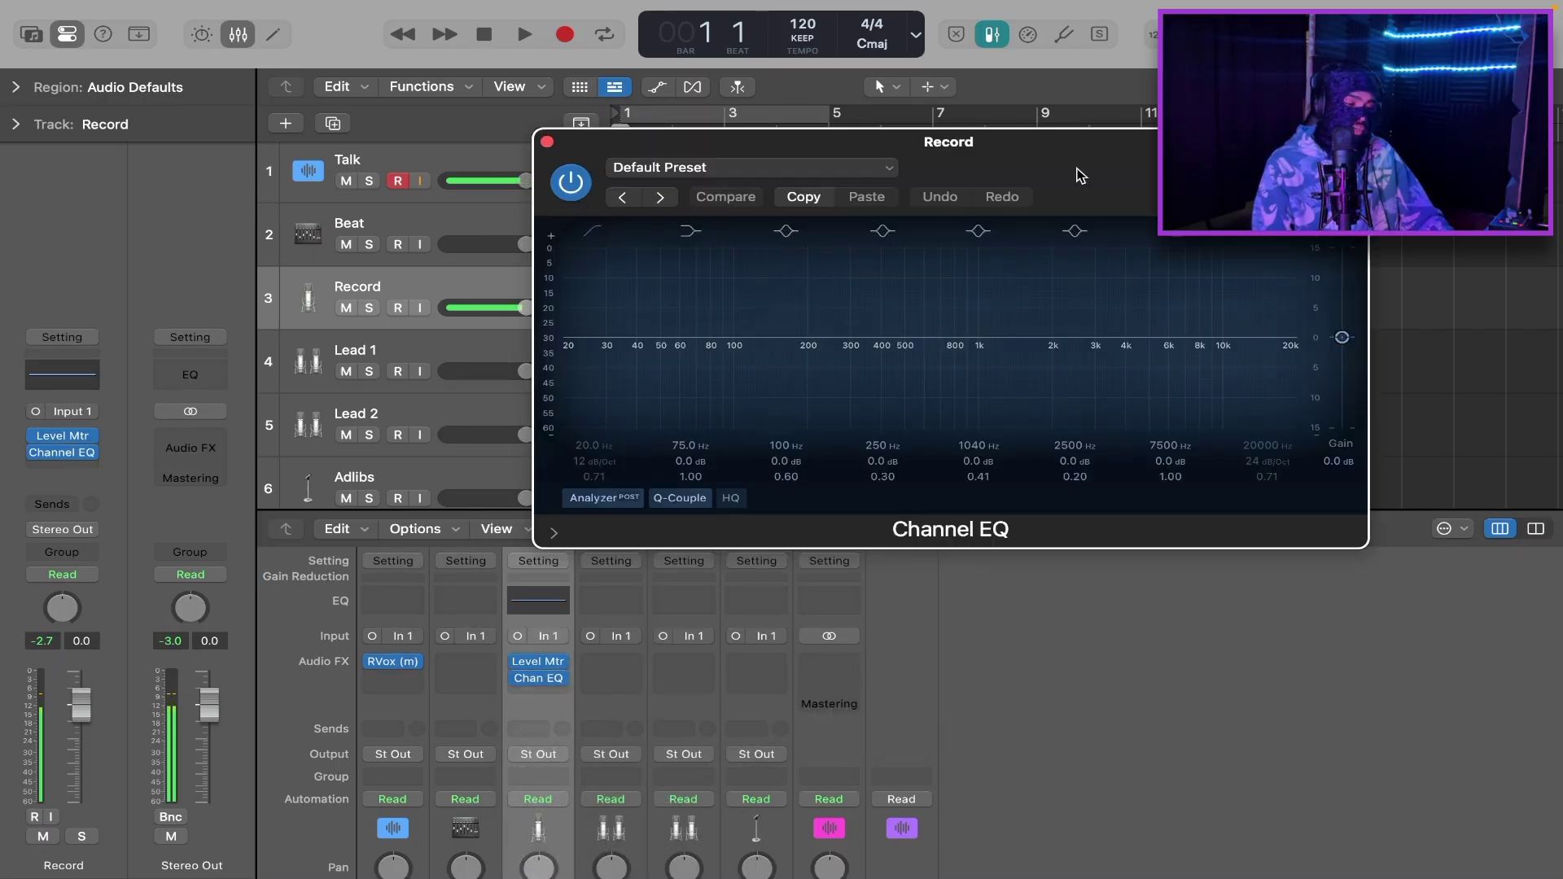
drag(930, 155, 1025, 185)
click(397, 307)
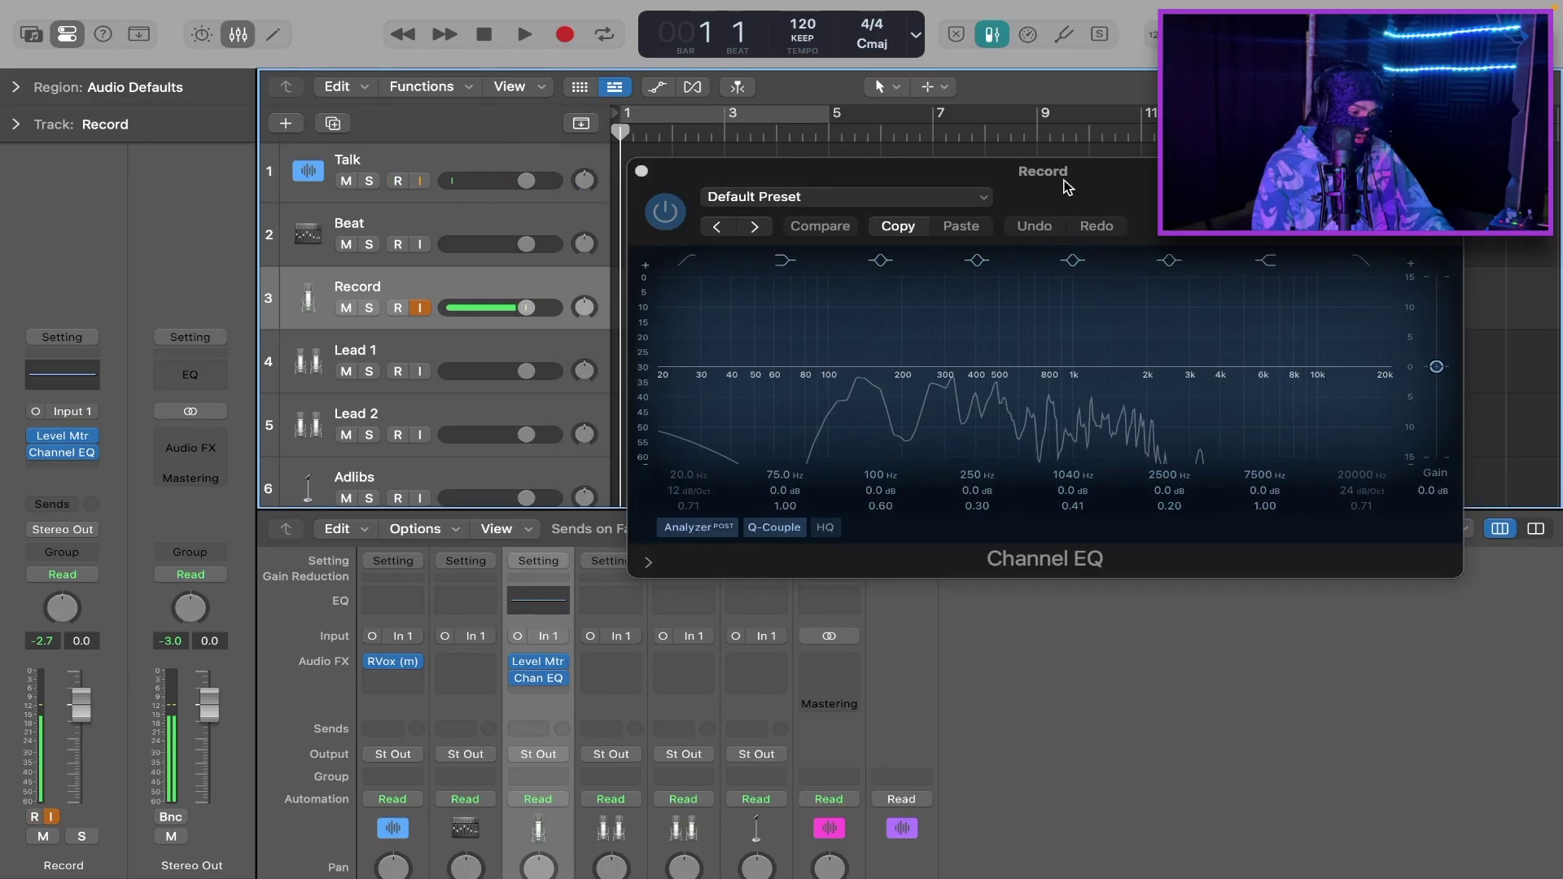
drag(1023, 171, 1009, 169)
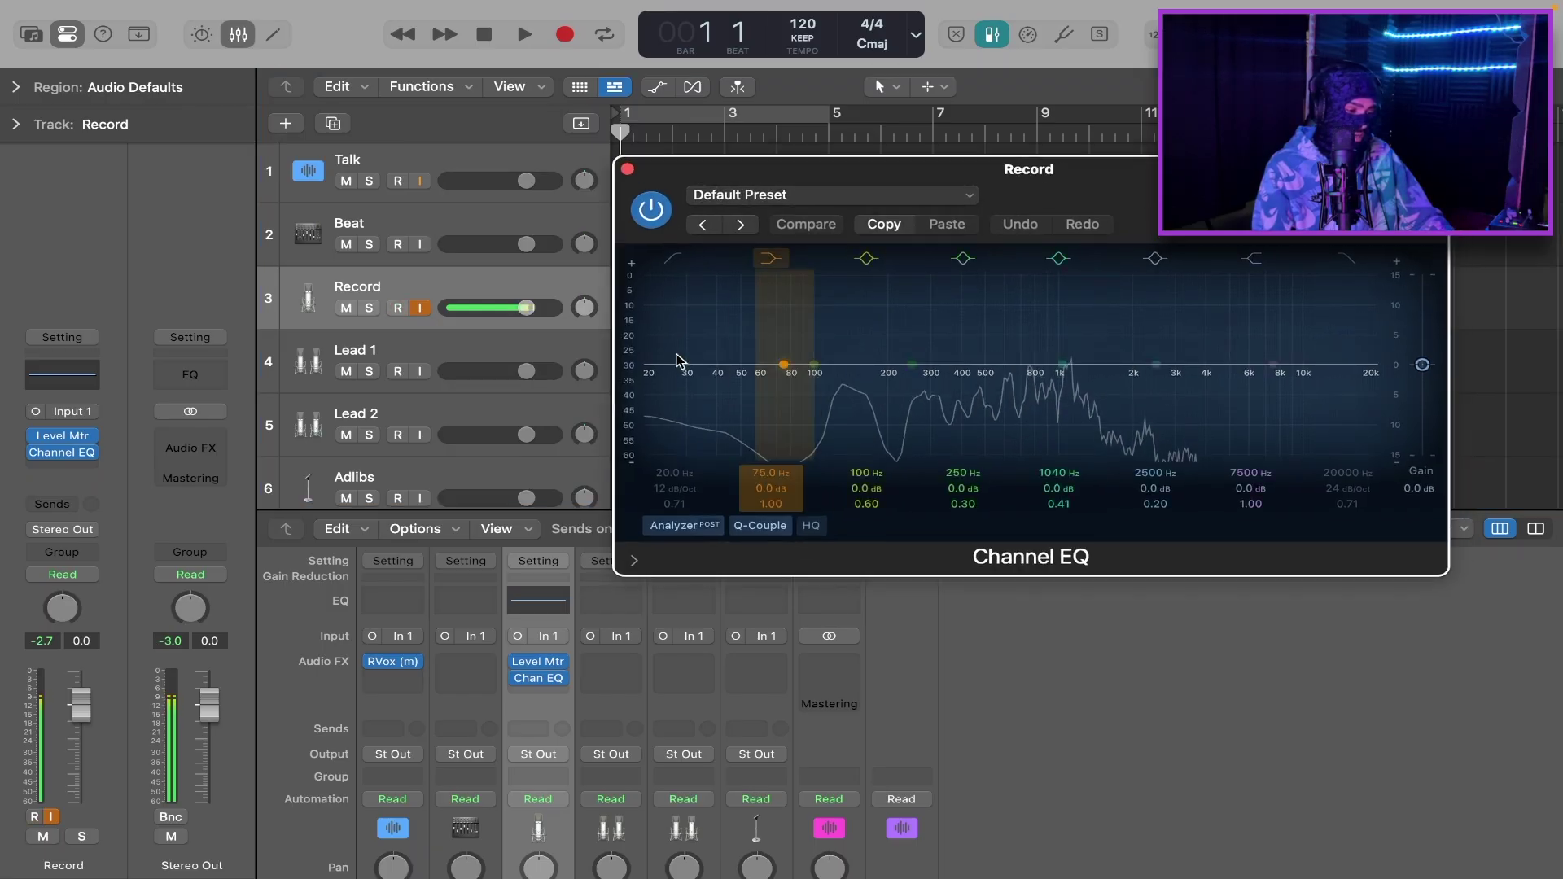
Enable the Channel EQ's low-cut band with a 24 dB/Oct slope and a cutoff of about 80.5 Hz
click(673, 261)
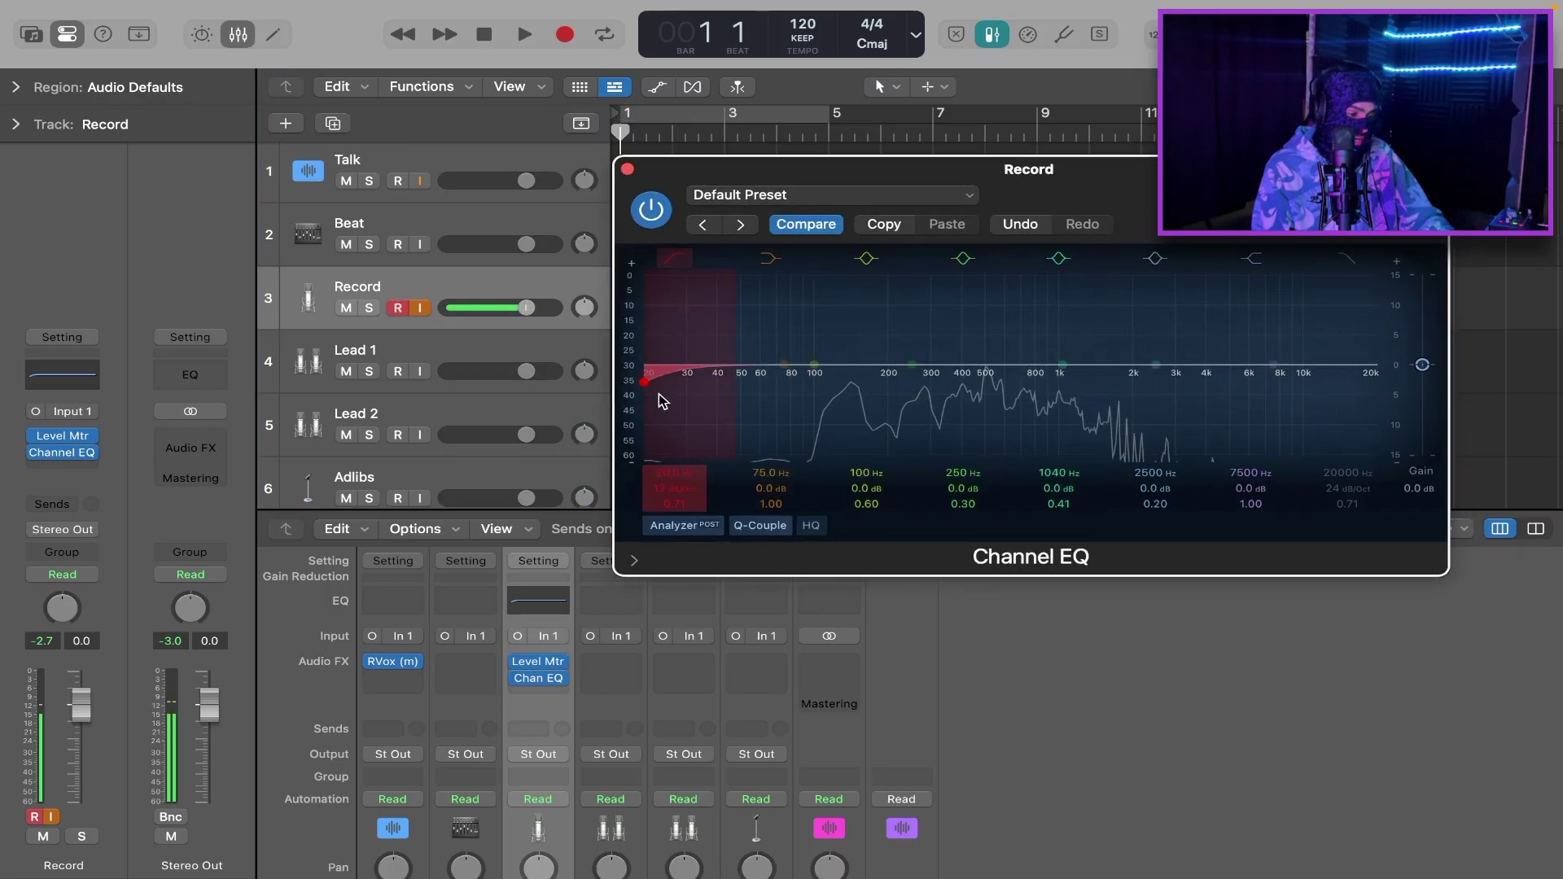
drag(660, 402, 673, 388)
drag(685, 489, 685, 487)
drag(667, 408, 968, 397)
drag(1106, 396, 1019, 399)
drag(869, 397, 790, 405)
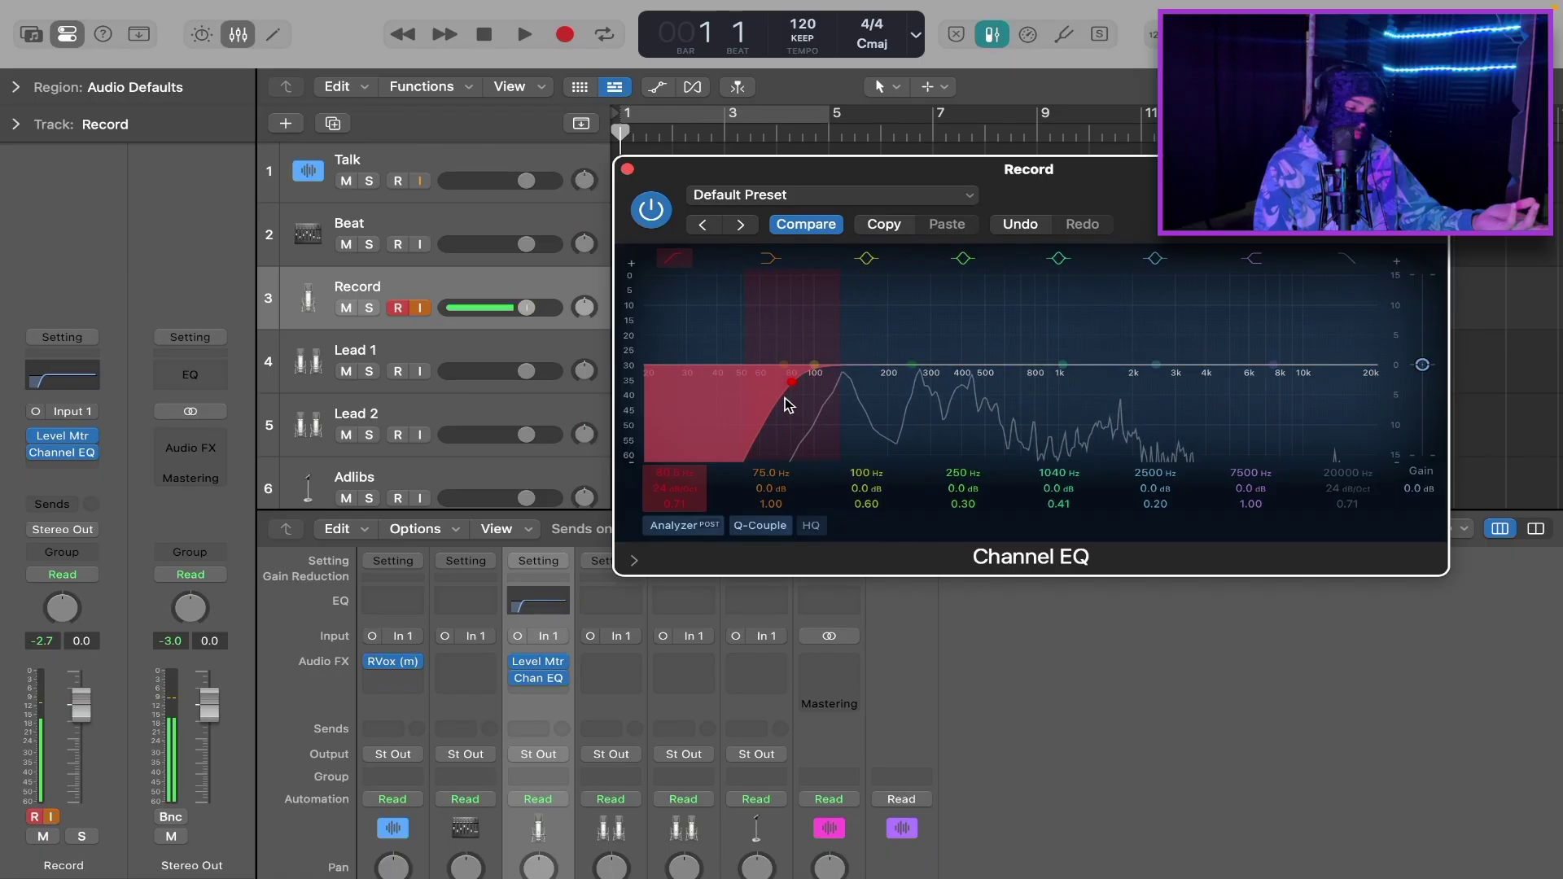
Set the Channel EQ's 250 Hz band to 312 Hz, -1.9 dB gain and a Q of 1.00, and close the EQ
drag(1083, 199, 947, 172)
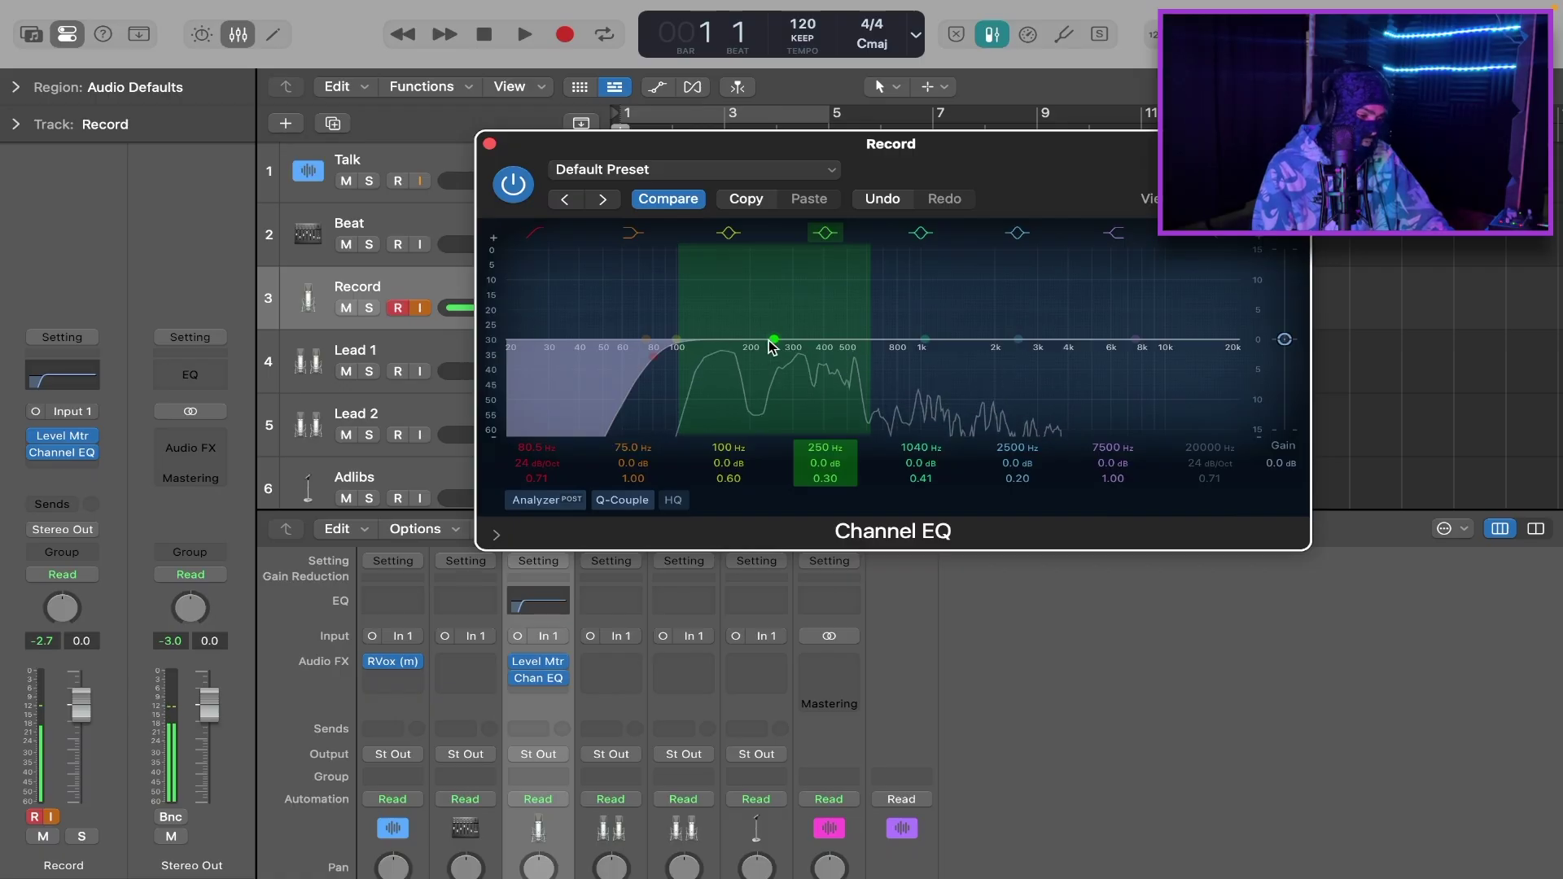
mouse_move(825, 478)
mouse_down()
mouse_move(824, 455)
mouse_move(840, 483)
mouse_up()
drag(789, 364, 807, 373)
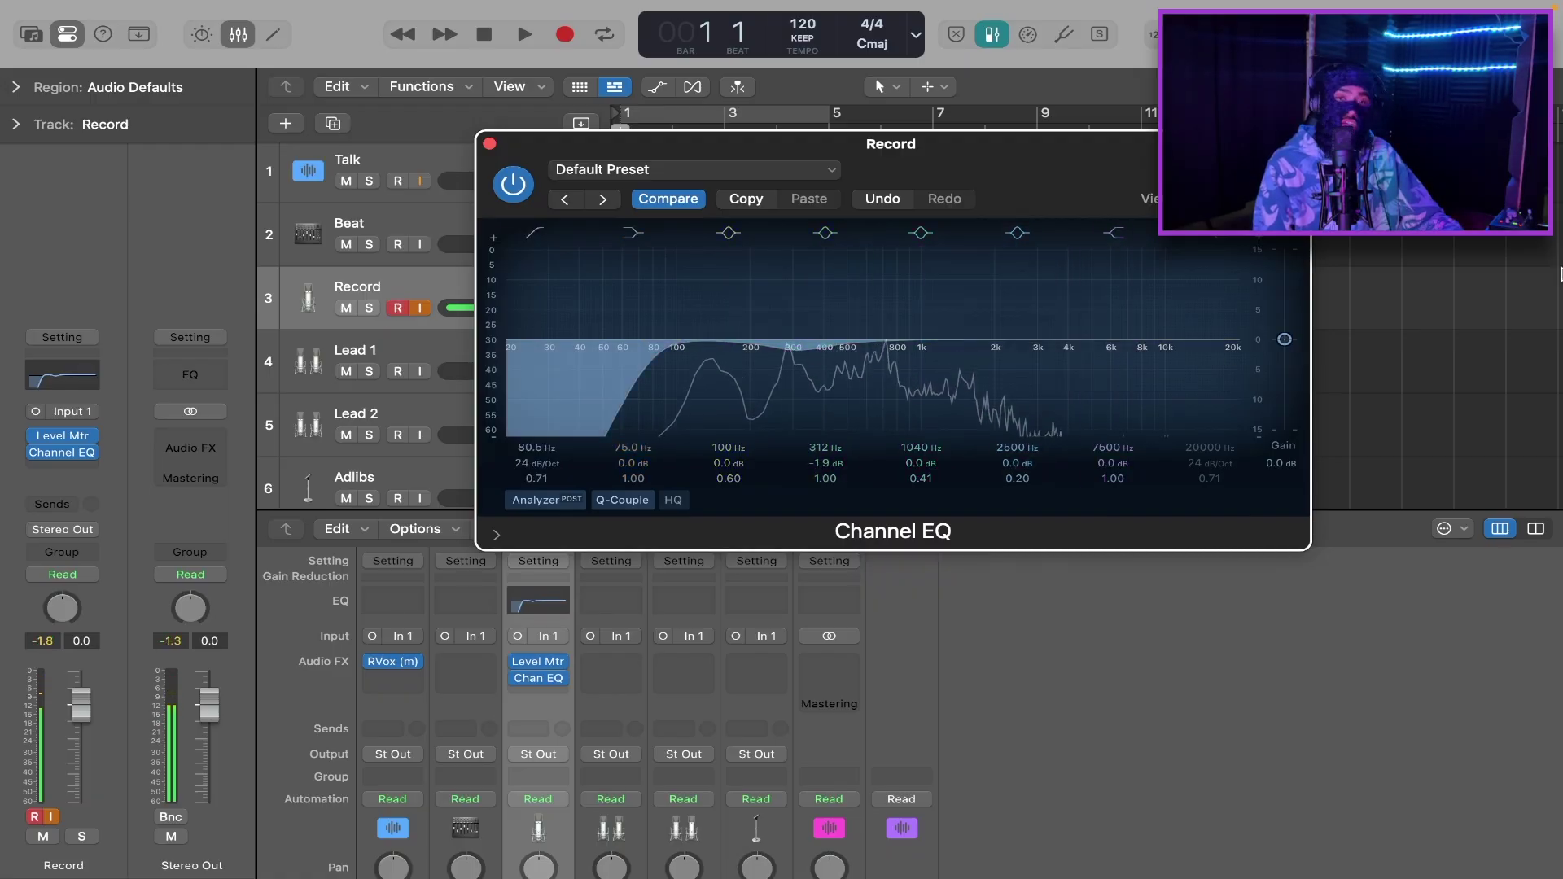
click(489, 143)
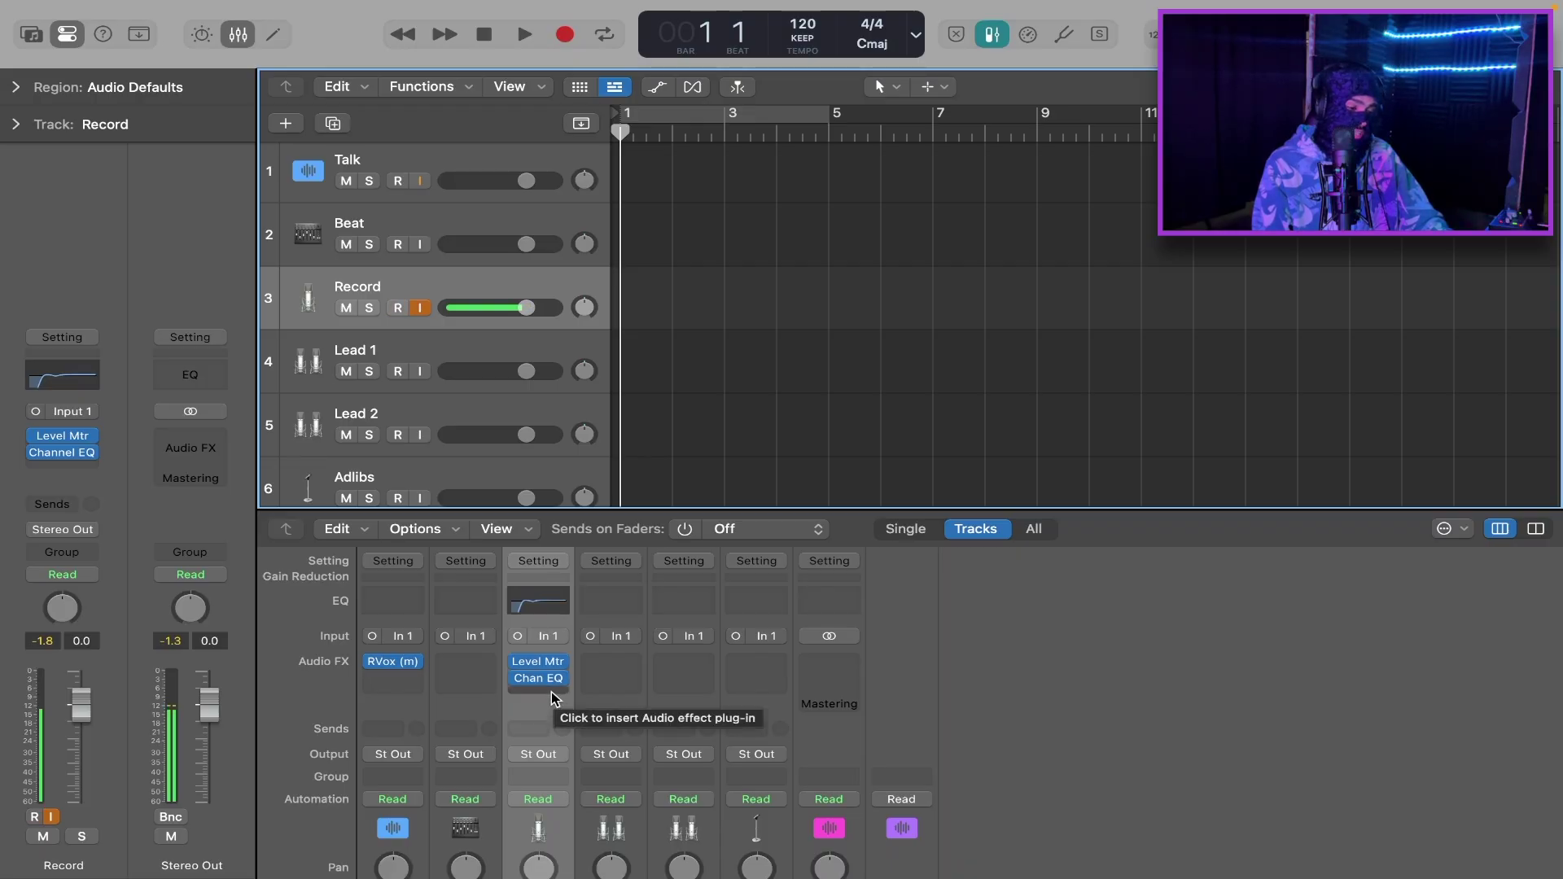
Add a mono DeEsser 2 after the Channel EQ on the Record track
click(550, 693)
mouse_move(642, 613)
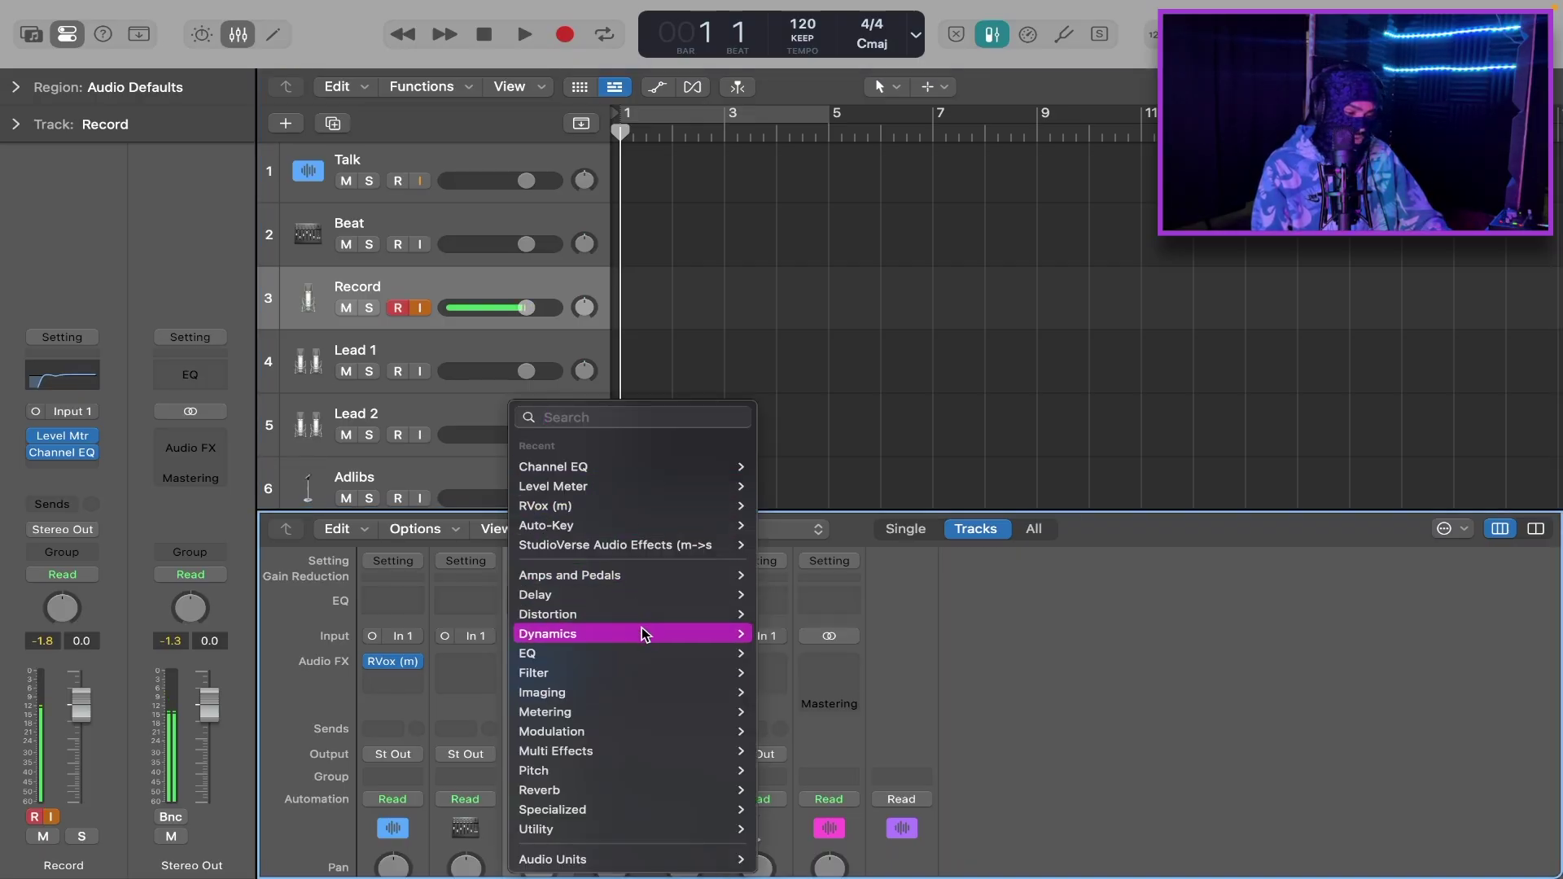
mouse_move(832, 679)
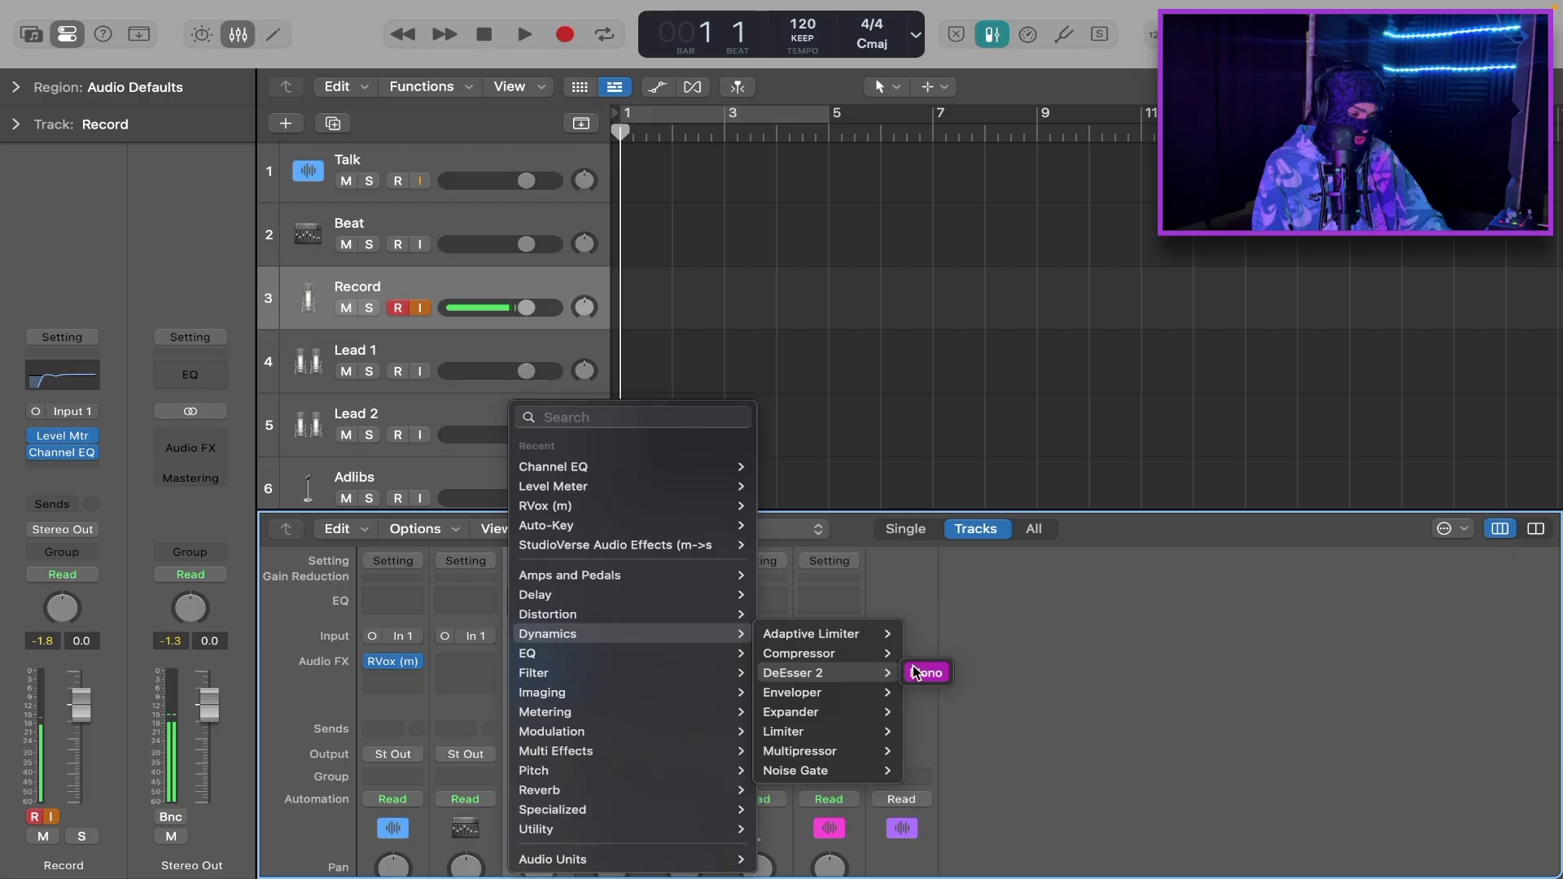
click(912, 666)
drag(896, 317, 942, 211)
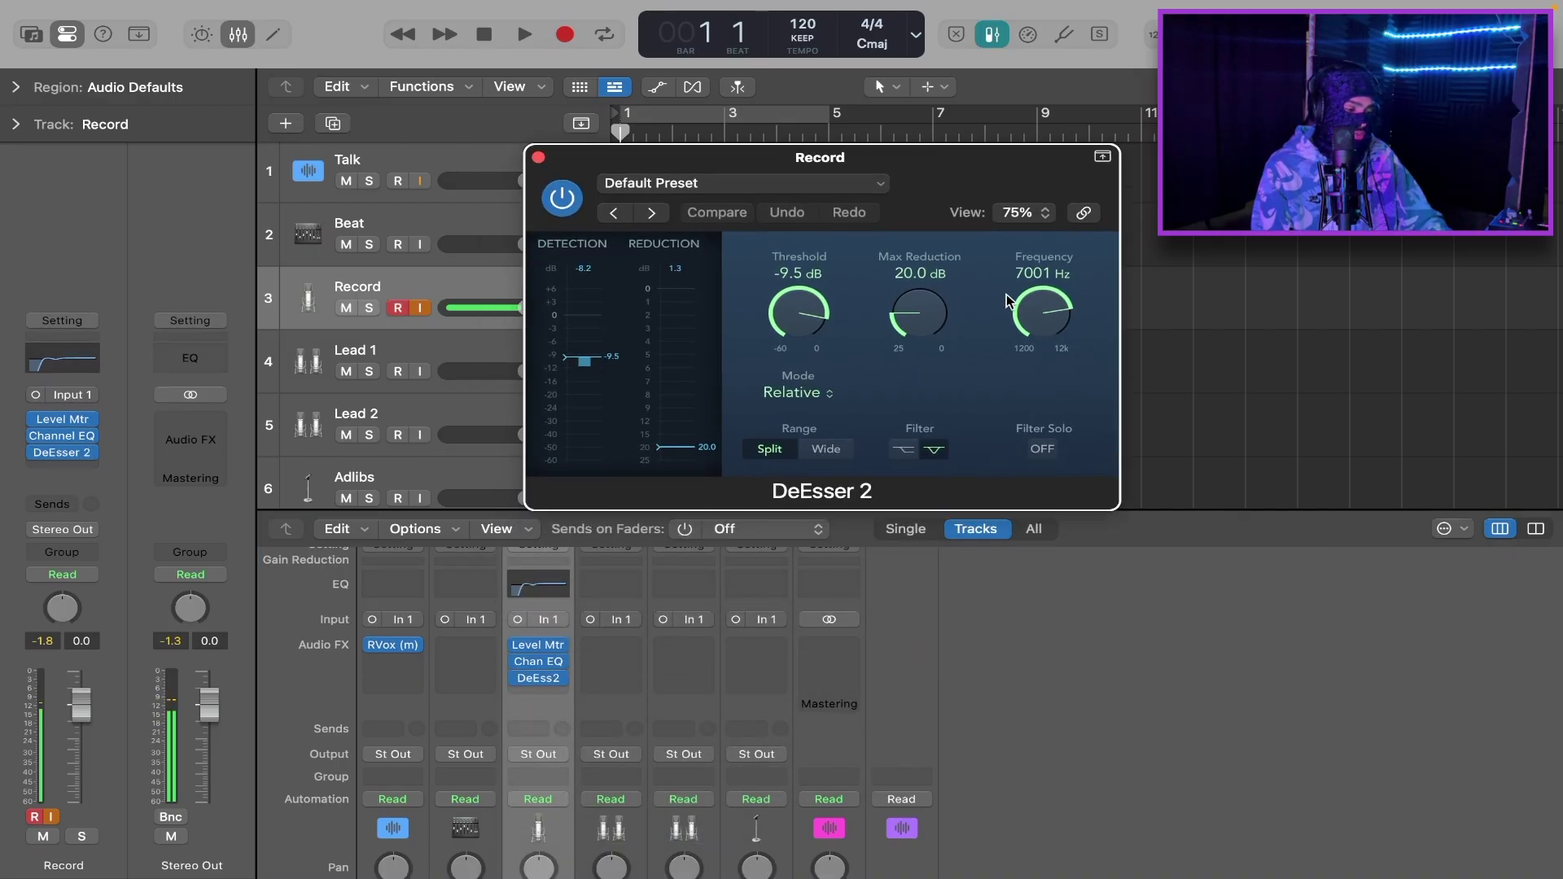
Set the DeEsser 2 frequency to 7563 Hz and its threshold to -10.0 dB
drag(1043, 325, 1045, 322)
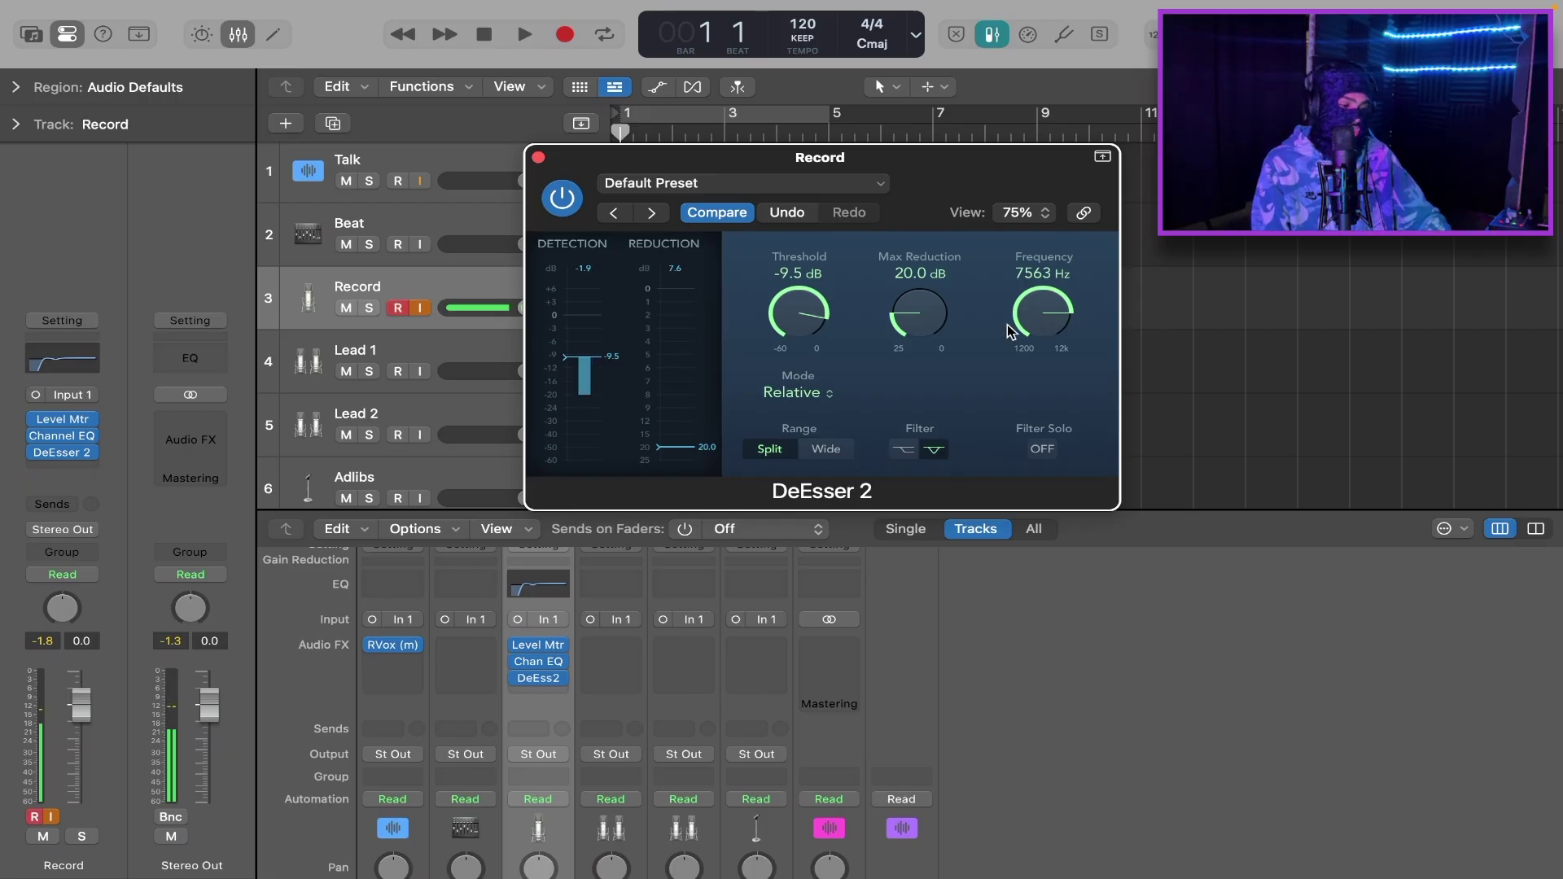
drag(801, 311, 805, 320)
scroll(804, 320, up, 2)
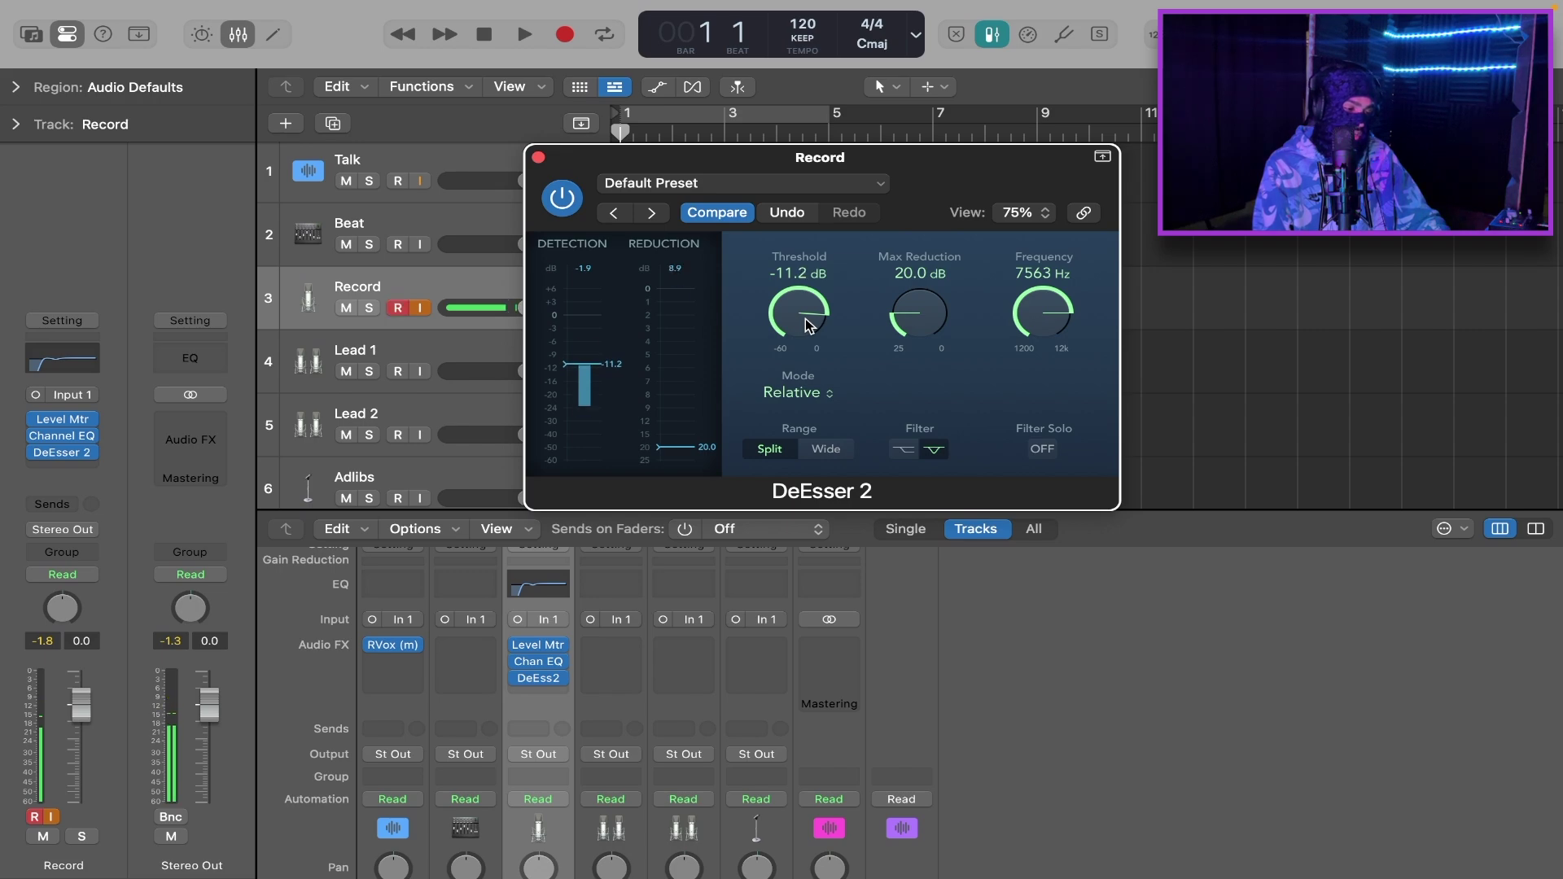
scroll(806, 323, down, 1)
scroll(807, 322, up, 2)
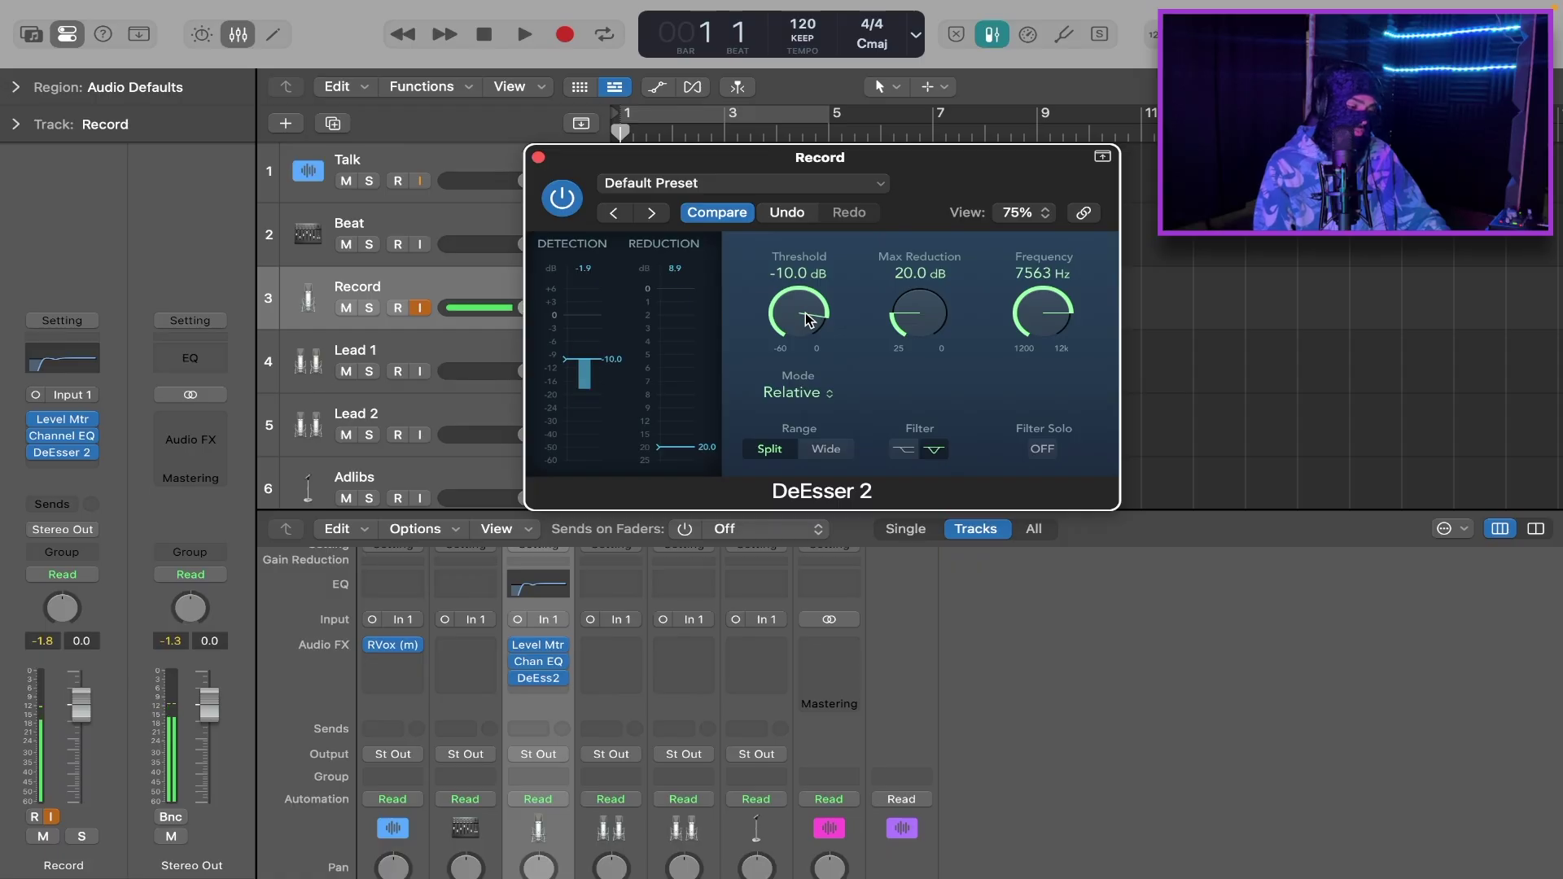
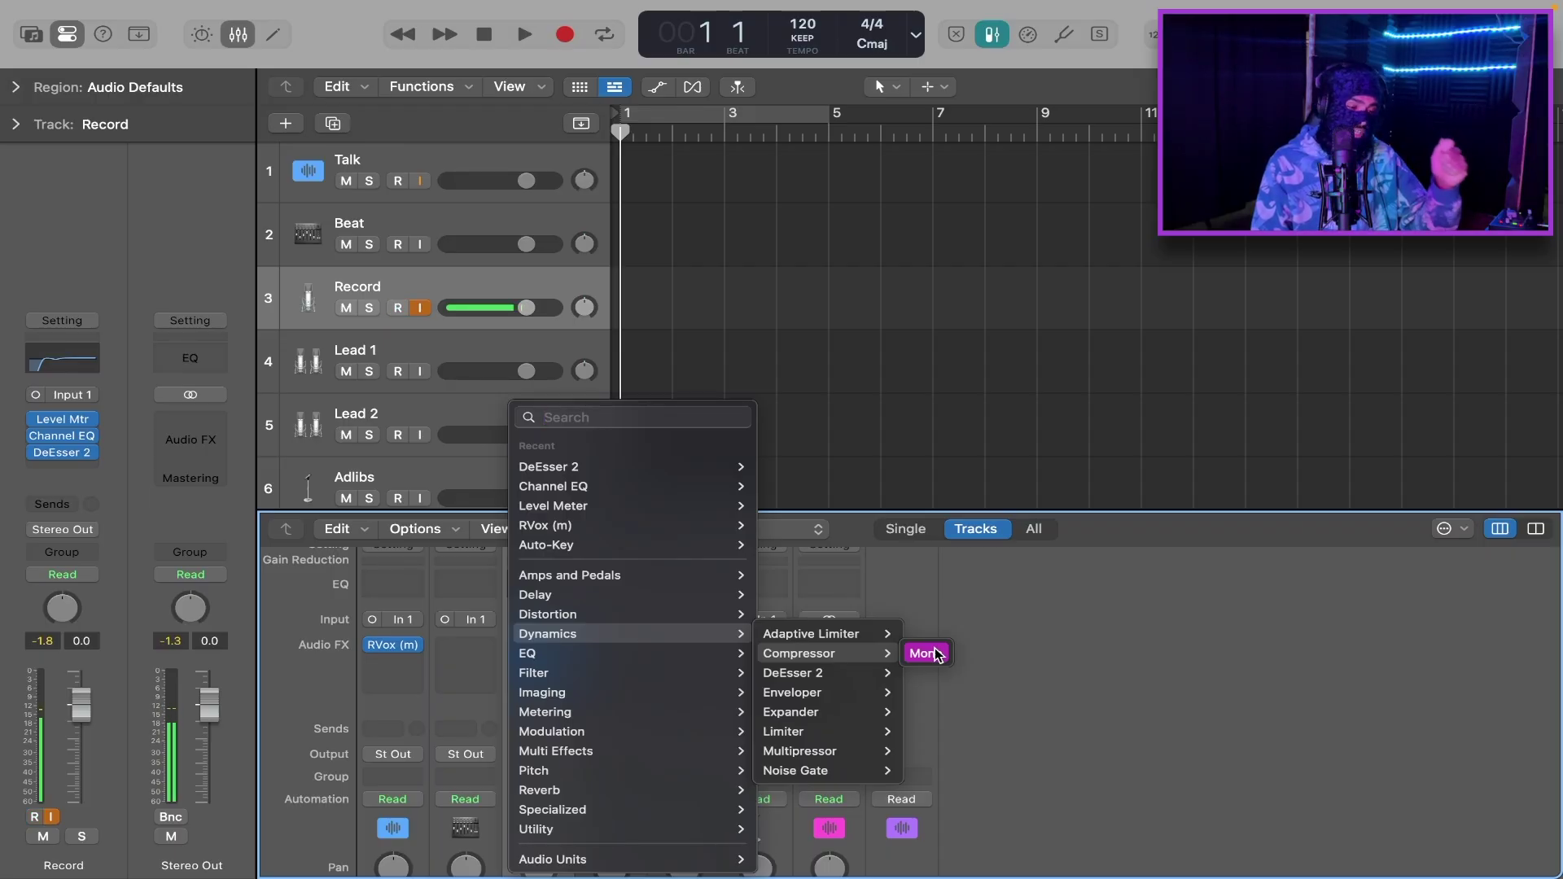
Add a mono Compressor after the DeEsser 2, choose the Studio FET model and turn Auto Gain off
click(936, 652)
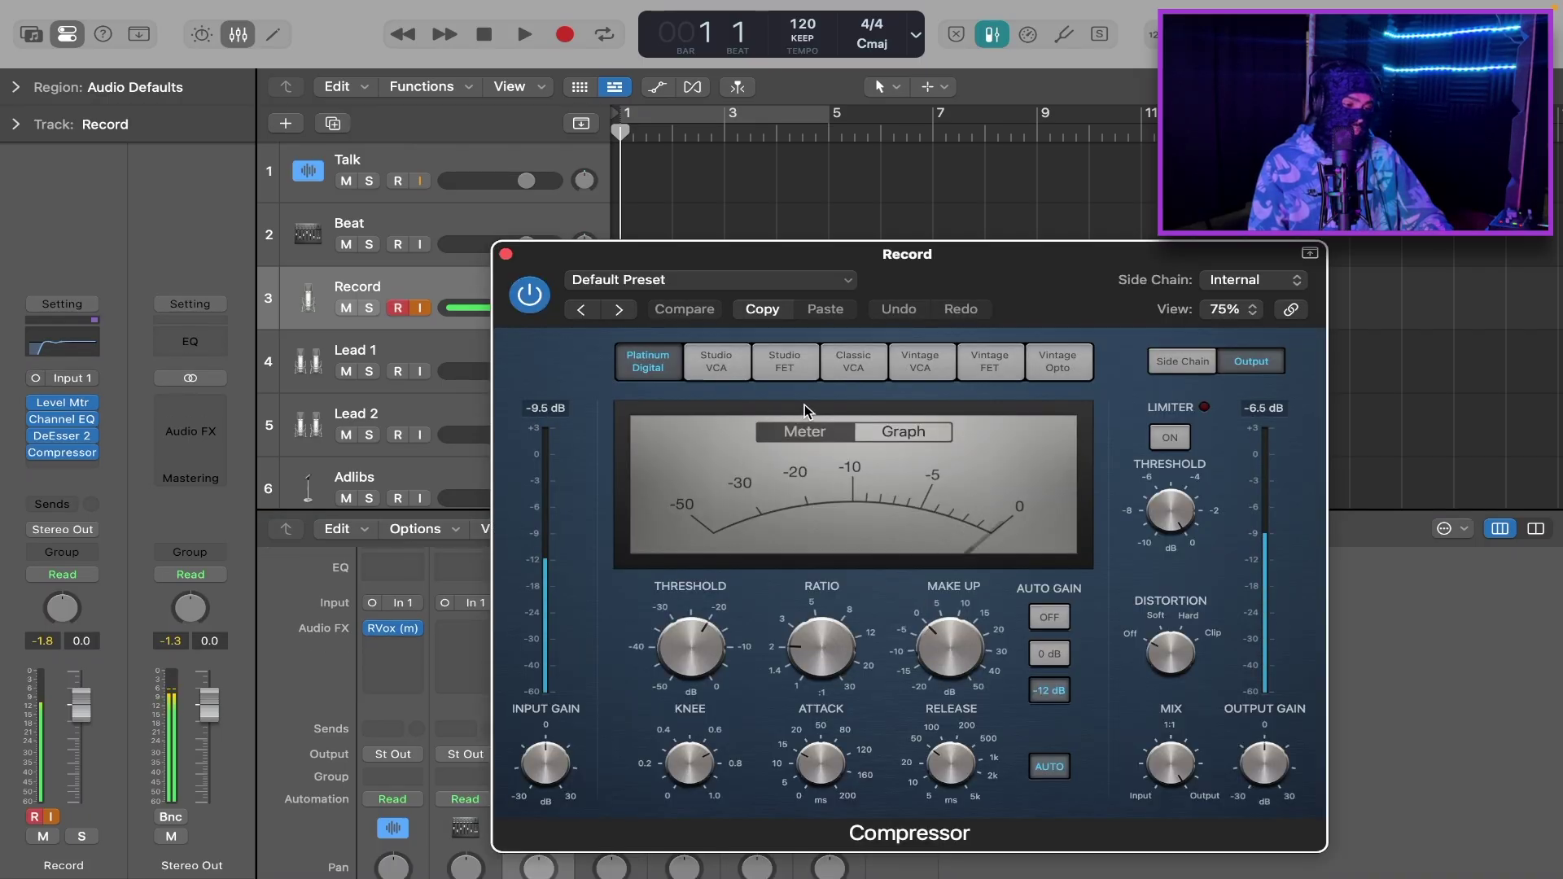
drag(1045, 277, 1021, 233)
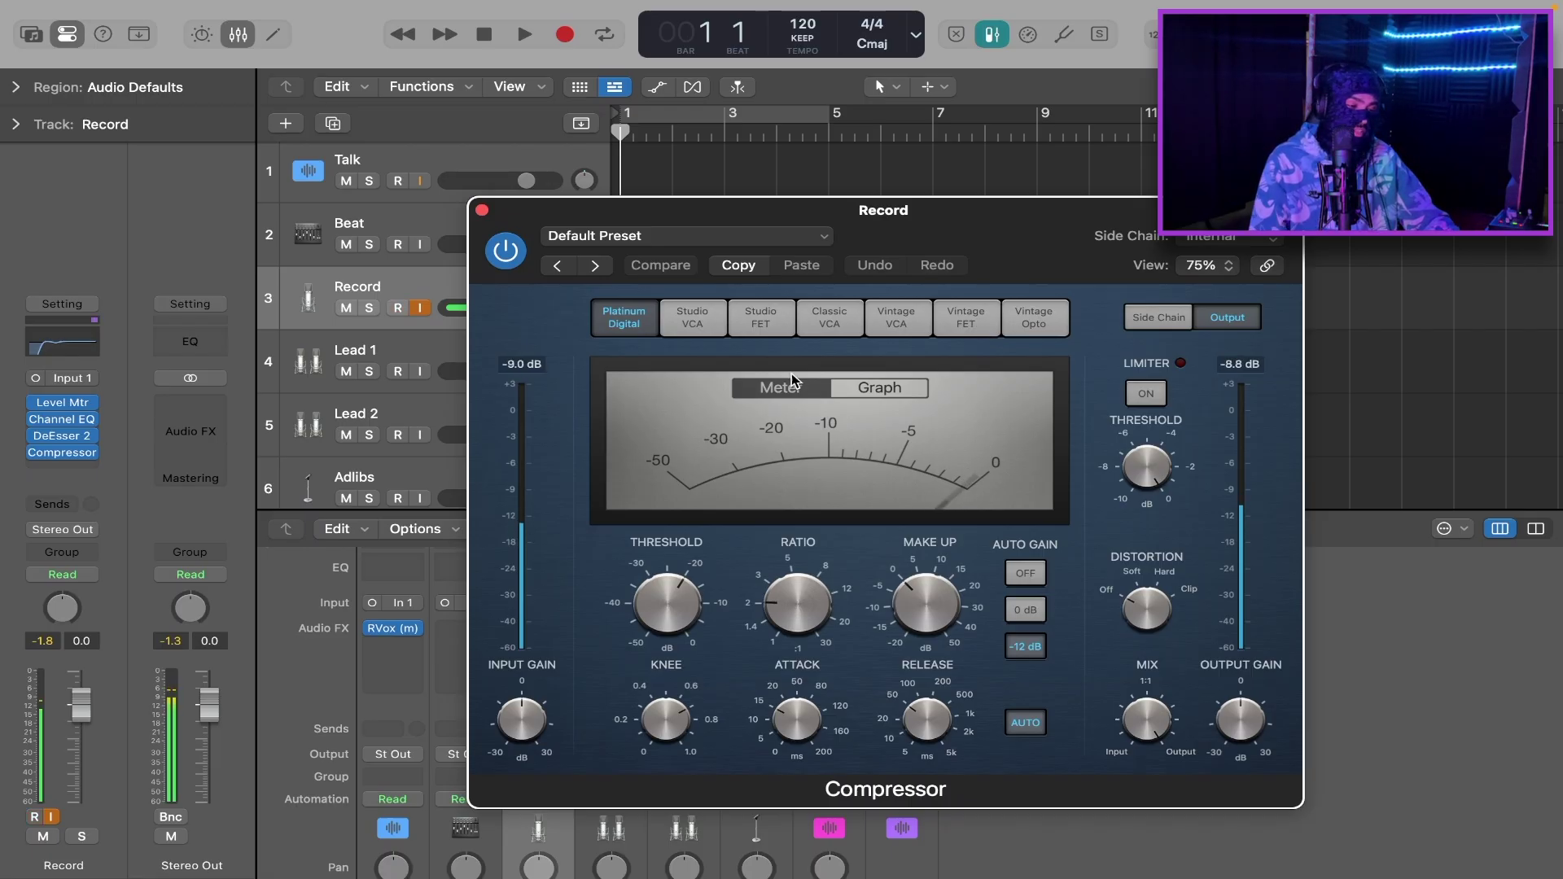
click(771, 327)
click(1027, 575)
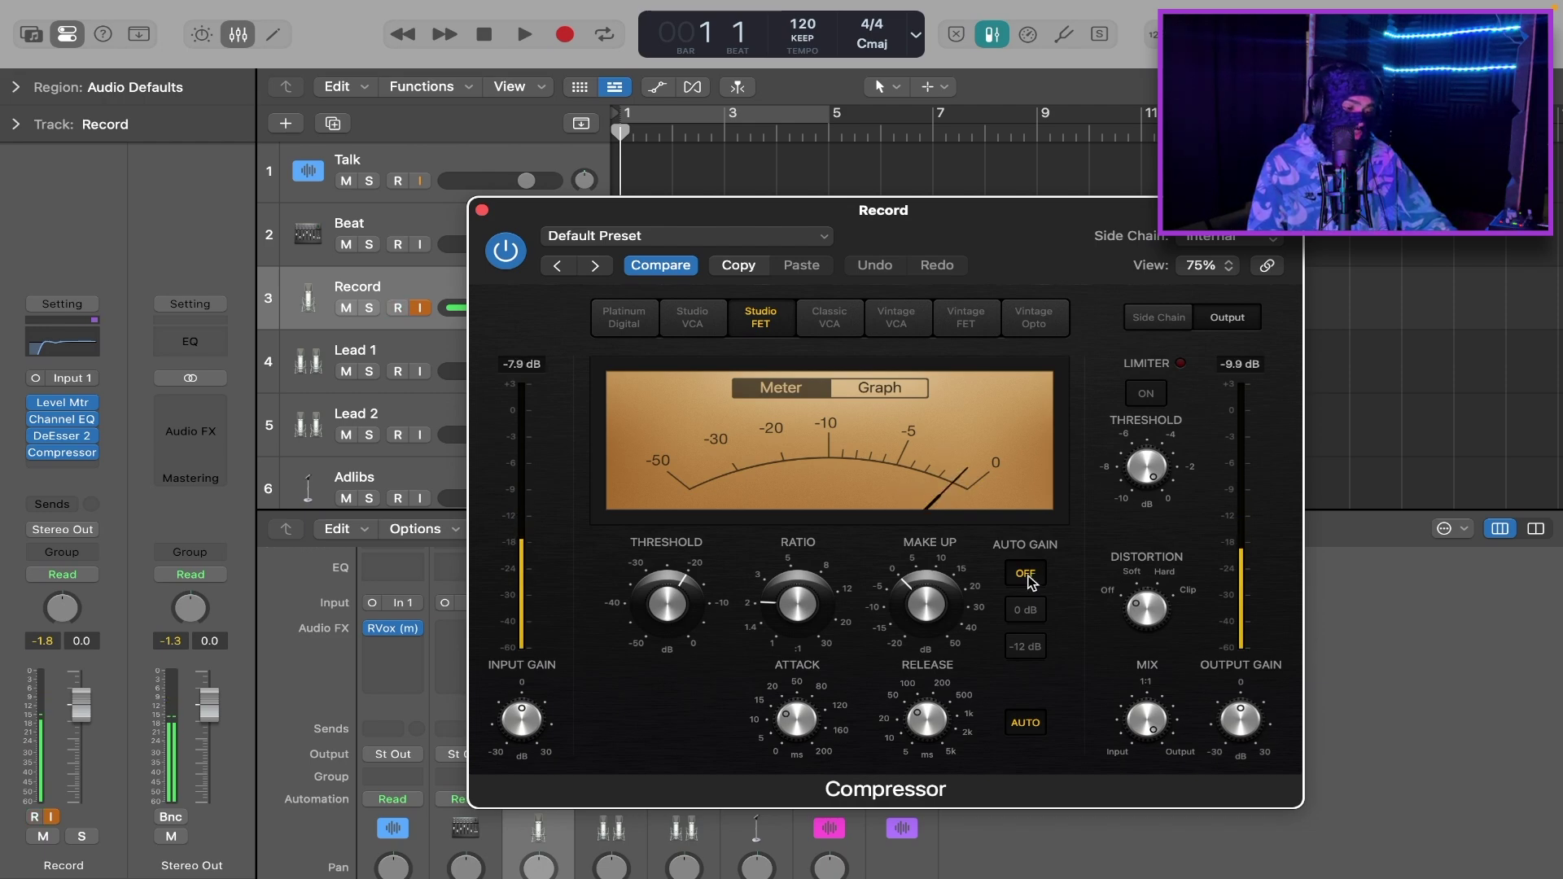
Set the Compressor's ratio to 4.1:1 and its threshold to -20.5 dB
drag(817, 628, 819, 574)
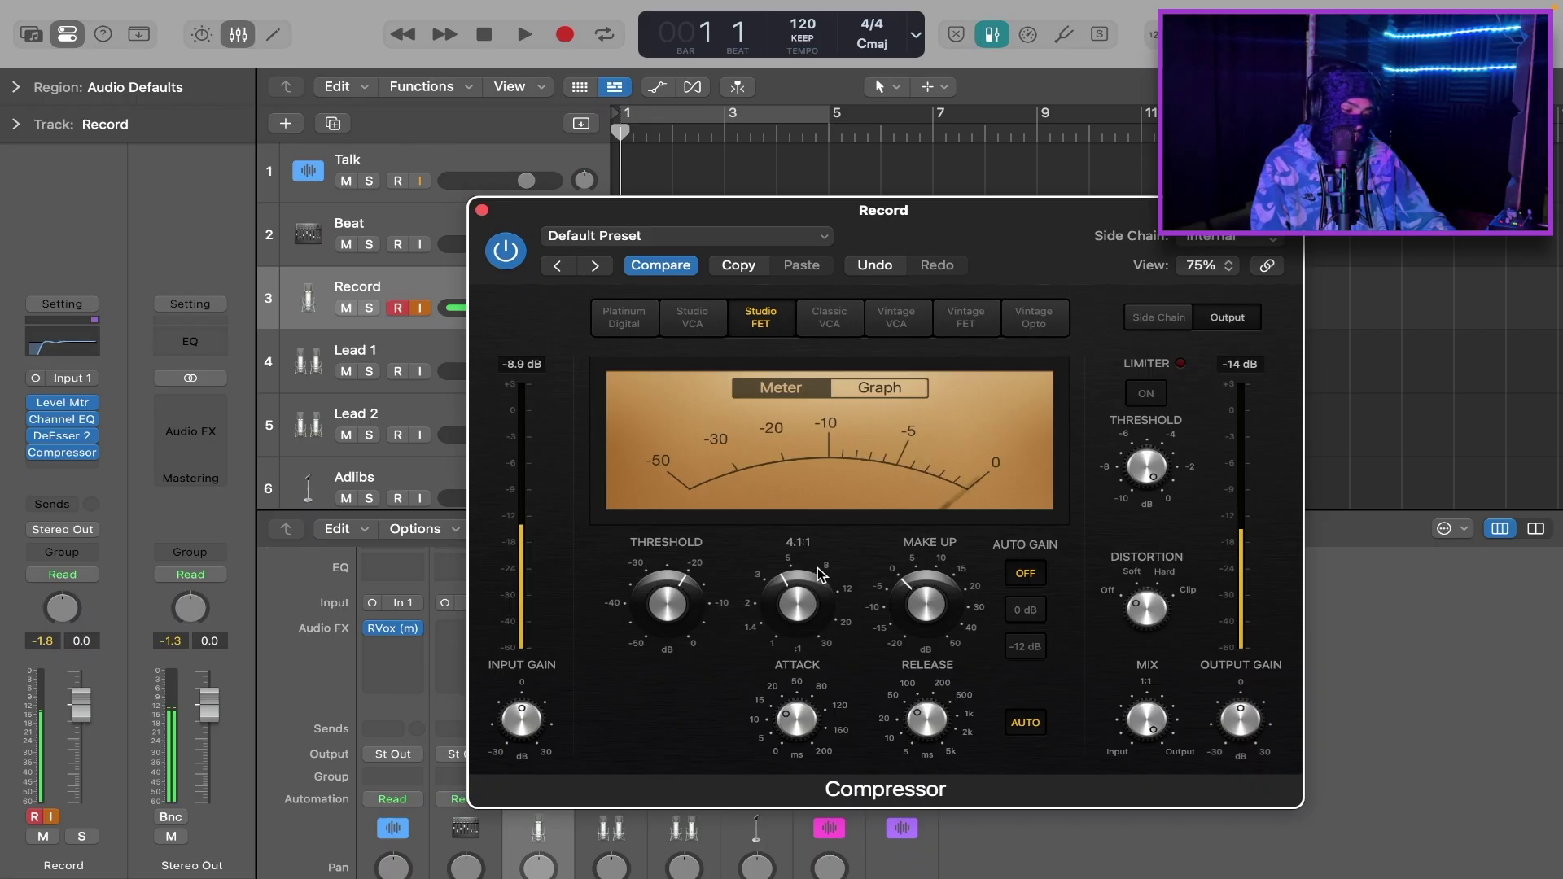
mouse_move(651, 622)
scroll(652, 619, down, 2)
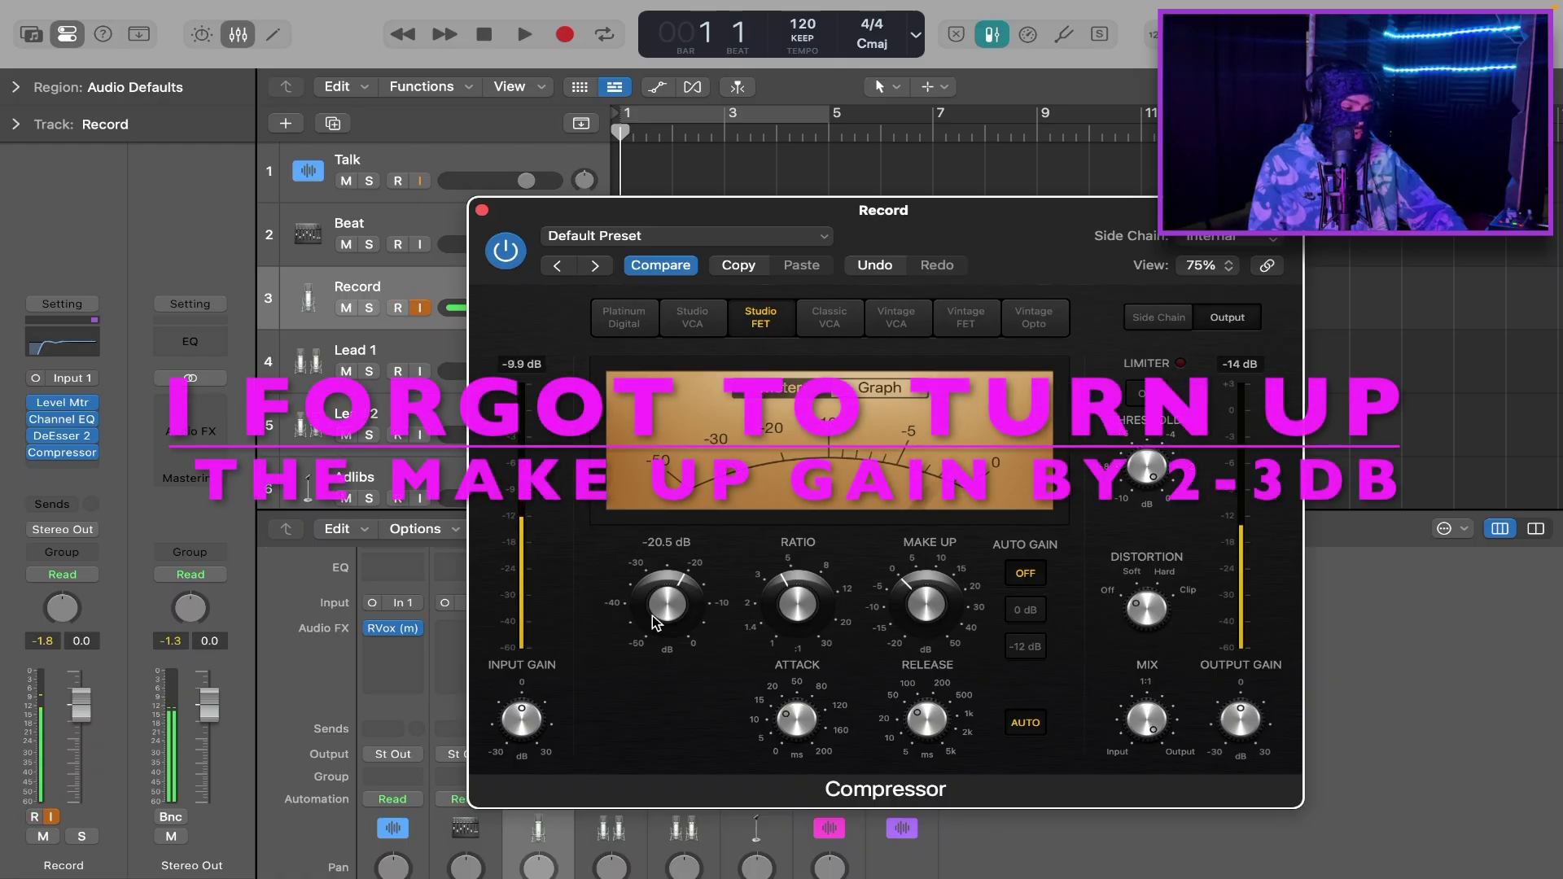
Set the Compressor's attack to 110 ms, shorten its release slightly and close the plug-in
mouse_move(811, 741)
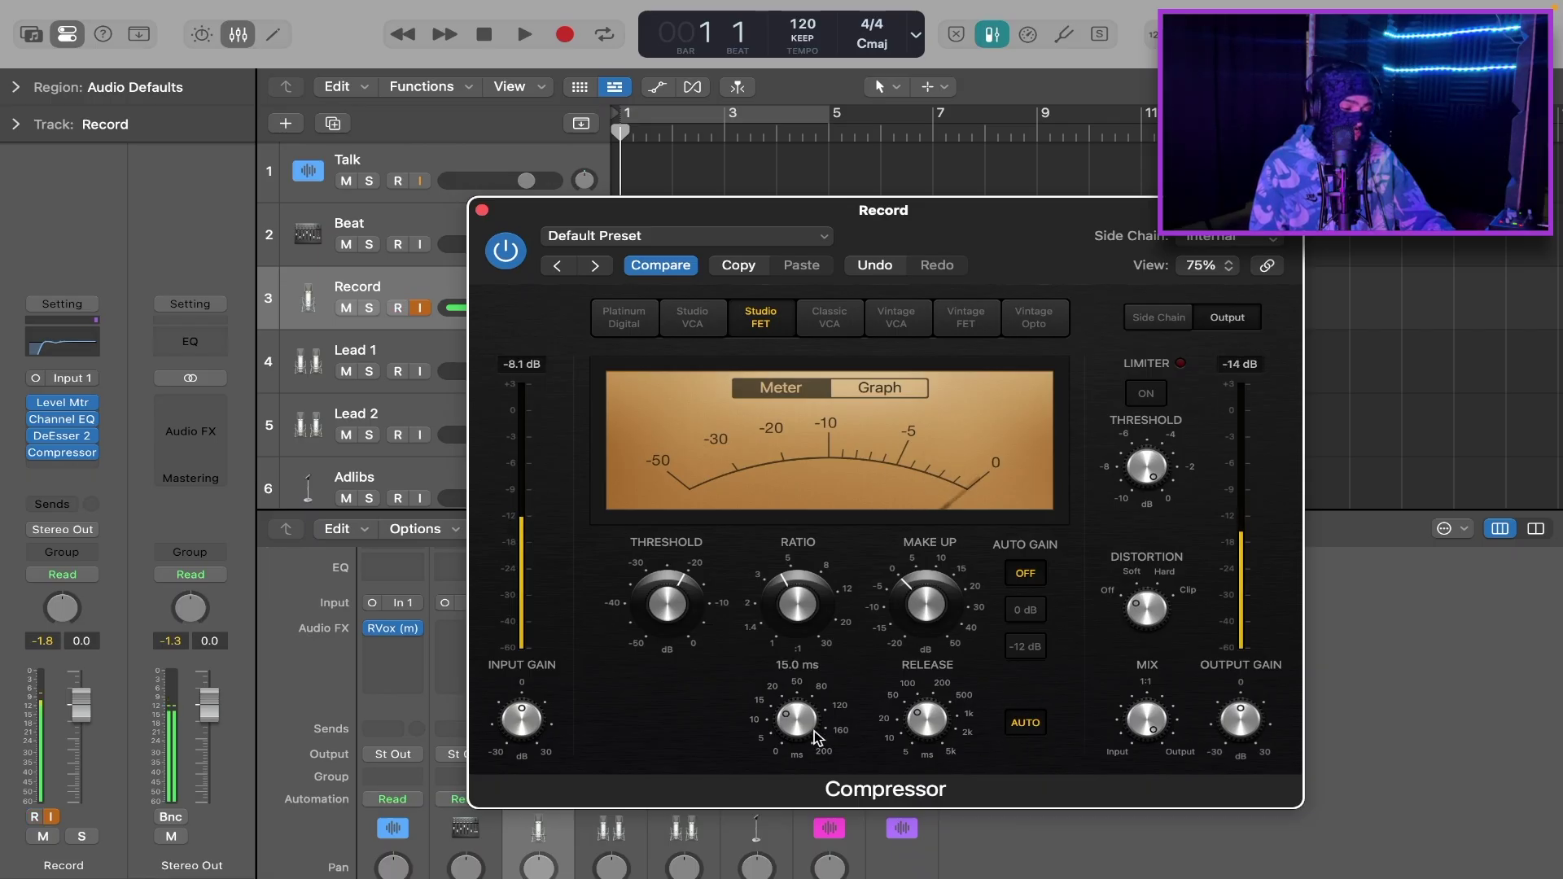
drag(799, 720, 812, 677)
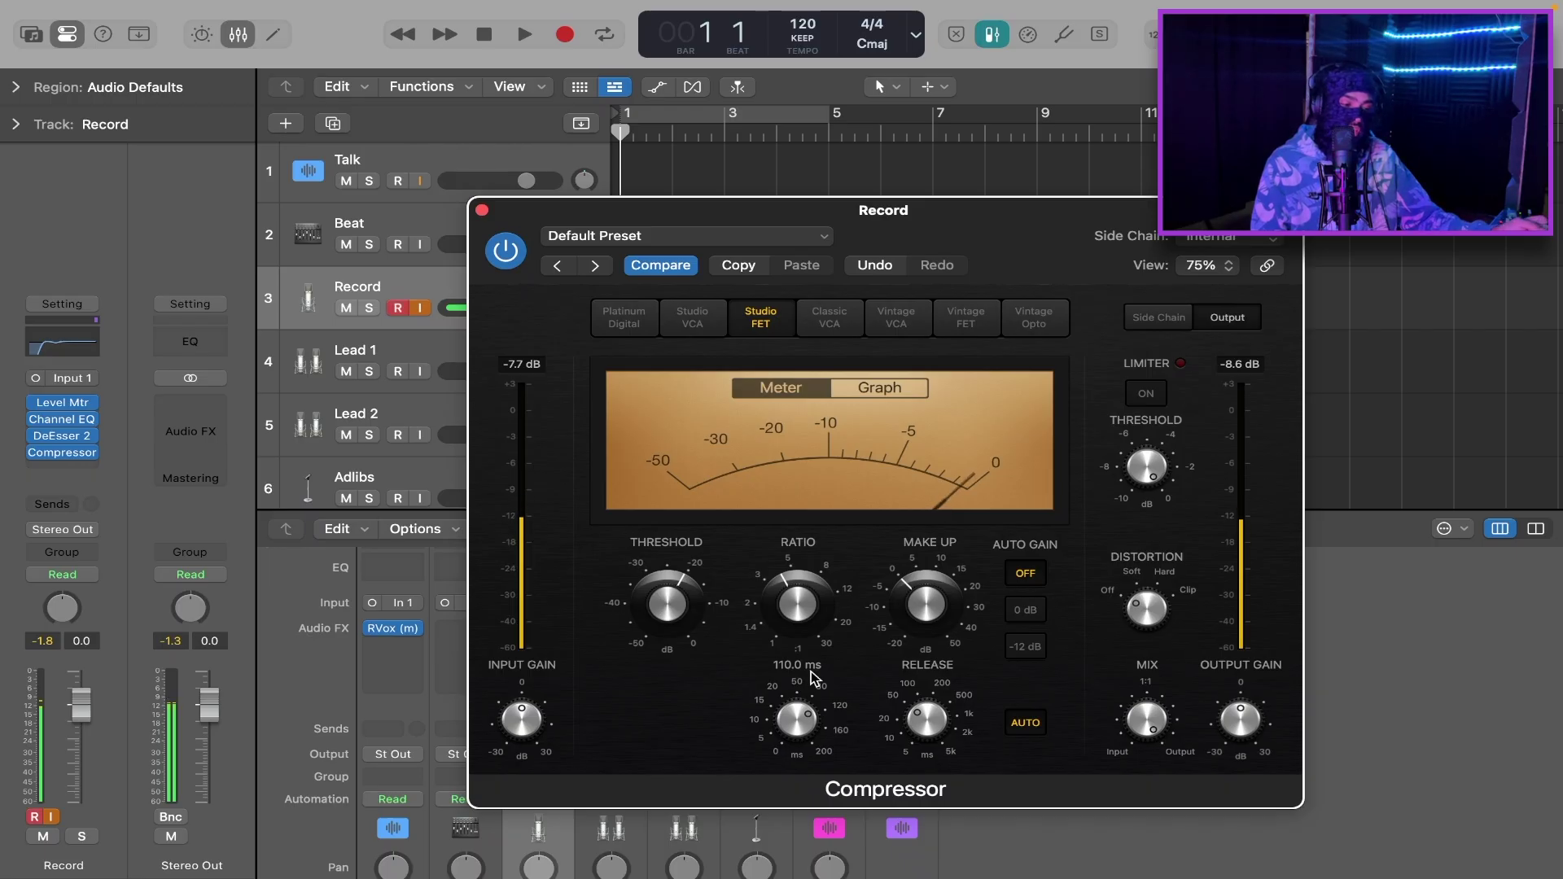
mouse_move(945, 707)
mouse_down()
mouse_move(941, 747)
mouse_move(940, 733)
mouse_up()
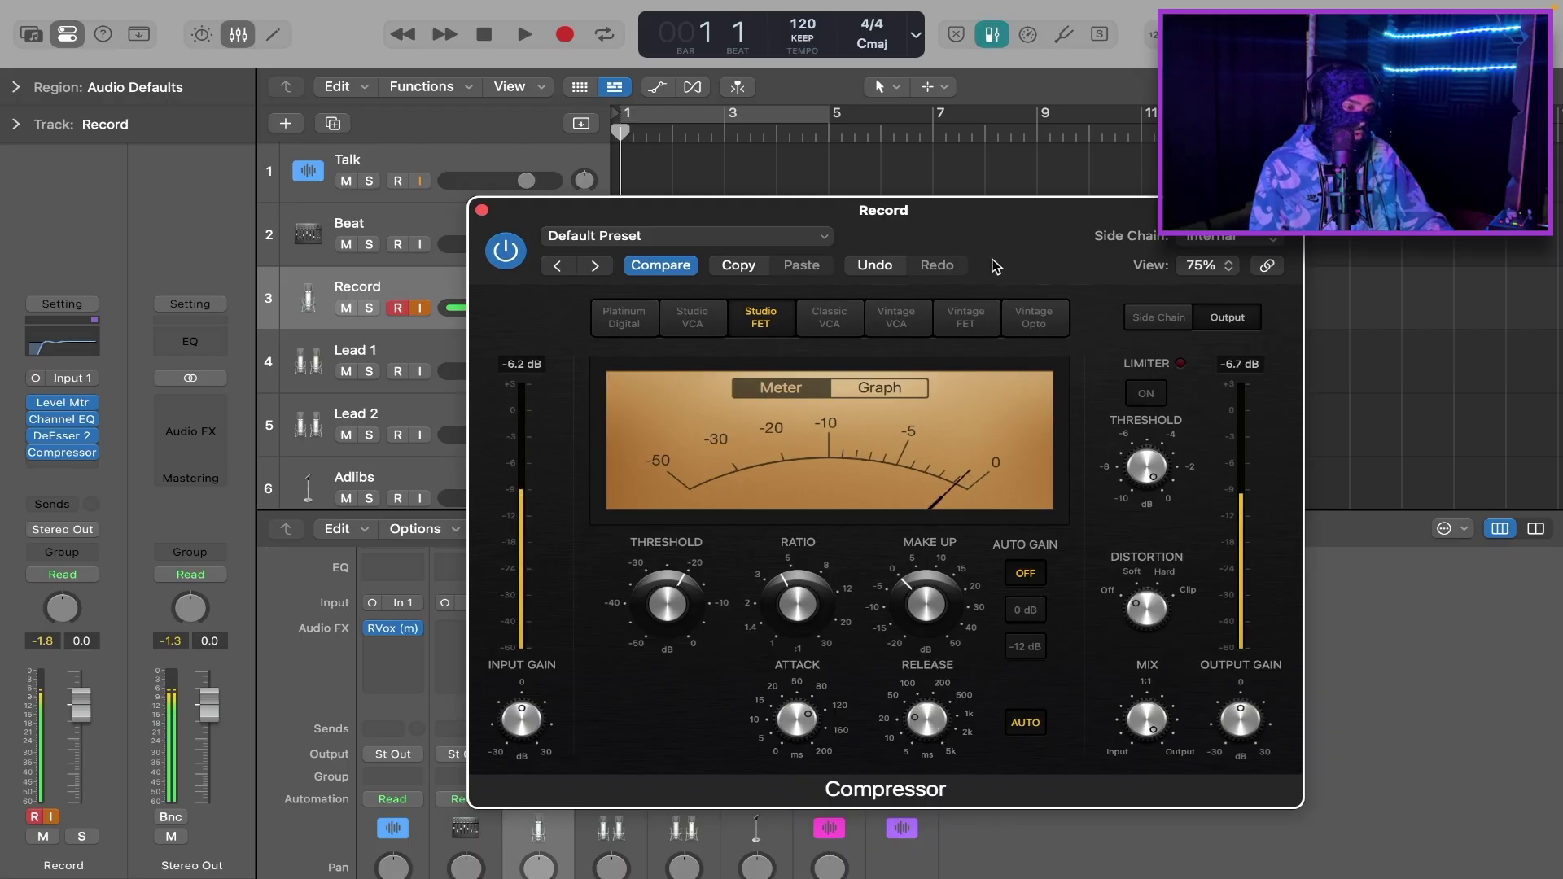
drag(1016, 234, 1010, 189)
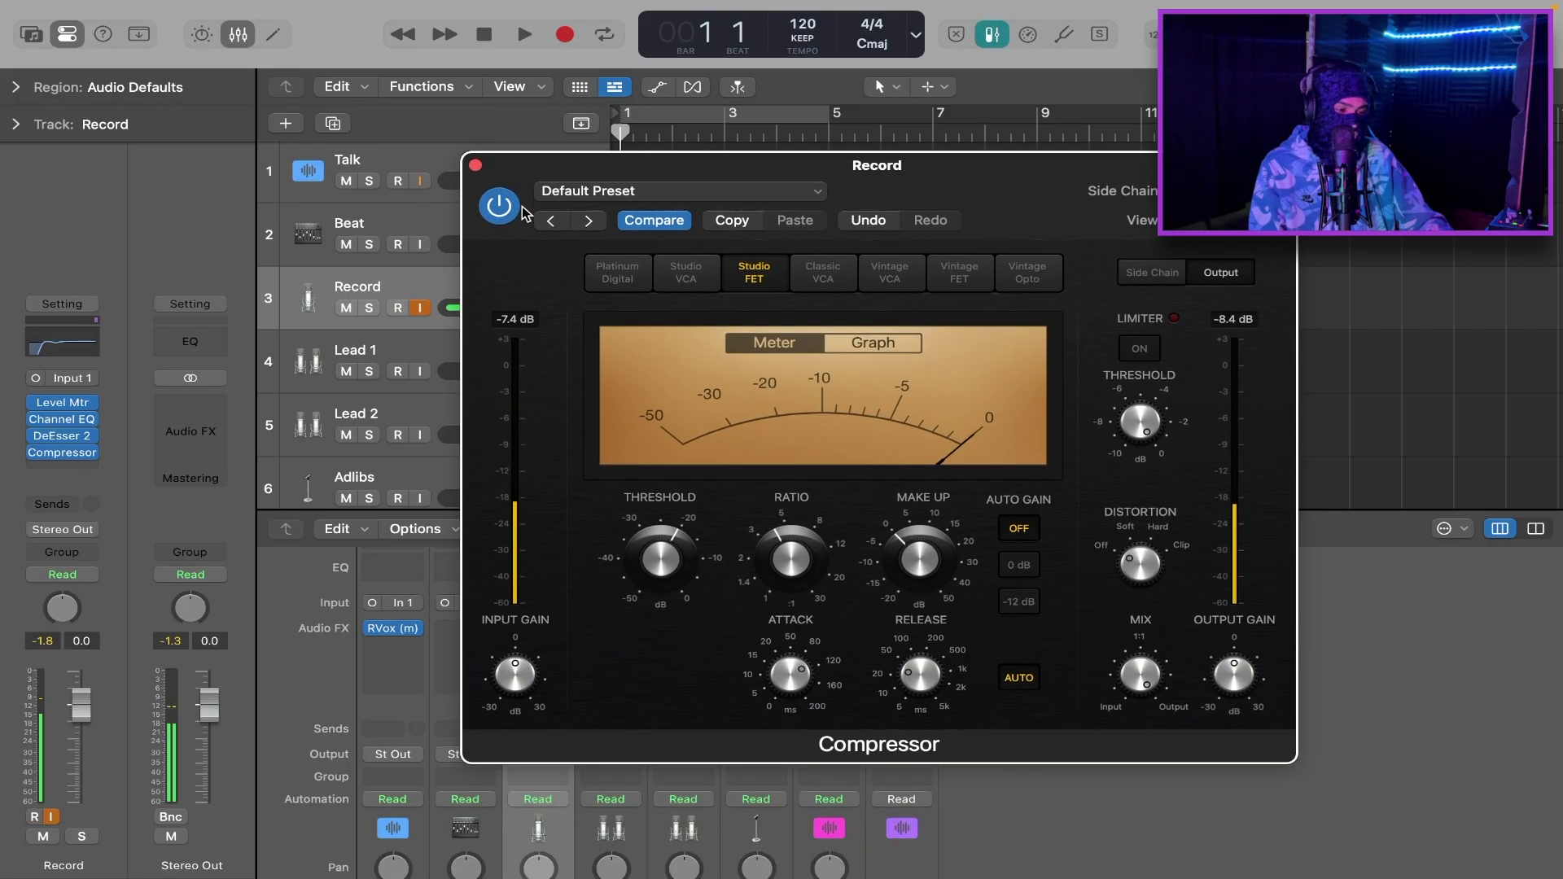
click(475, 166)
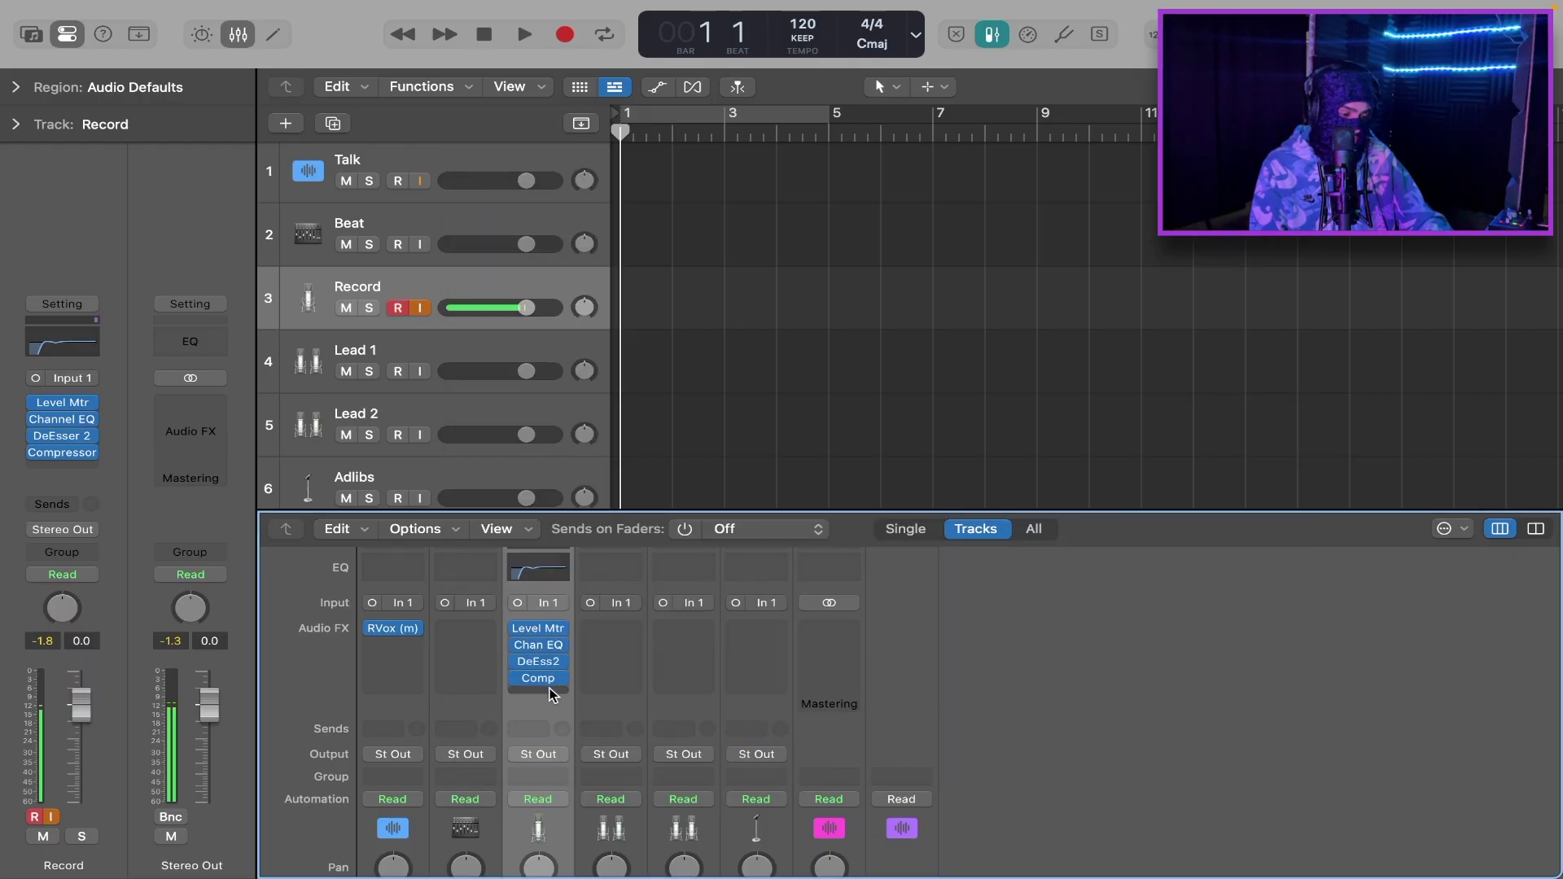
Add a Vintage Graphic EQ after the Compressor on the Record track and move its window clear of the mixer's effect slots
click(539, 695)
mouse_move(538, 656)
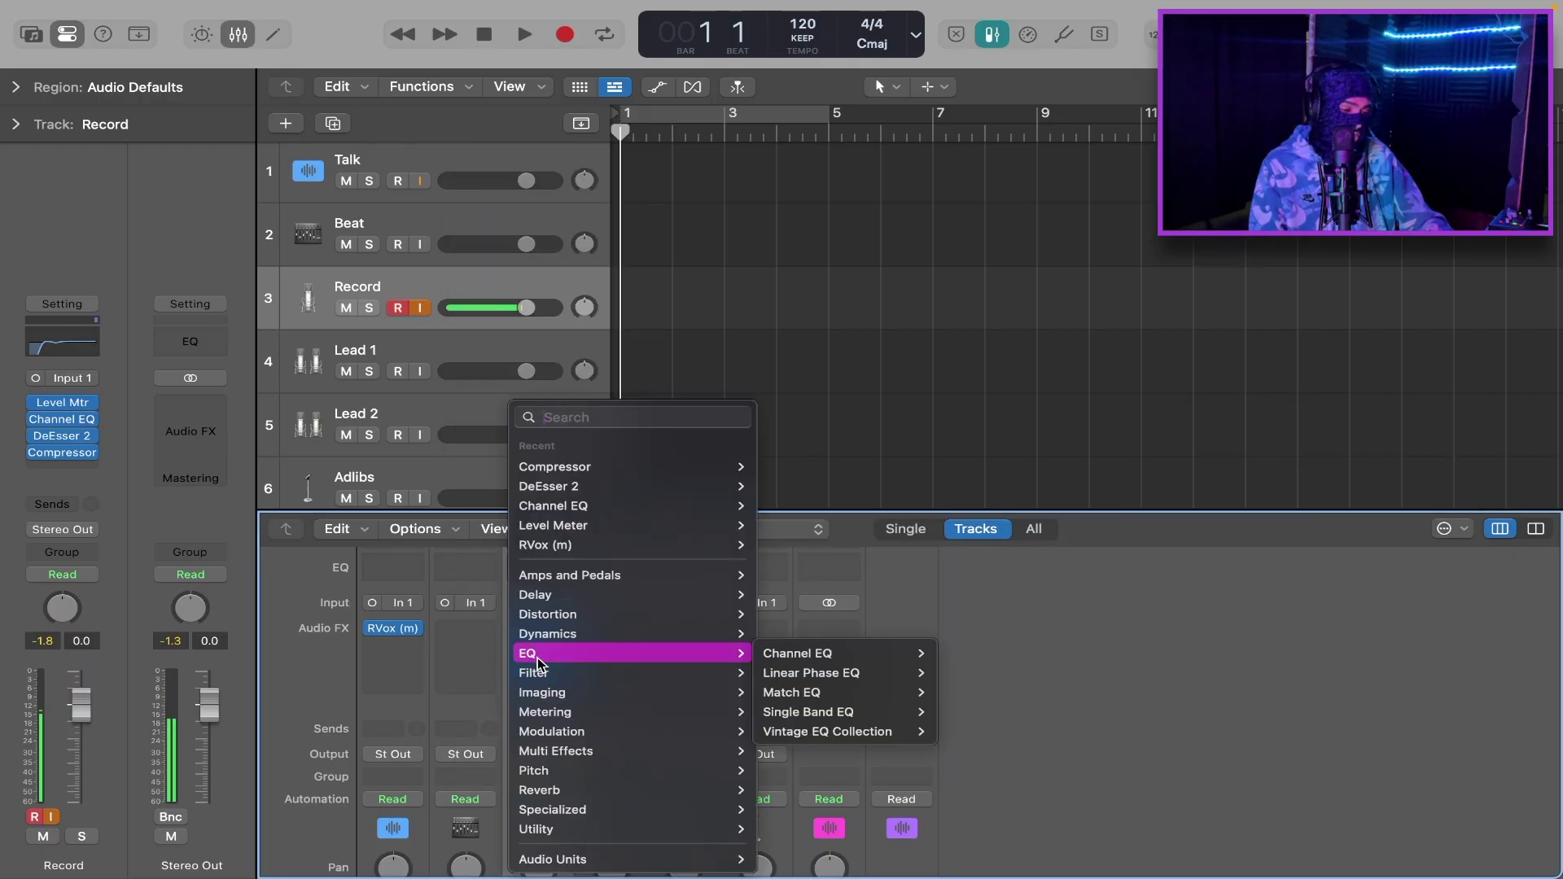
mouse_move(849, 735)
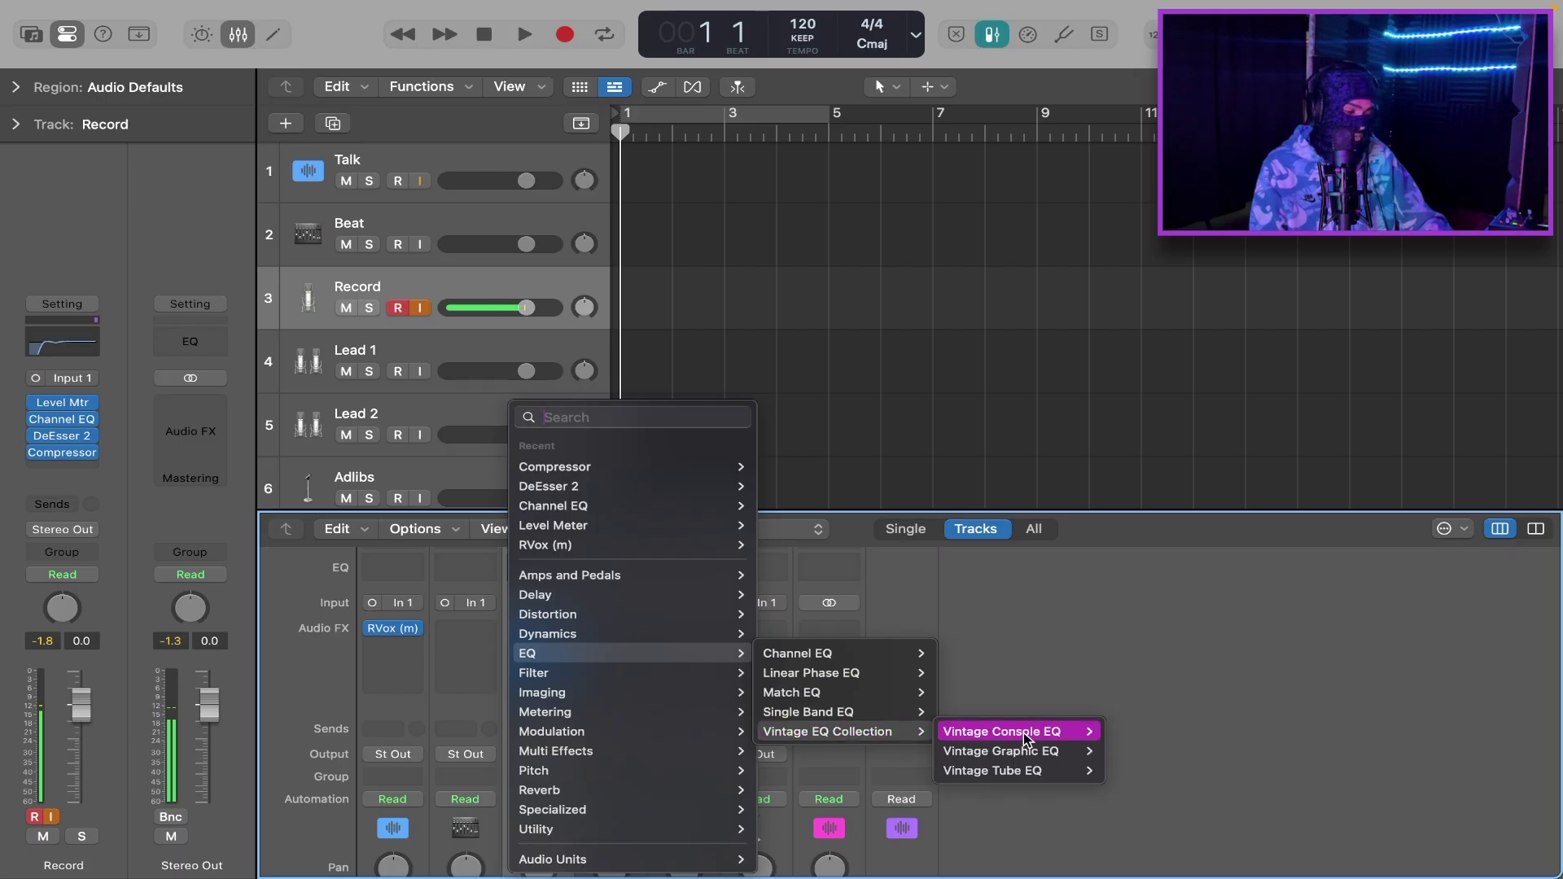
mouse_move(1075, 751)
click(1124, 750)
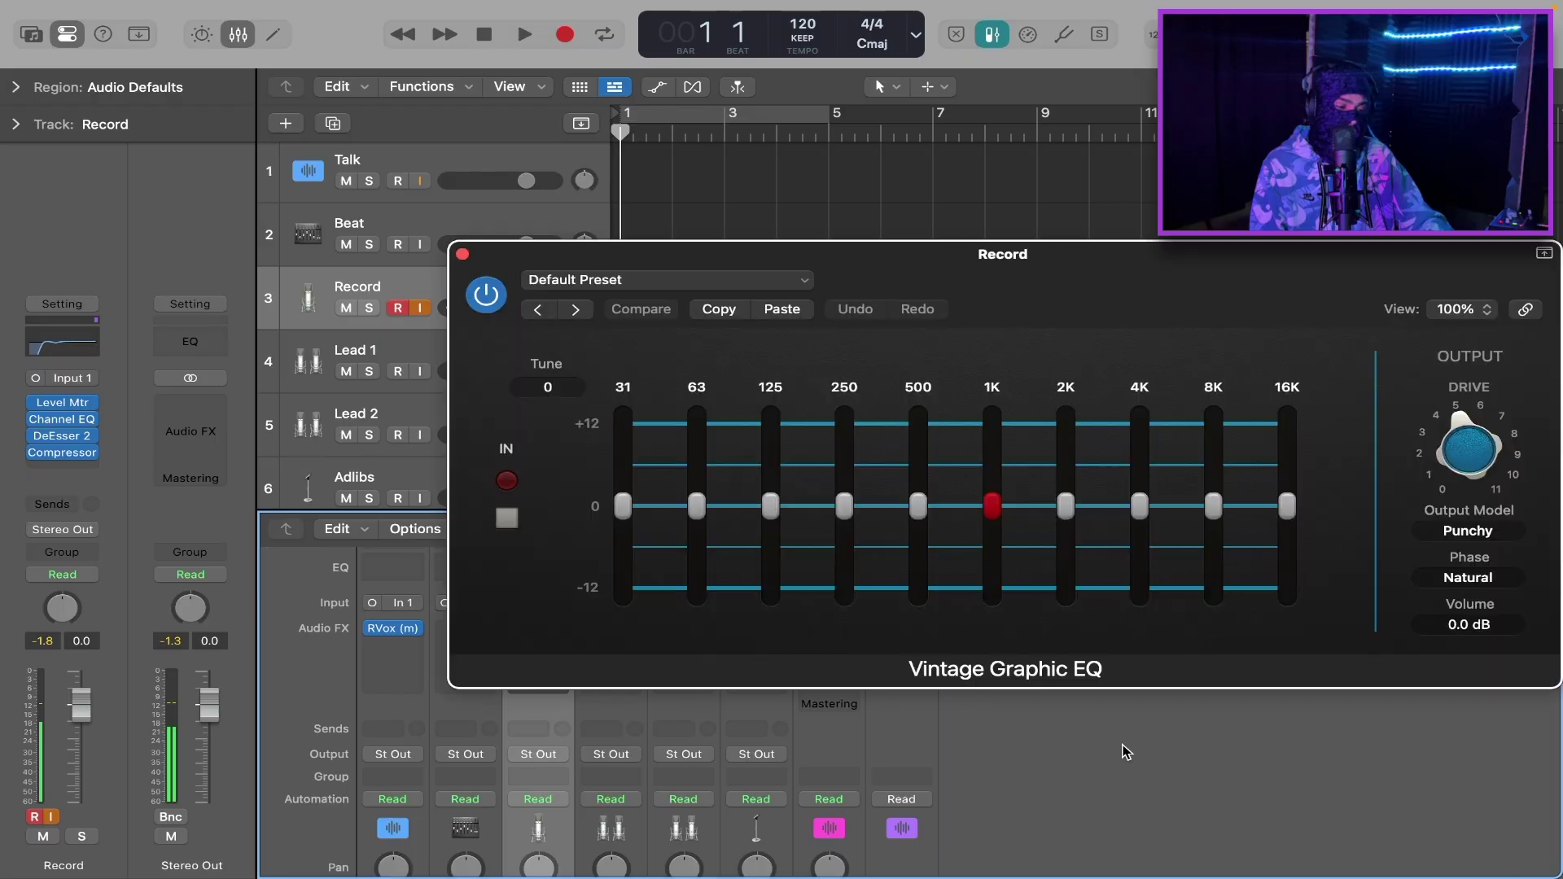
drag(1229, 271, 981, 138)
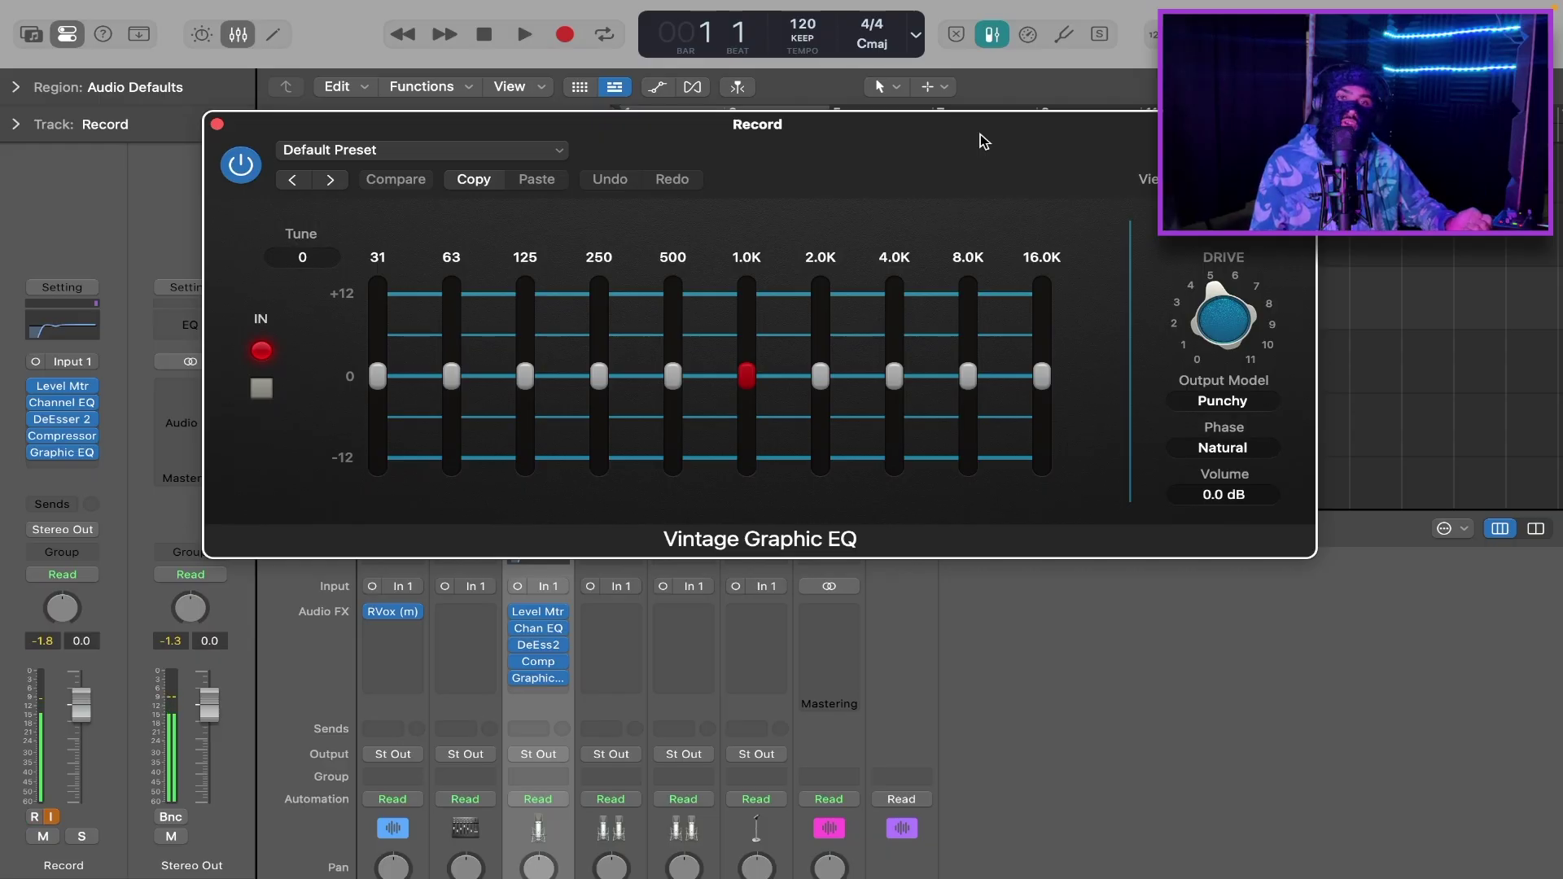
Set the Vintage Graphic EQ's Tune to +4 and boost the 5.0K and 20.2K bands by about 3 dB each
mouse_move(331, 259)
click(329, 258)
click(329, 258)
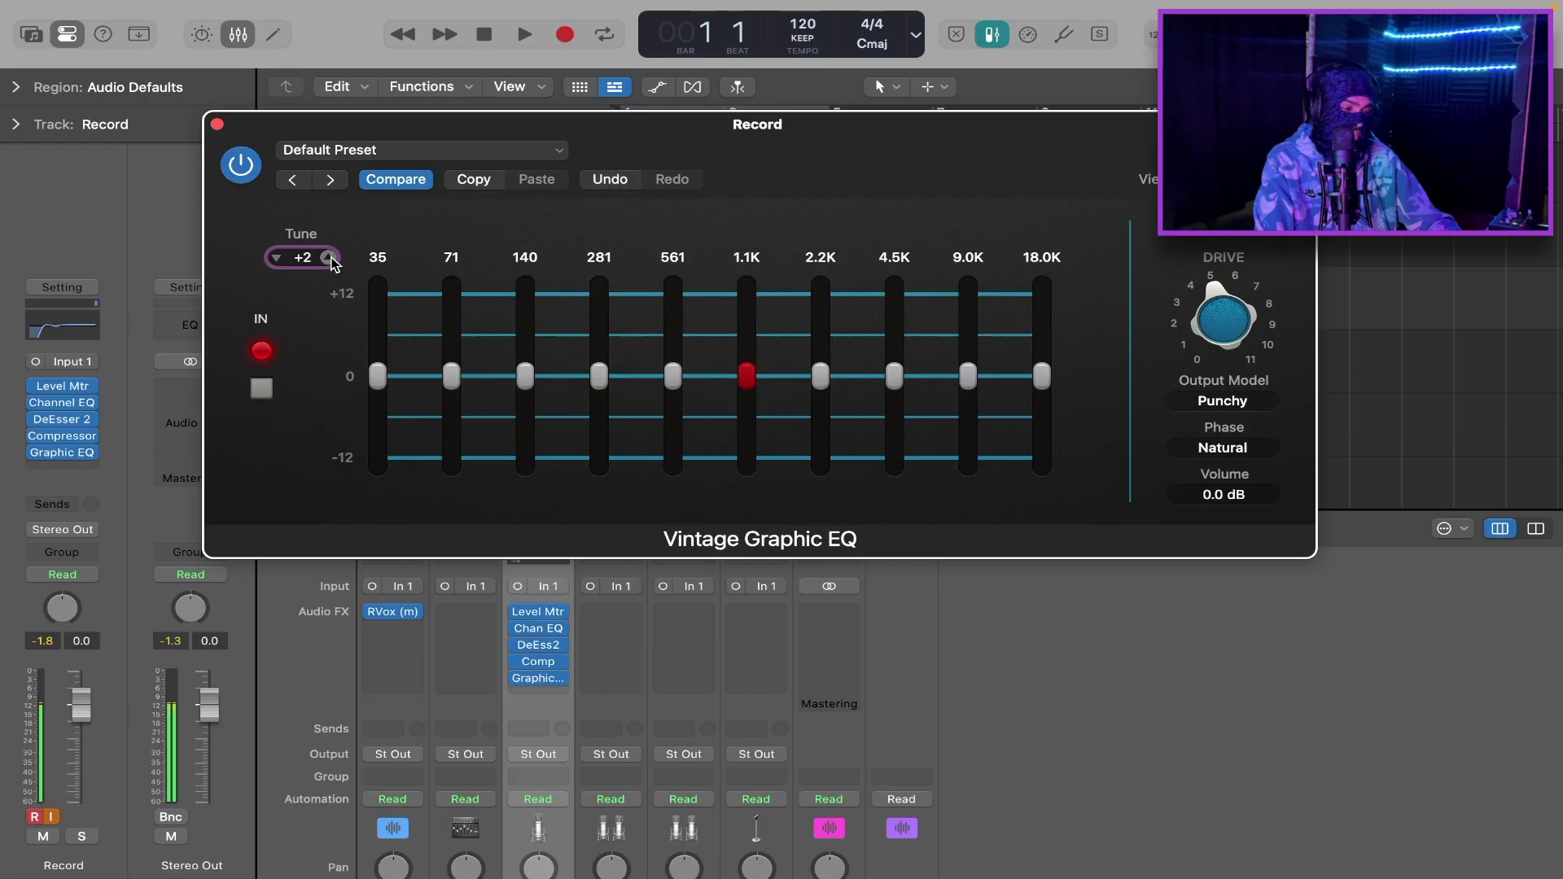
click(329, 258)
click(329, 258)
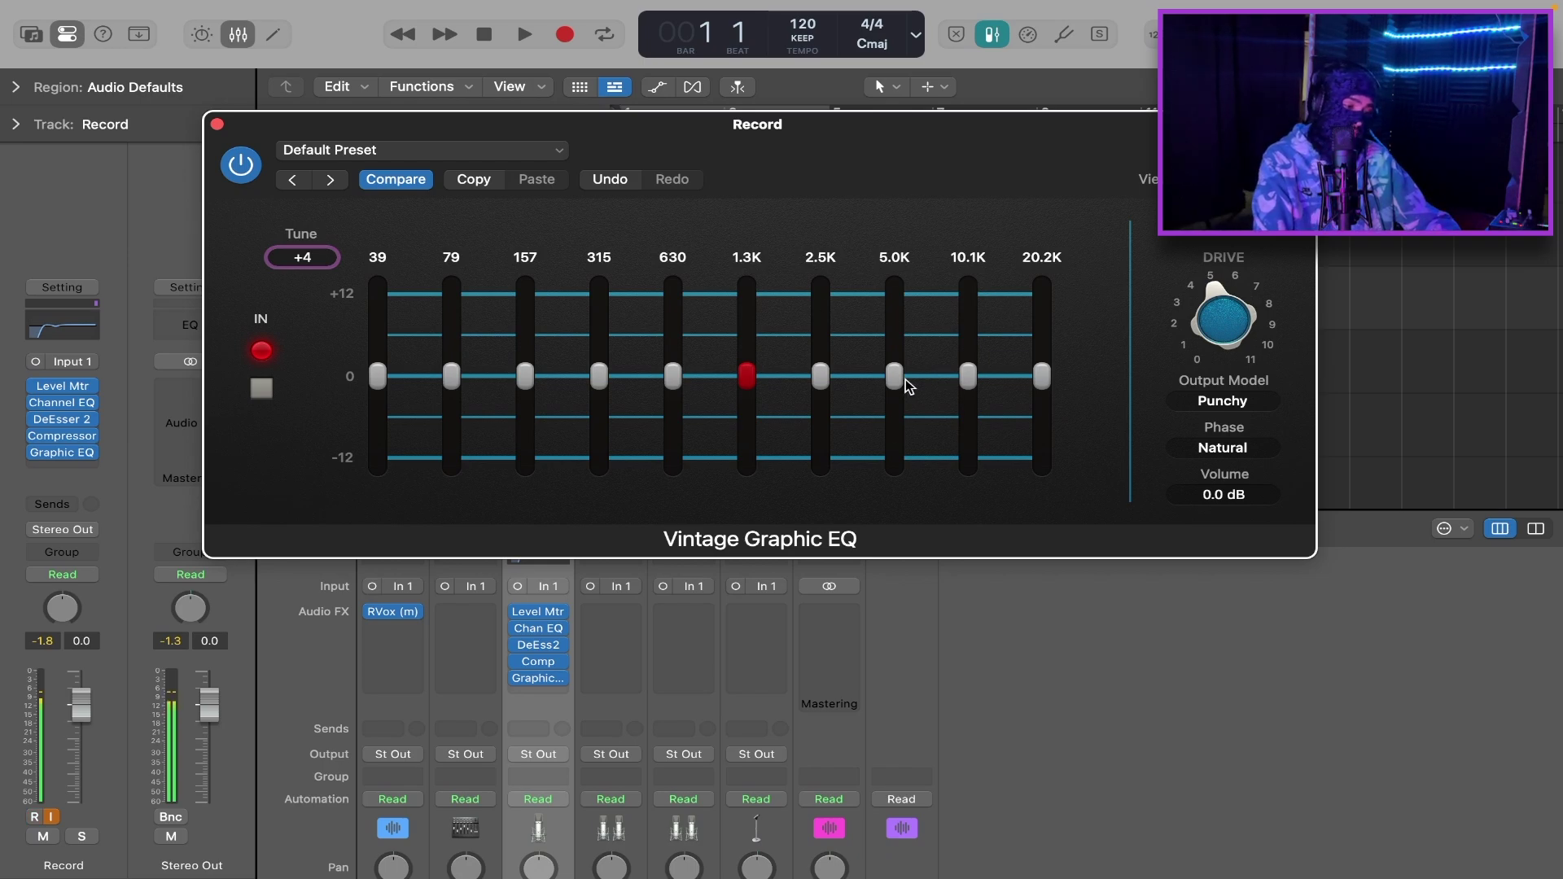
drag(898, 378, 901, 362)
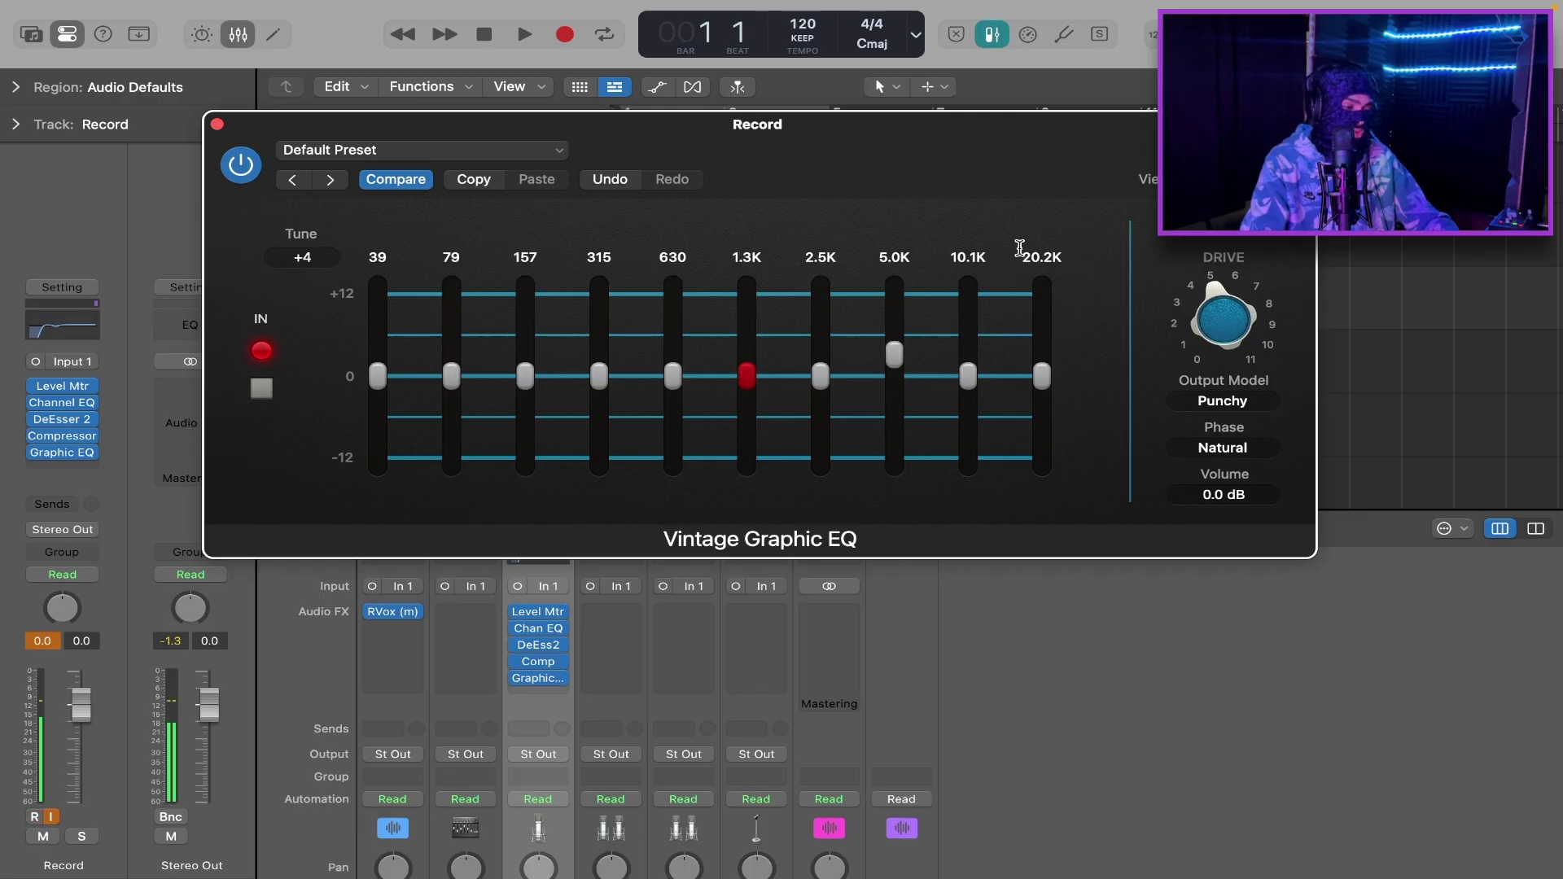
drag(1043, 380, 1042, 358)
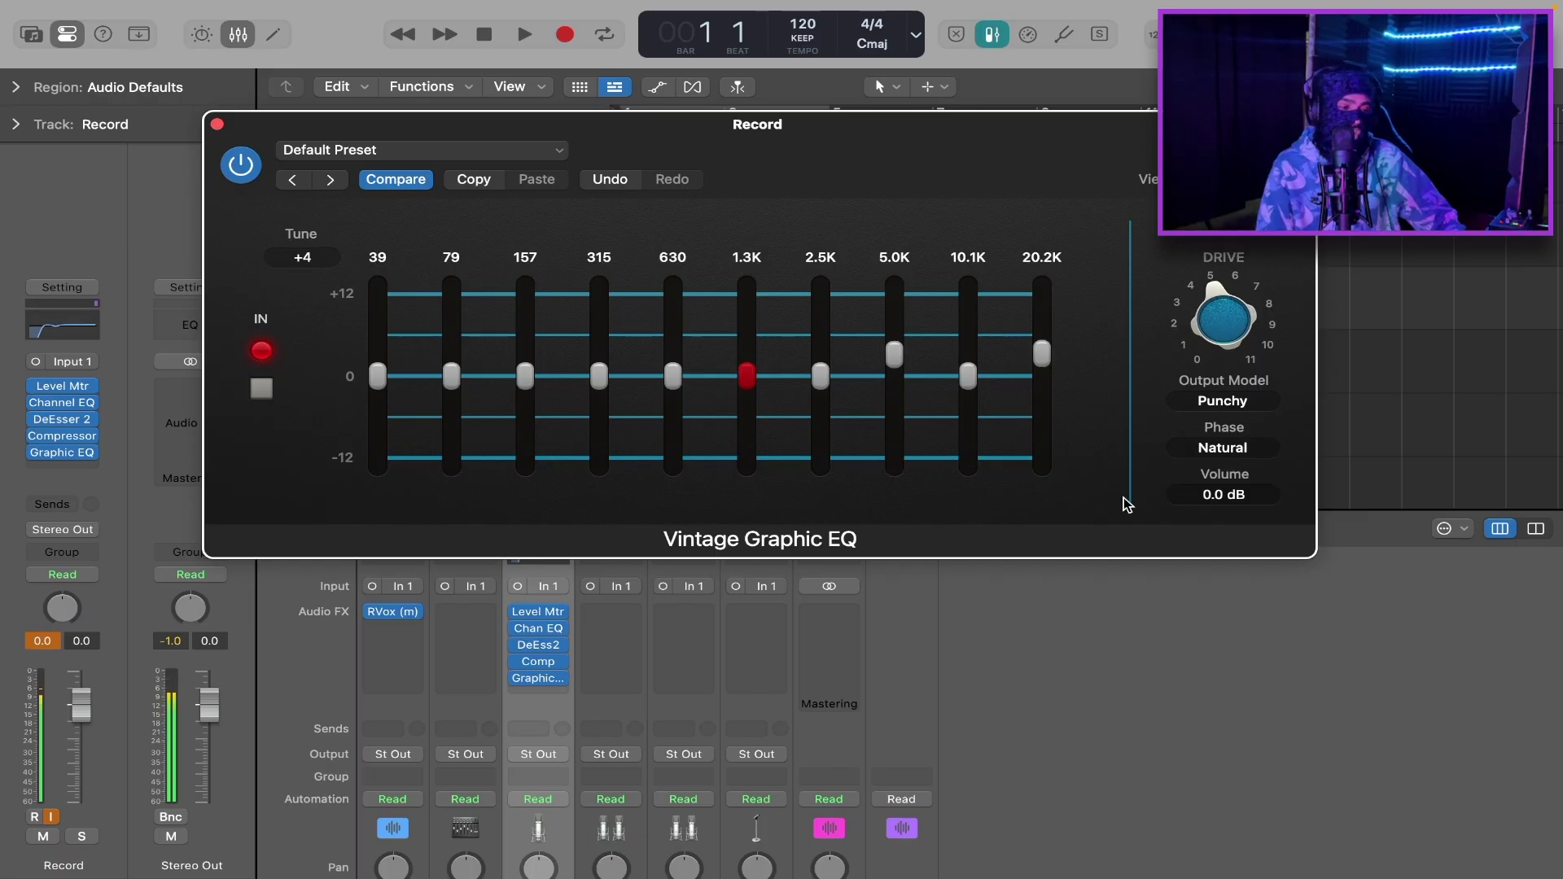
Choose the Smooth (Console EQ) output model for the Vintage Graphic EQ and close the plug-in
click(1241, 410)
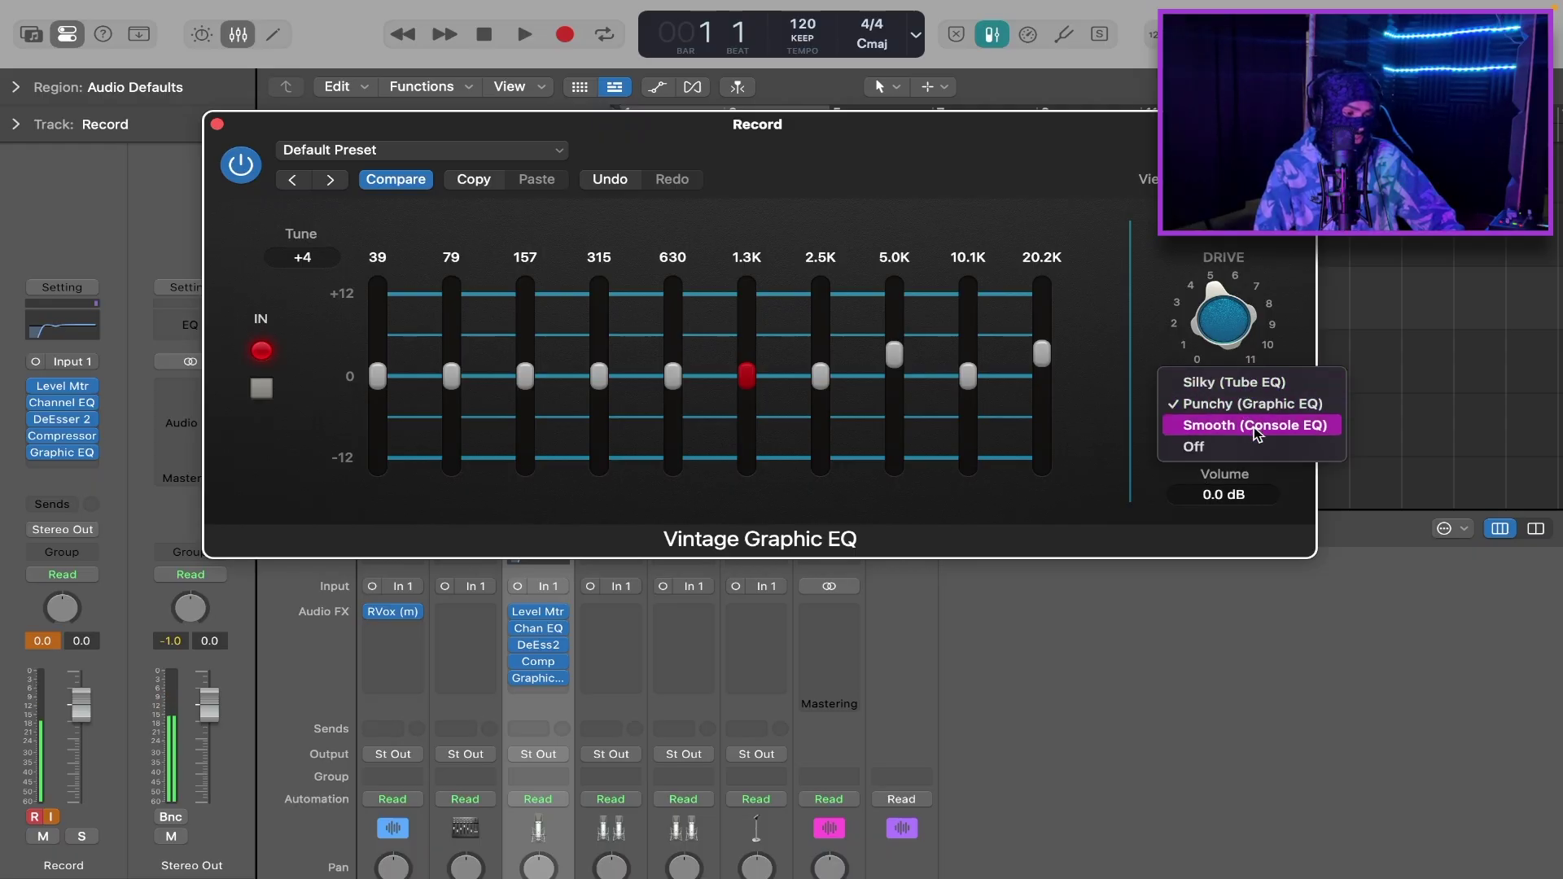
click(1255, 427)
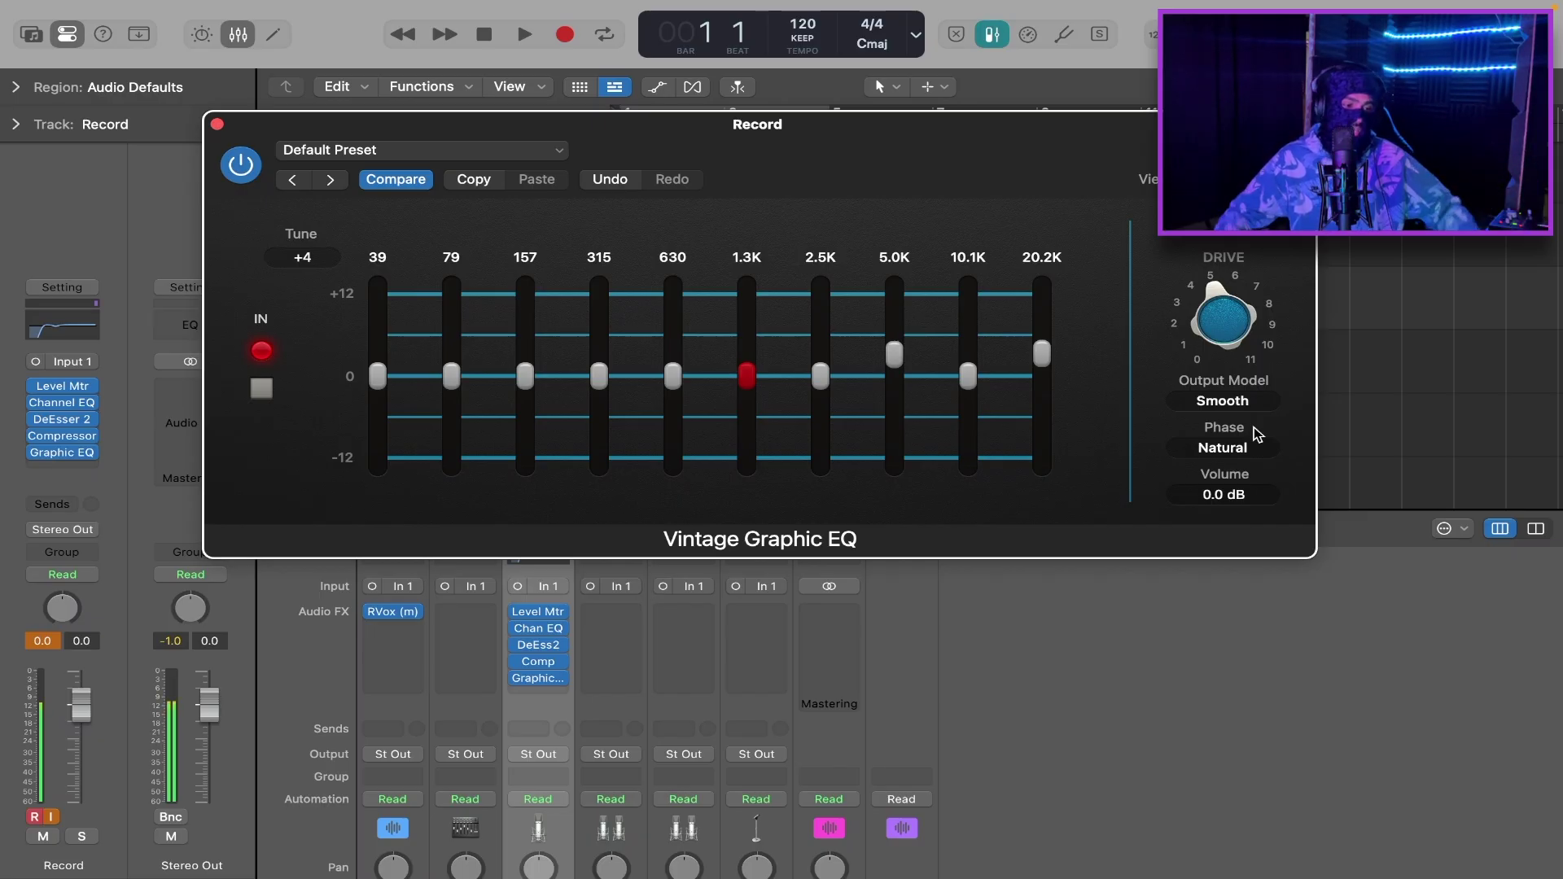
key(super+w)
Add a mono-to-stereo Chorus after the Vintage Graphic EQ, set its mix to 15% and close the plug-in
click(554, 695)
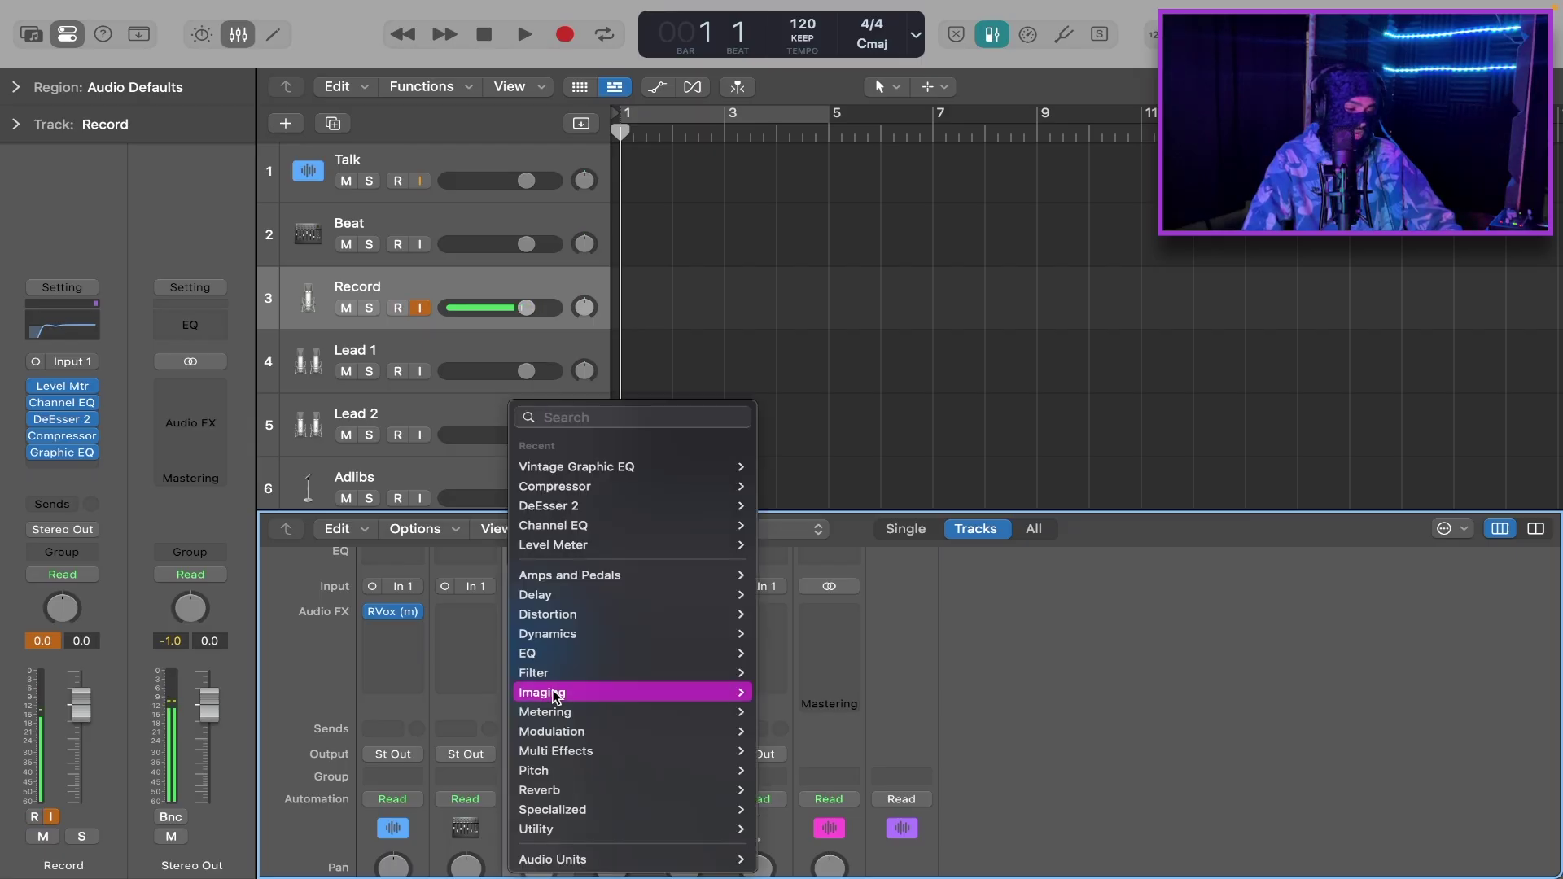
mouse_move(554, 694)
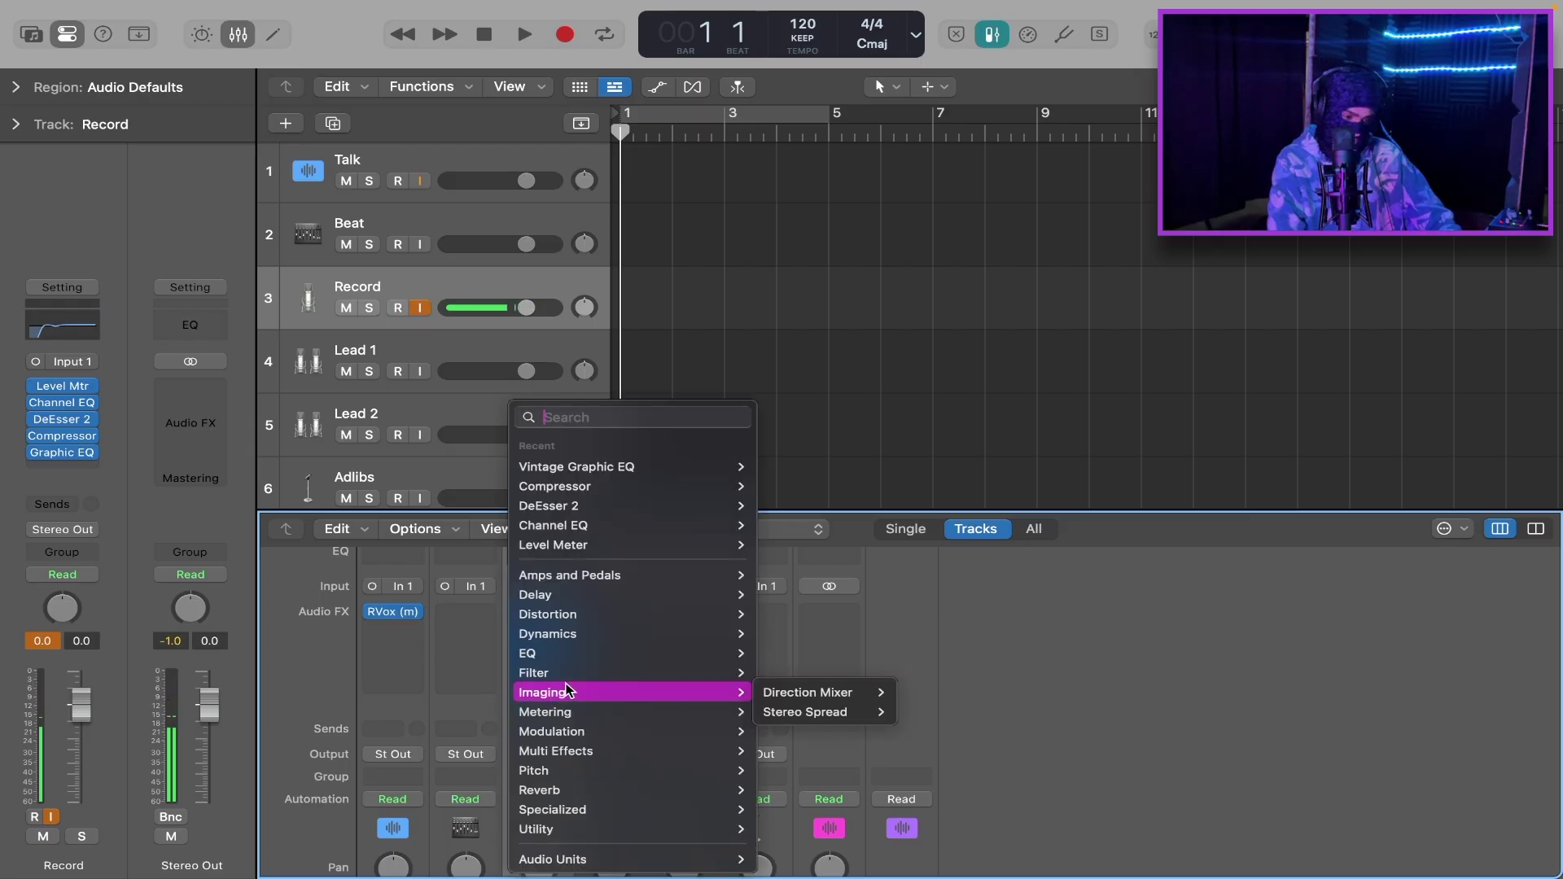
mouse_move(588, 738)
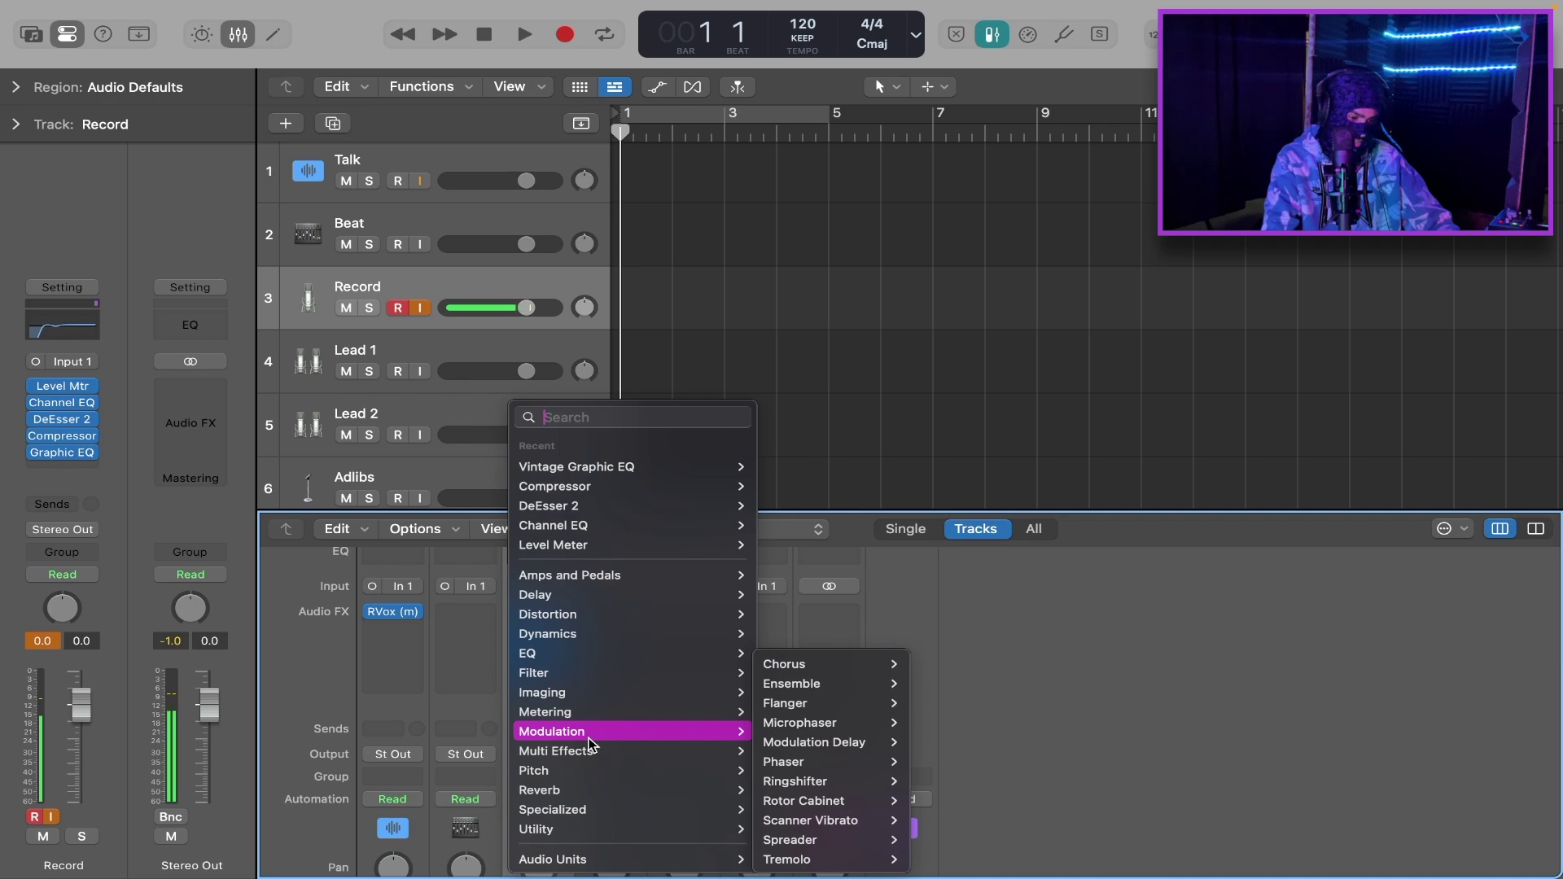
mouse_move(850, 666)
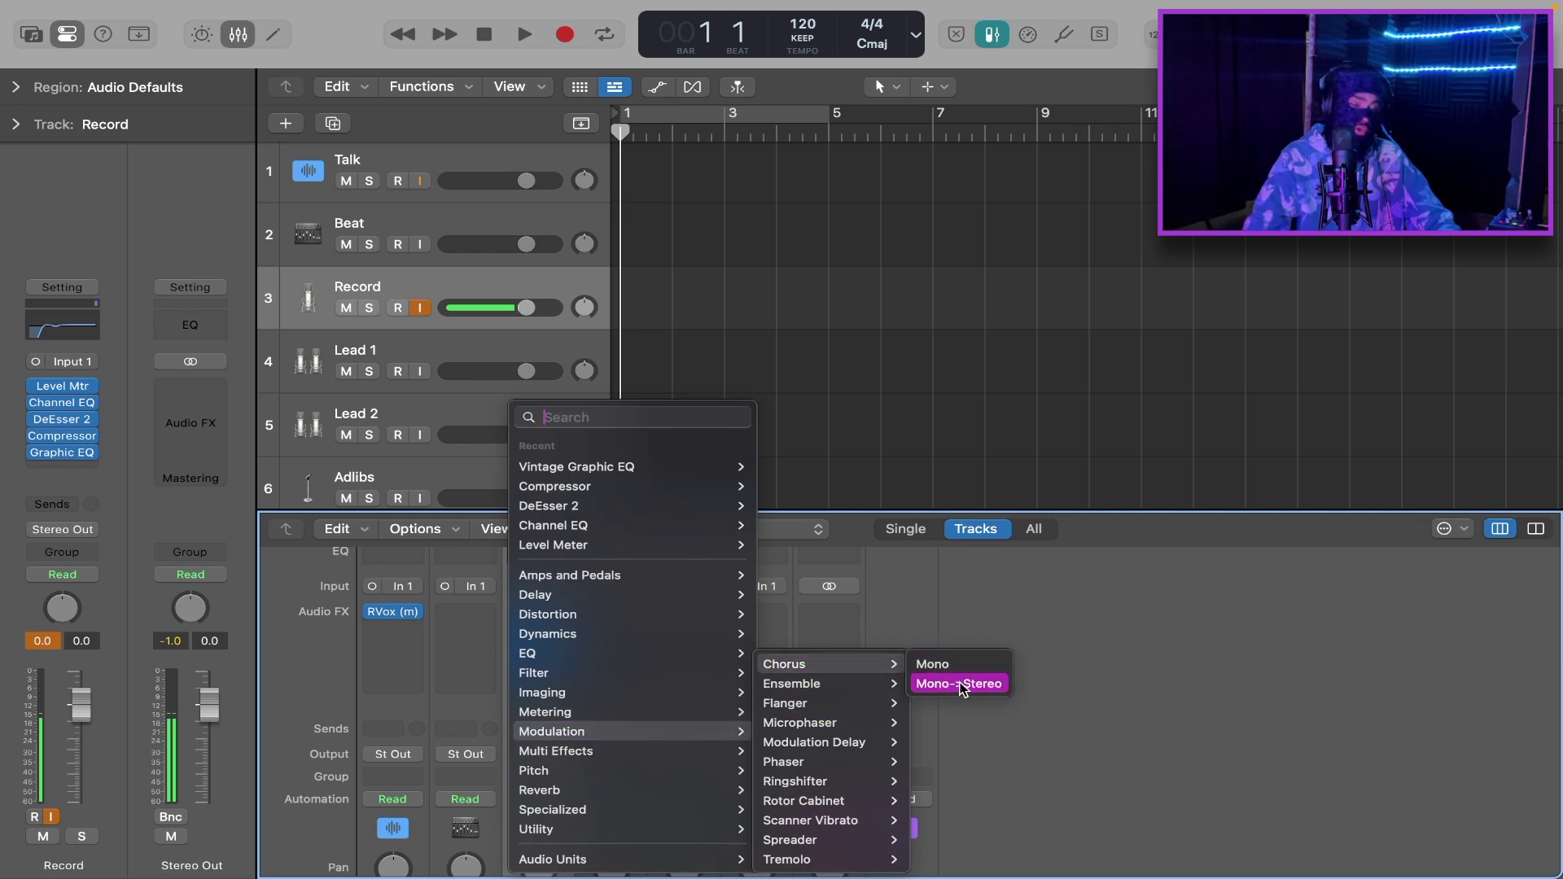
click(960, 686)
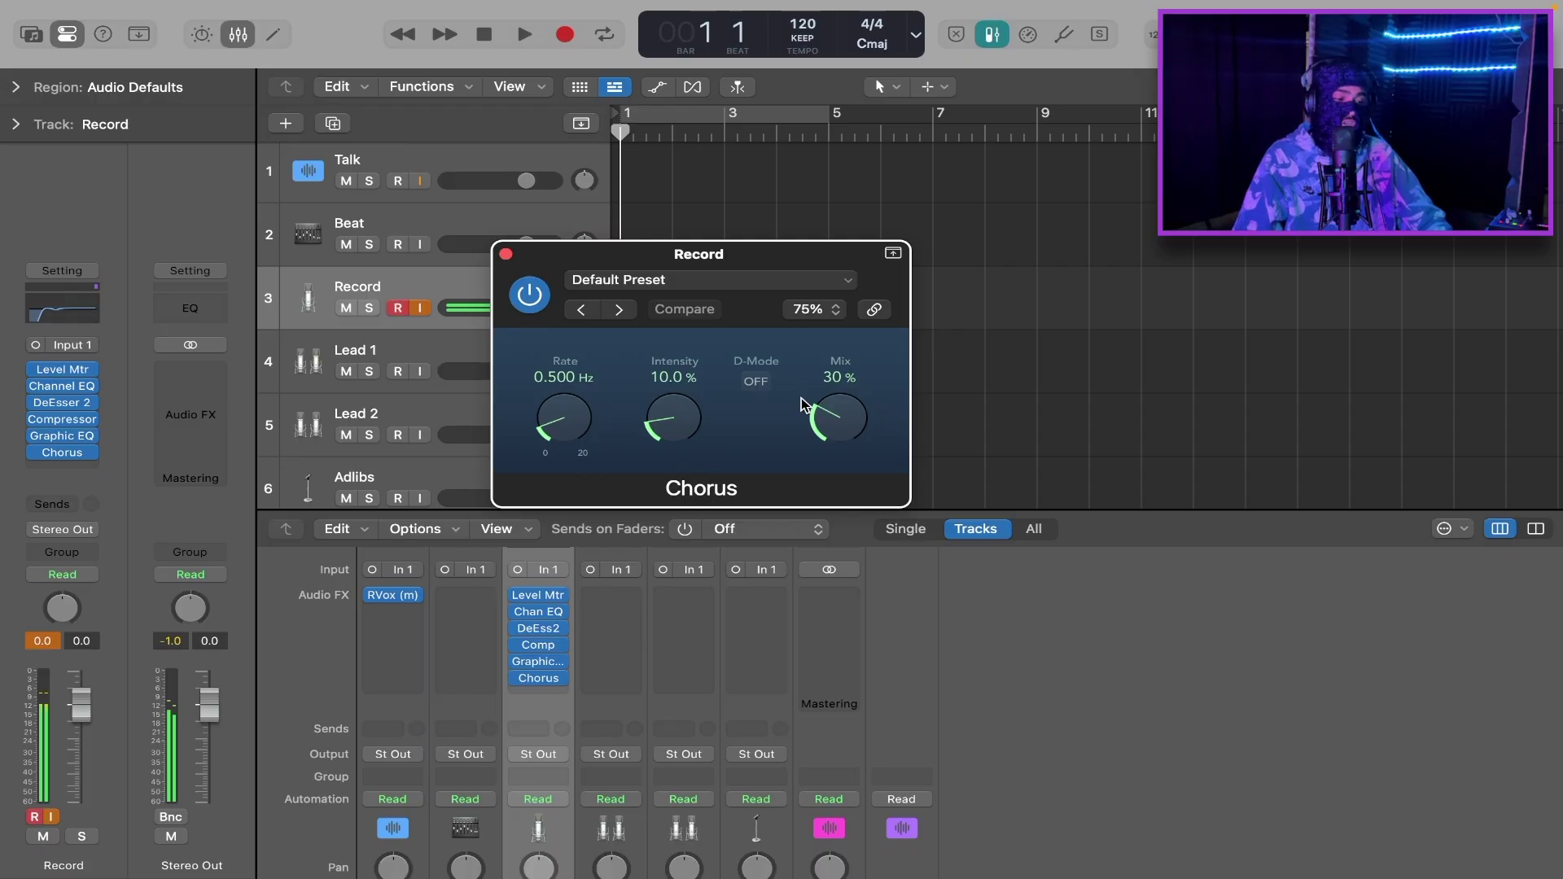
drag(822, 411, 847, 454)
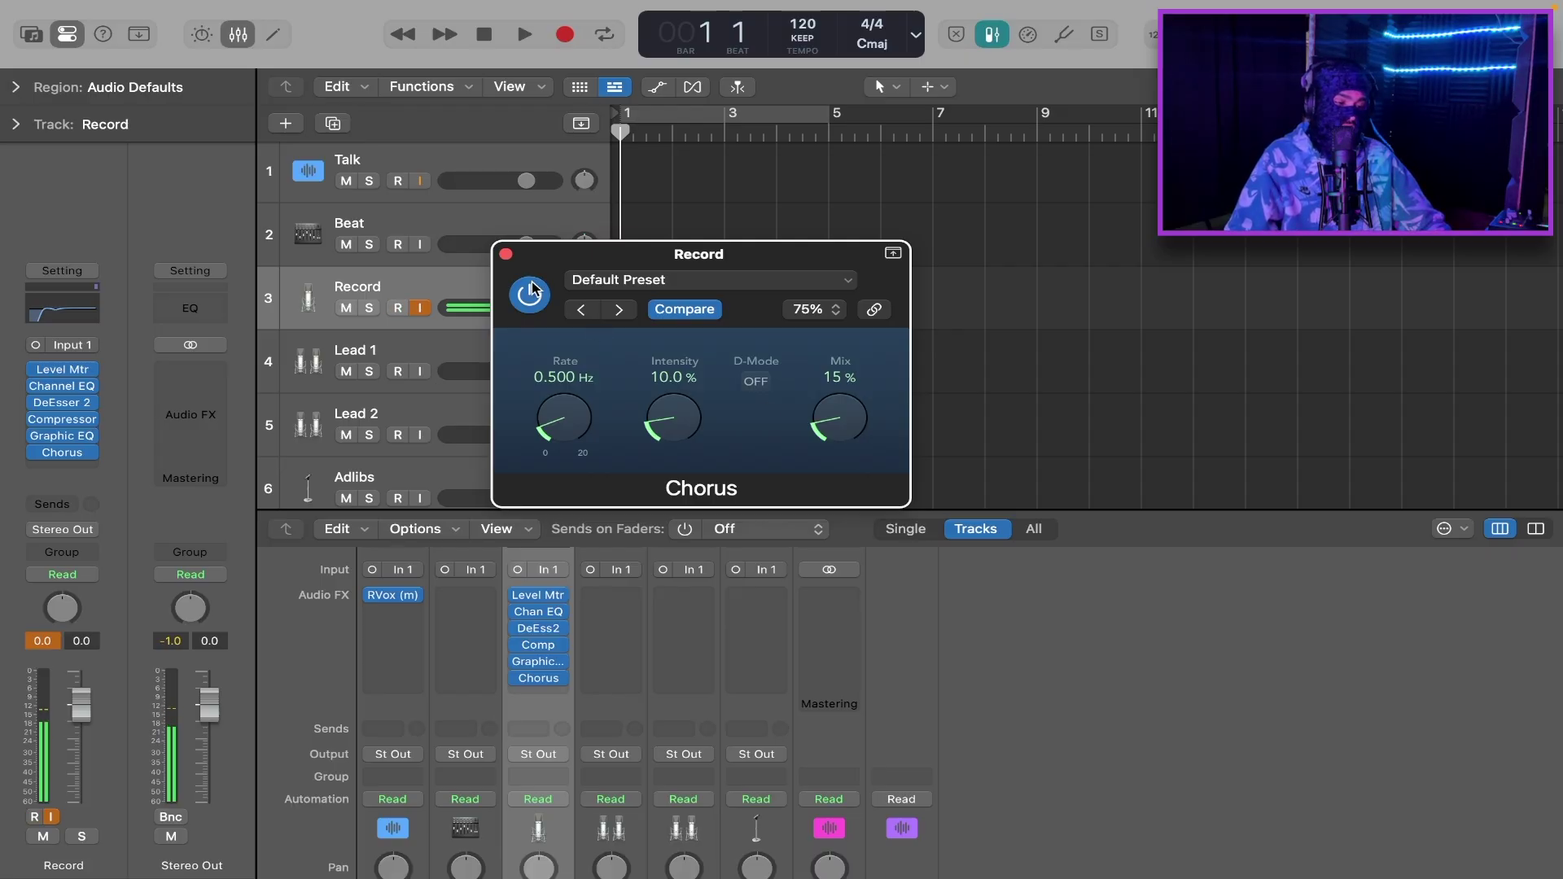
click(505, 254)
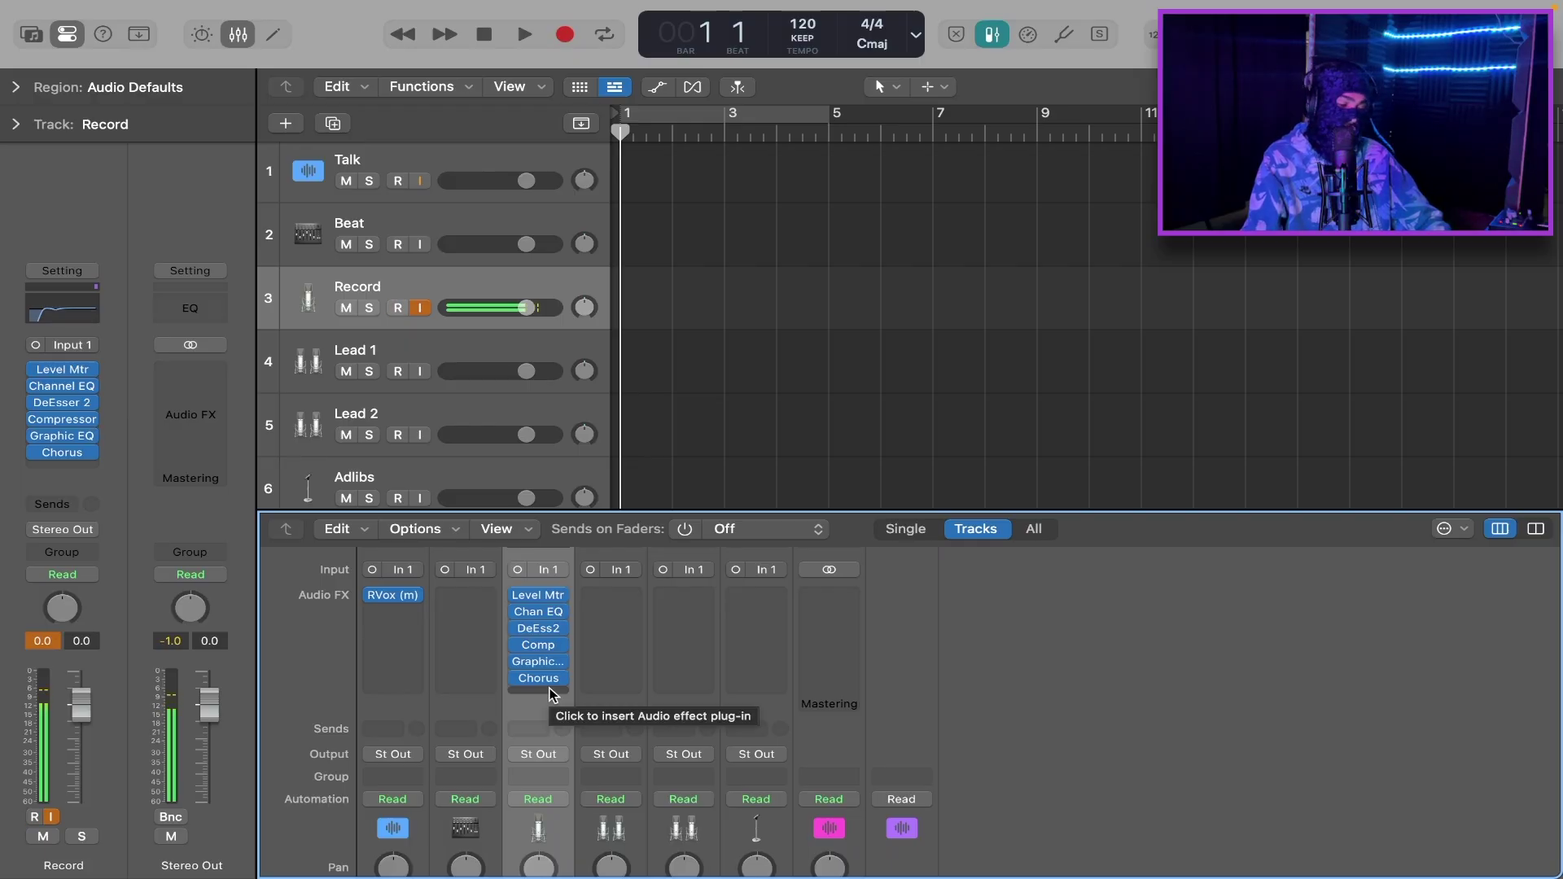
Add an Exciter after the Chorus on the Record track and leave it switched on
click(552, 692)
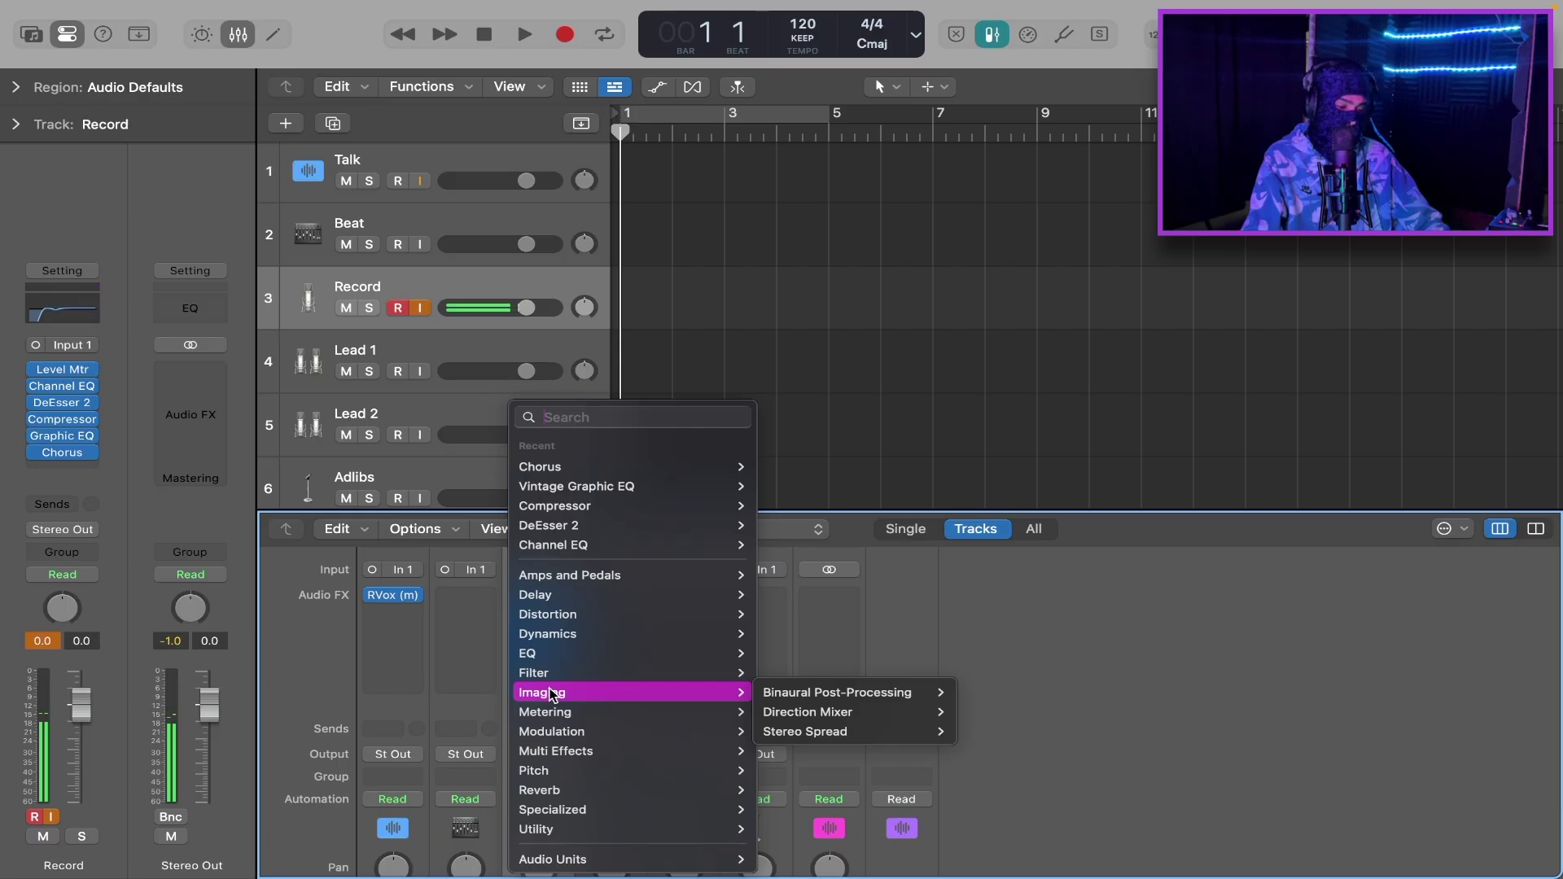
mouse_move(652, 809)
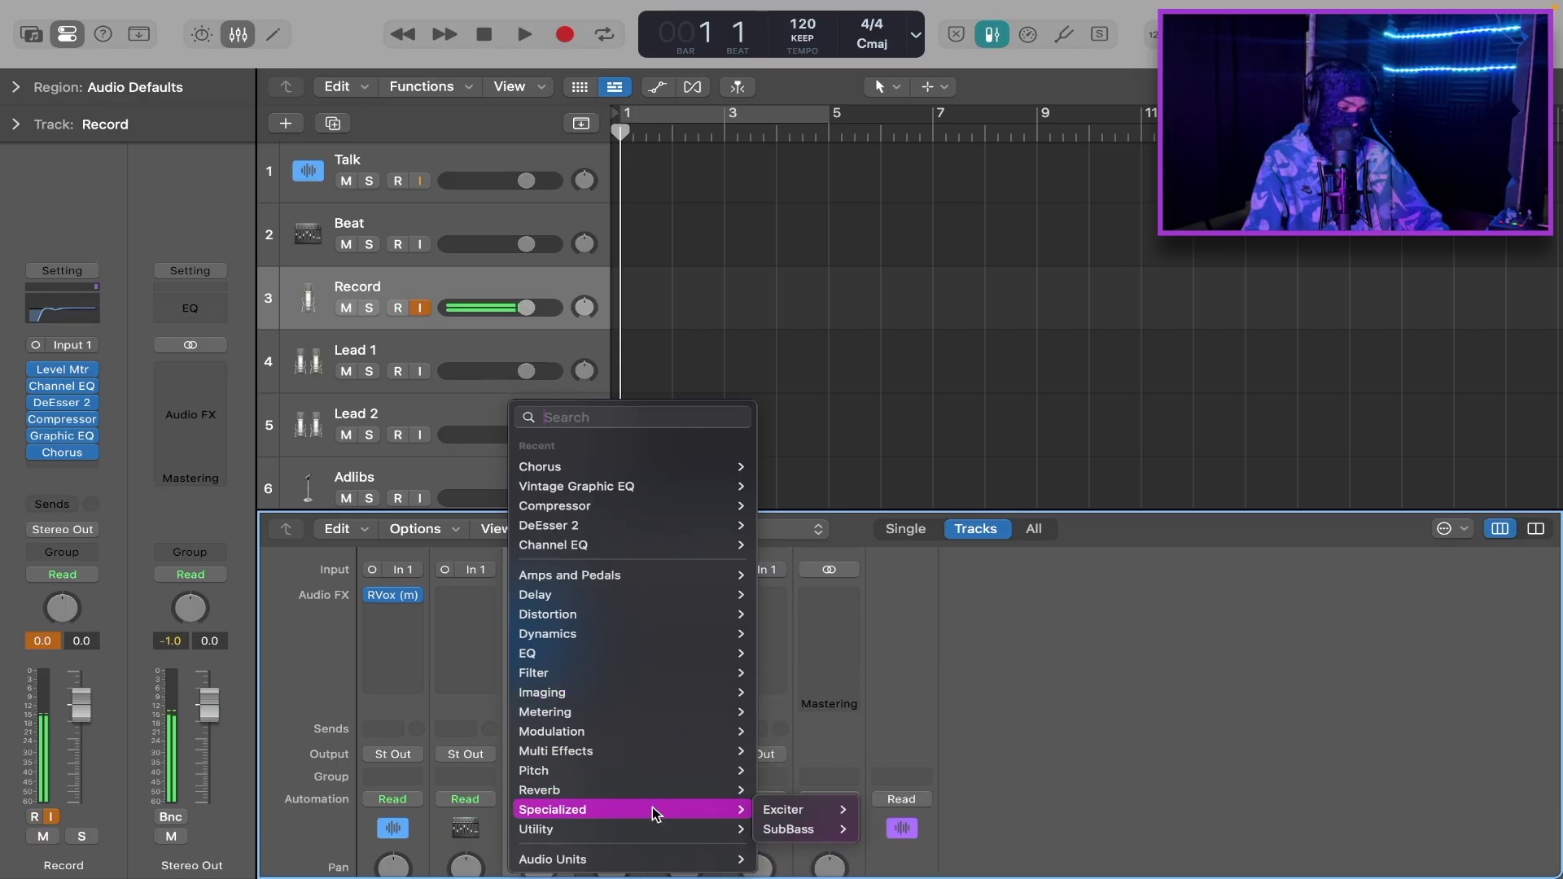
mouse_move(808, 809)
click(875, 809)
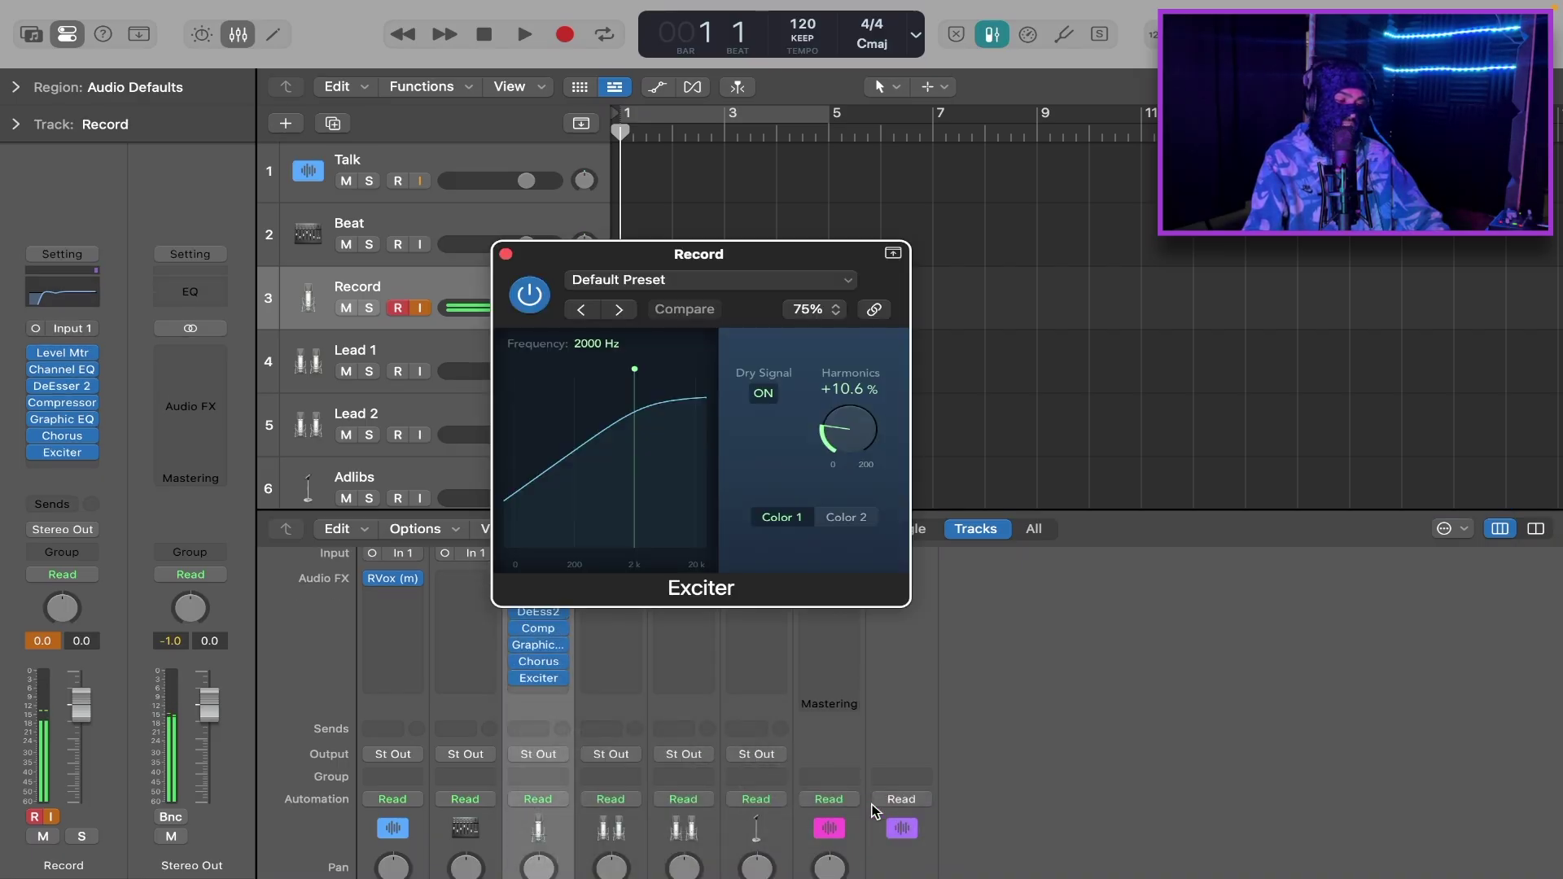
drag(774, 260, 853, 245)
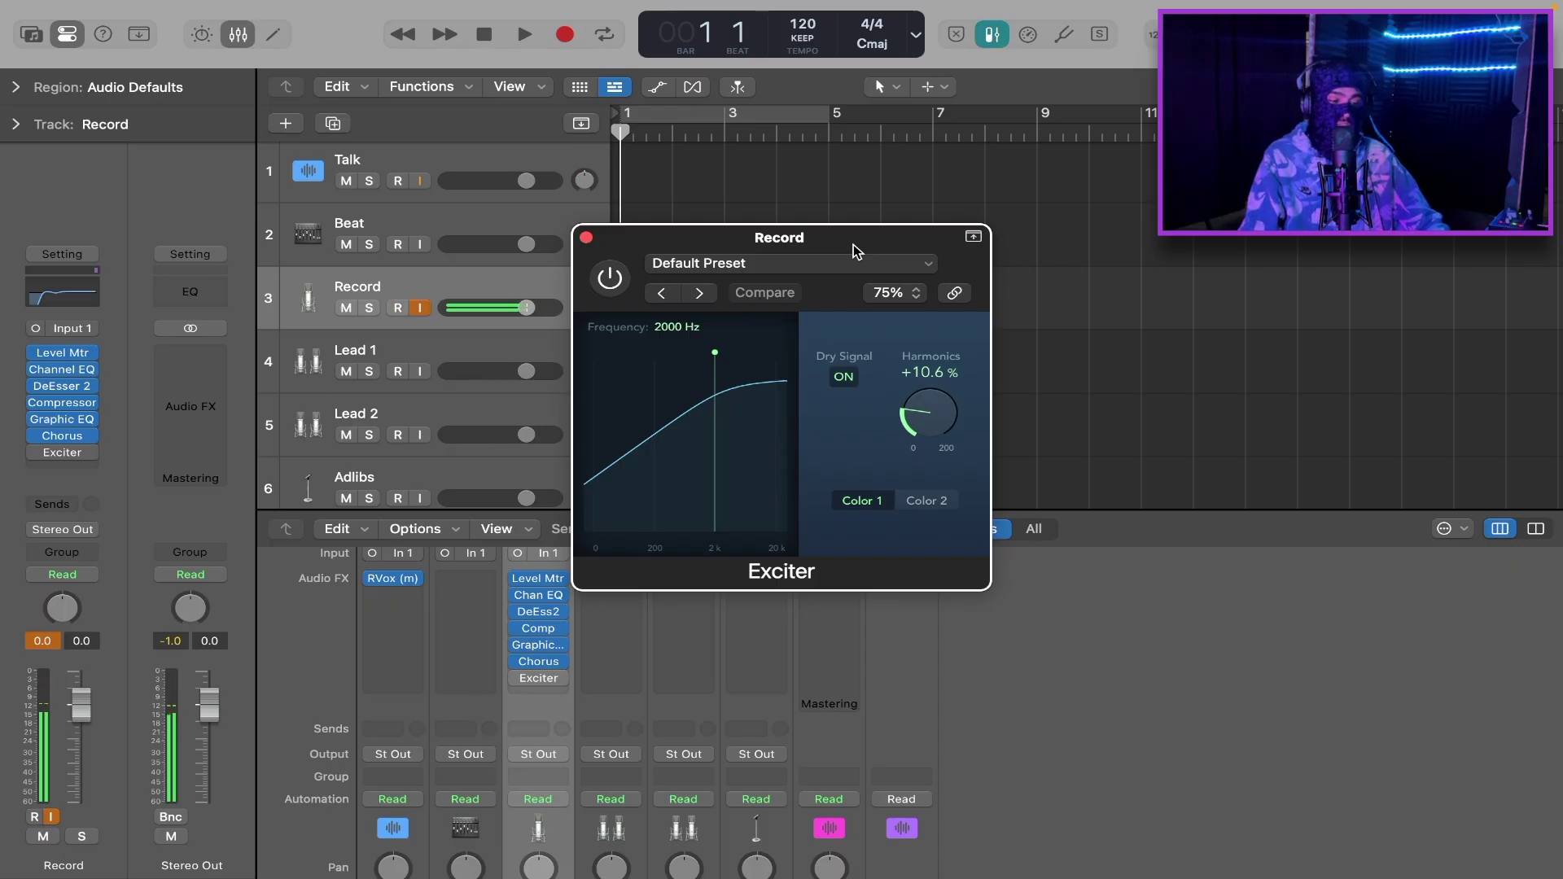
click(609, 277)
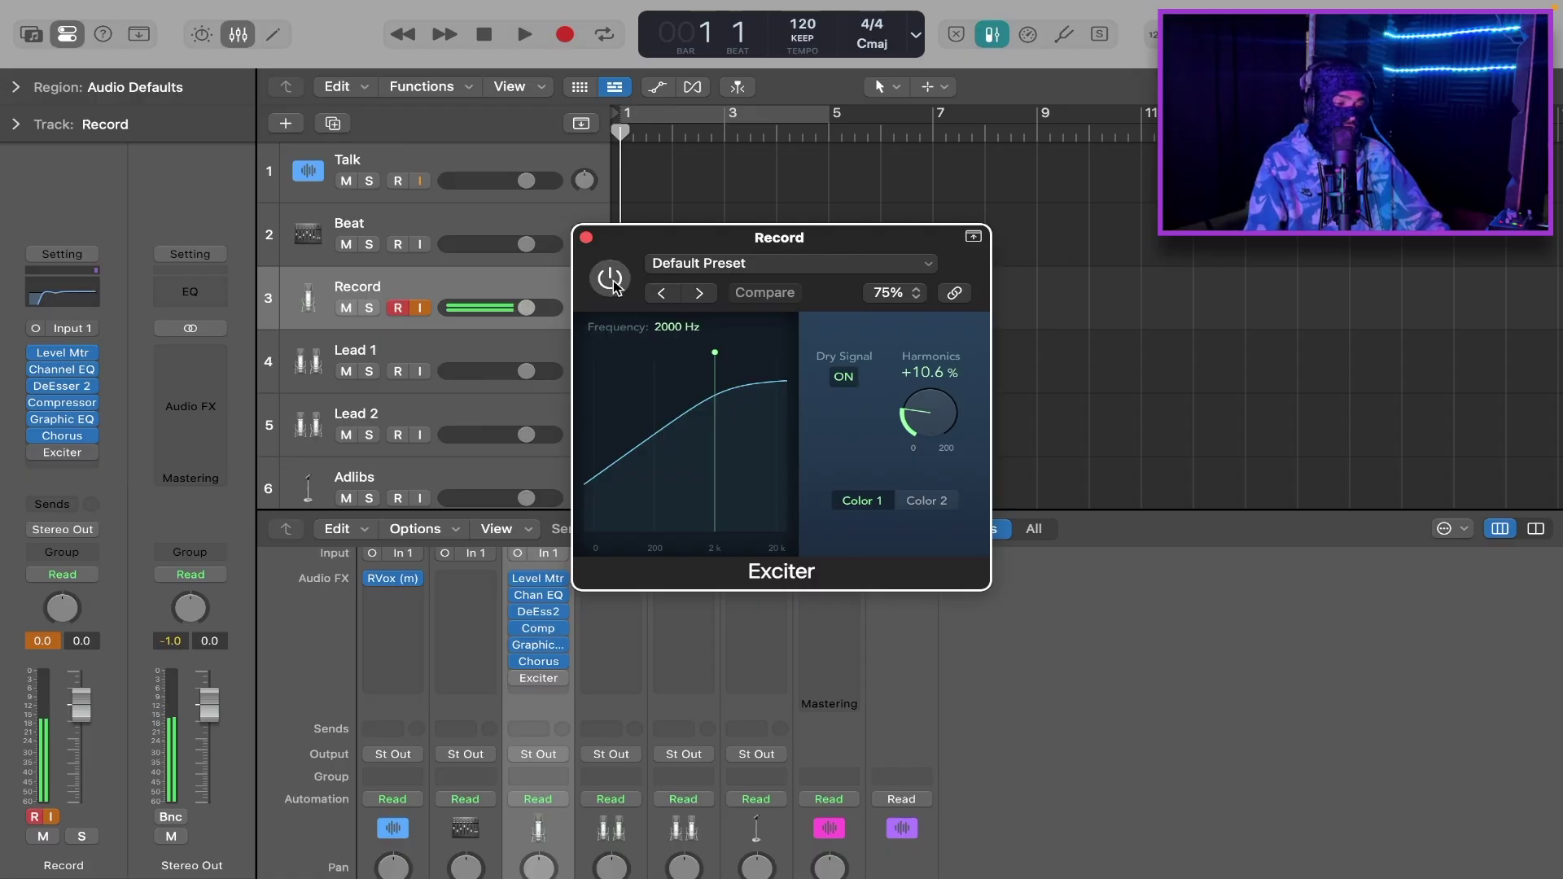
Load the Exciter's Add Silver preset, set its harmonics to +50.0% and close the plug-in
click(752, 267)
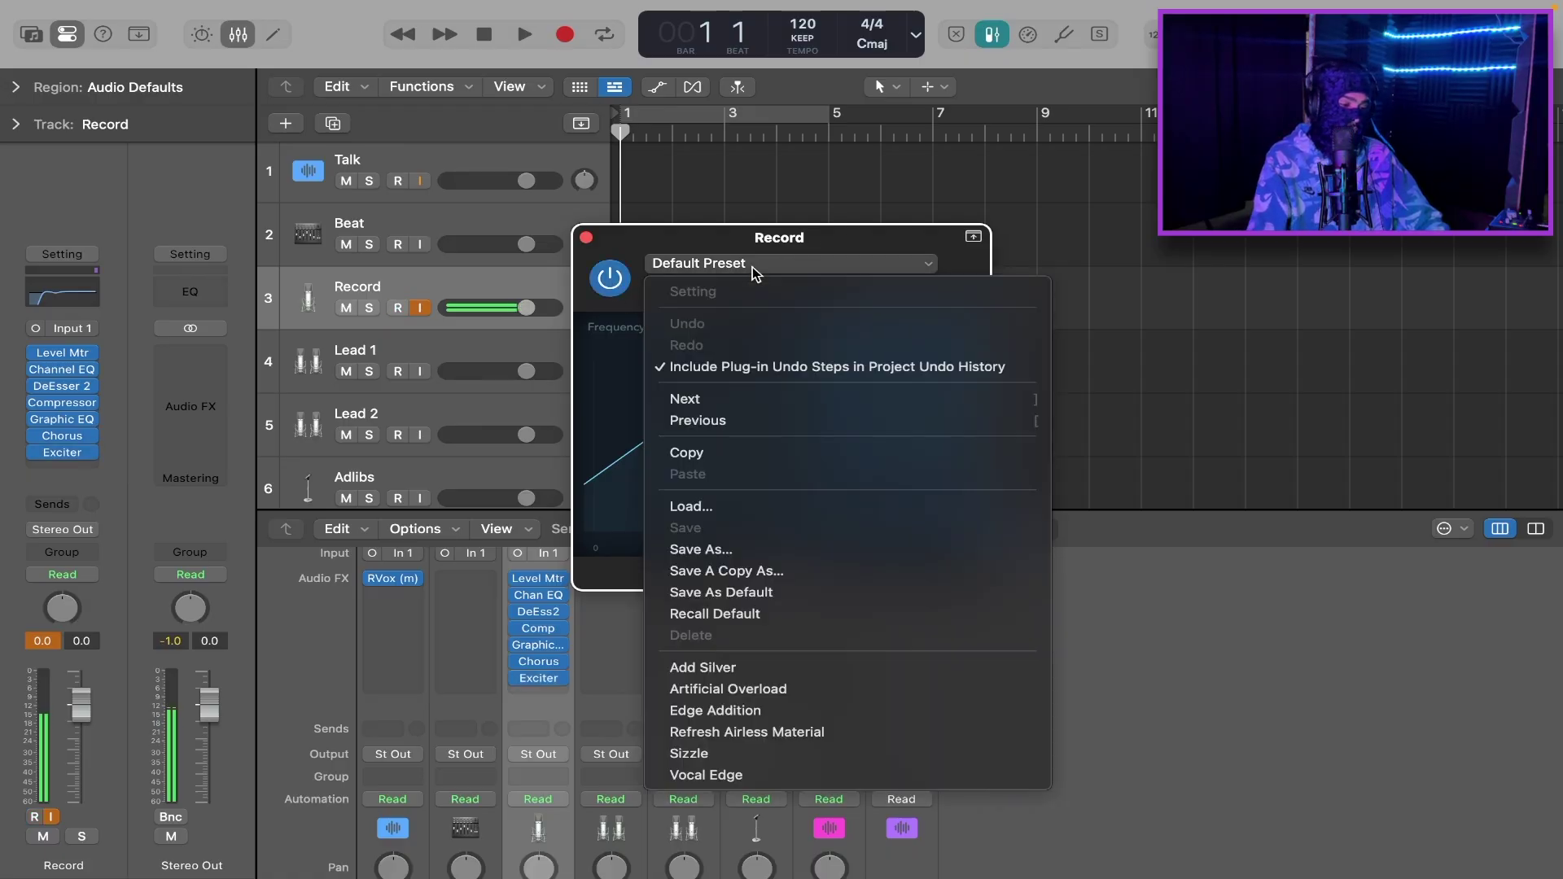
click(788, 666)
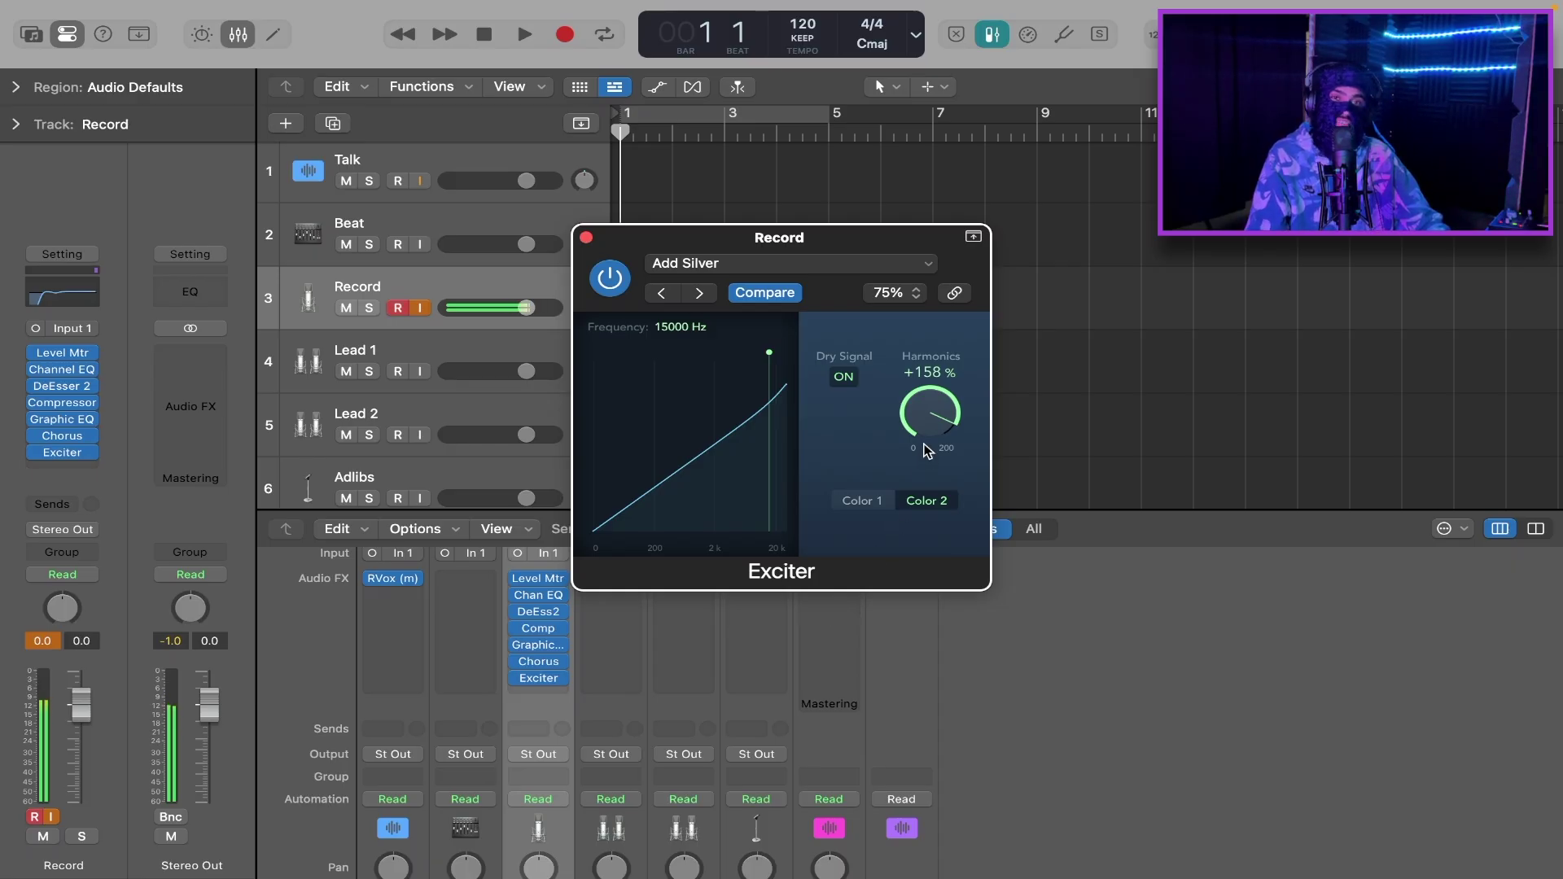
drag(928, 450, 930, 559)
drag(929, 532, 926, 511)
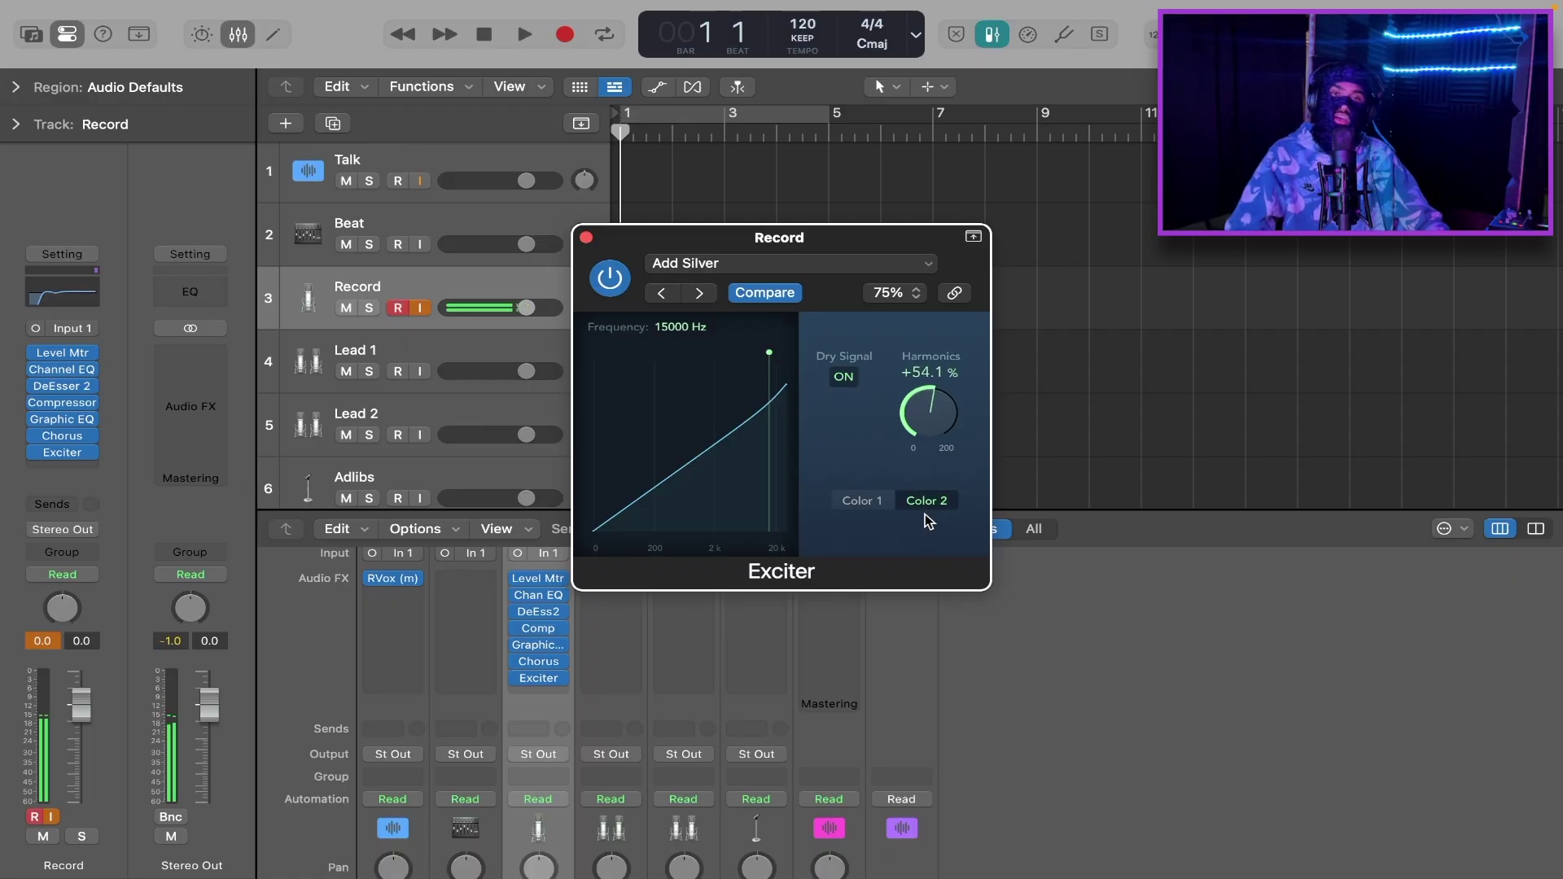
drag(925, 448, 929, 452)
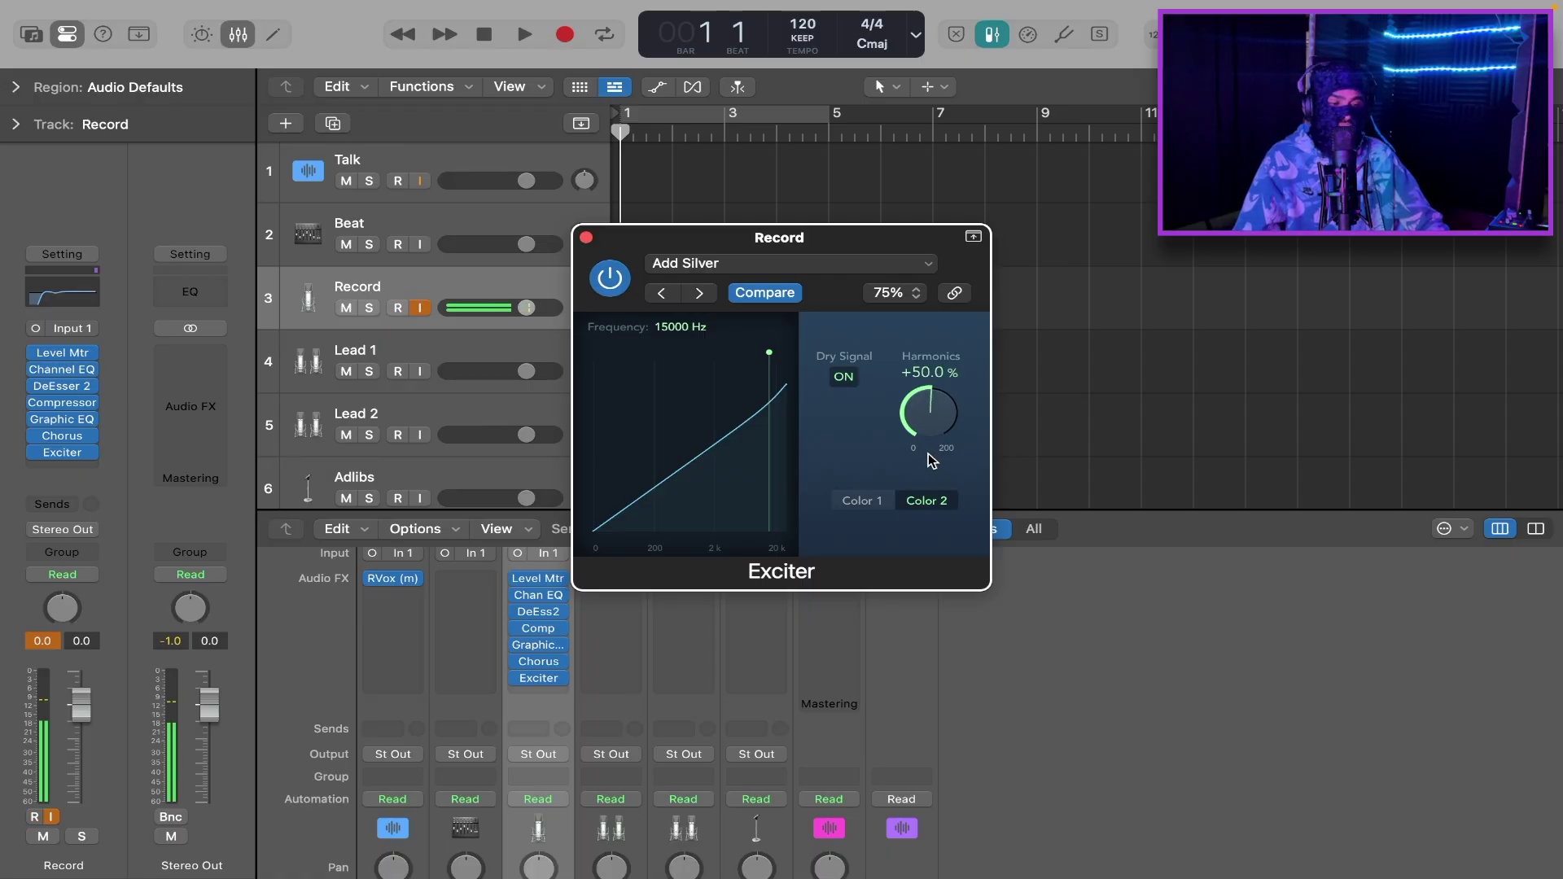
click(586, 237)
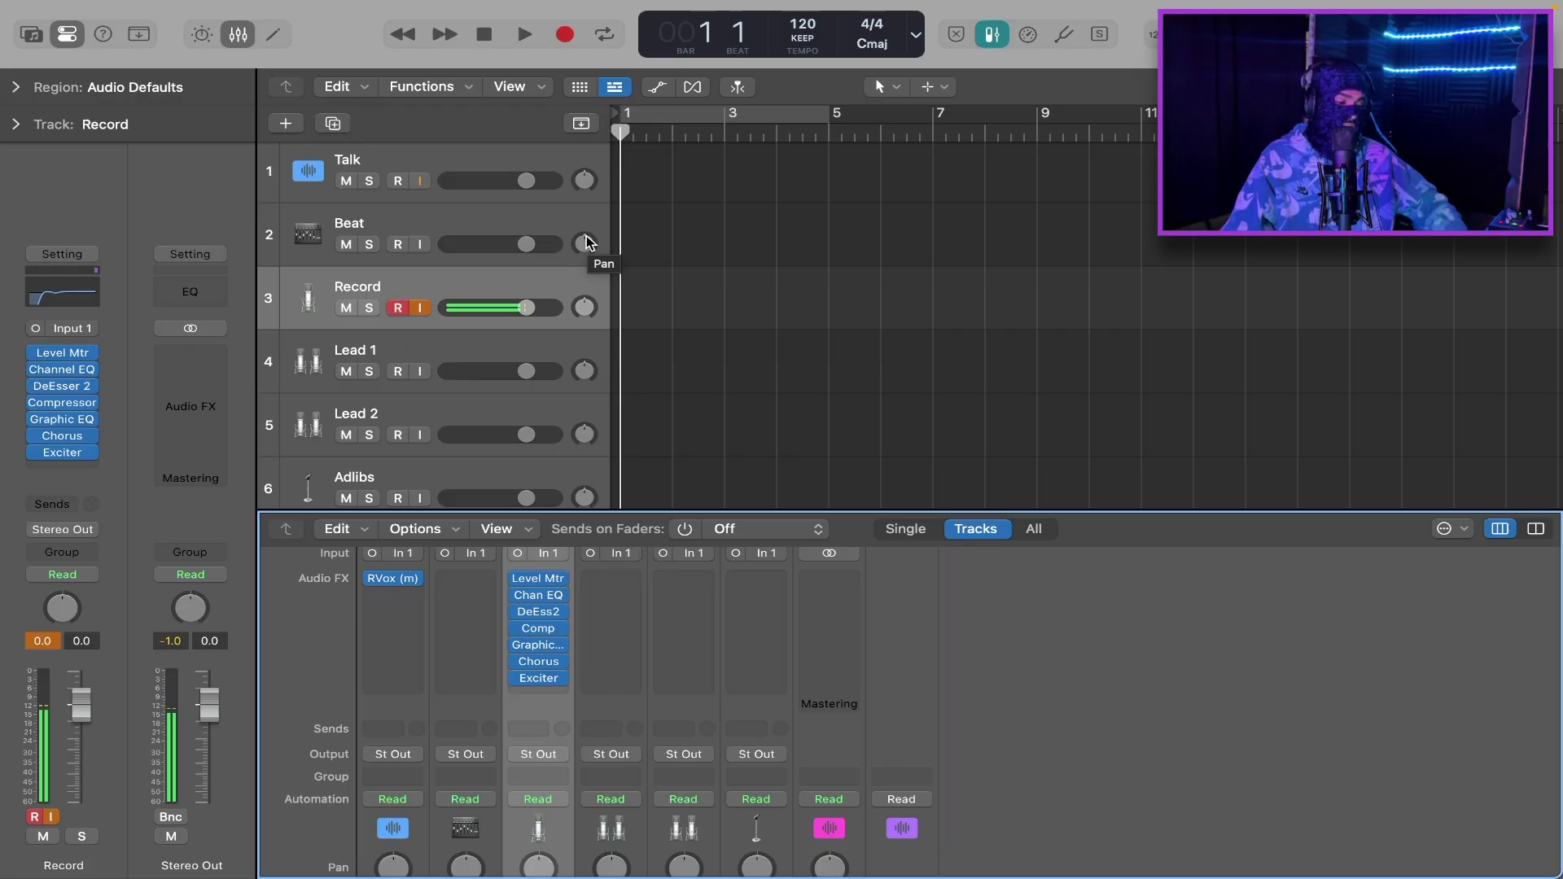
Add a Tape Delay after the Exciter on the Record track and bypass it while adjusting its settings
click(543, 692)
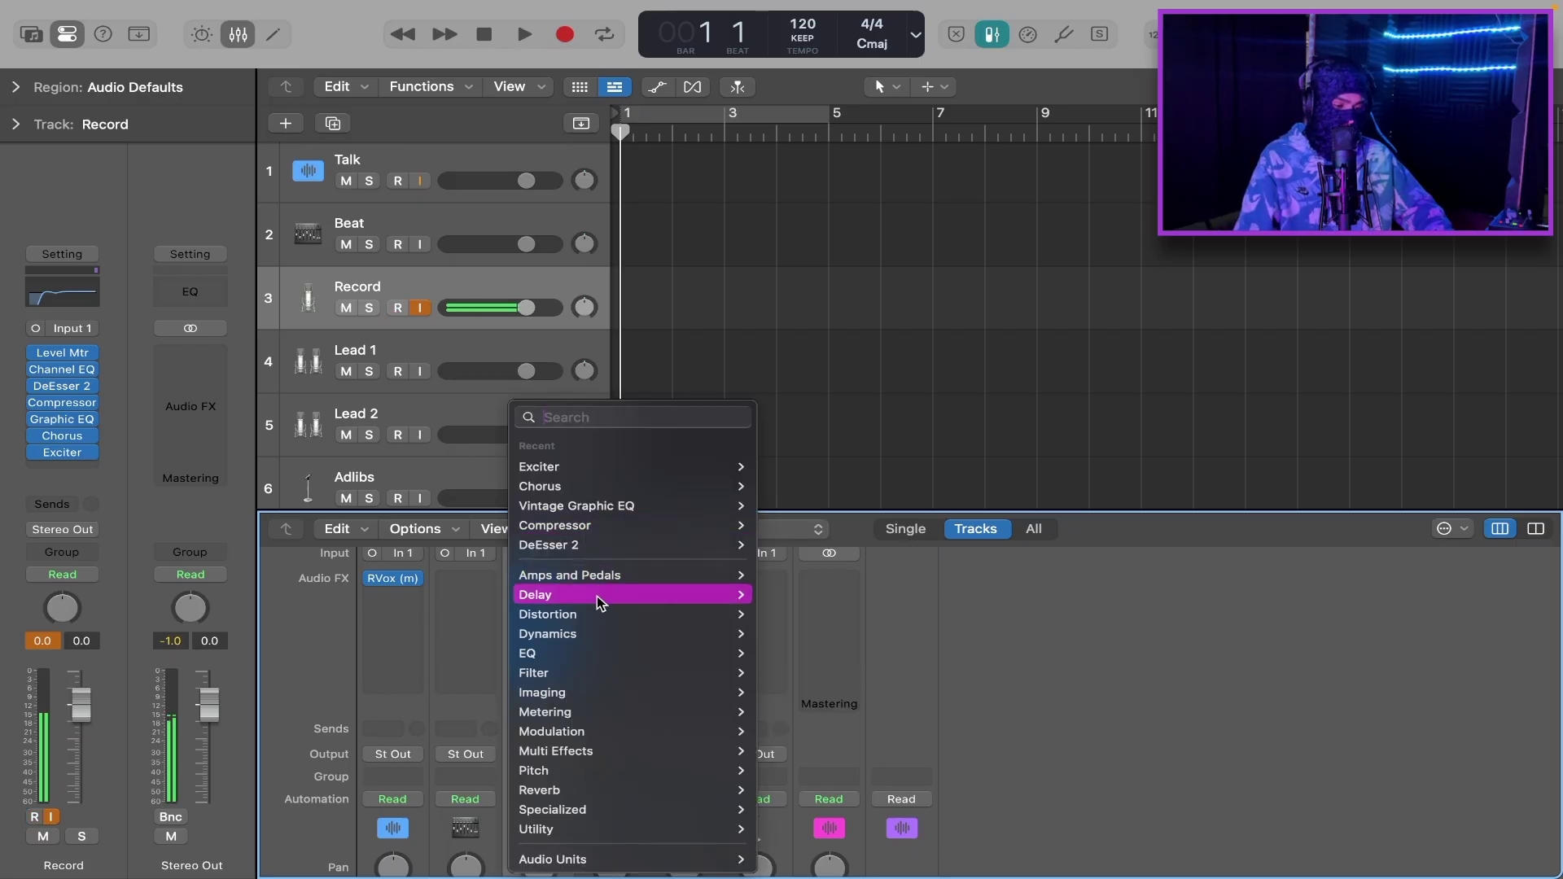
mouse_move(601, 602)
mouse_move(822, 672)
click(912, 676)
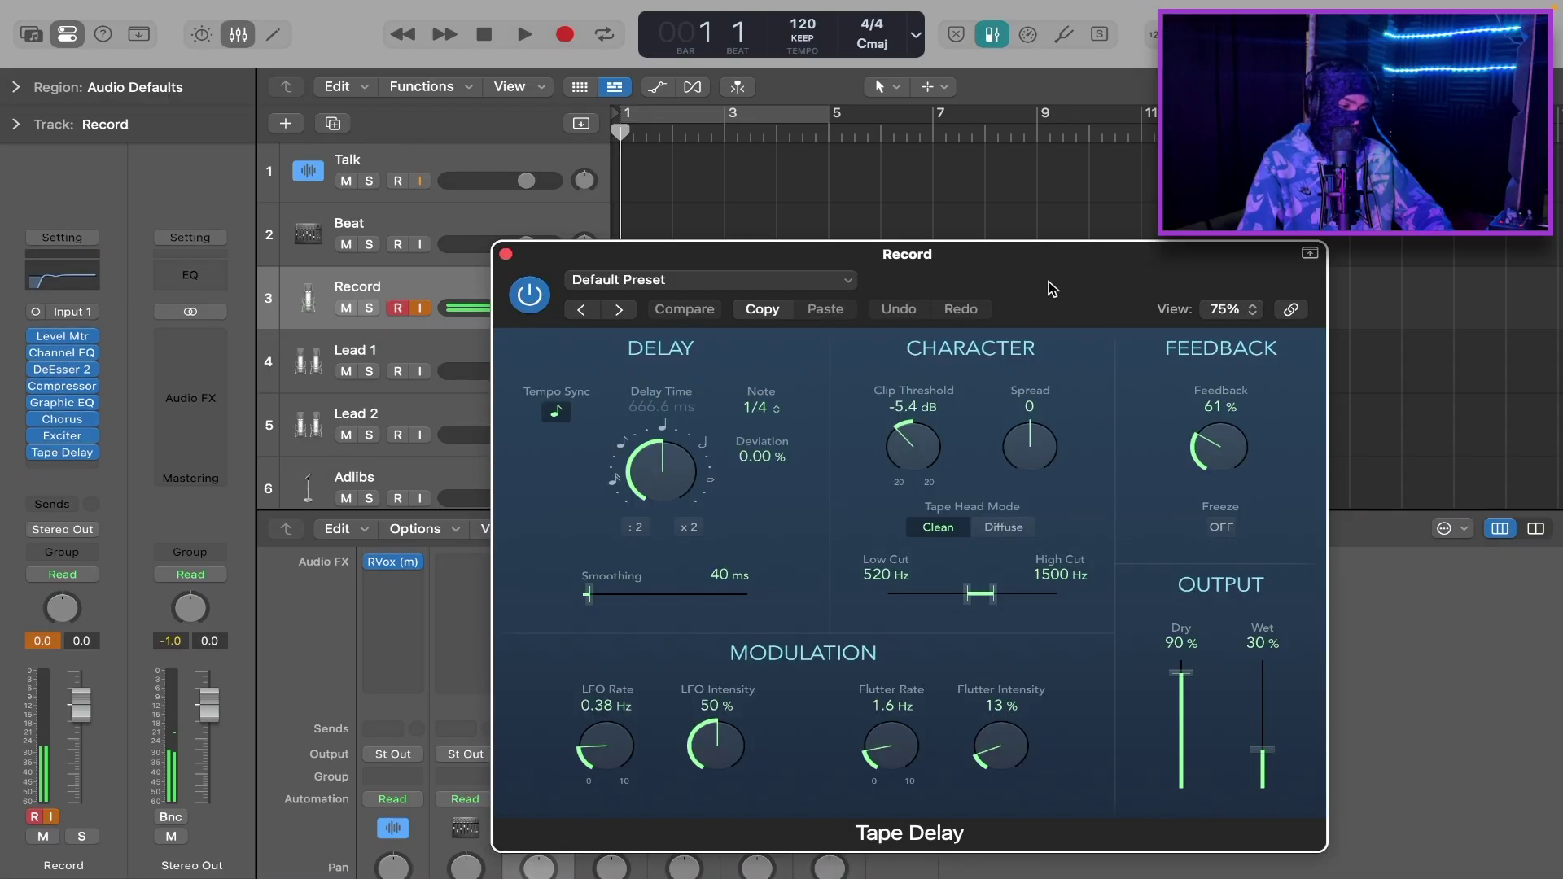
drag(1052, 289, 986, 204)
click(464, 210)
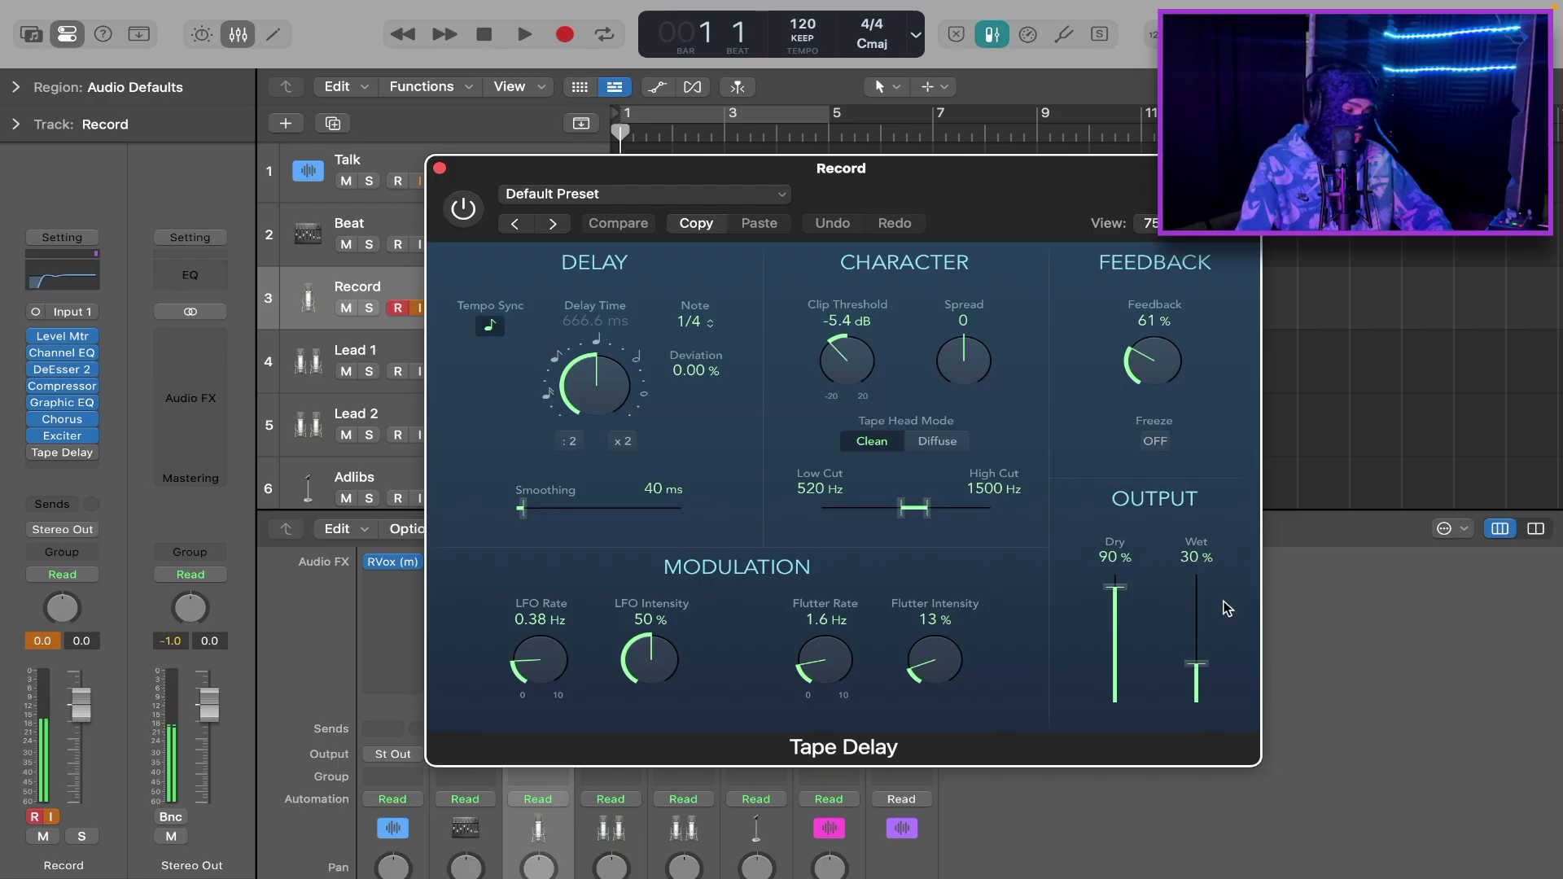
Set the Tape Delay's dry level to 100%, its wet level to 14% and its feedback to 17%
drag(1132, 599, 1132, 572)
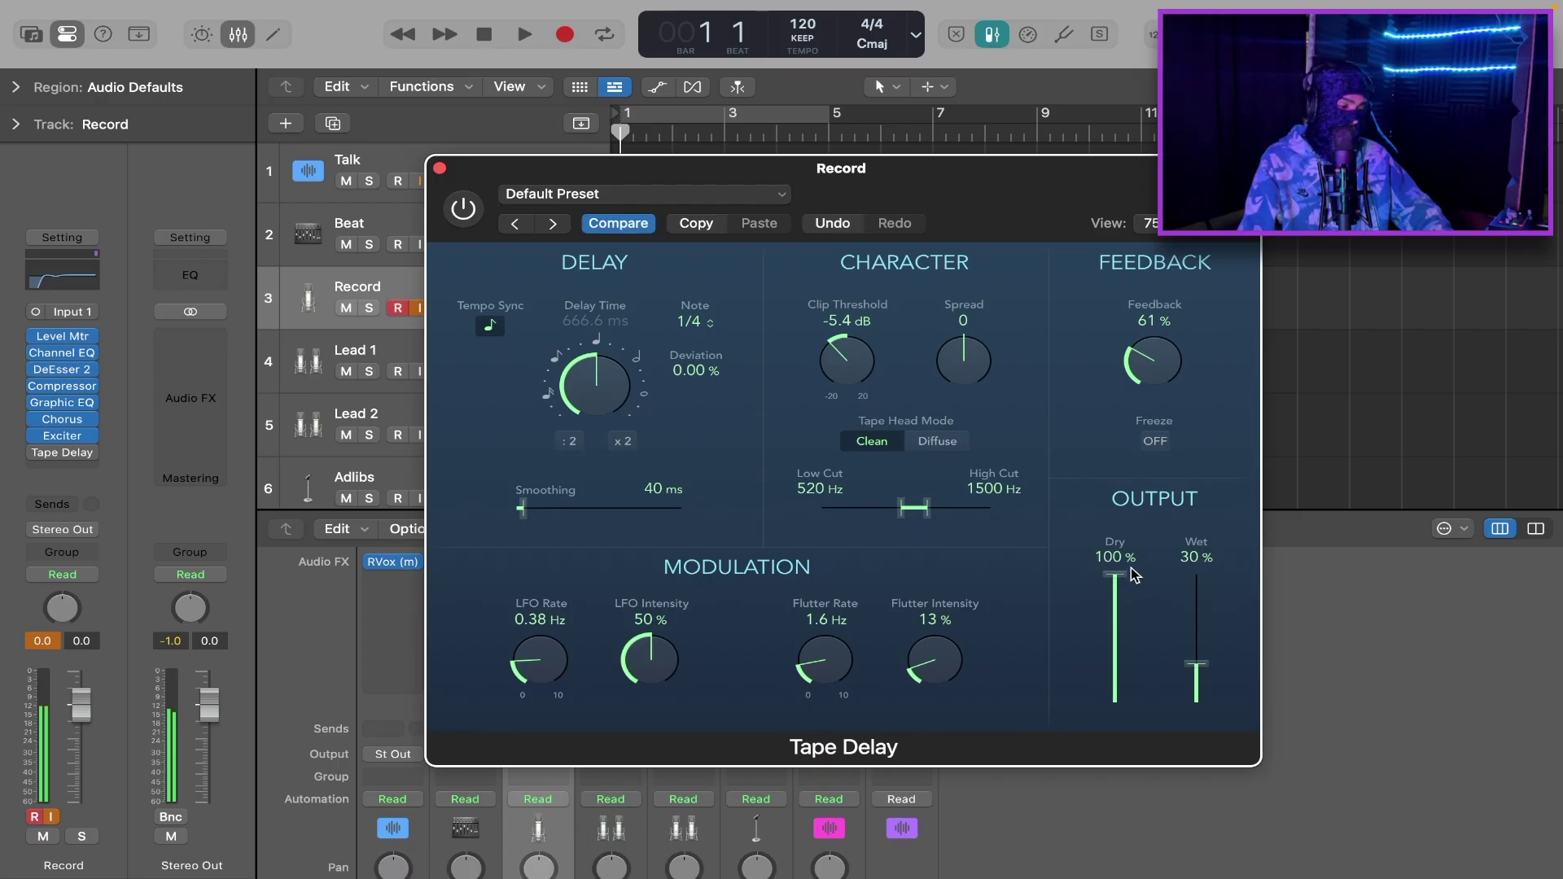
drag(1204, 666, 1211, 690)
drag(1173, 371, 1178, 431)
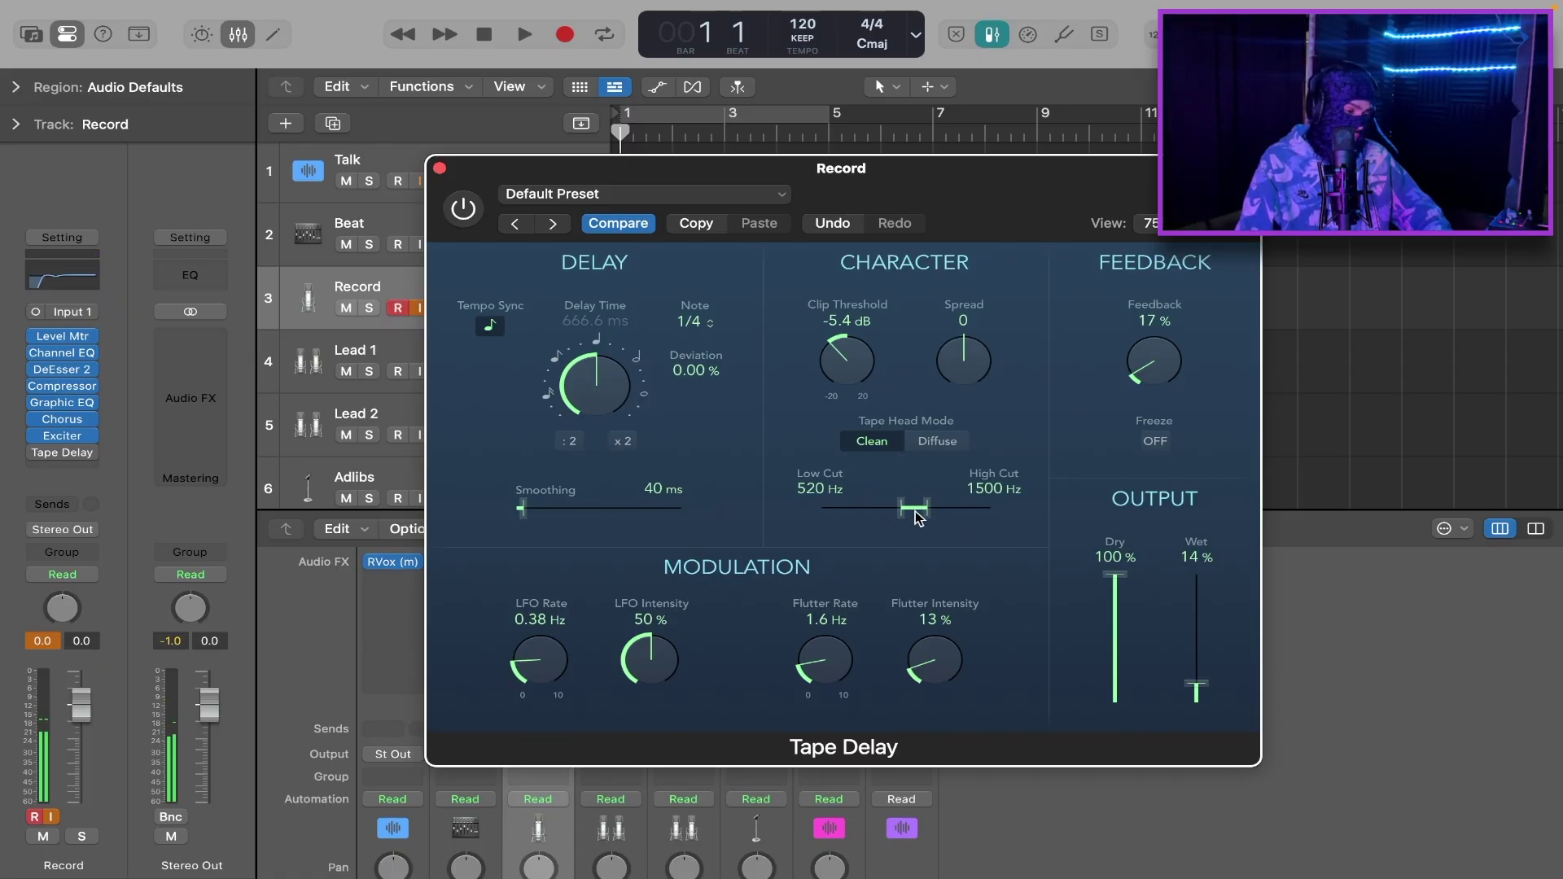
Set the Tape Delay's low cut to 320 Hz and high cut to 5000 Hz, and re-enable it with the wet level at 10%
drag(904, 515, 959, 524)
click(463, 209)
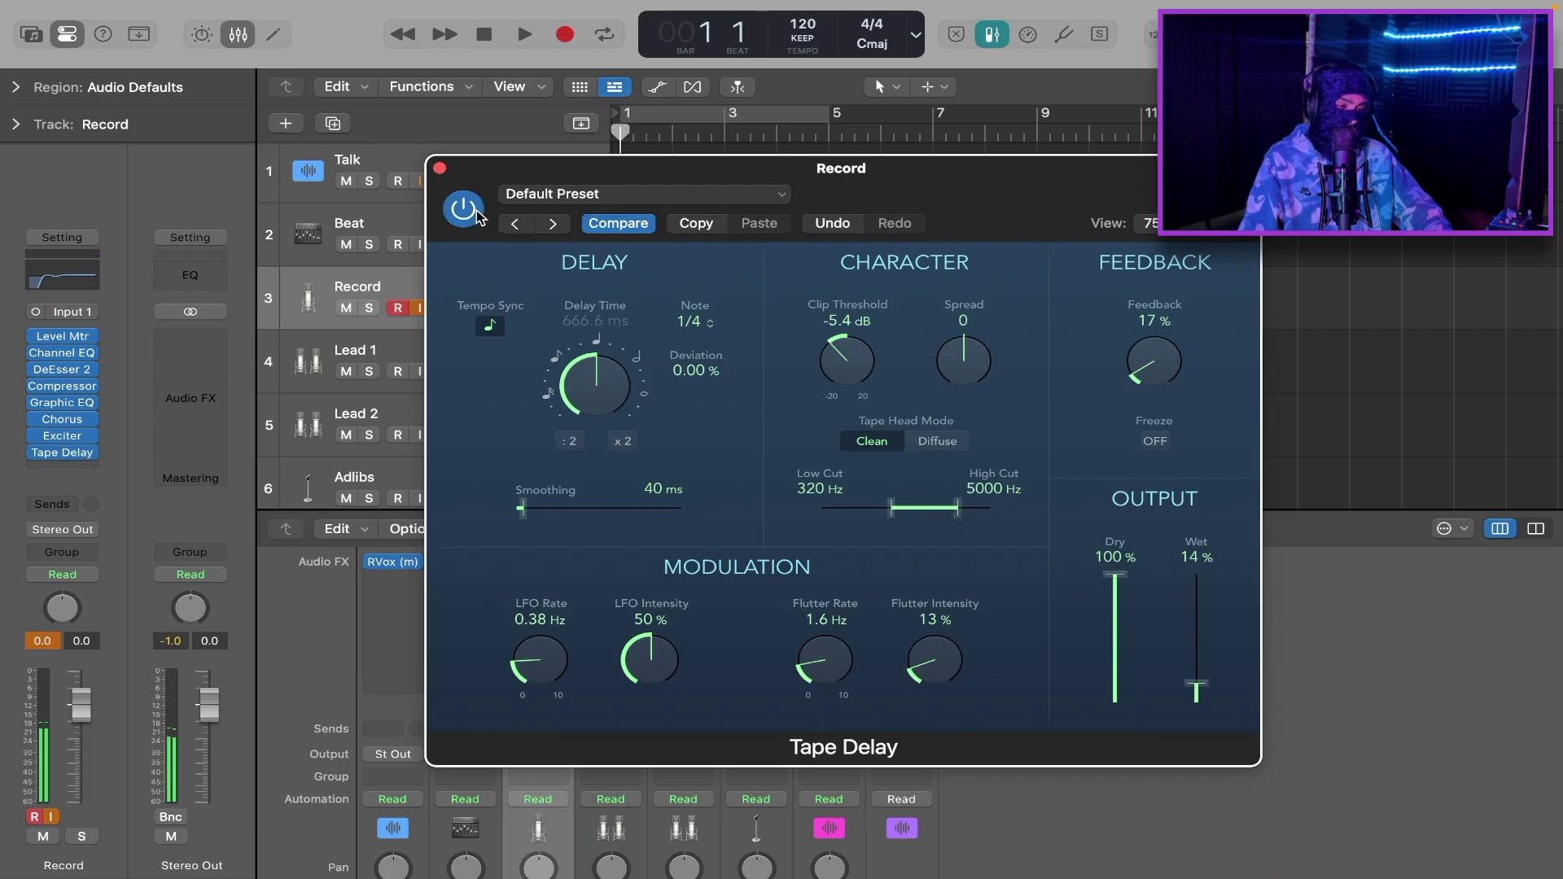
drag(992, 217, 1017, 127)
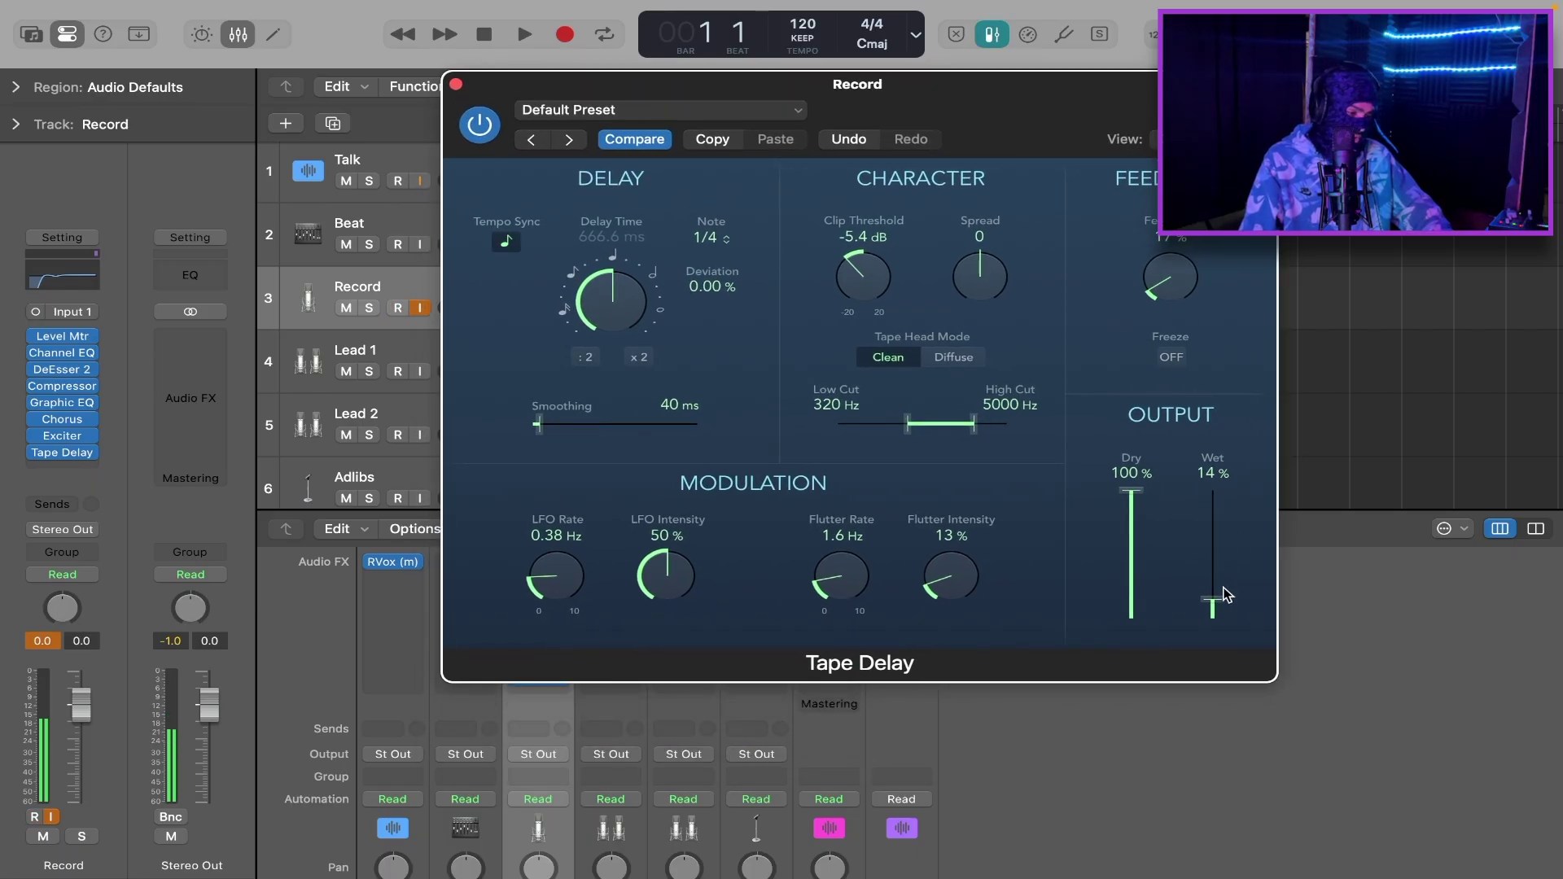
drag(1219, 609, 1224, 615)
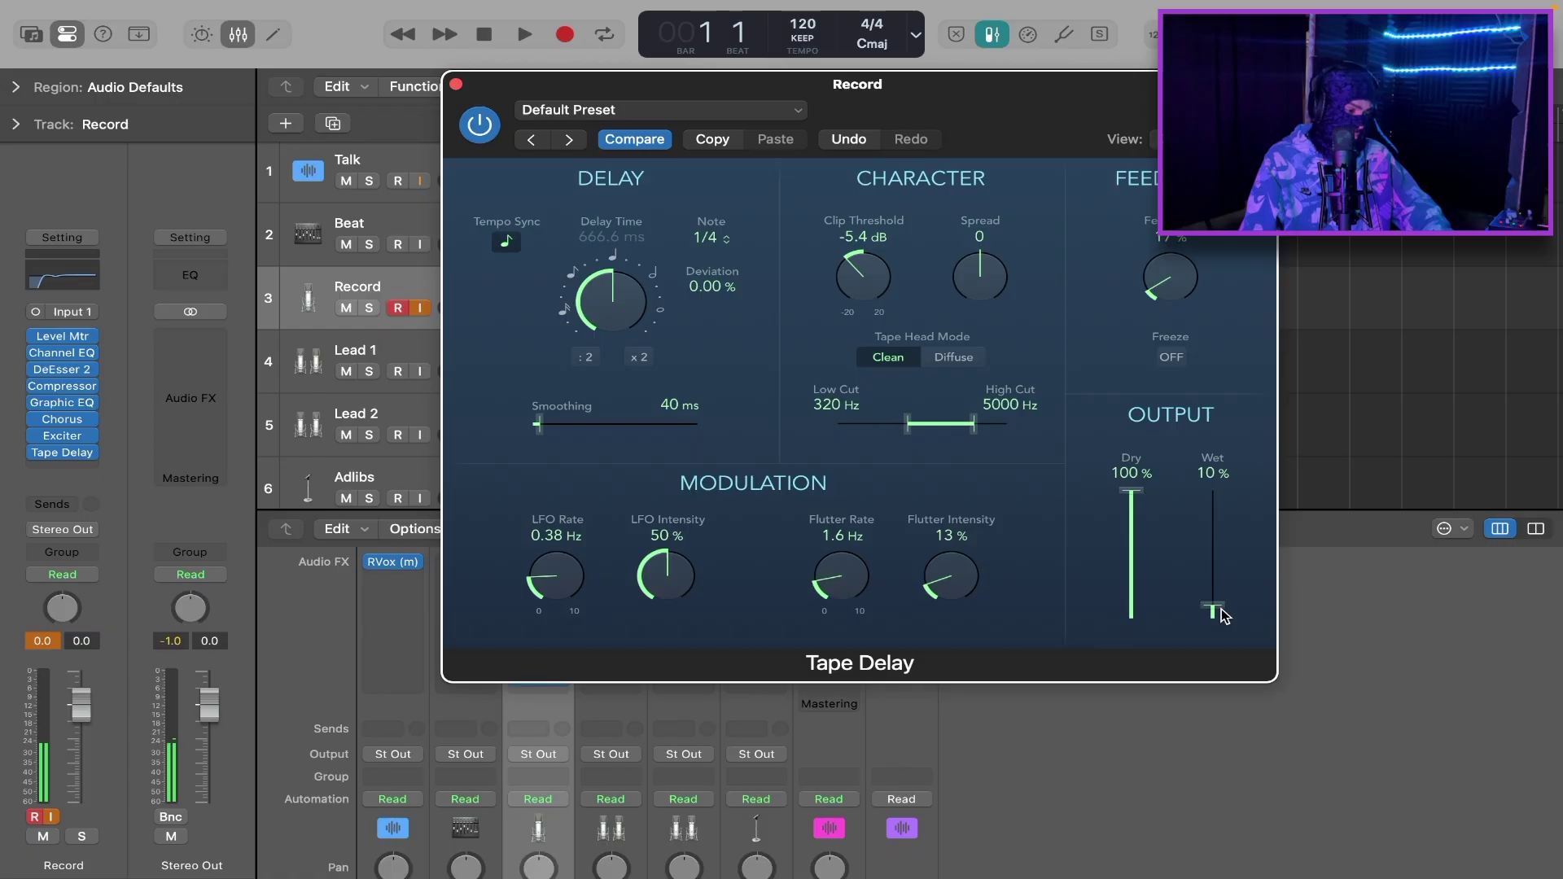
Bypass and close the Tape Delay, and add a stereo Quantec Room Simulator reverb after it on the Record track
click(478, 123)
click(456, 84)
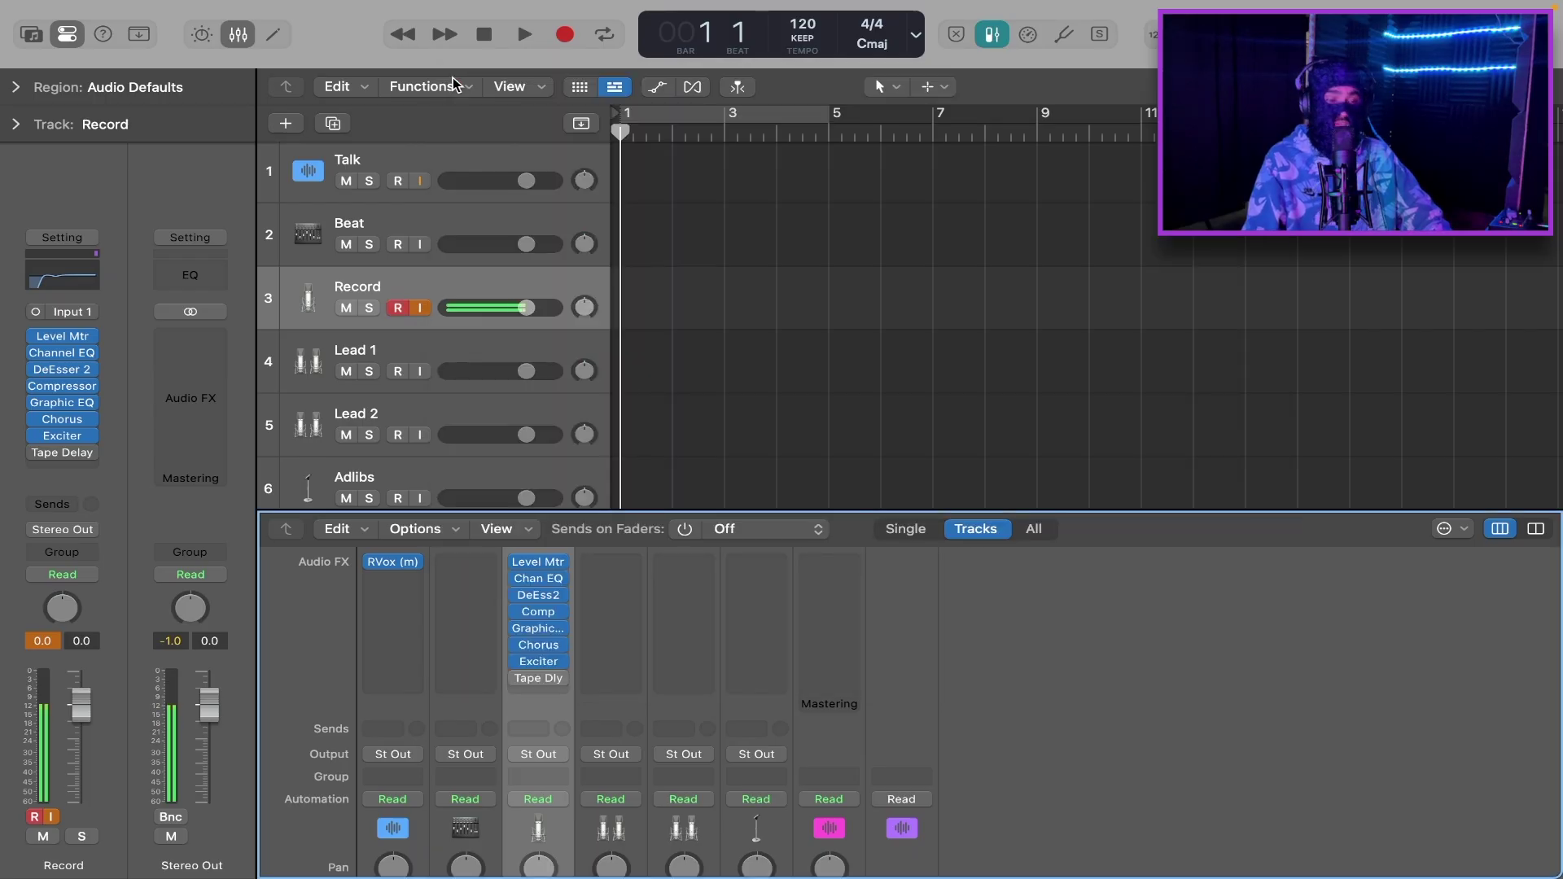
click(547, 694)
mouse_move(548, 697)
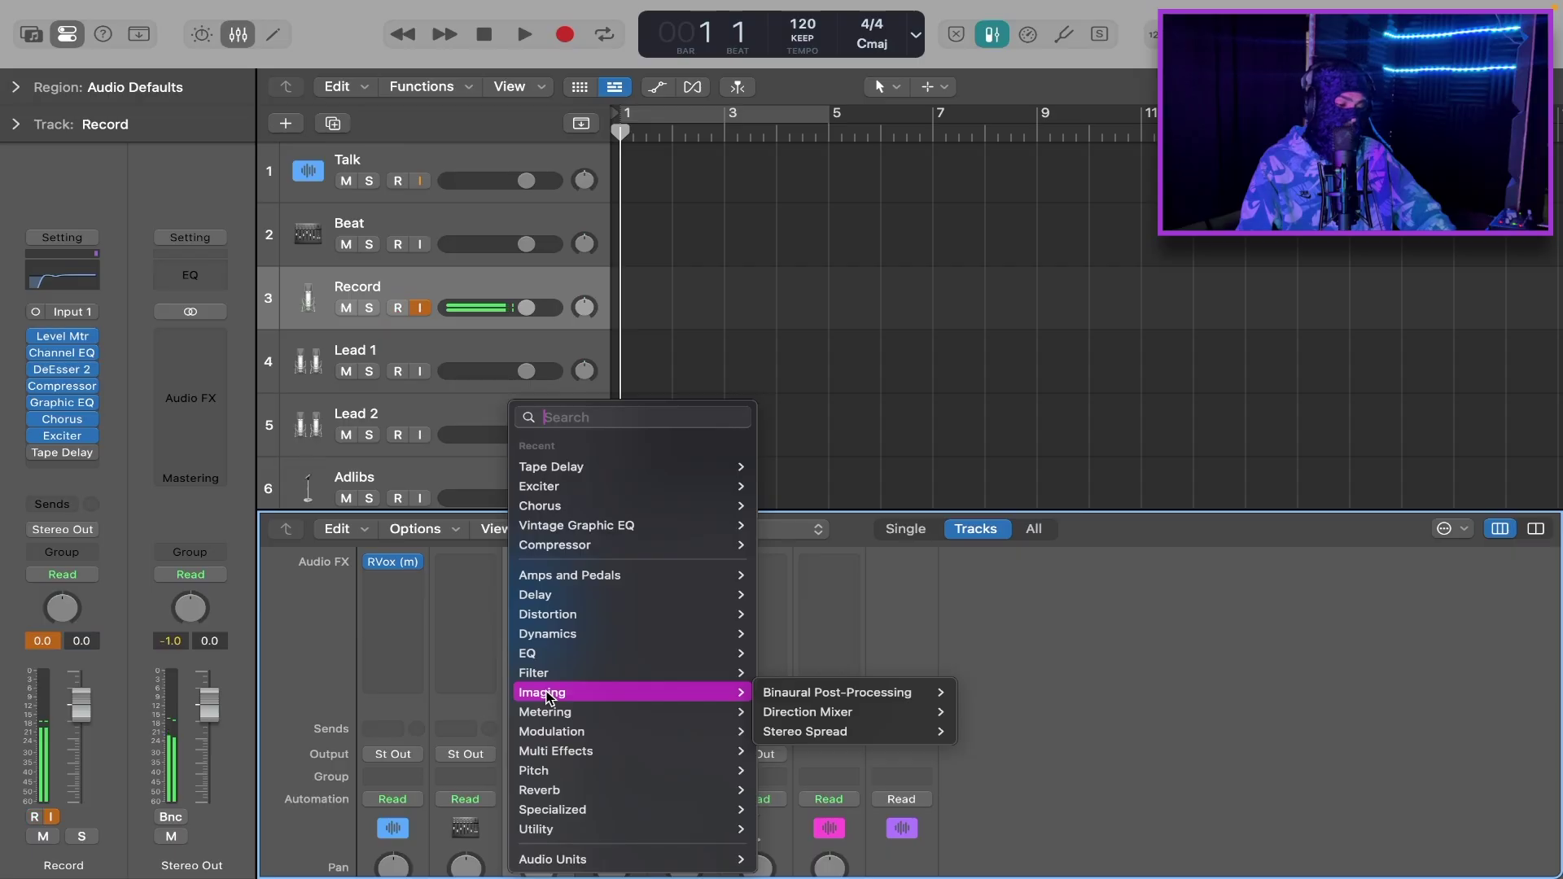
mouse_move(593, 795)
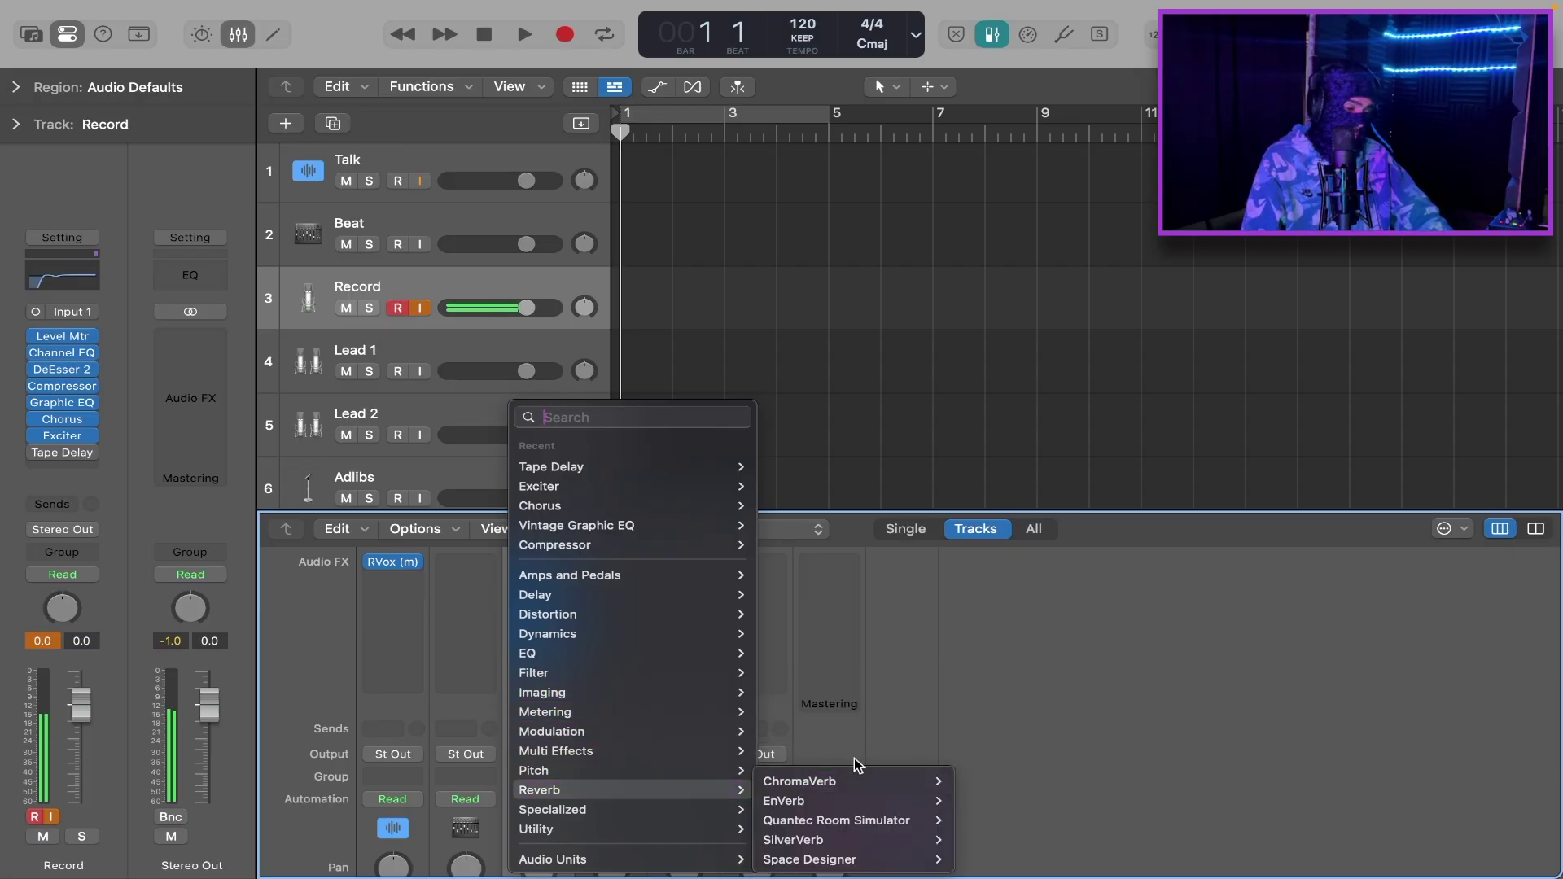
mouse_move(853, 814)
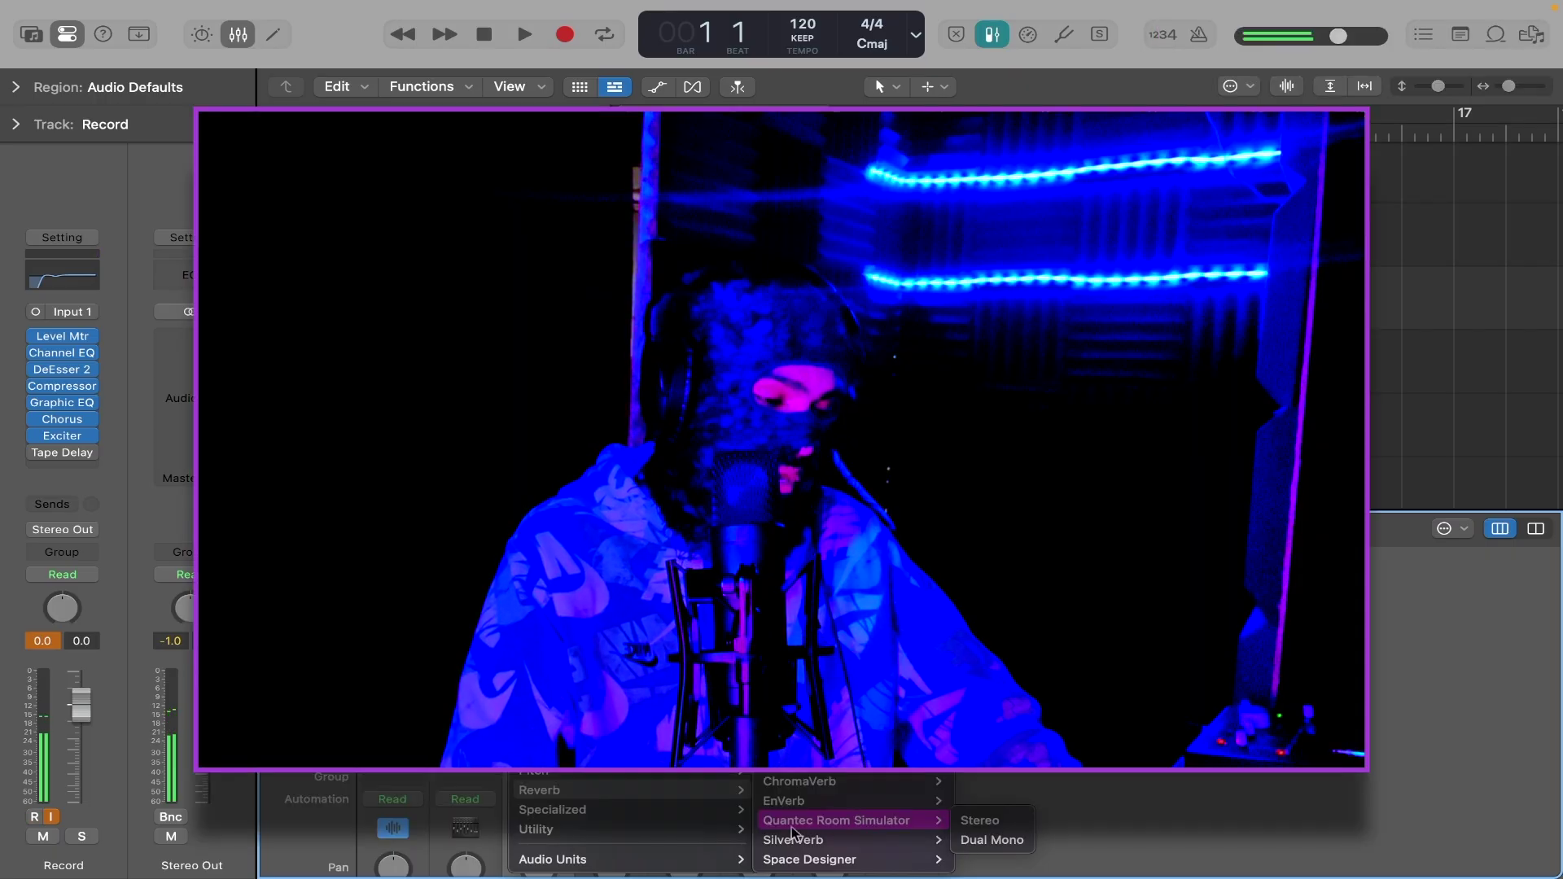
mouse_move(785, 783)
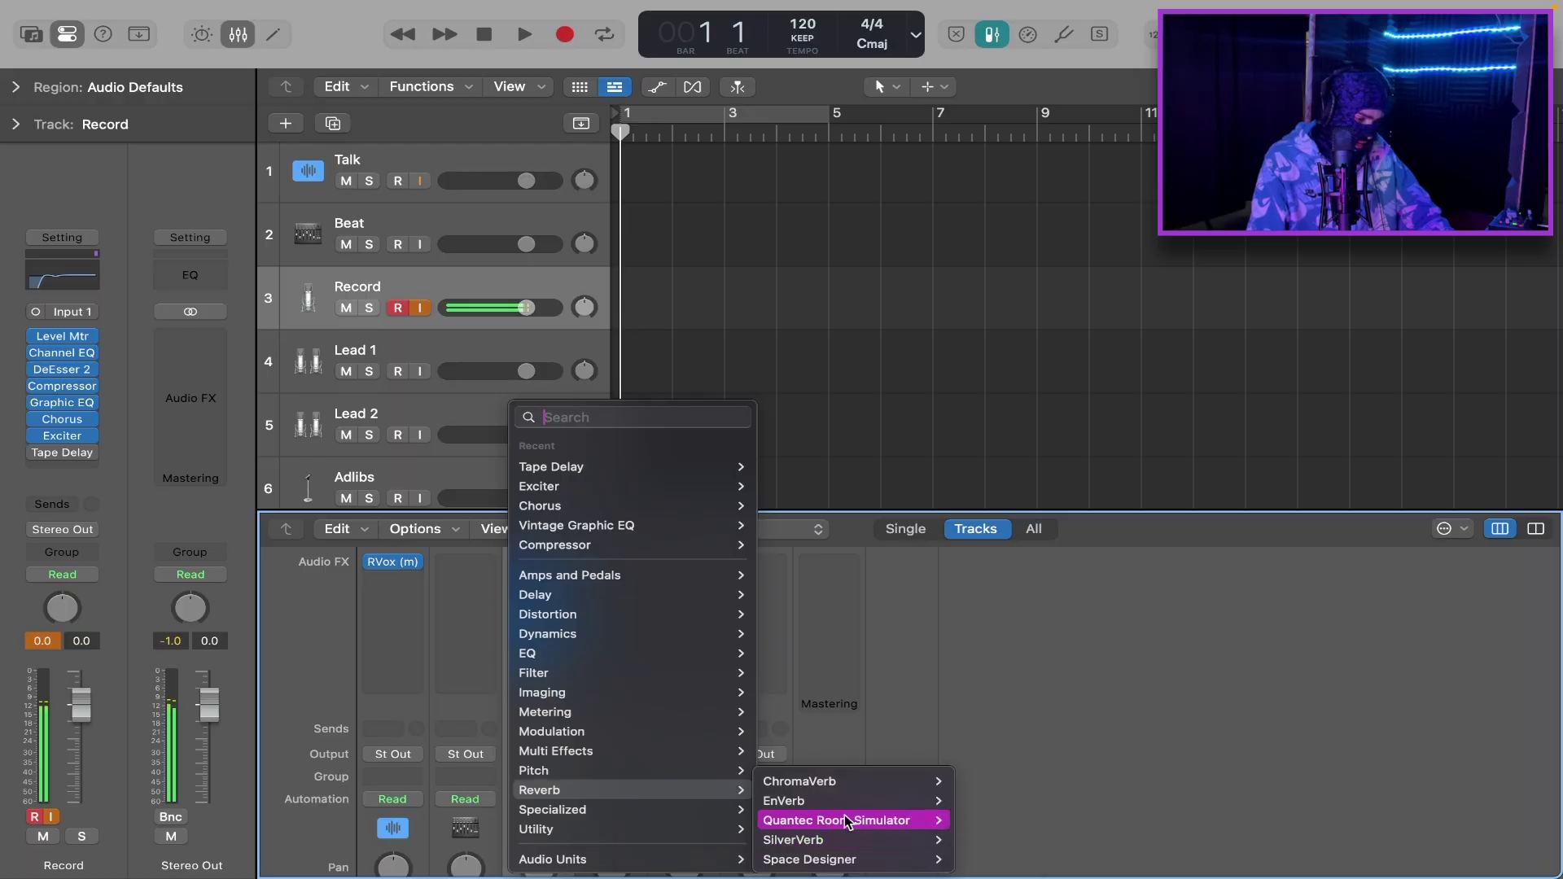
click(992, 821)
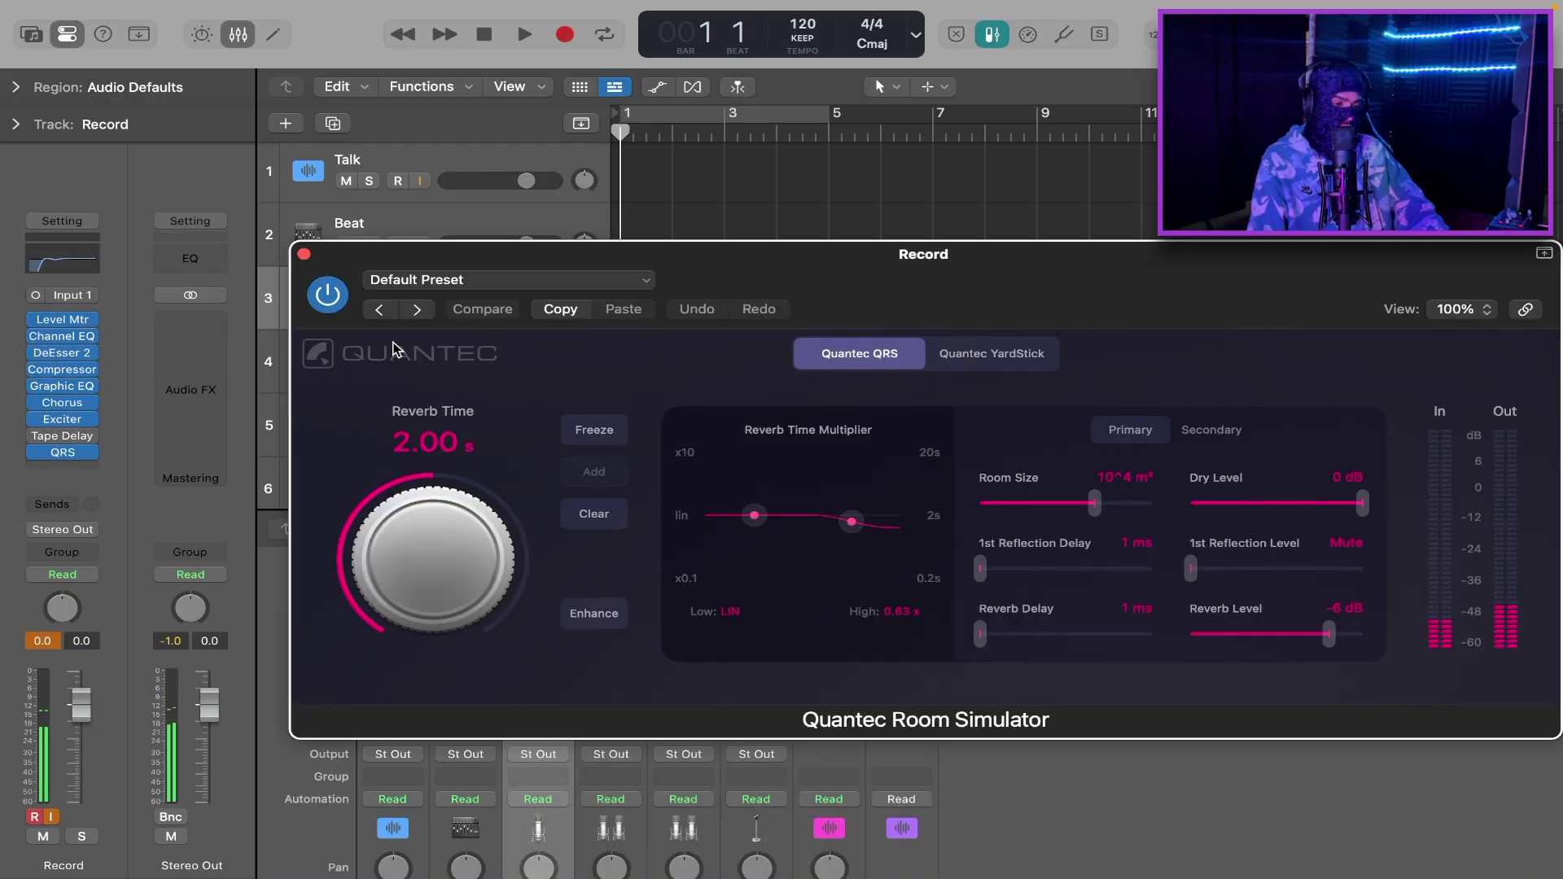
Load the Quantec Room Simulator's Countryside Church preset from the medium rooms and enable the plug-in
drag(818, 275, 704, 140)
click(393, 144)
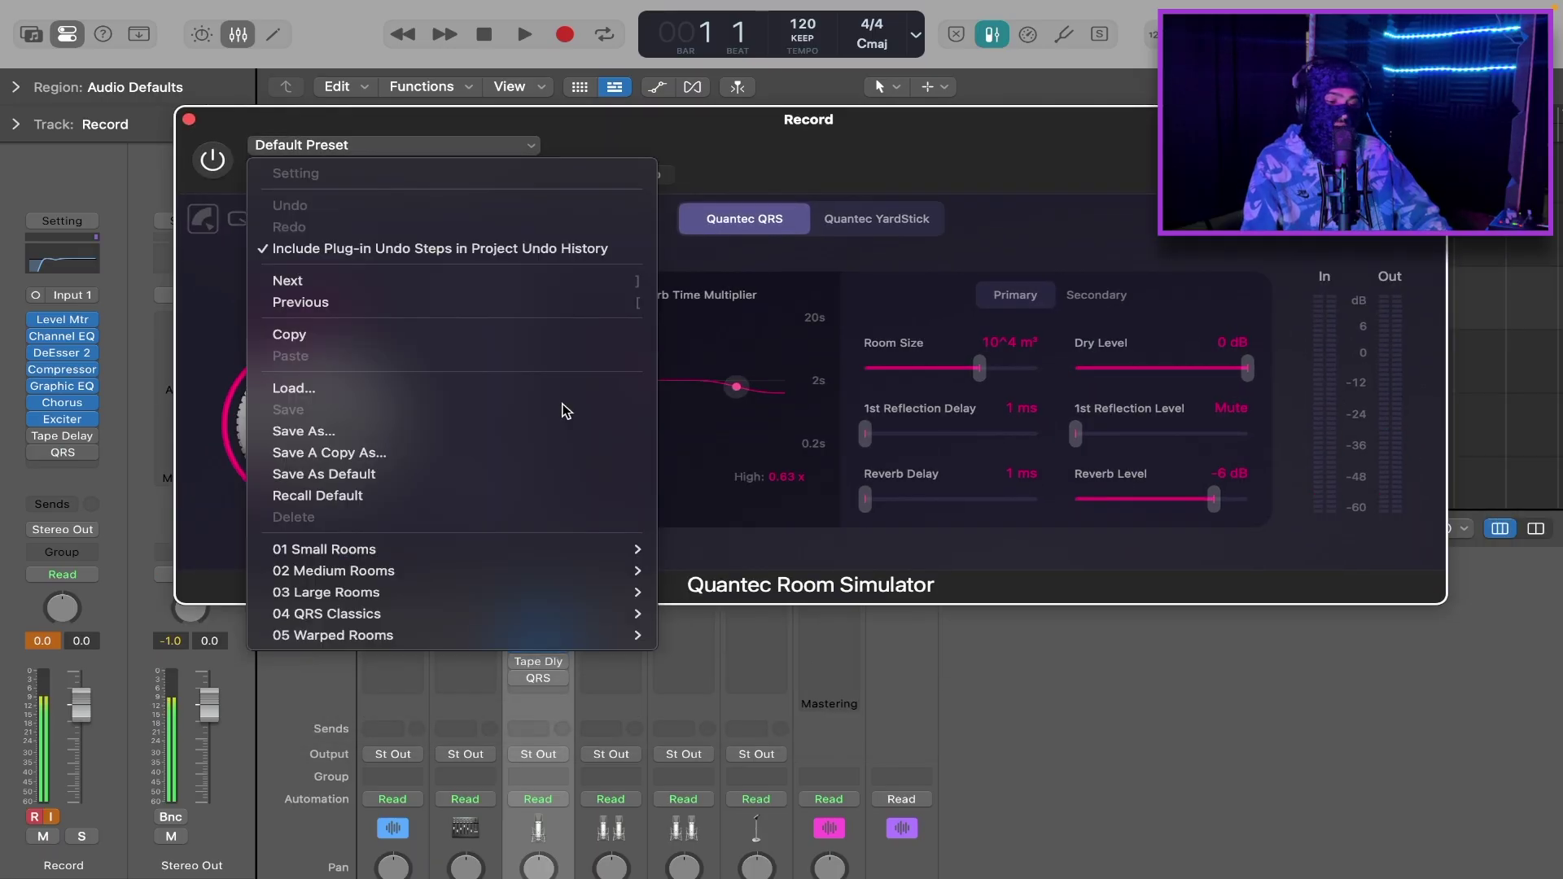
mouse_move(622, 584)
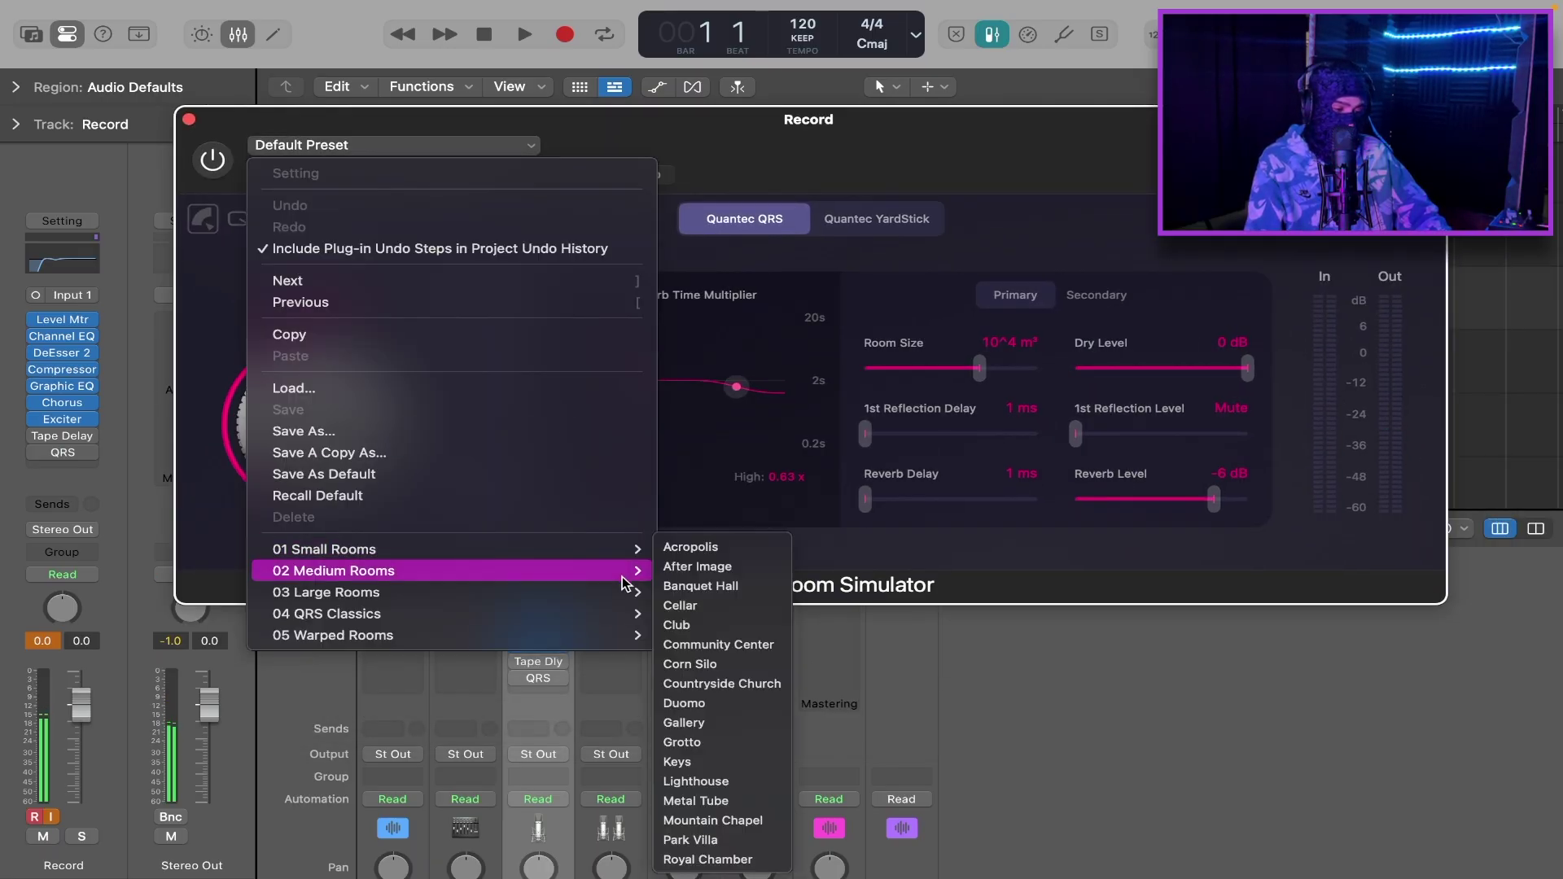
click(721, 684)
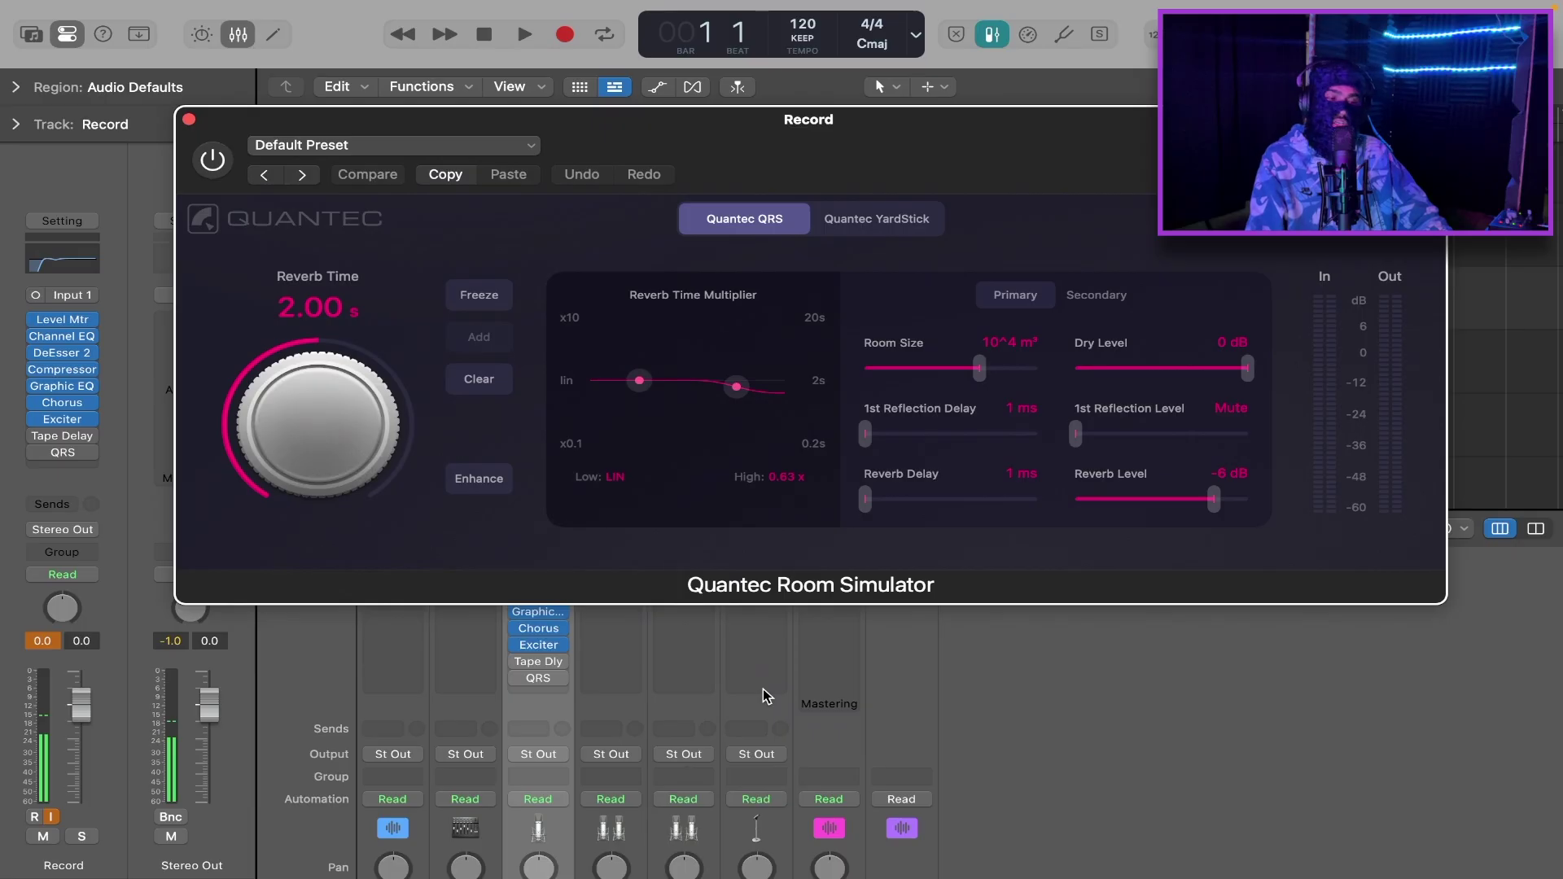
click(212, 161)
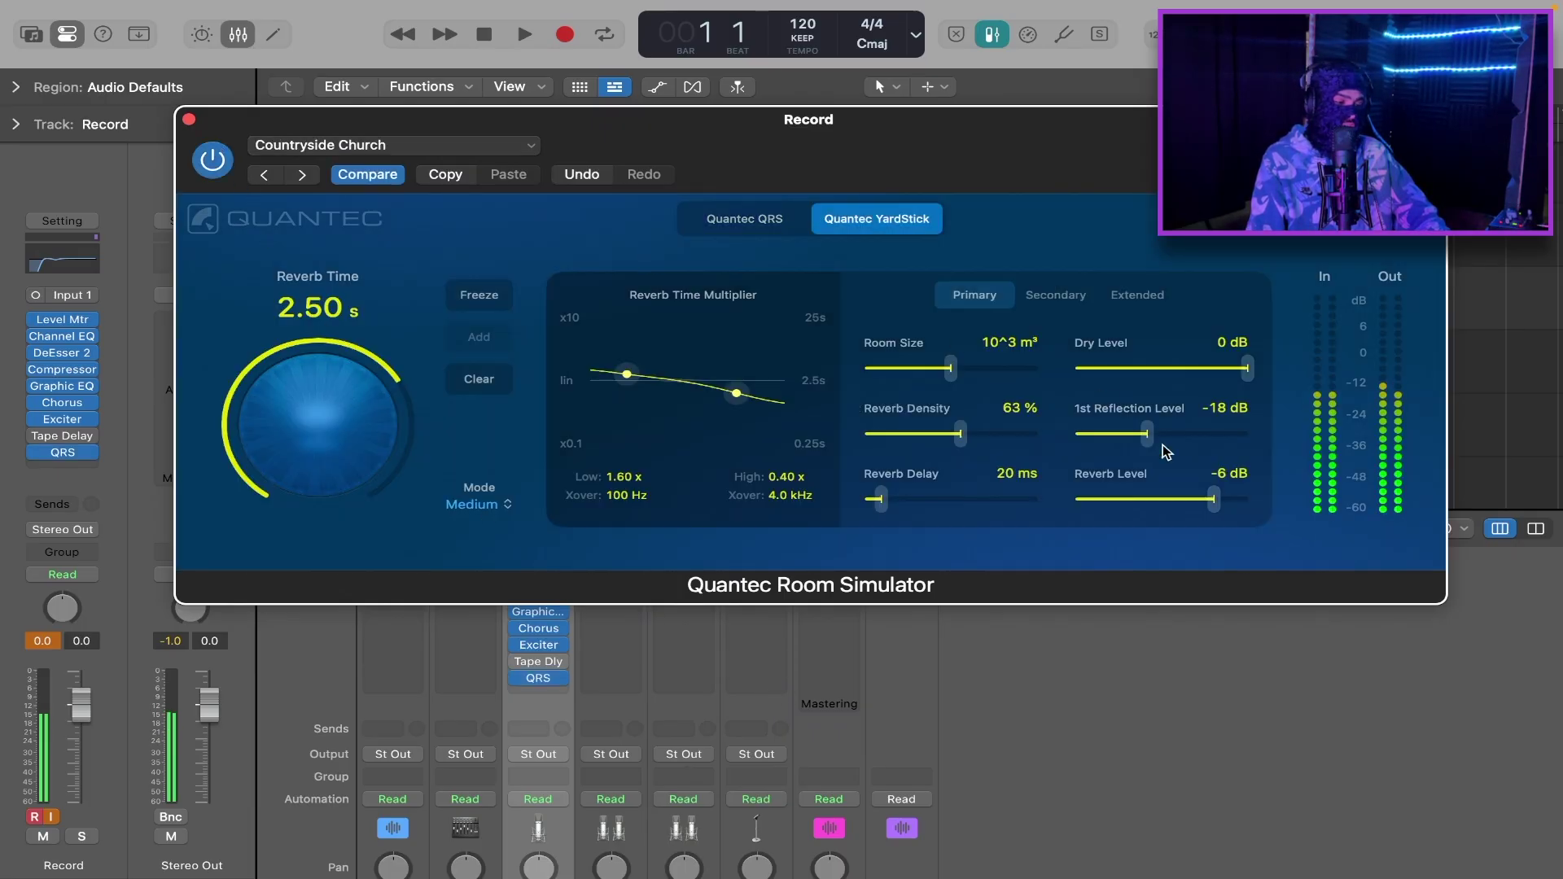
Set the Quantec Room Simulator's reverb level to -18 dB, bypass the reverb and close it
drag(1214, 503, 1132, 507)
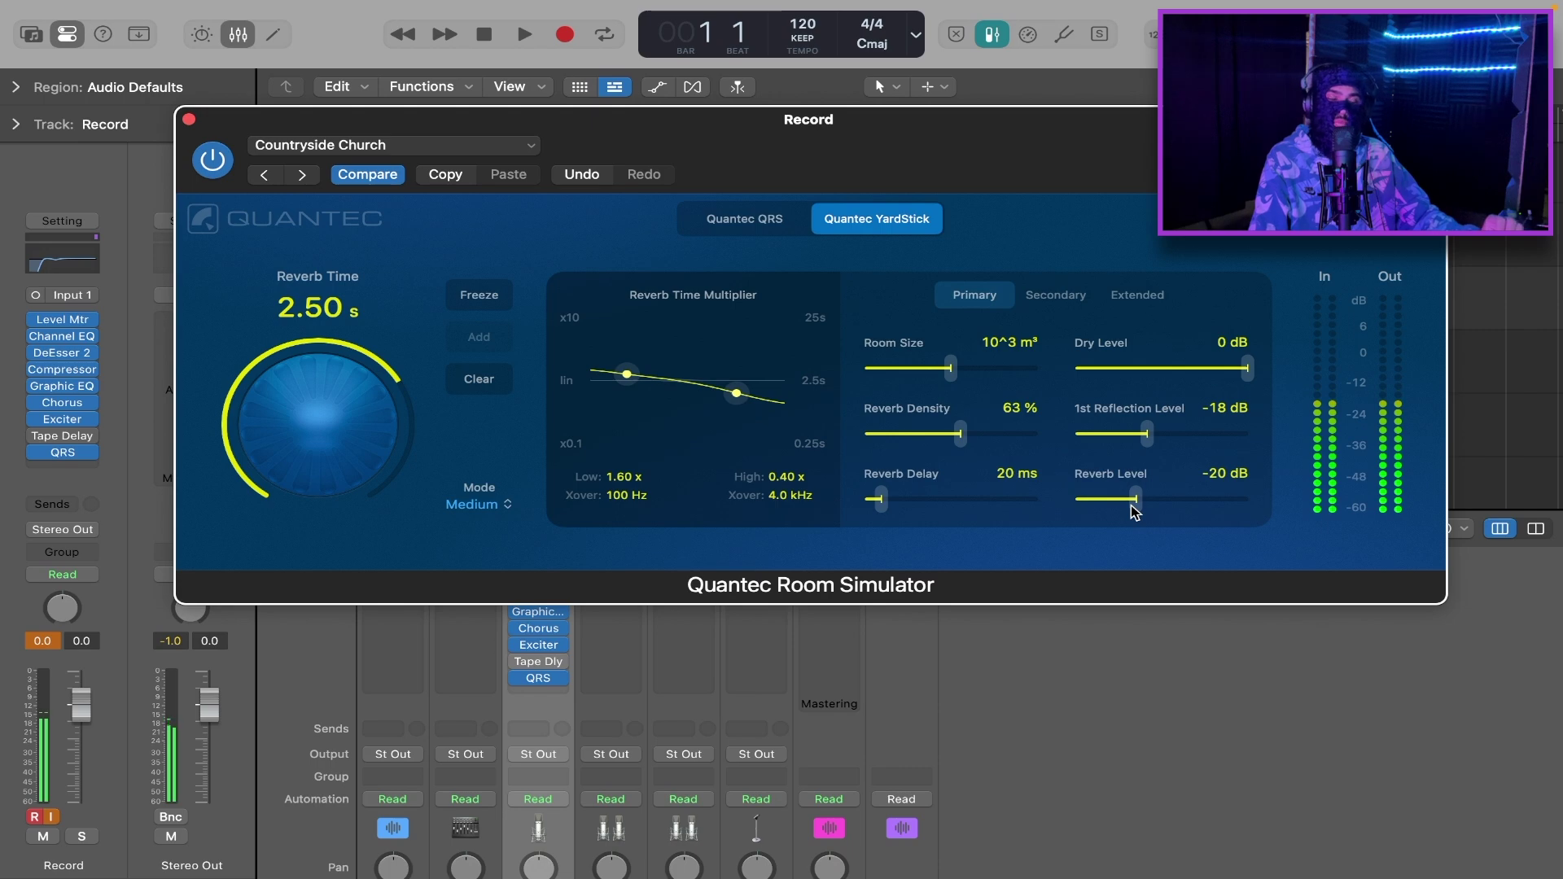
drag(1131, 505, 1167, 511)
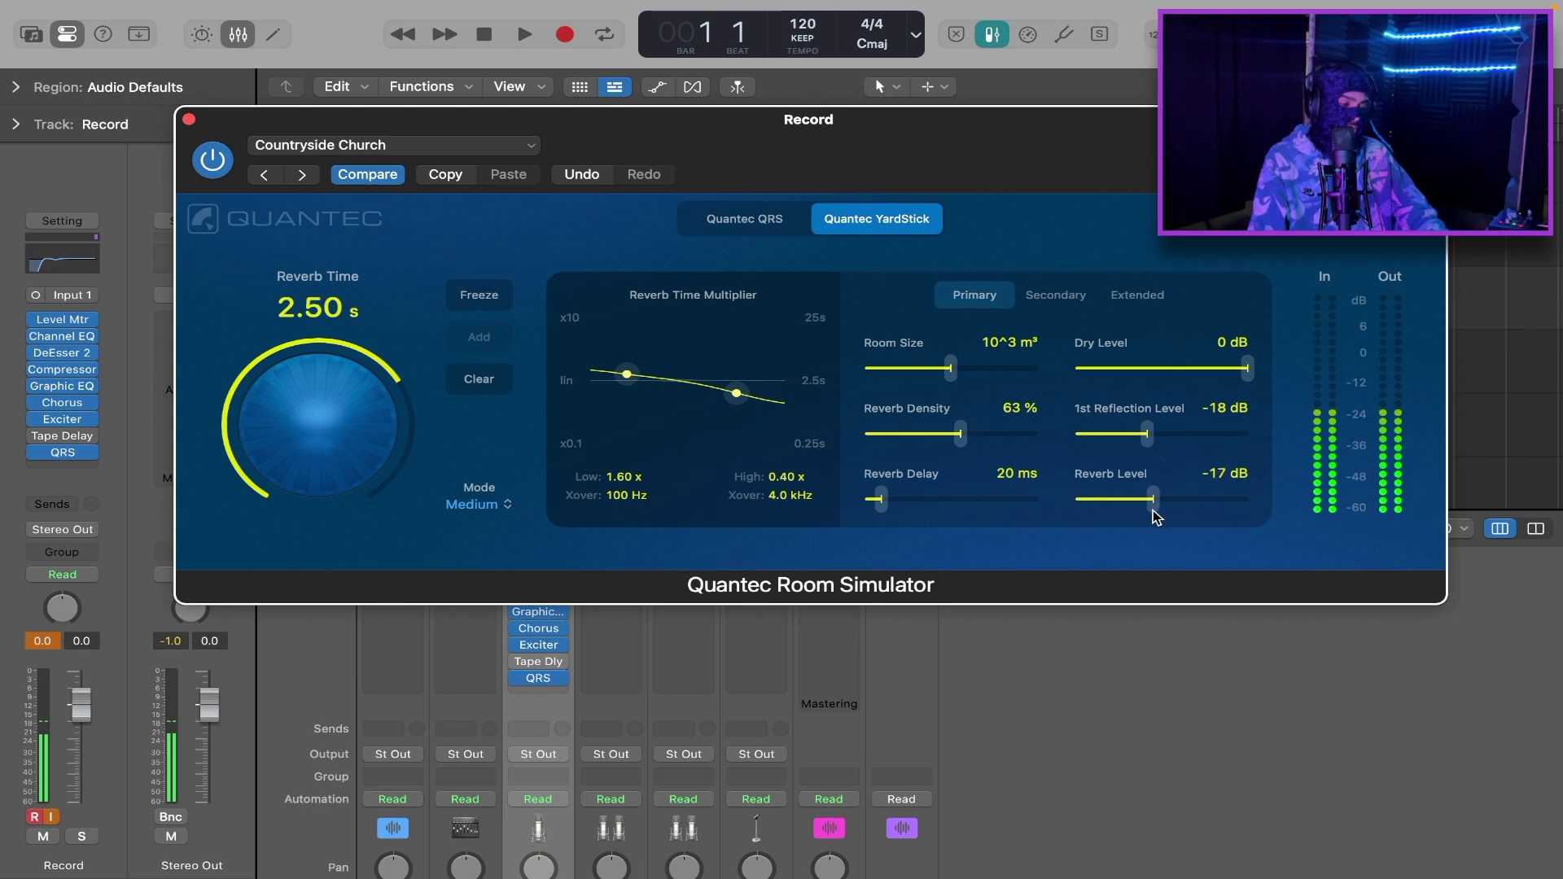
drag(1151, 510, 1146, 508)
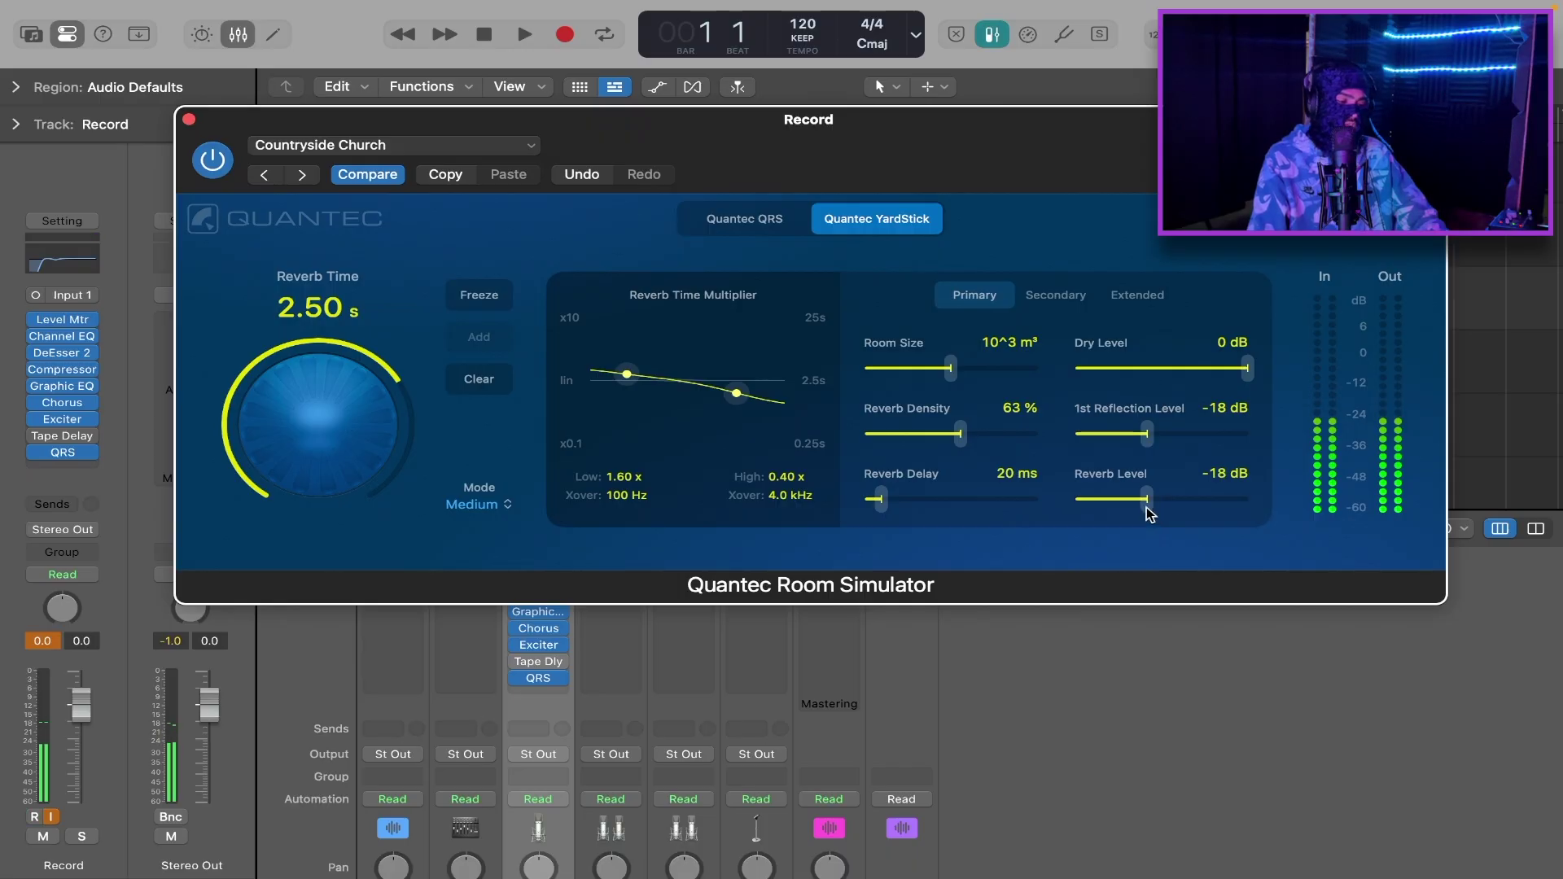
click(212, 161)
click(189, 119)
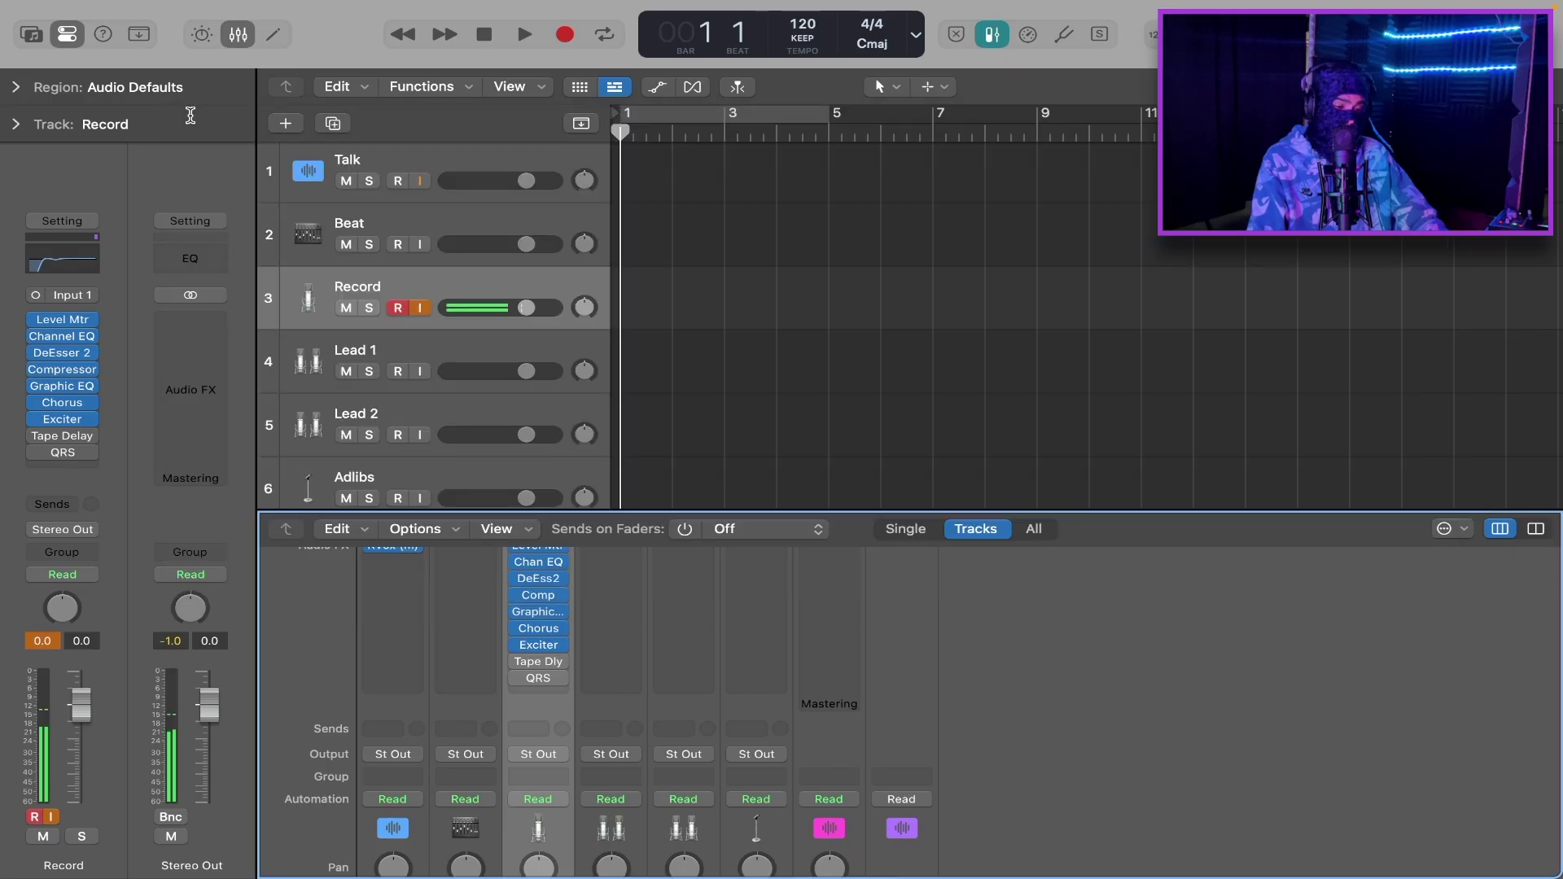
Copy the Record track's channel strip setting and paste it onto the Lead 1, Lead 2 and Adlibs tracks
scroll(520, 721, up, 5)
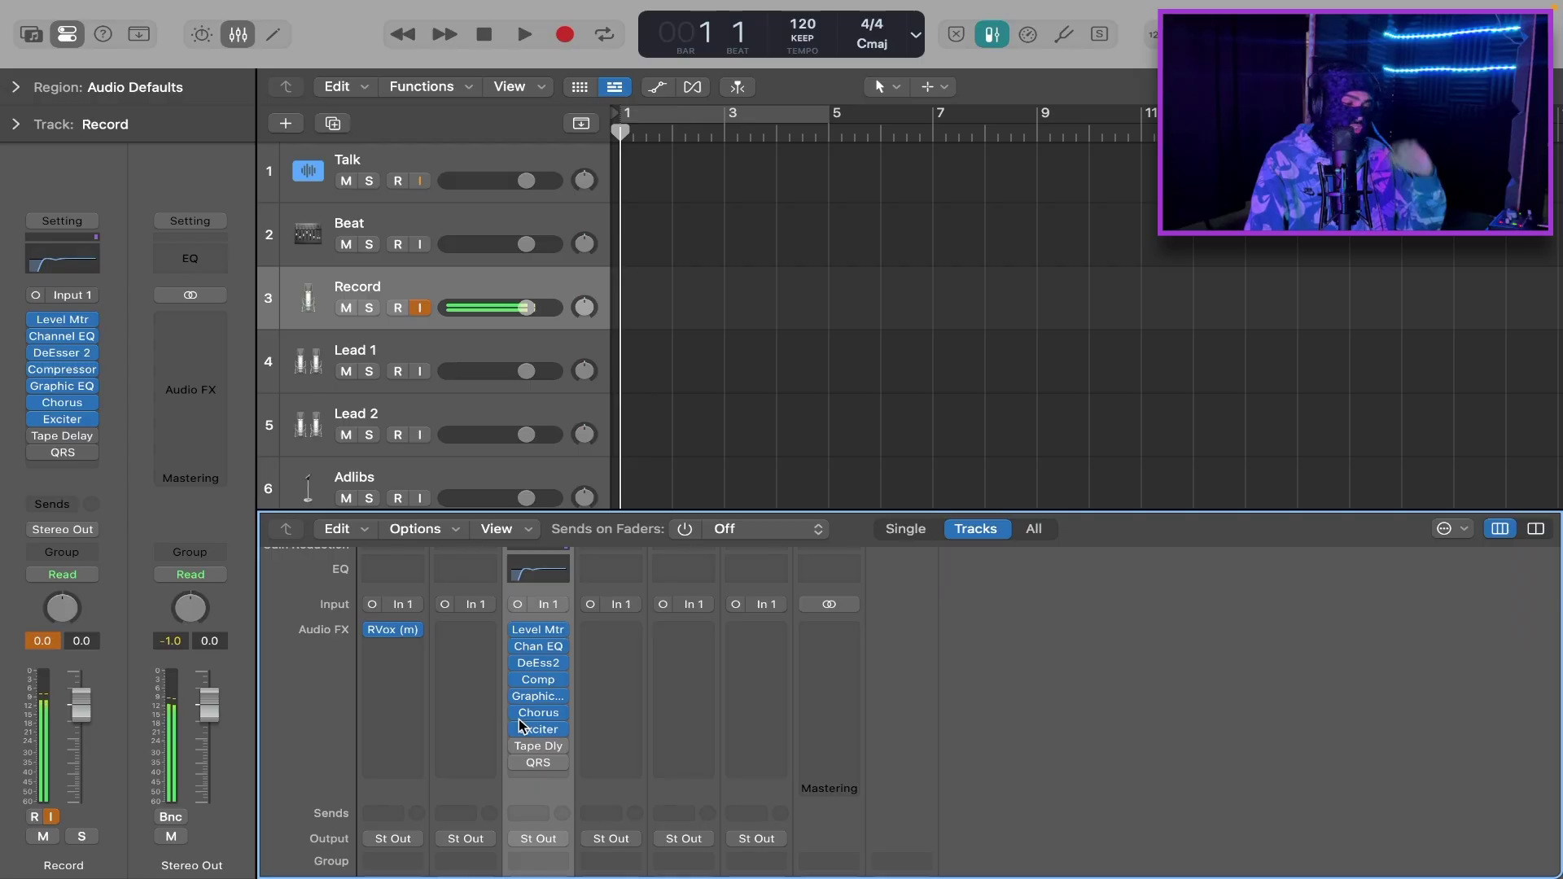
scroll(649, 687, up, 2)
click(539, 578)
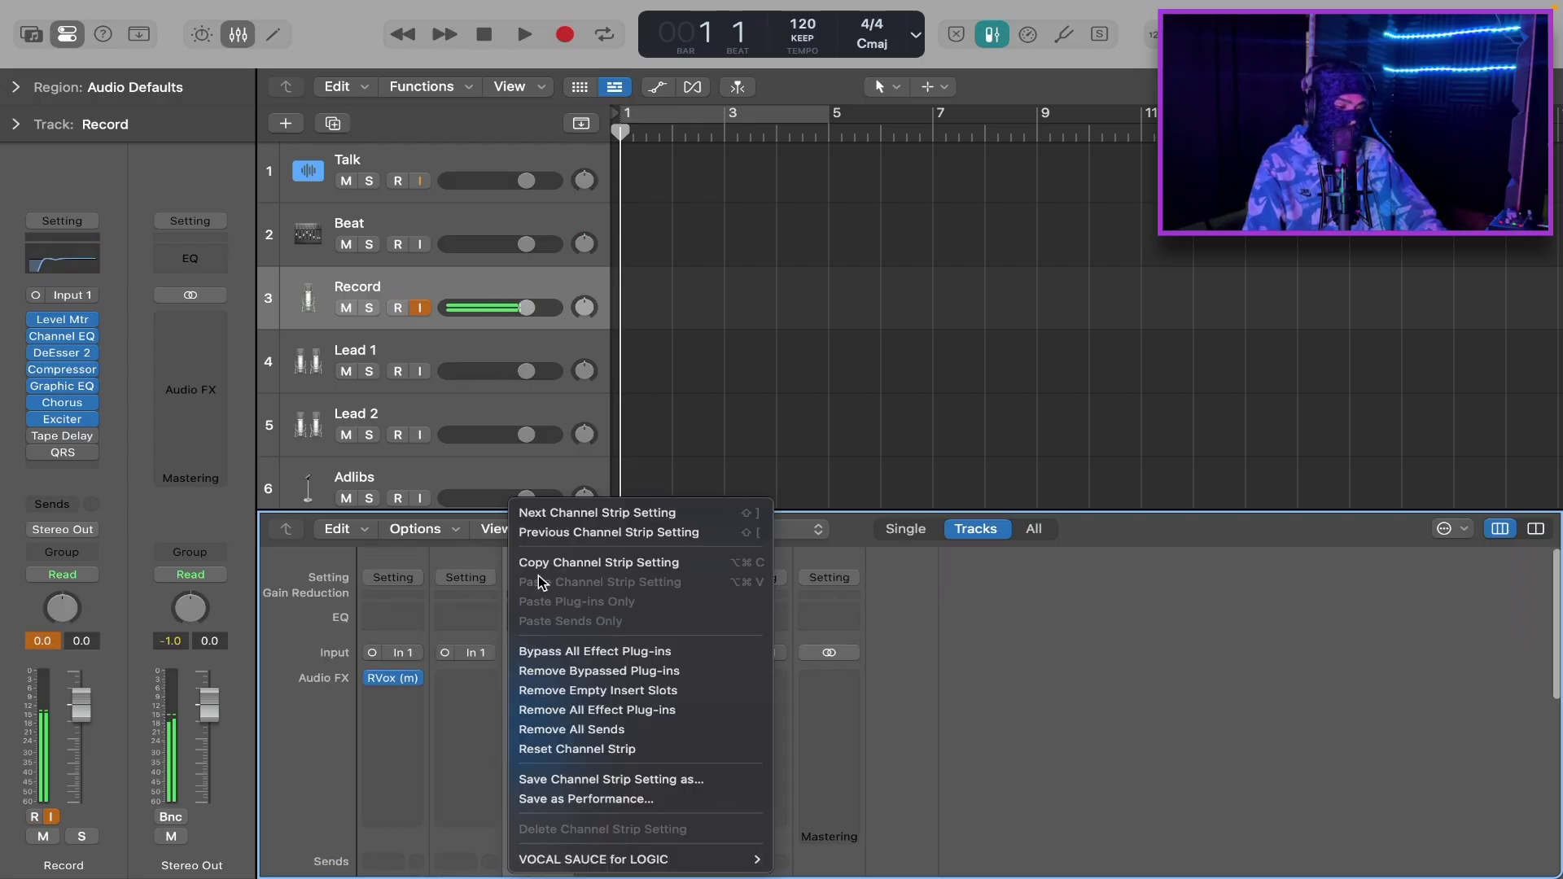
click(621, 562)
click(620, 578)
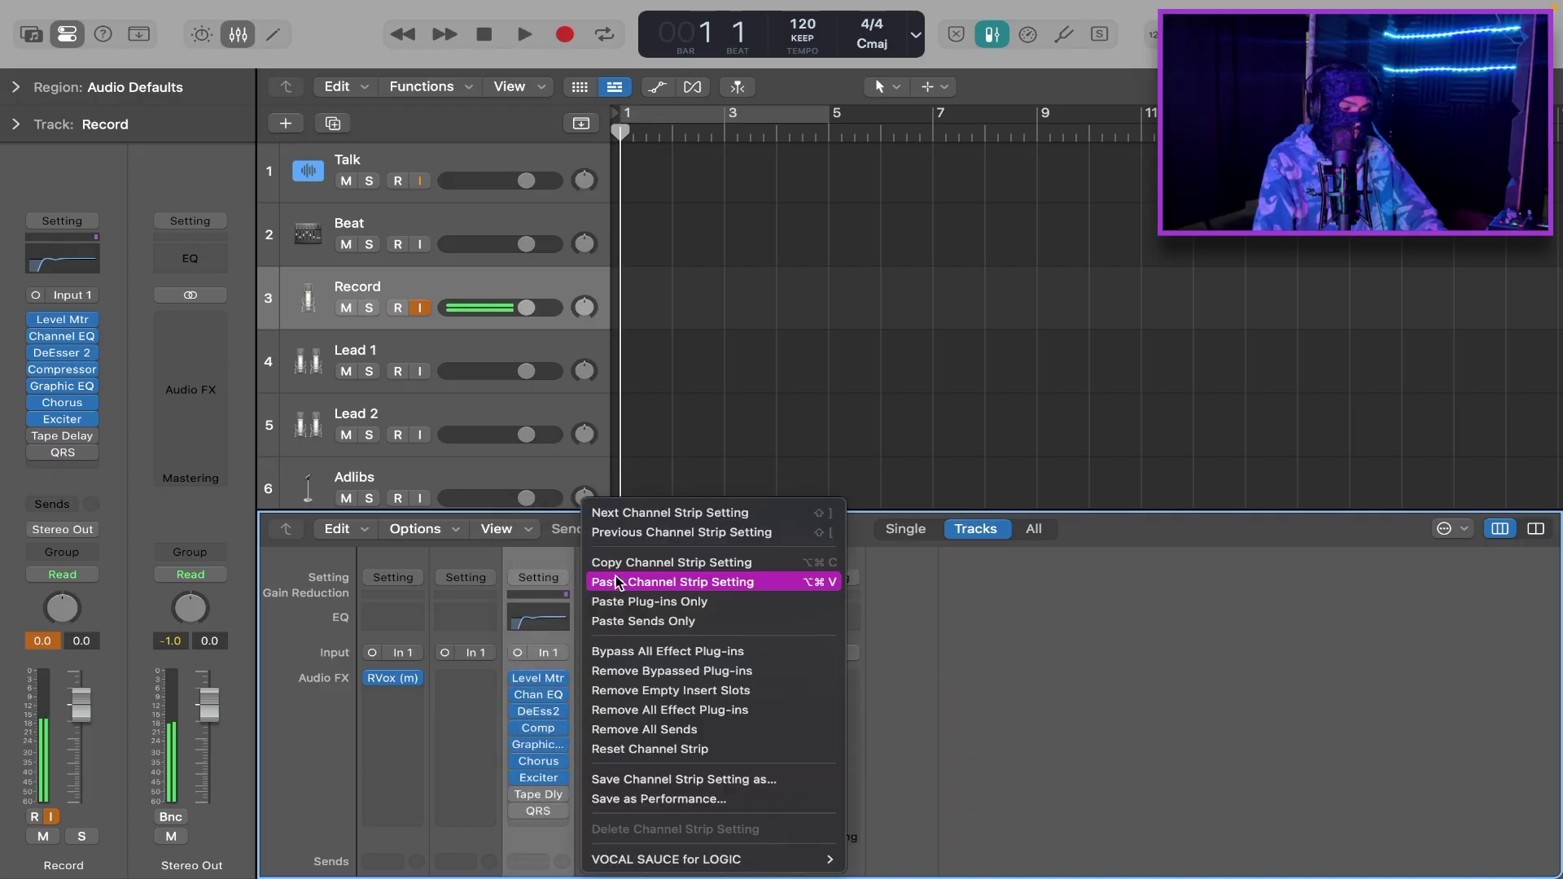
click(720, 581)
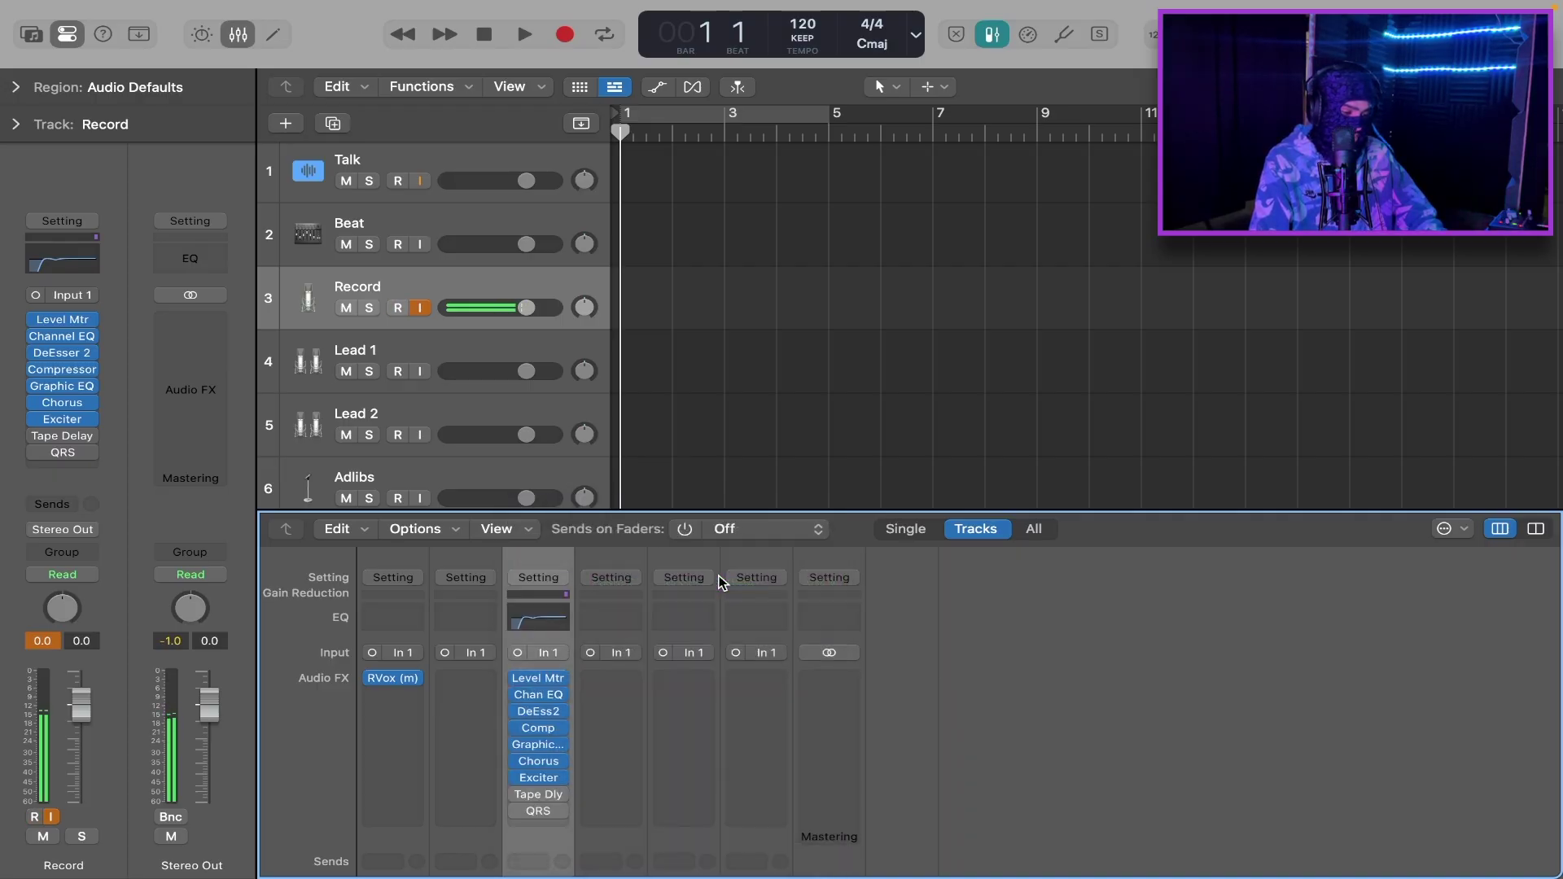
click(702, 580)
click(715, 583)
click(757, 579)
click(835, 586)
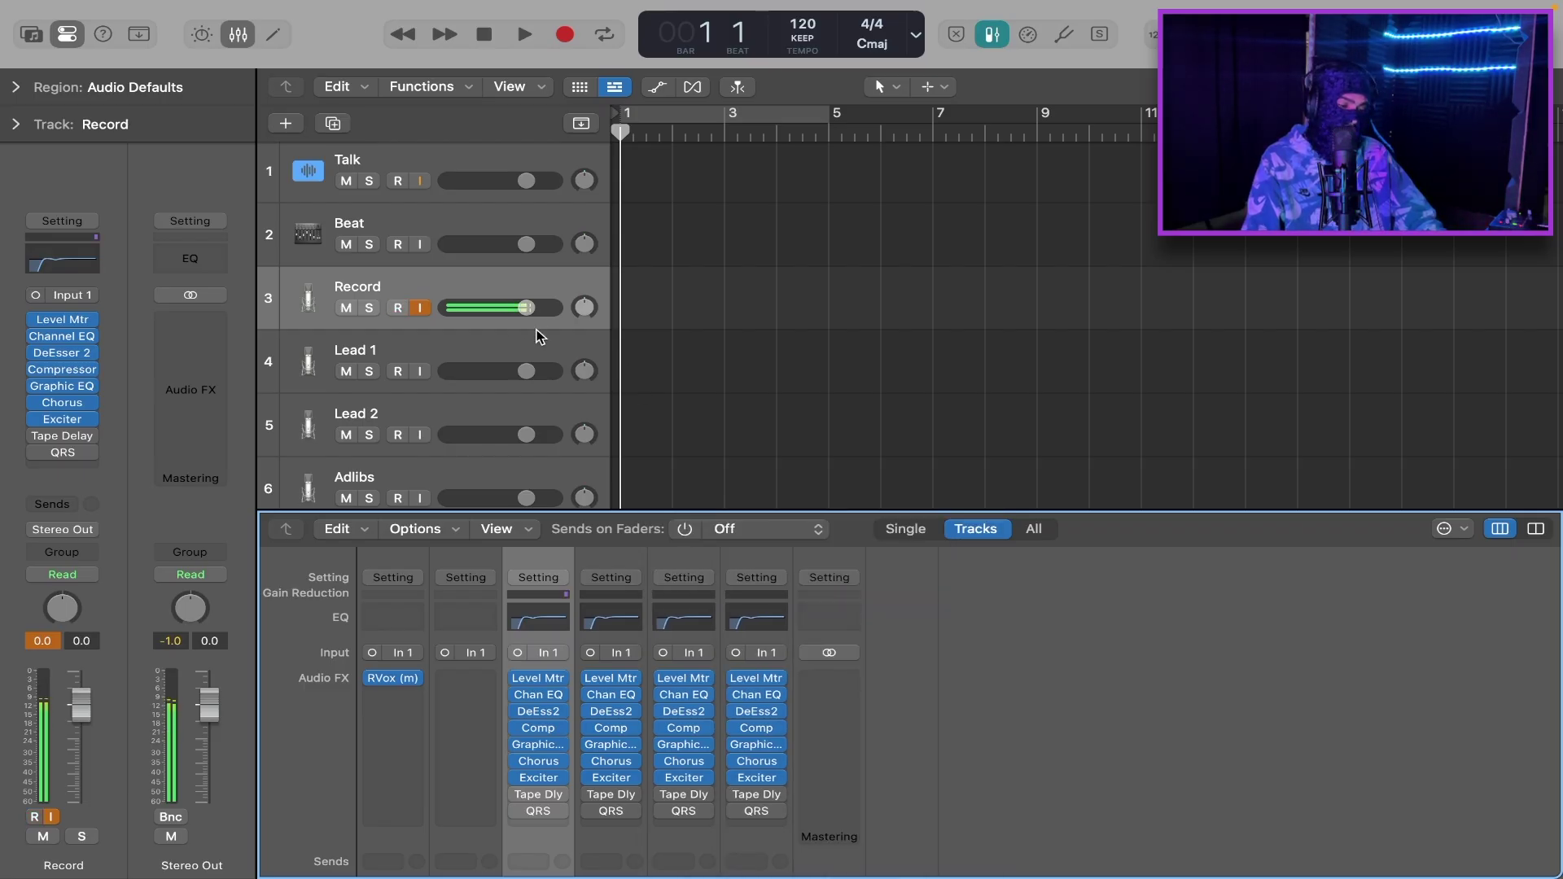
Load the Phone Filter Wide Band preset in the Adlibs track's Channel EQ, set its overall gain to +0.9 dB and close it
scroll(489, 334, down, 2)
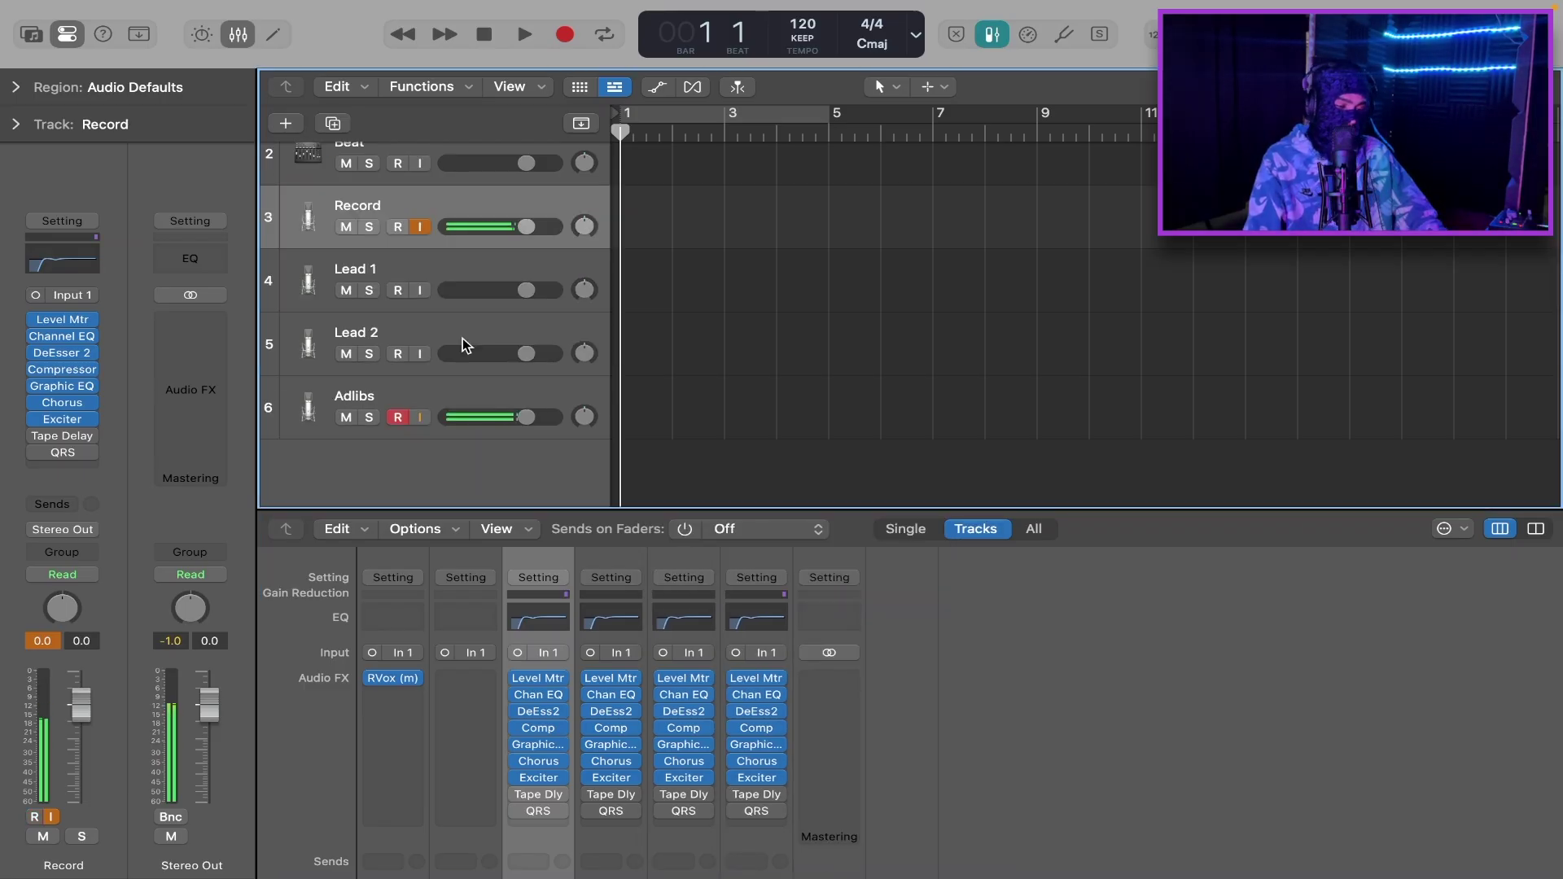
scroll(444, 218, up, 2)
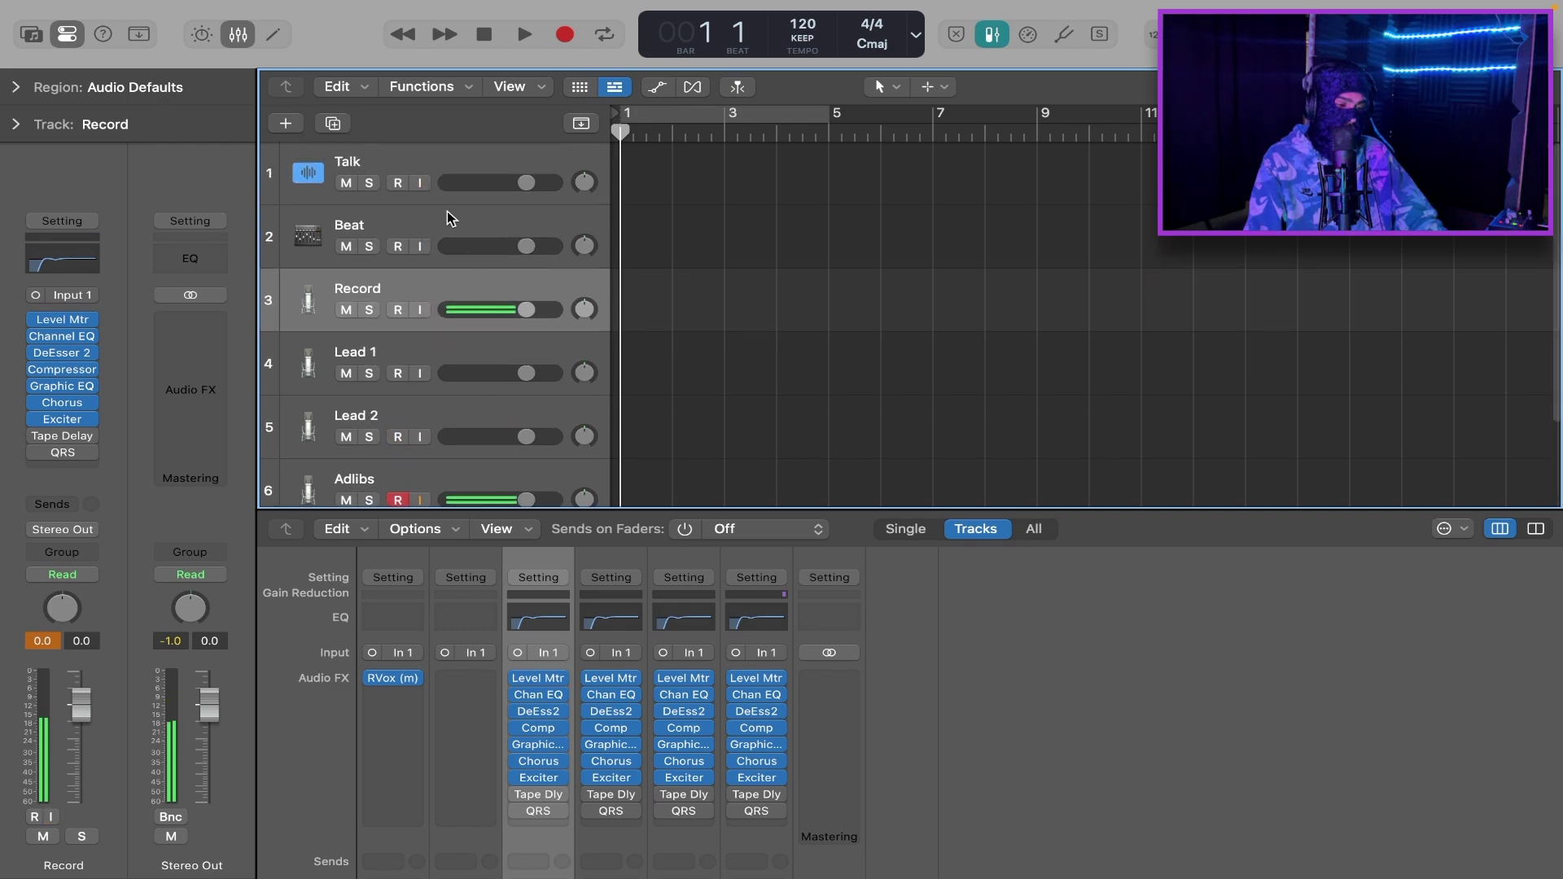
scroll(526, 409, down, 1)
click(518, 413)
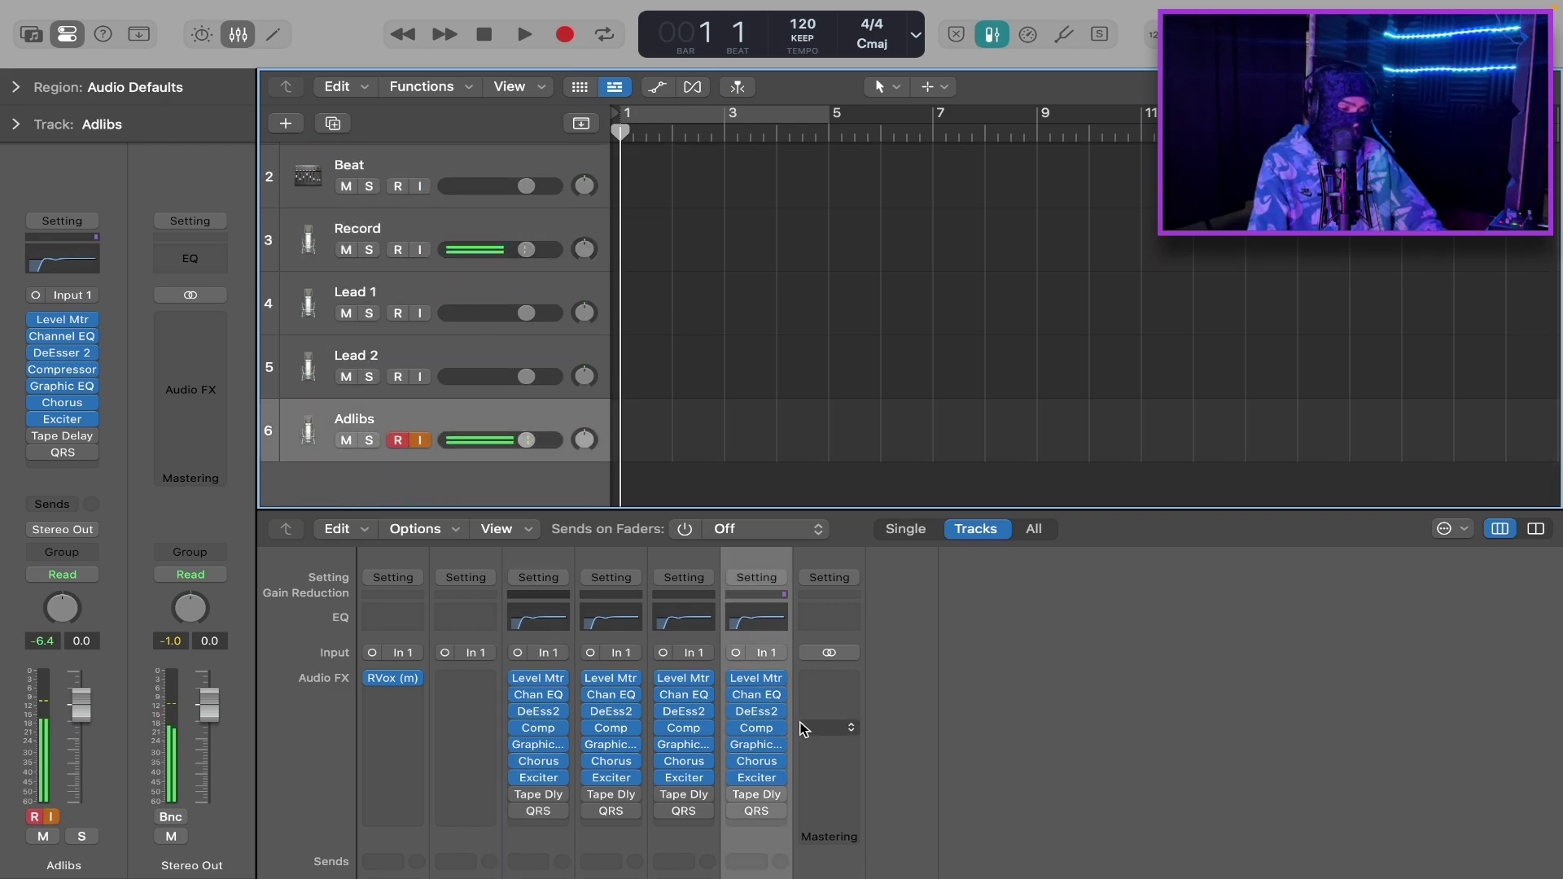
click(762, 693)
click(623, 277)
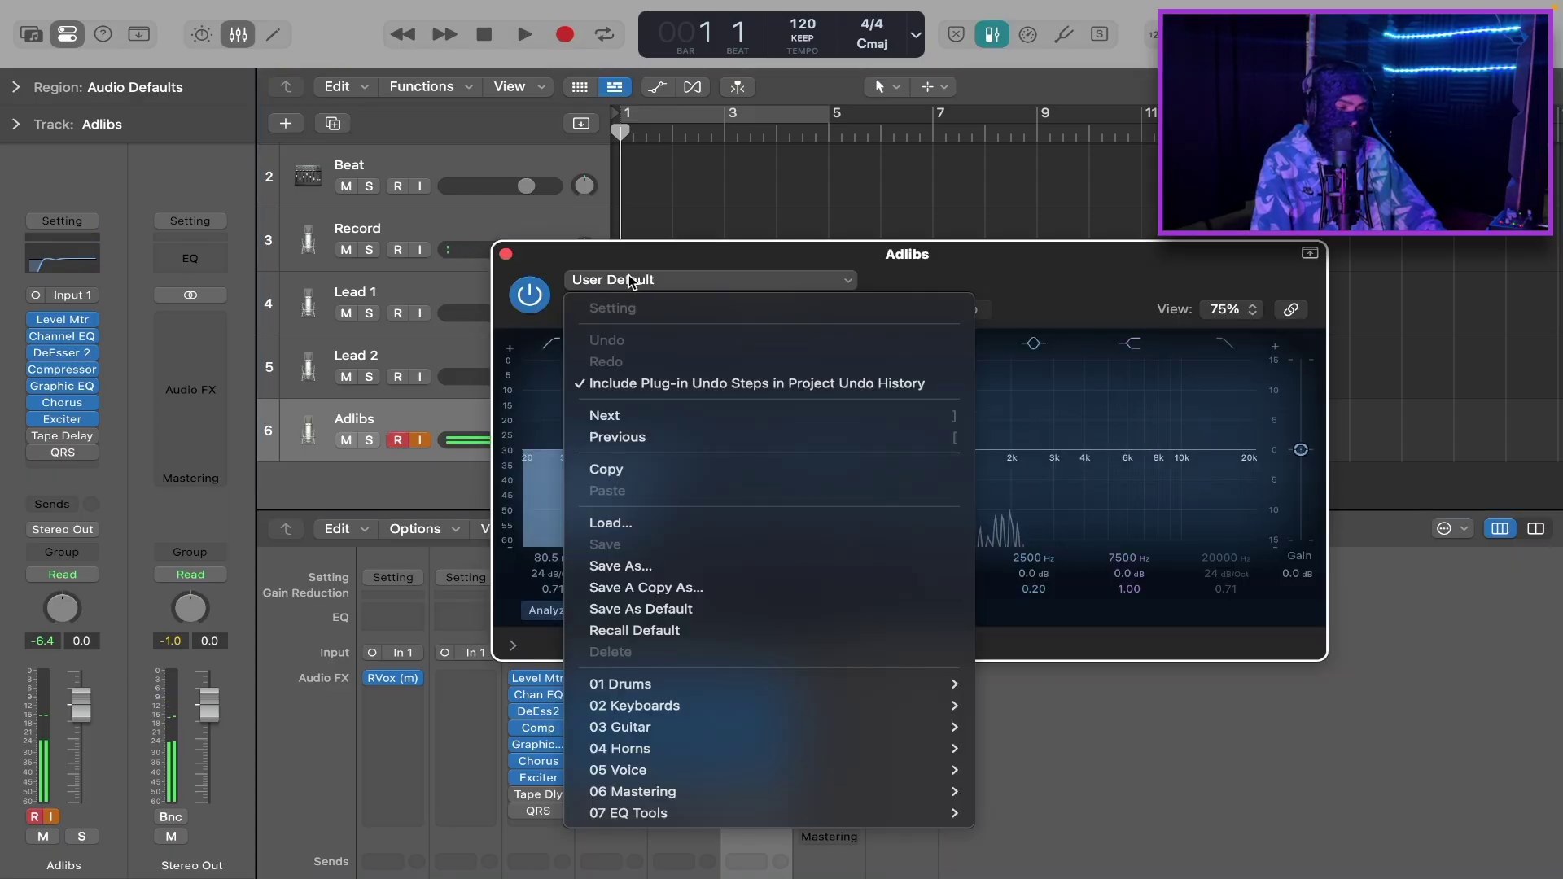
mouse_move(714, 815)
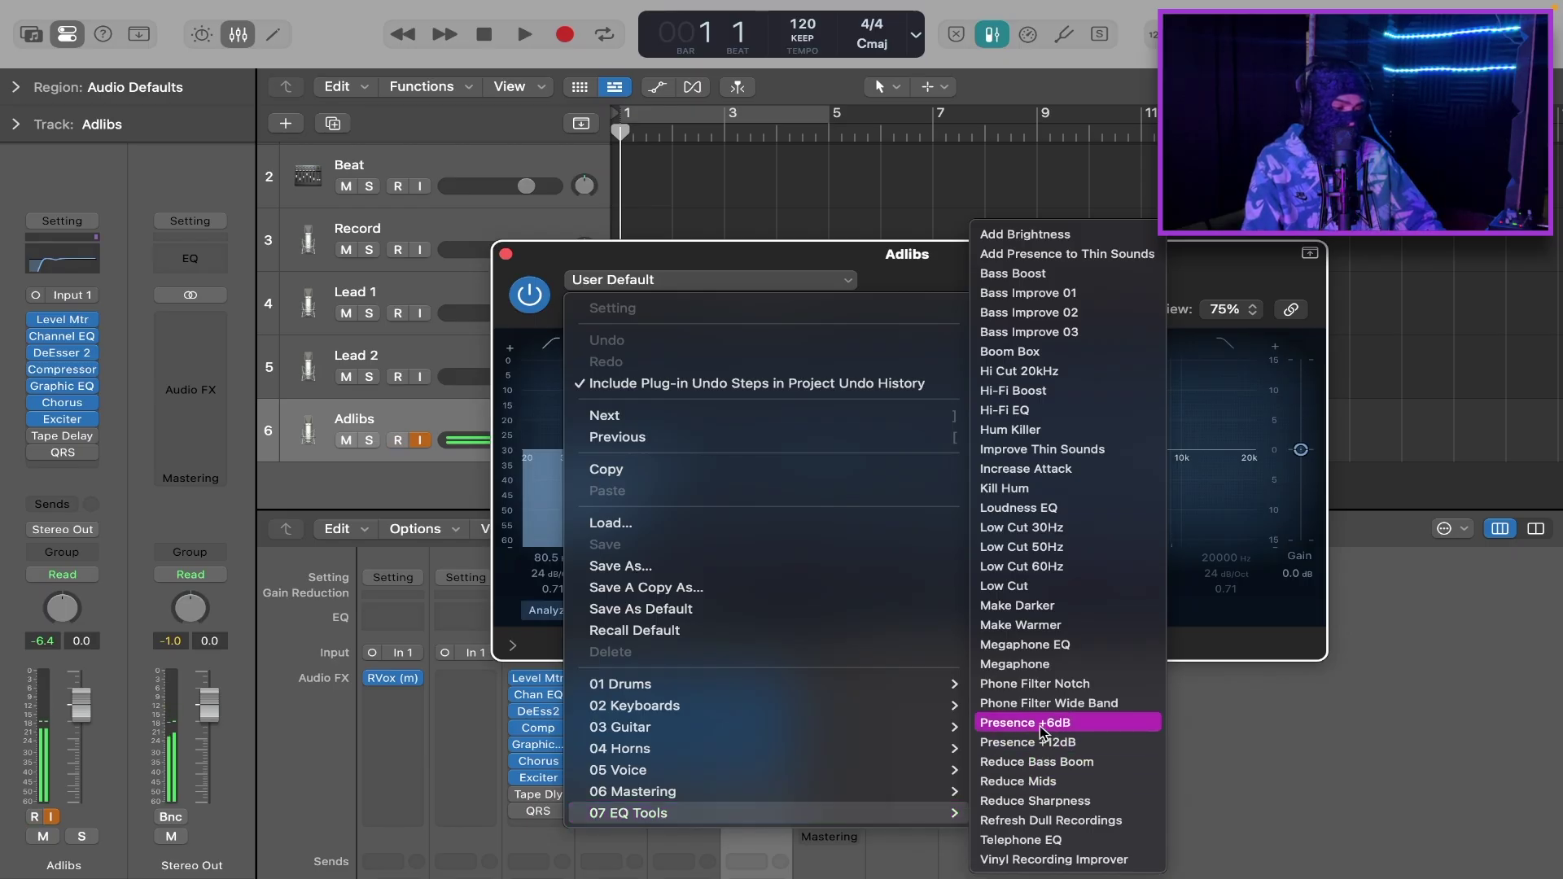
click(1056, 705)
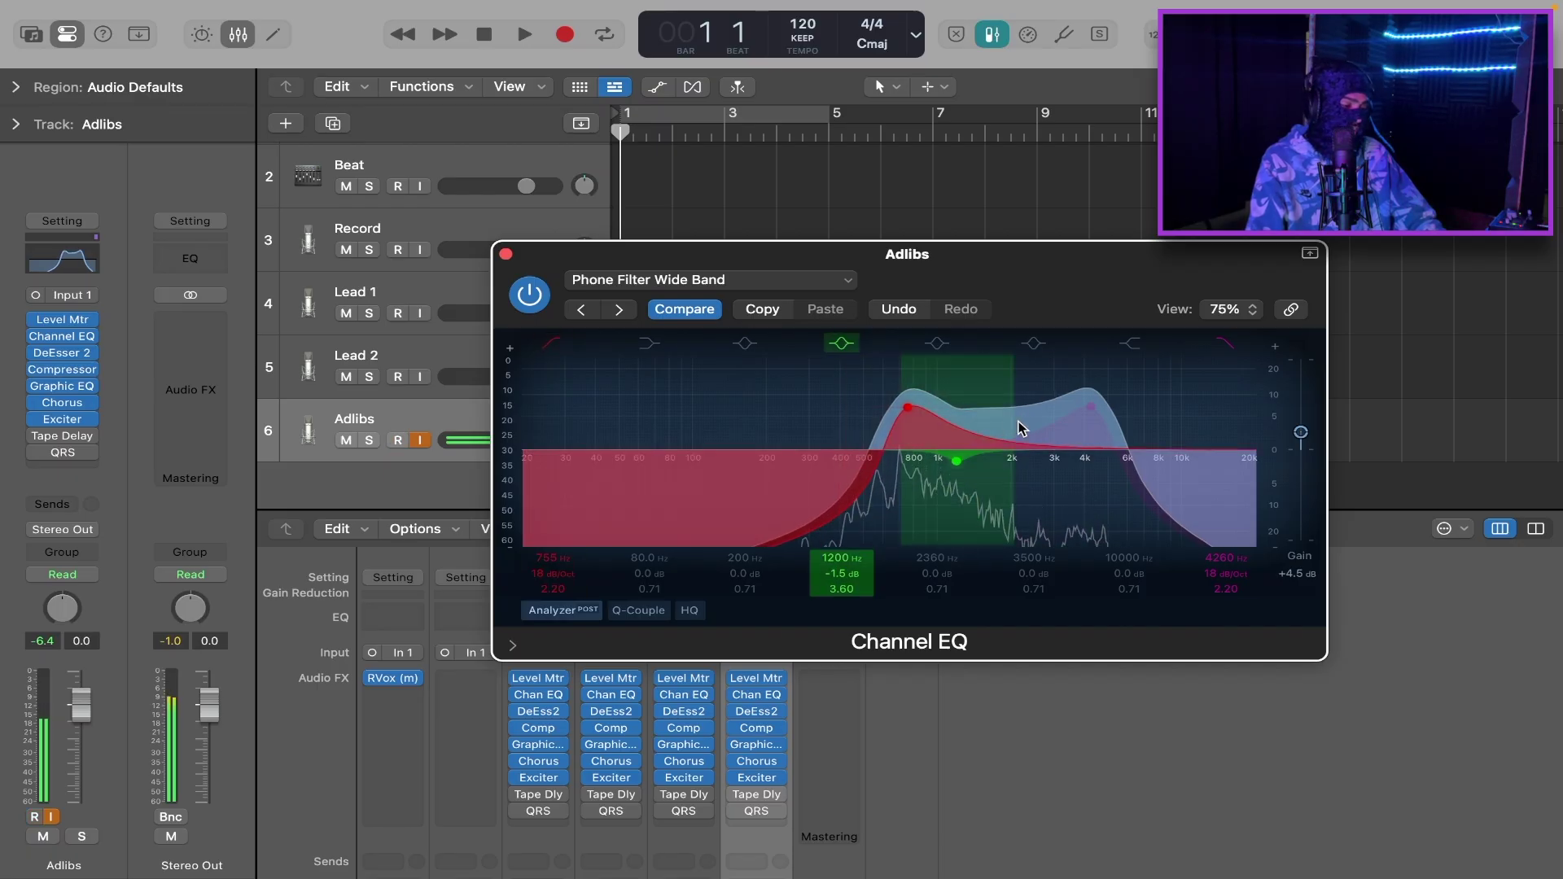
drag(1301, 433, 1306, 459)
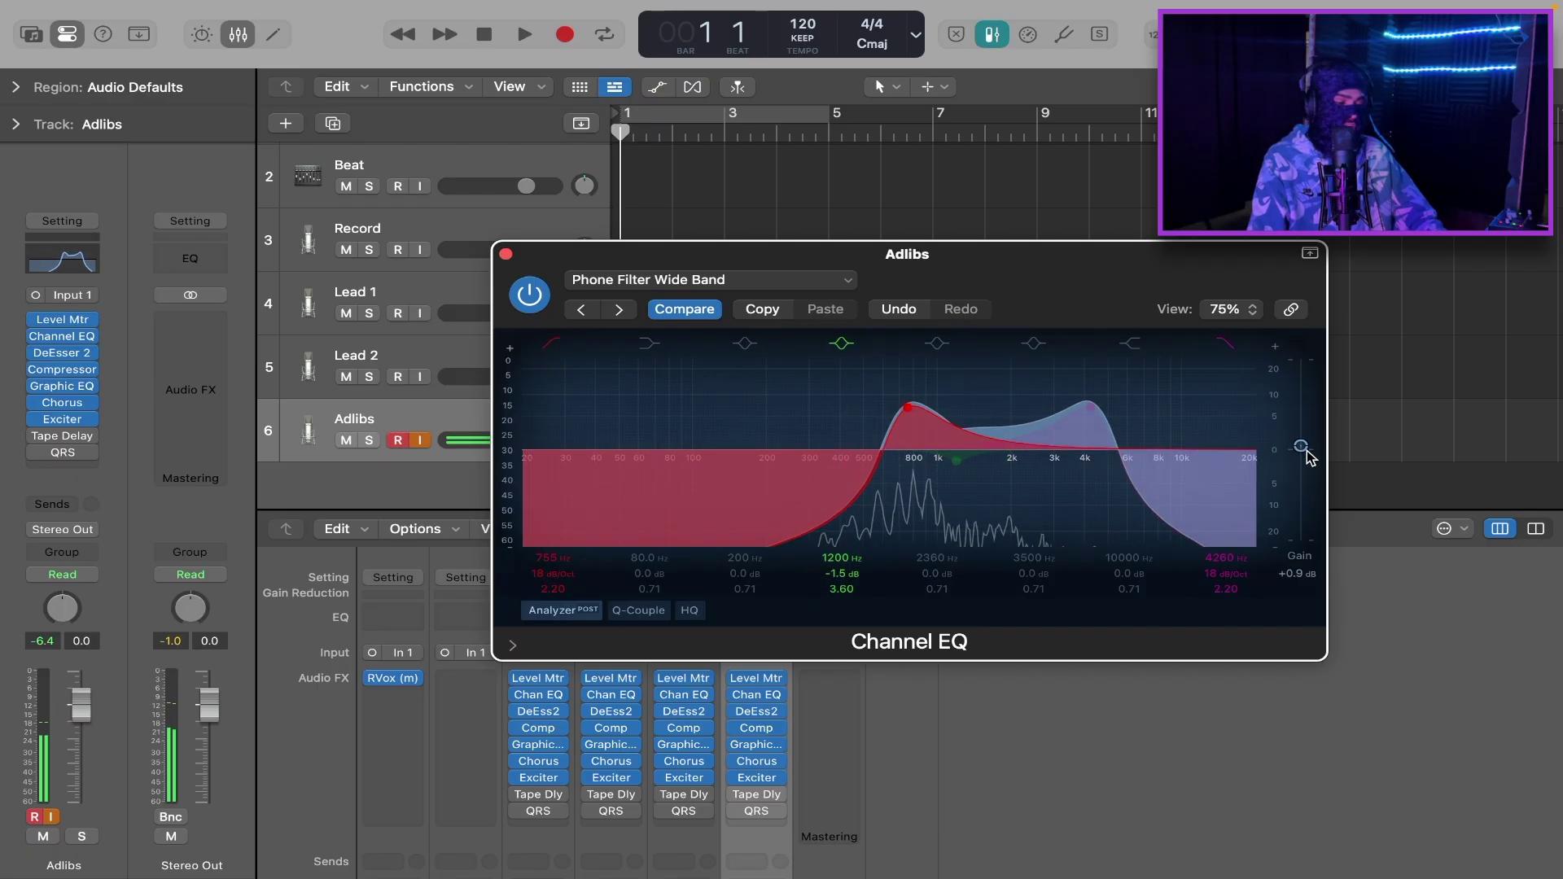
click(506, 254)
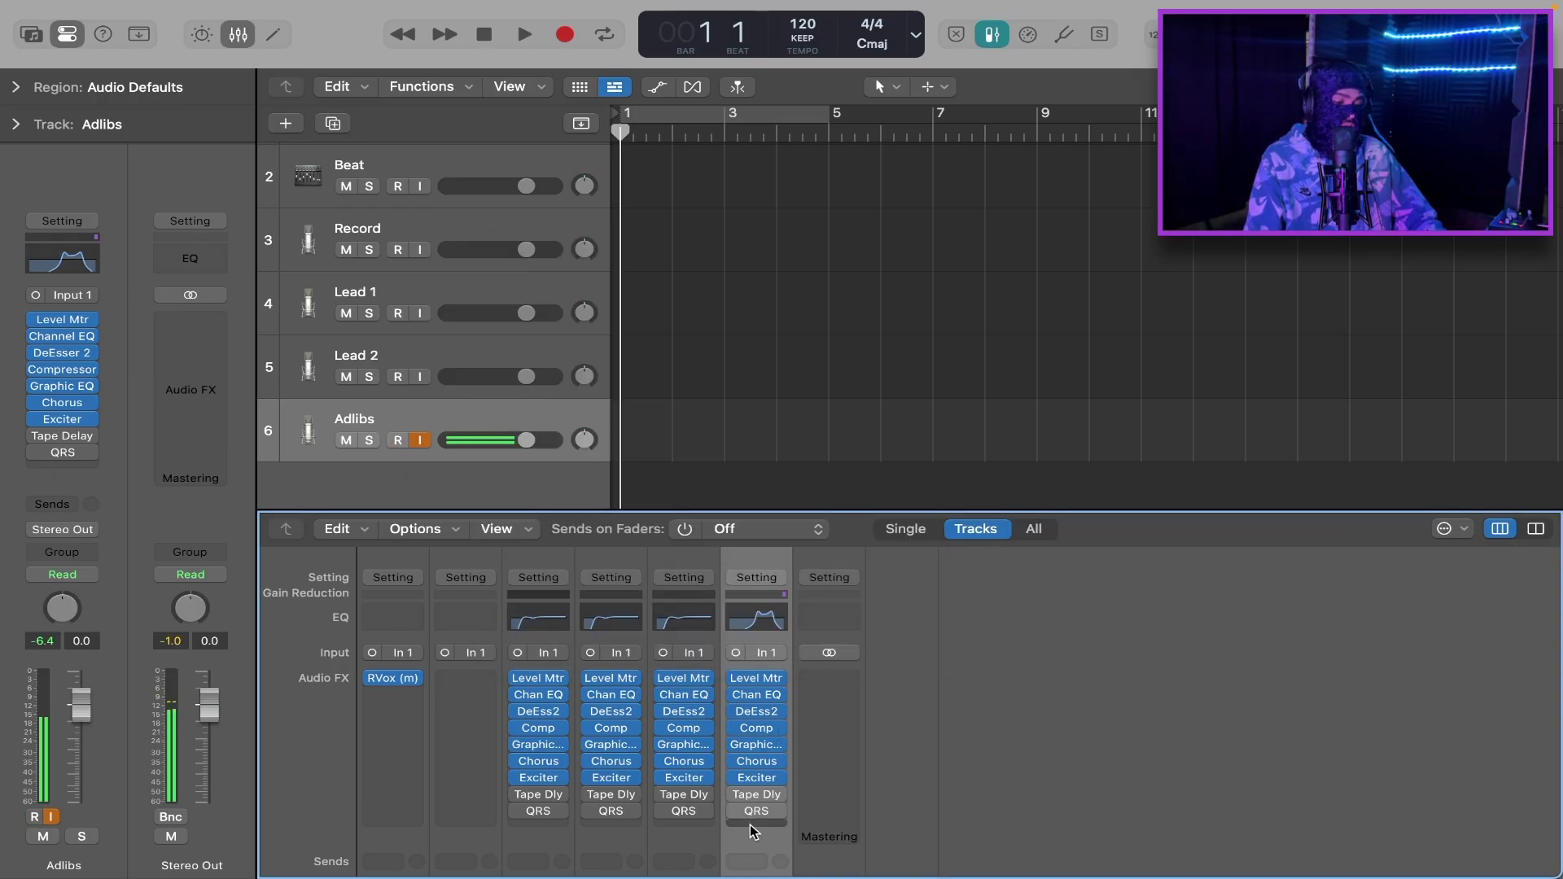
Set the wet level of the Adlibs track's Tape Delay to 20%, leaving the plug-in bypassed and closed
click(770, 796)
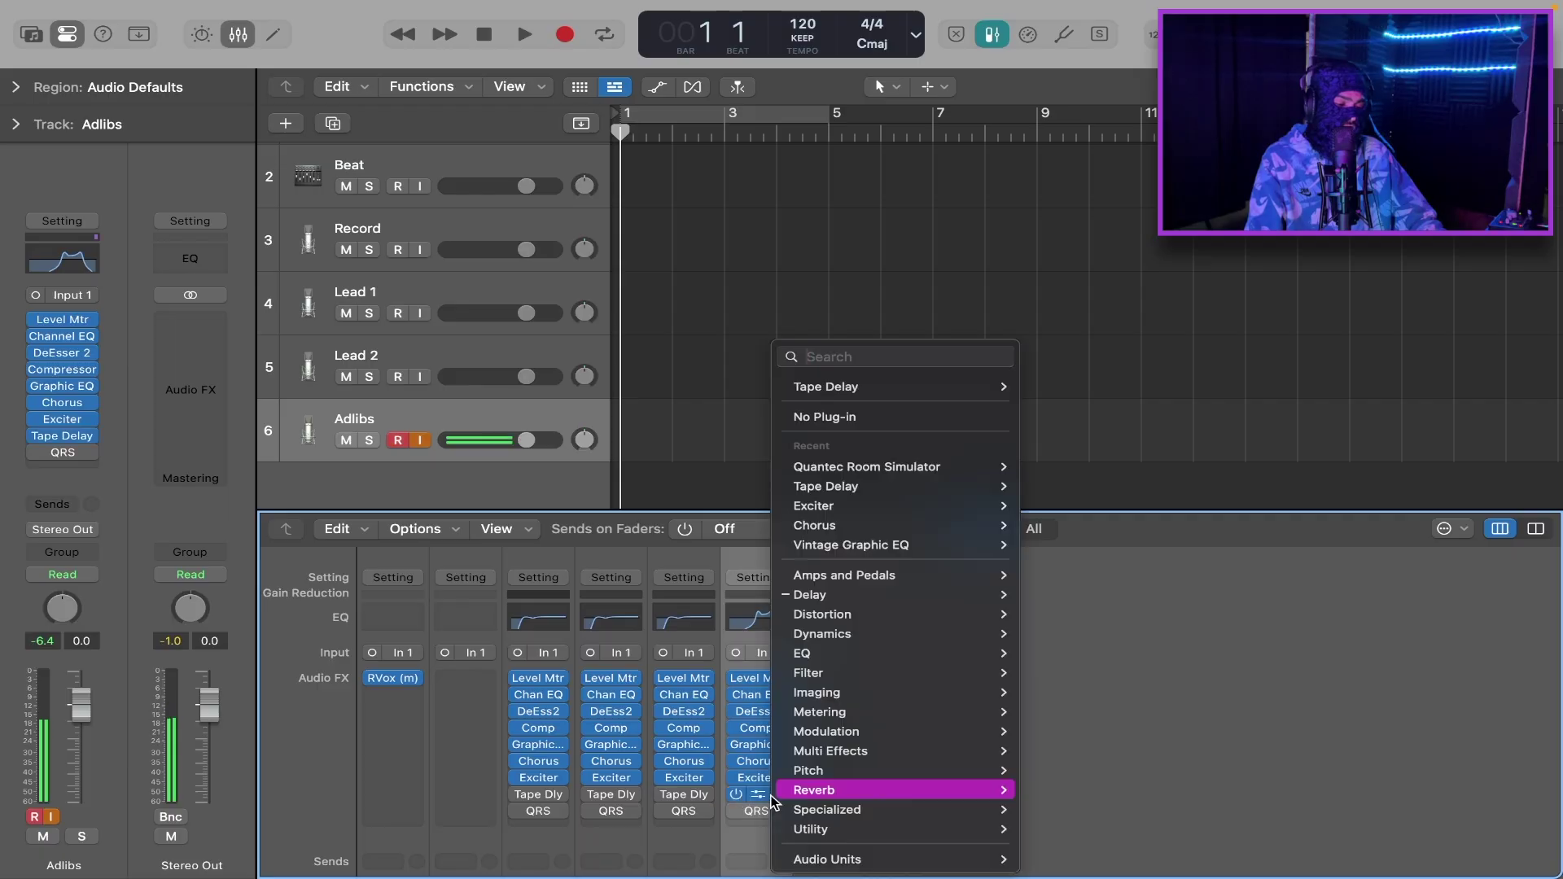
click(752, 793)
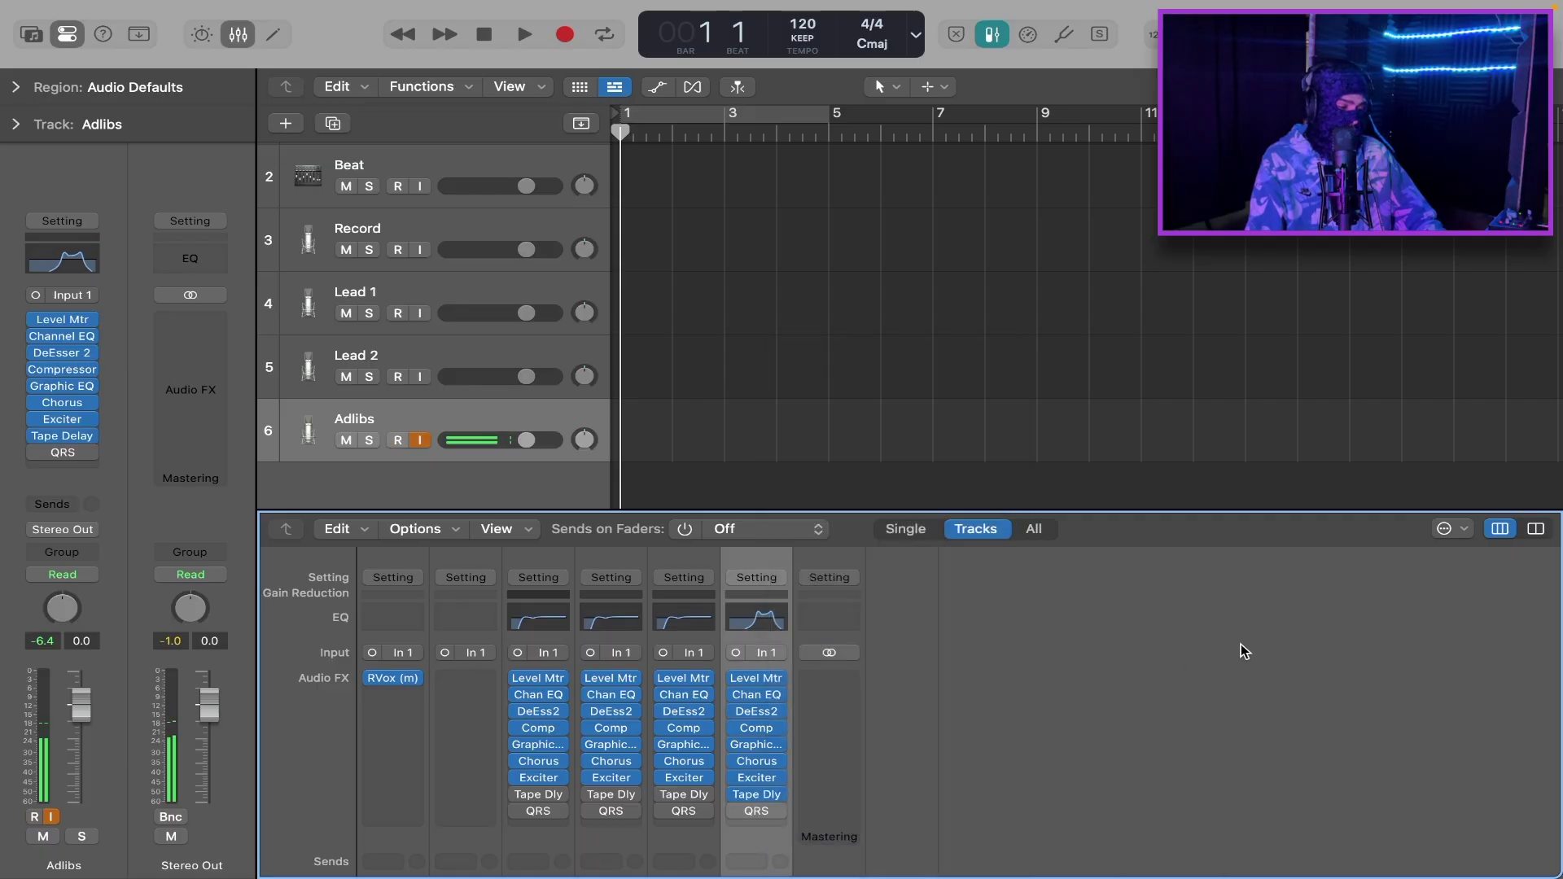
click(758, 794)
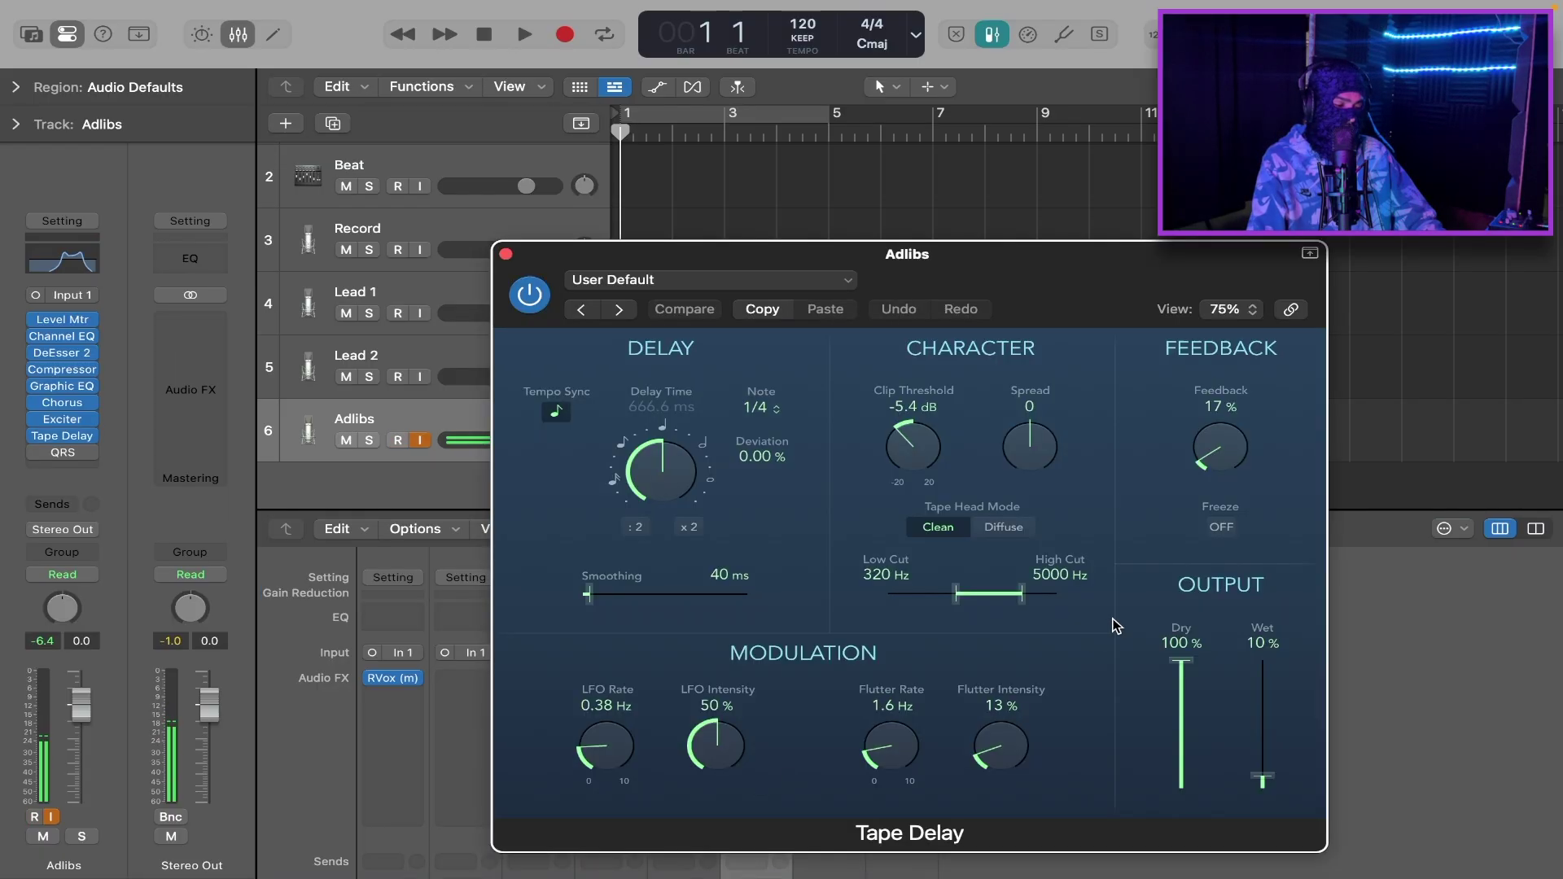
drag(1274, 781, 1274, 770)
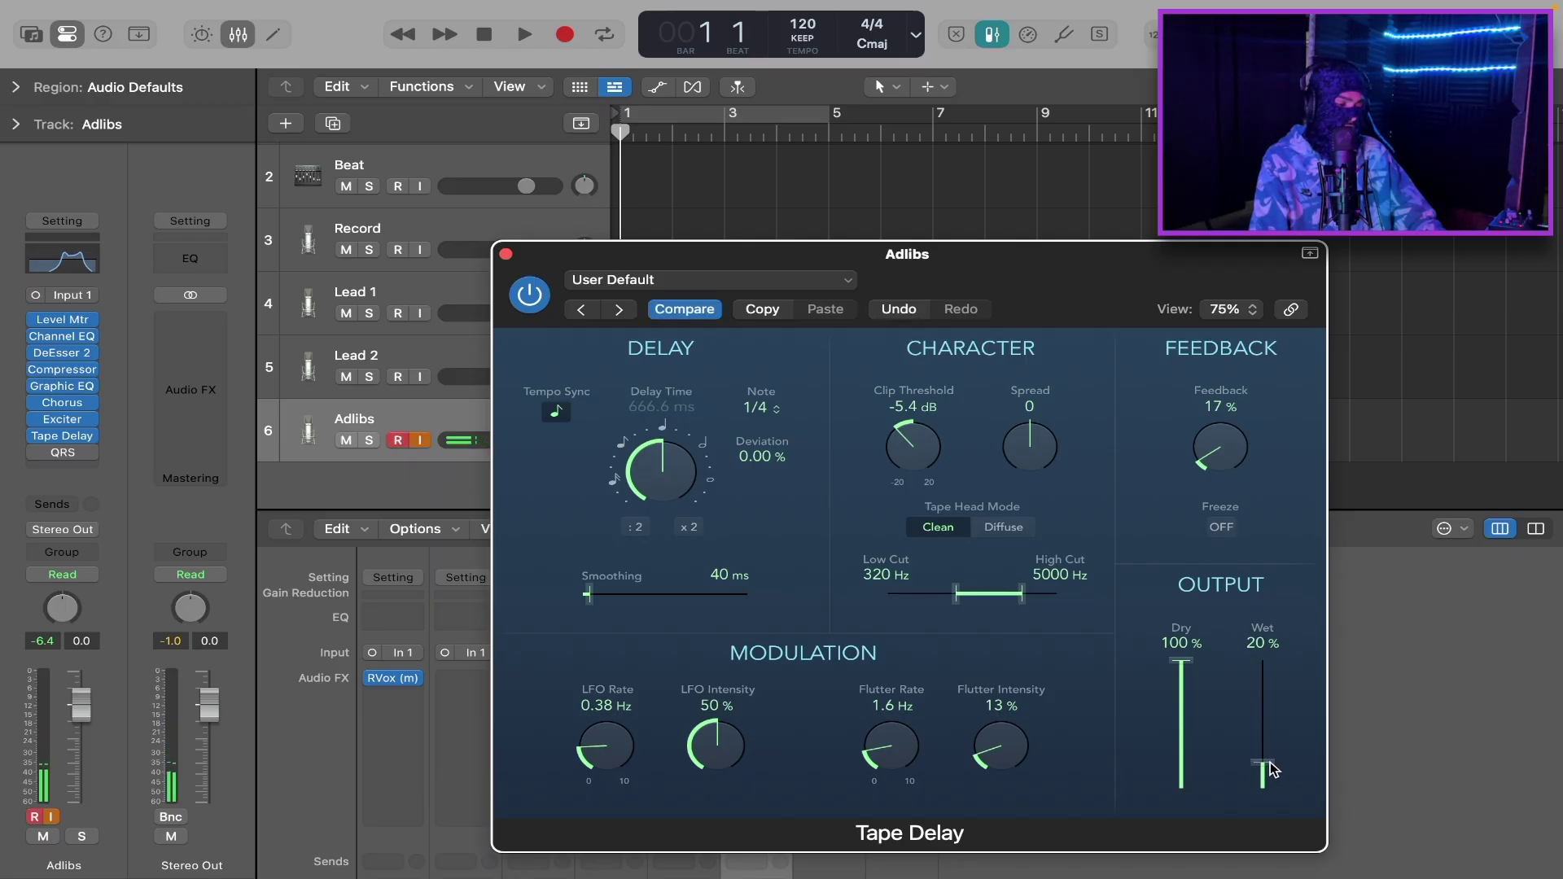
click(505, 254)
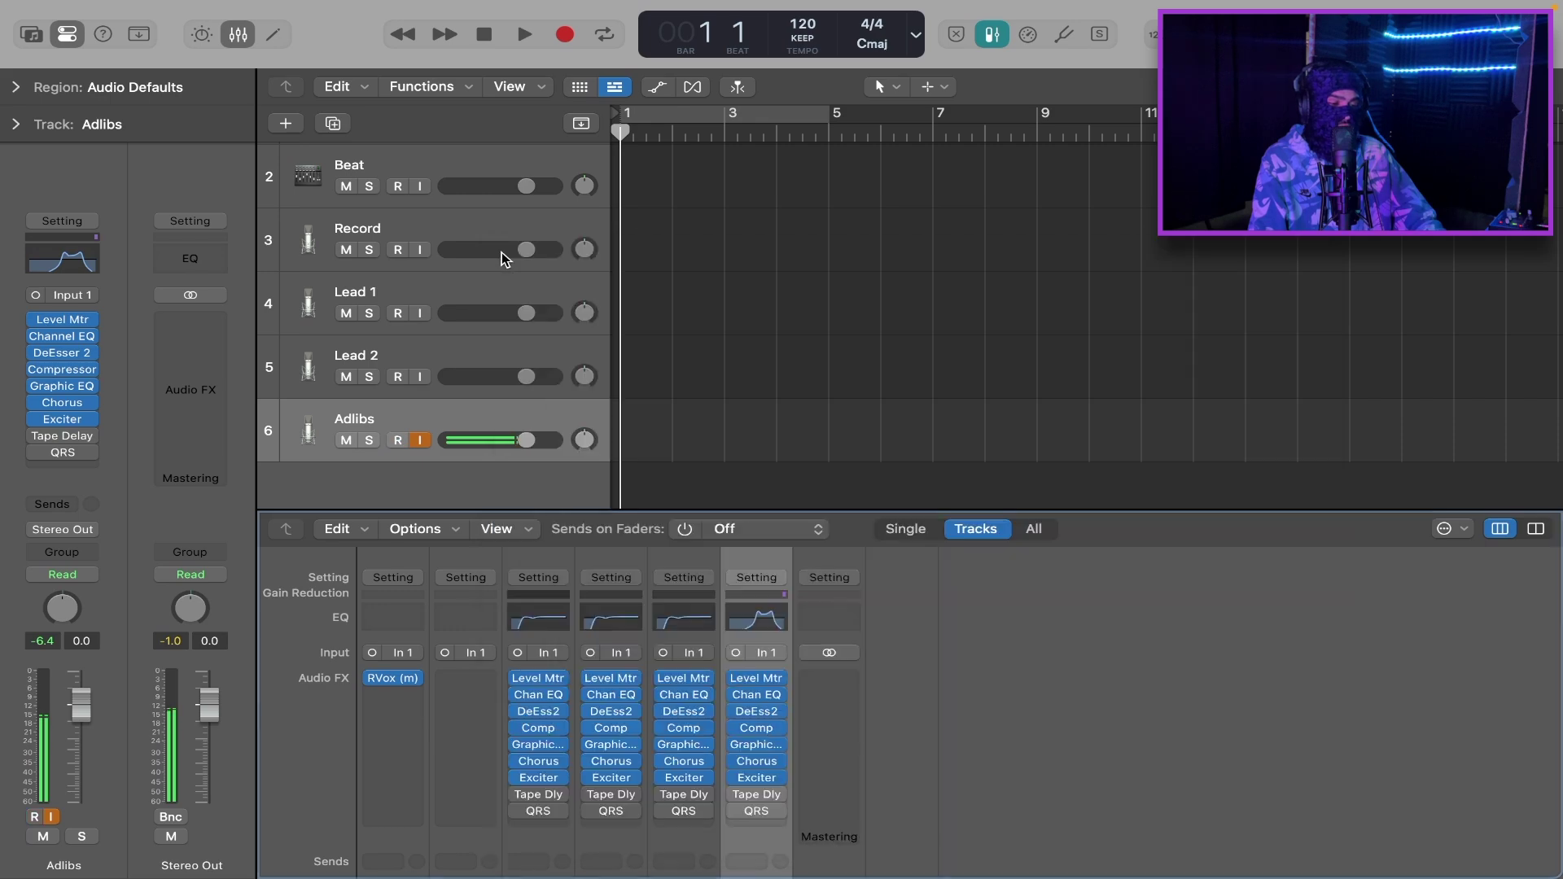
Set the reverb level of the Adlibs track's Quantec Room Simulator to -16 dB, leaving the plug-in bypassed and closed
click(736, 812)
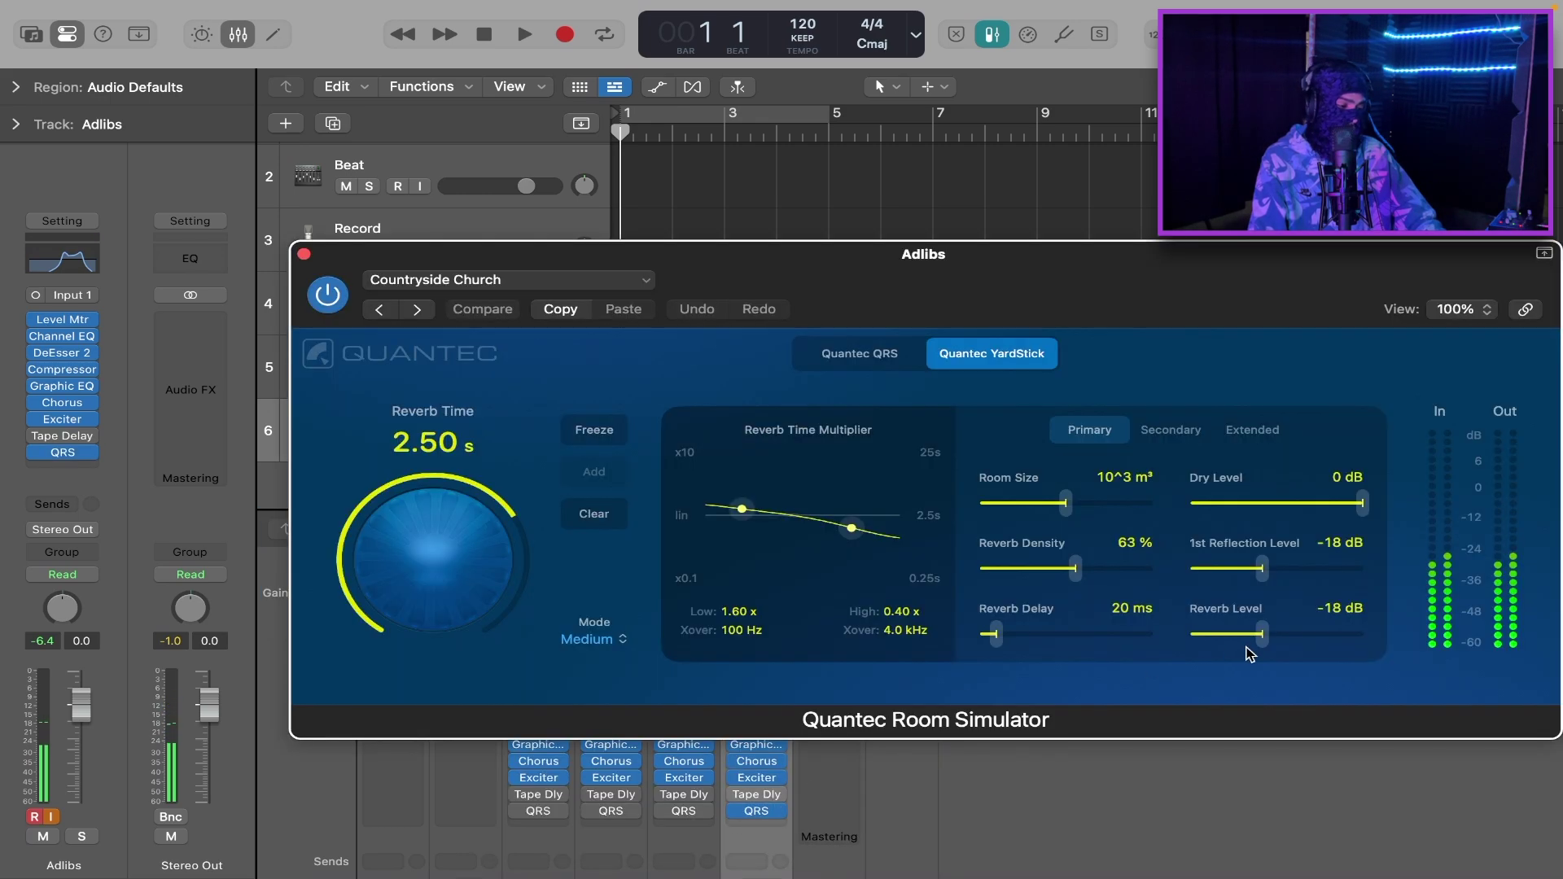
drag(1262, 634, 1273, 637)
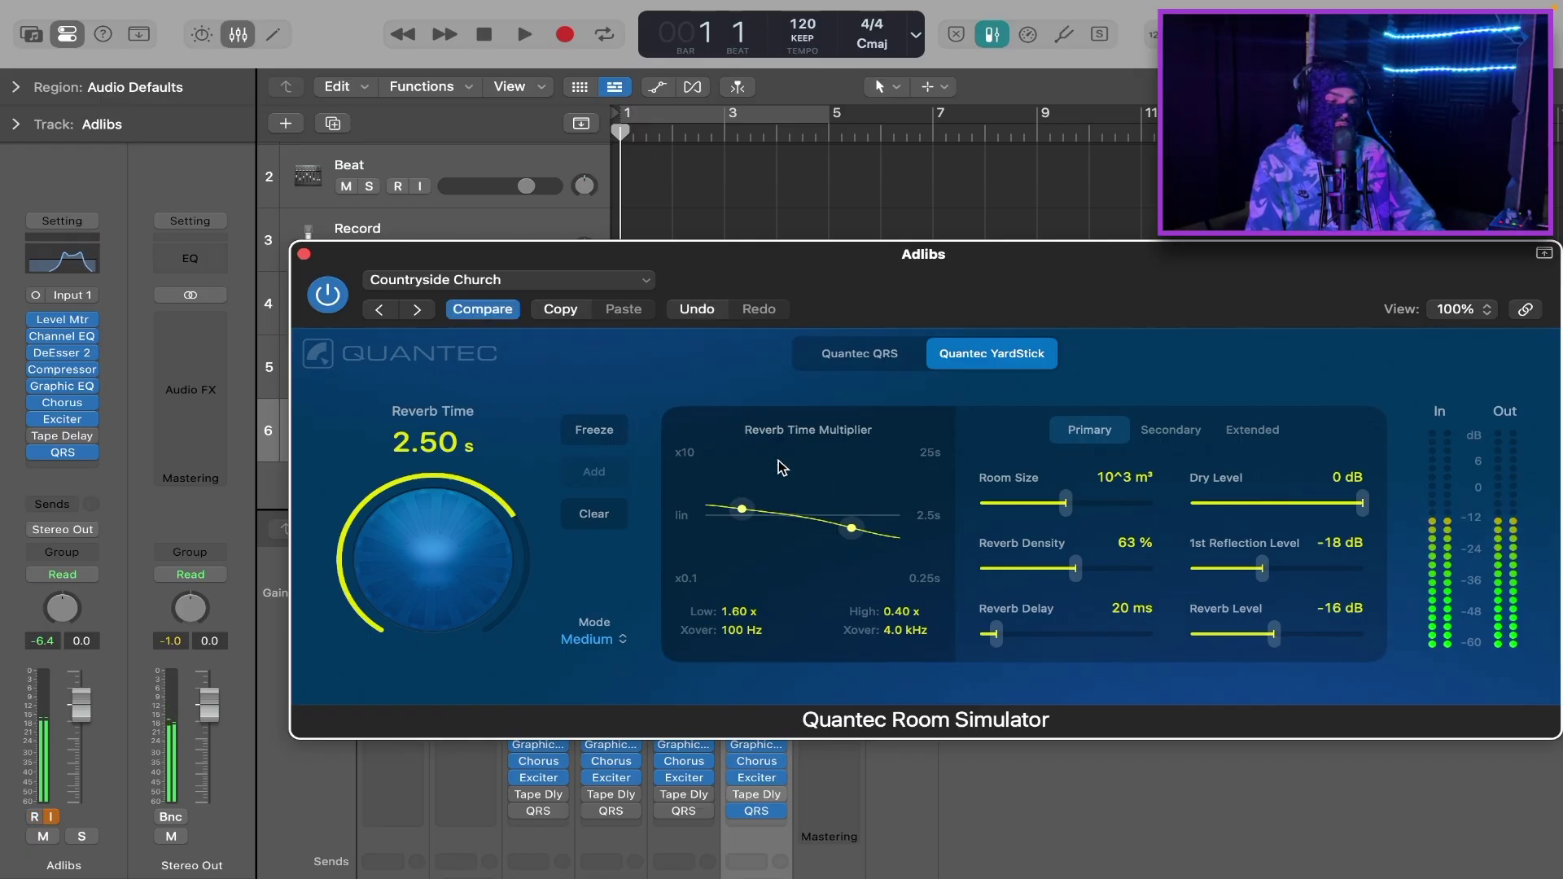
click(328, 296)
click(304, 253)
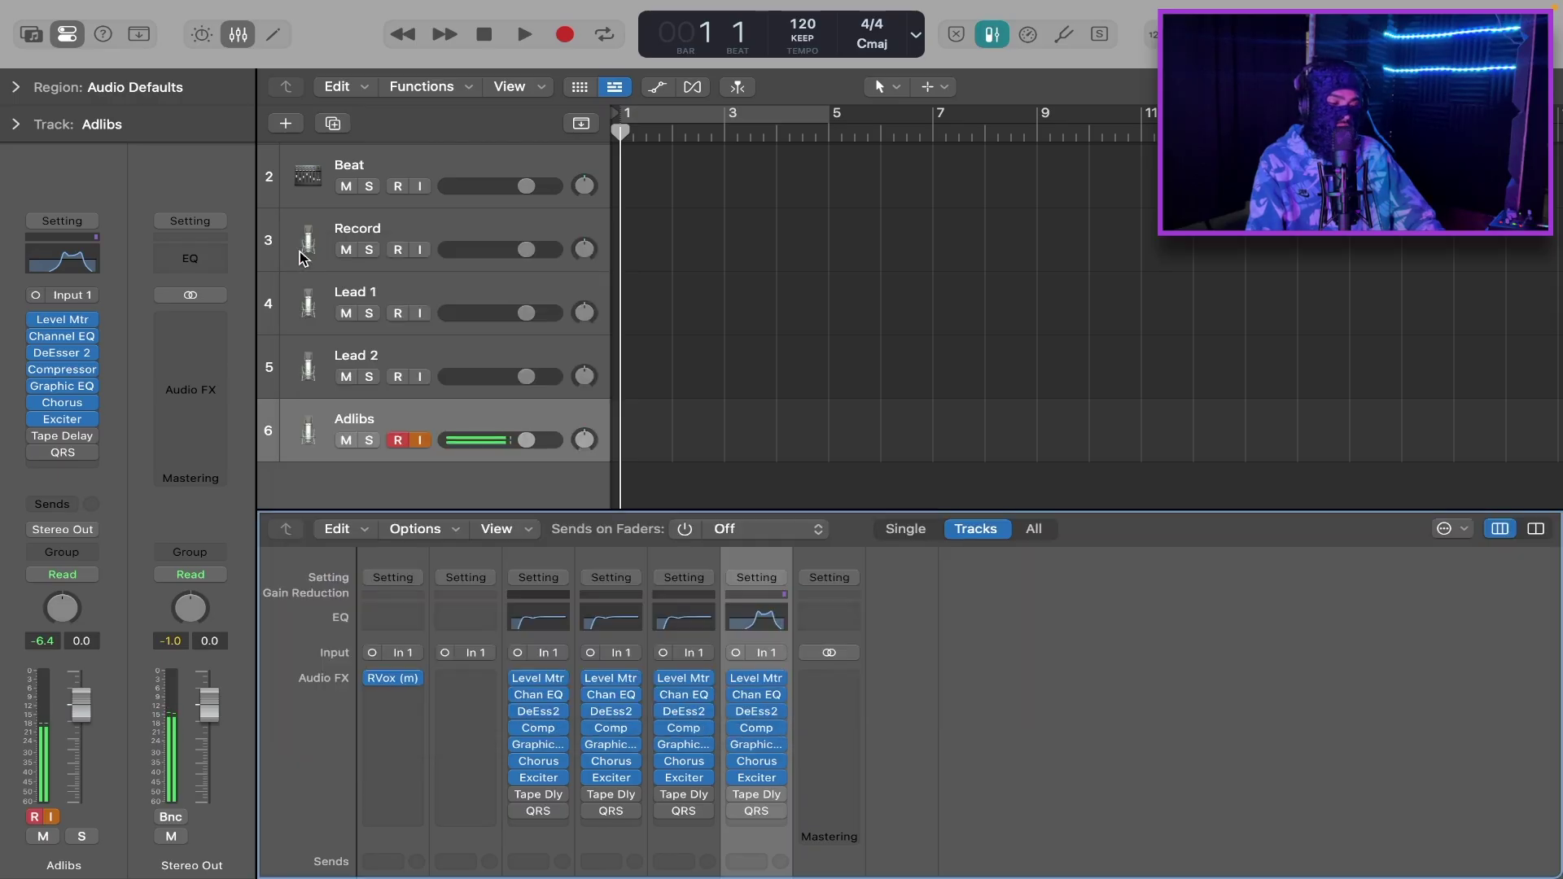
Set the gain of the Template Beat region on the Beat track to -6 dB
click(359, 240)
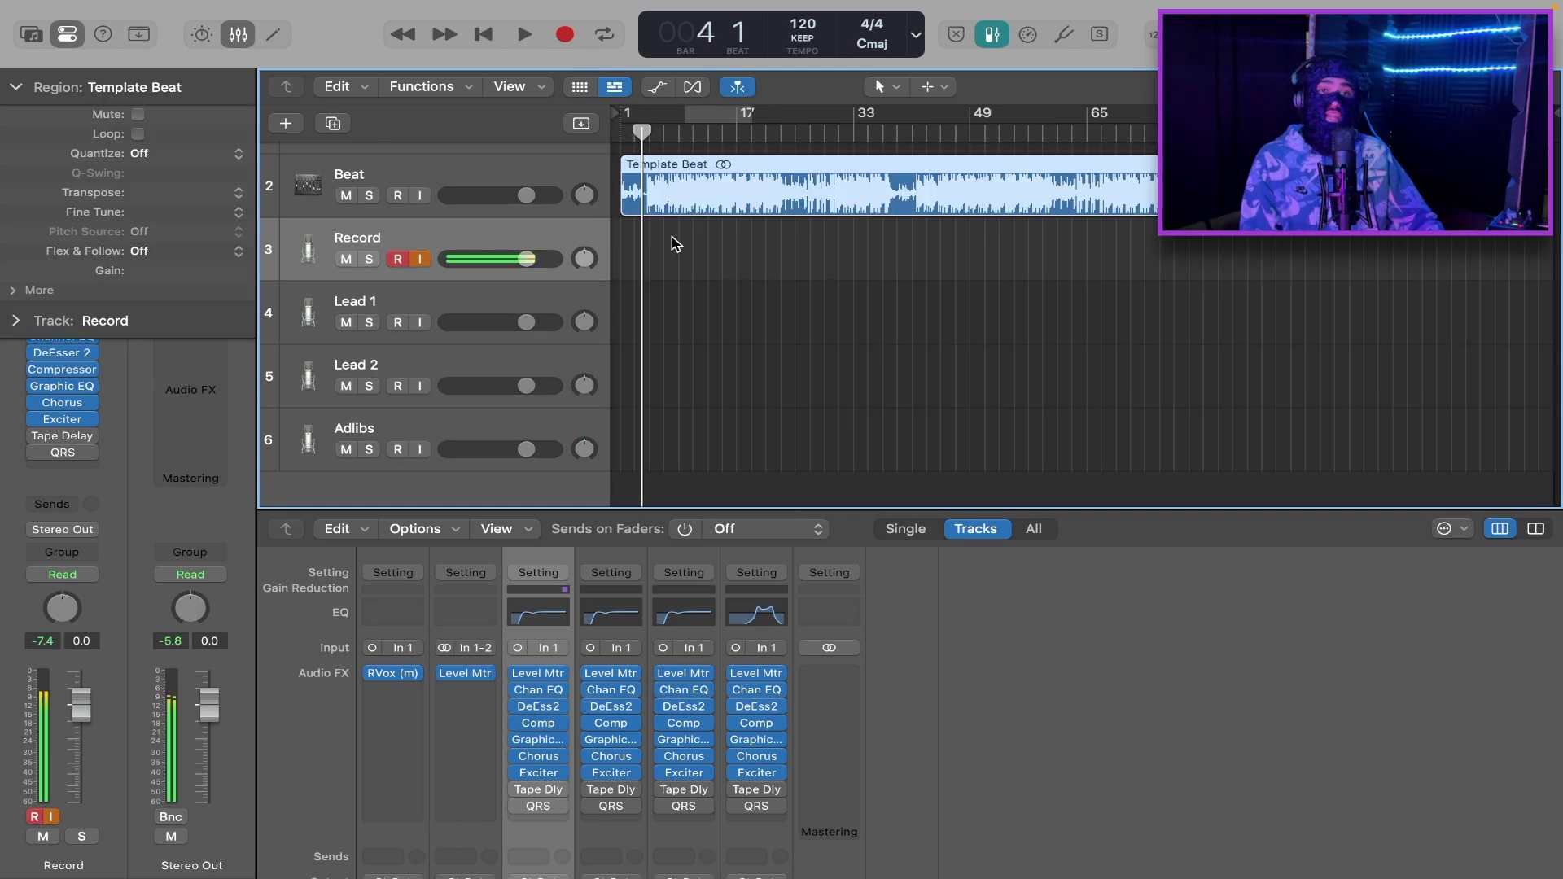
click(592, 169)
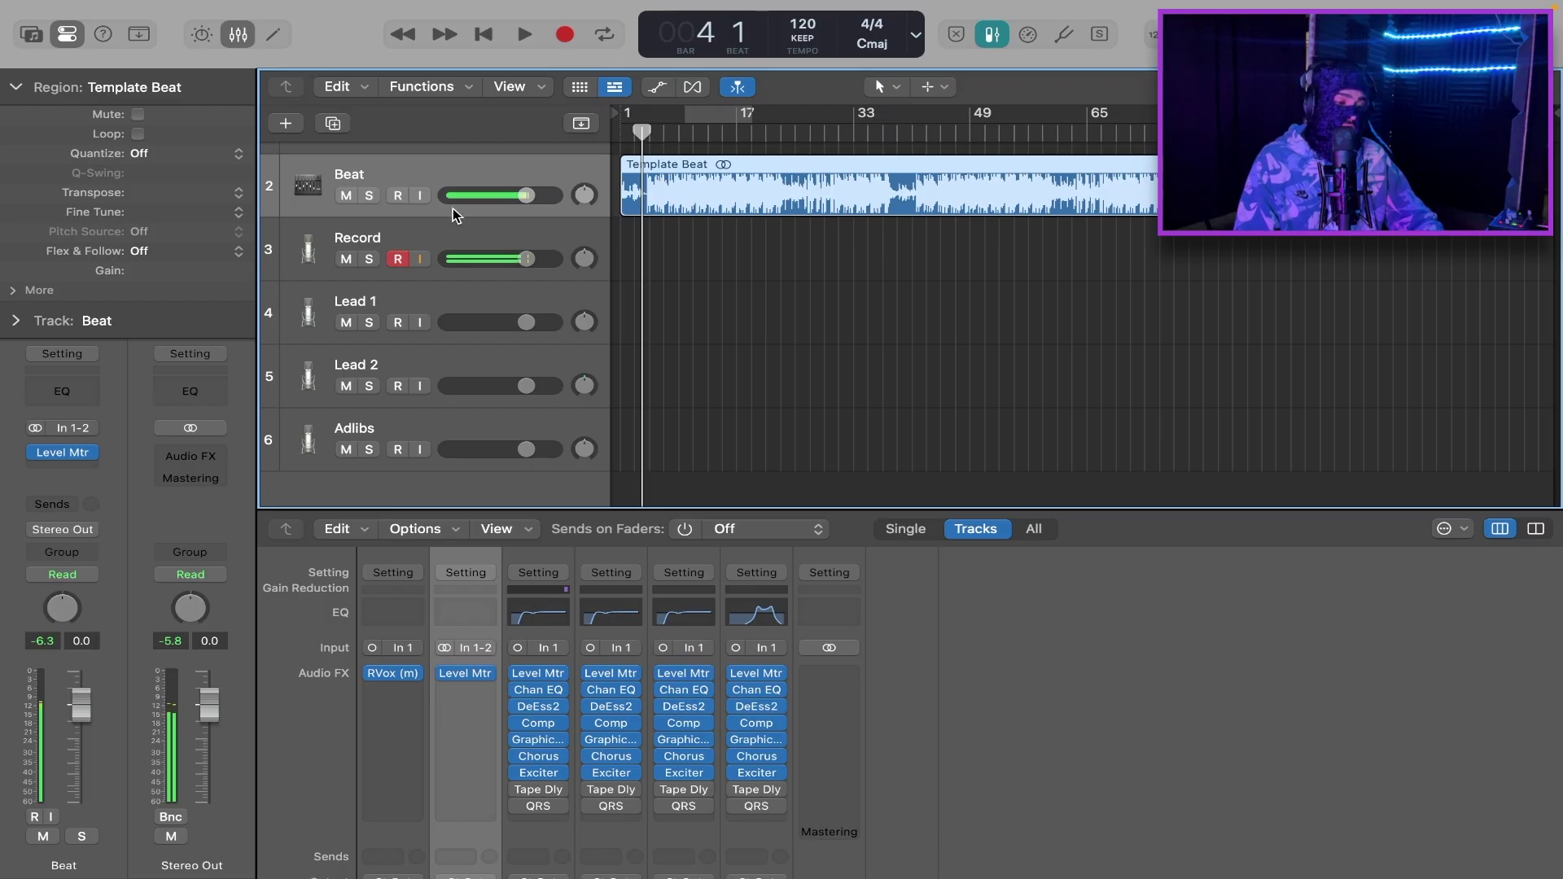
double_click(142, 272)
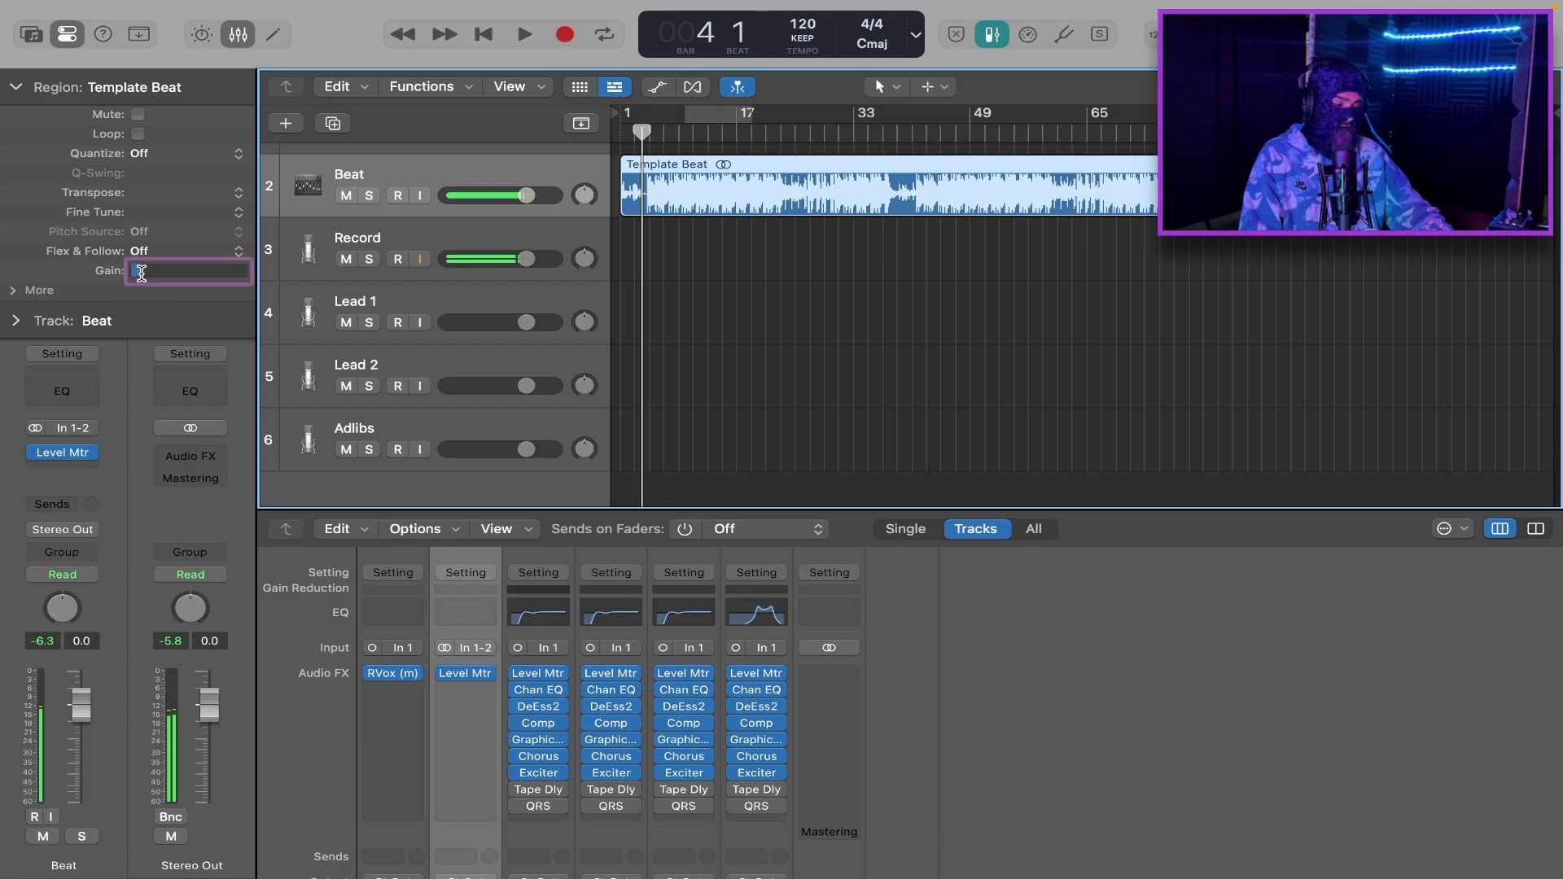
text(-6)
key(Return)
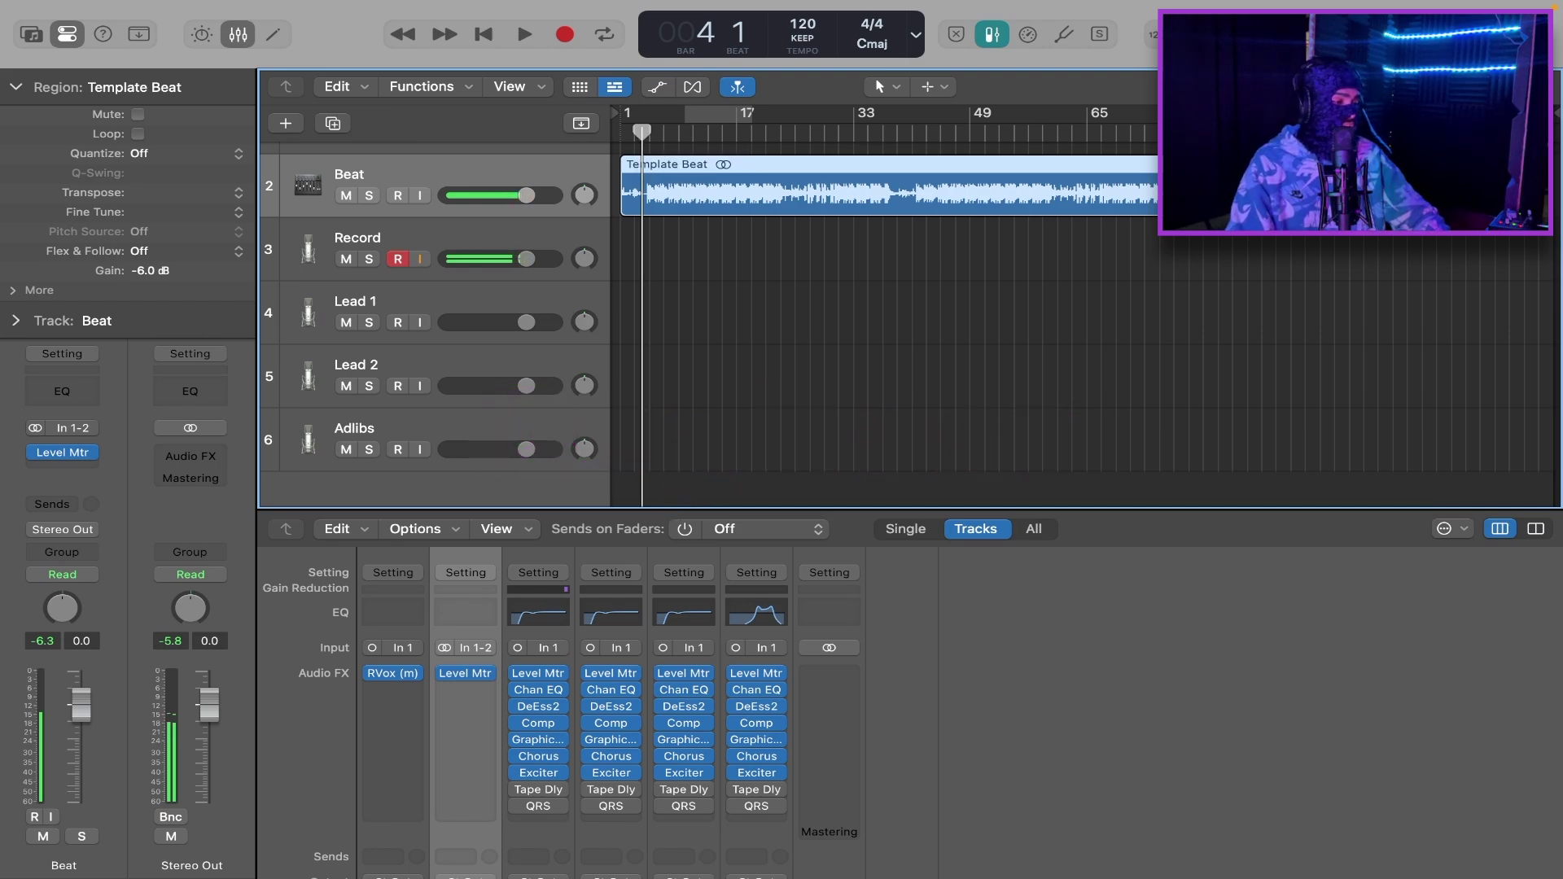
Insert a mono Waves Tune Real-Time plug-in on the Record track, between the Level Meter and the Channel EQ
drag(642, 134, 703, 132)
click(714, 248)
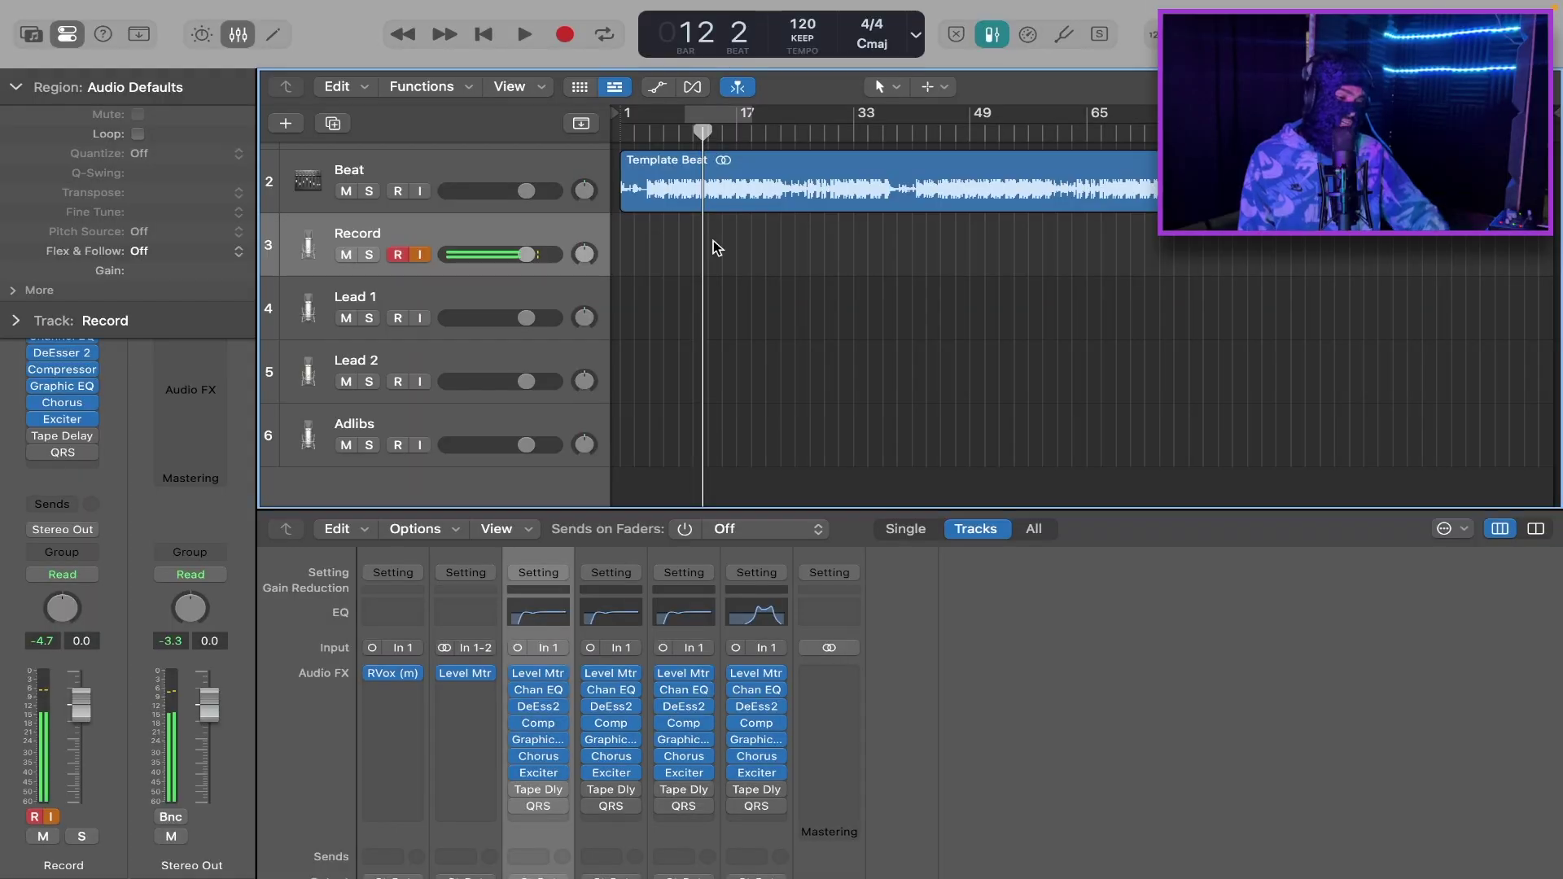
mouse_move(545, 685)
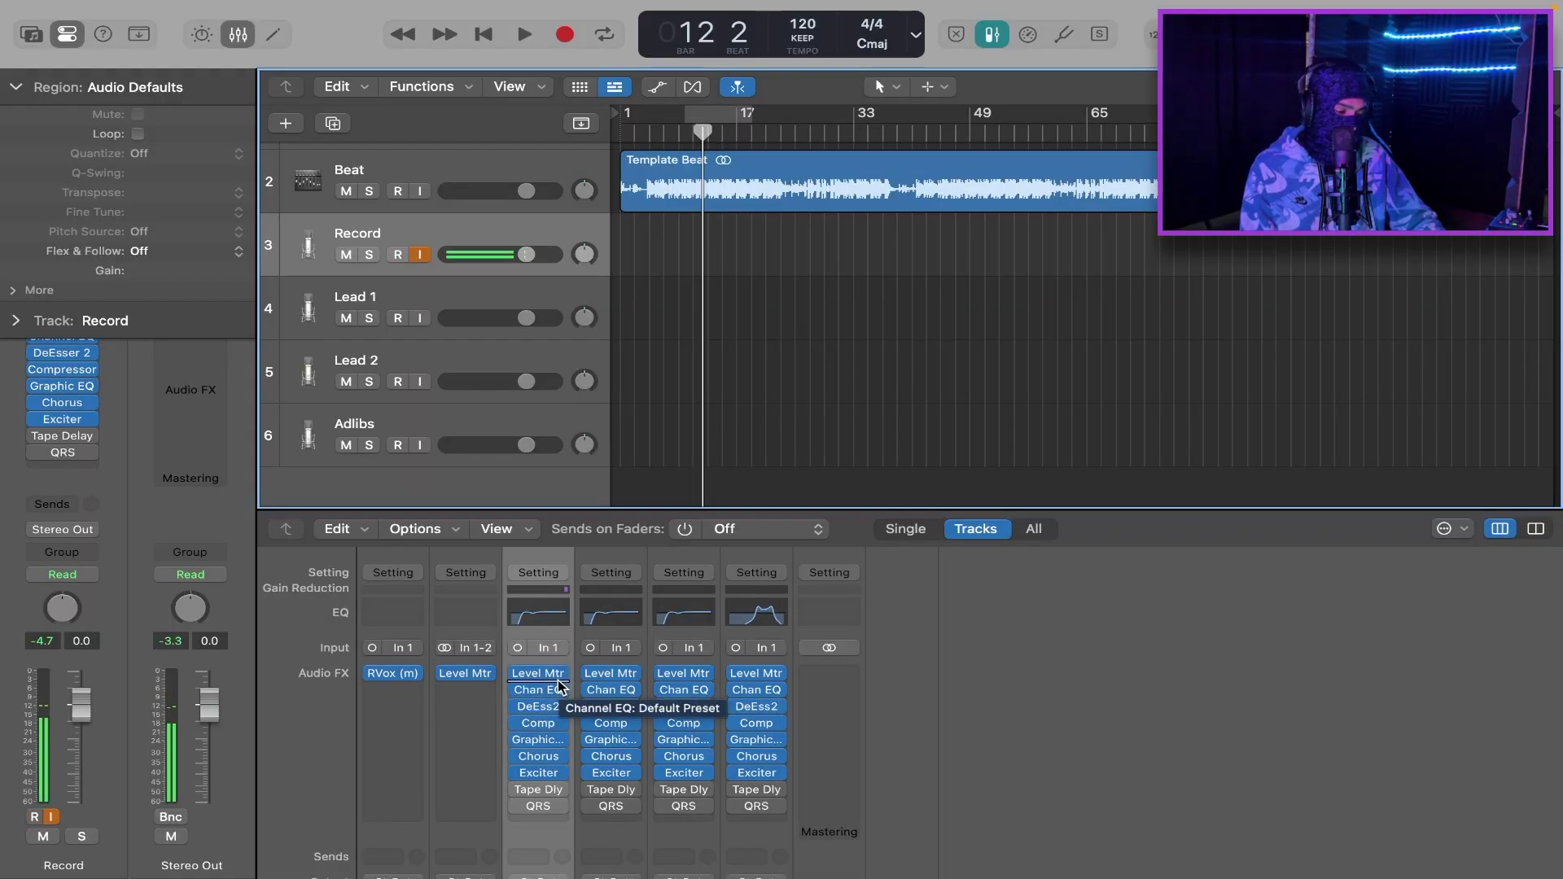
click(547, 688)
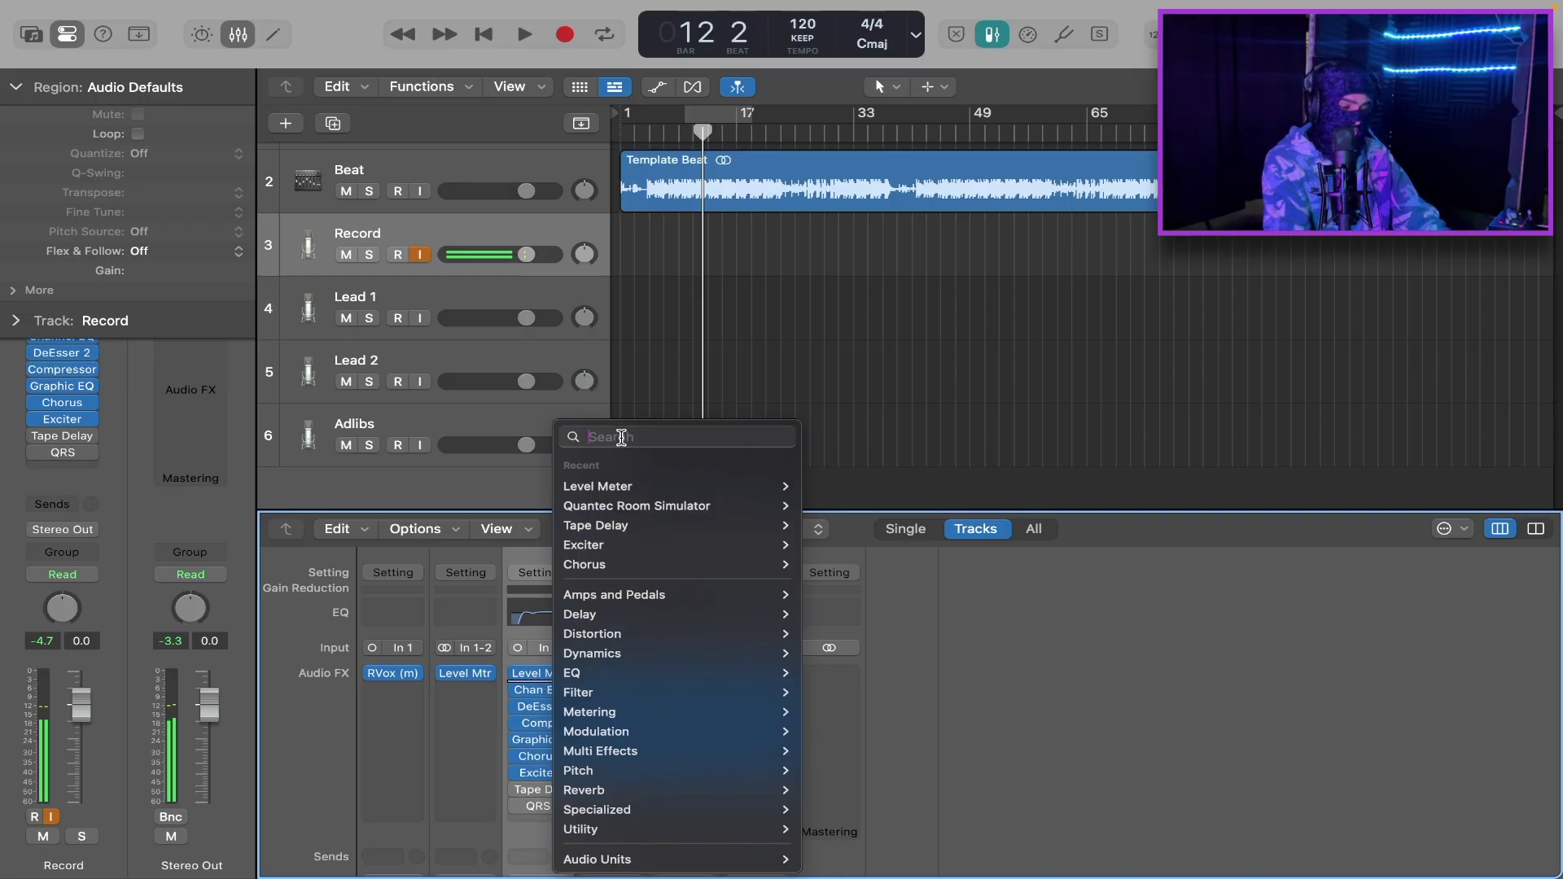
text(wav)
mouse_move(758, 724)
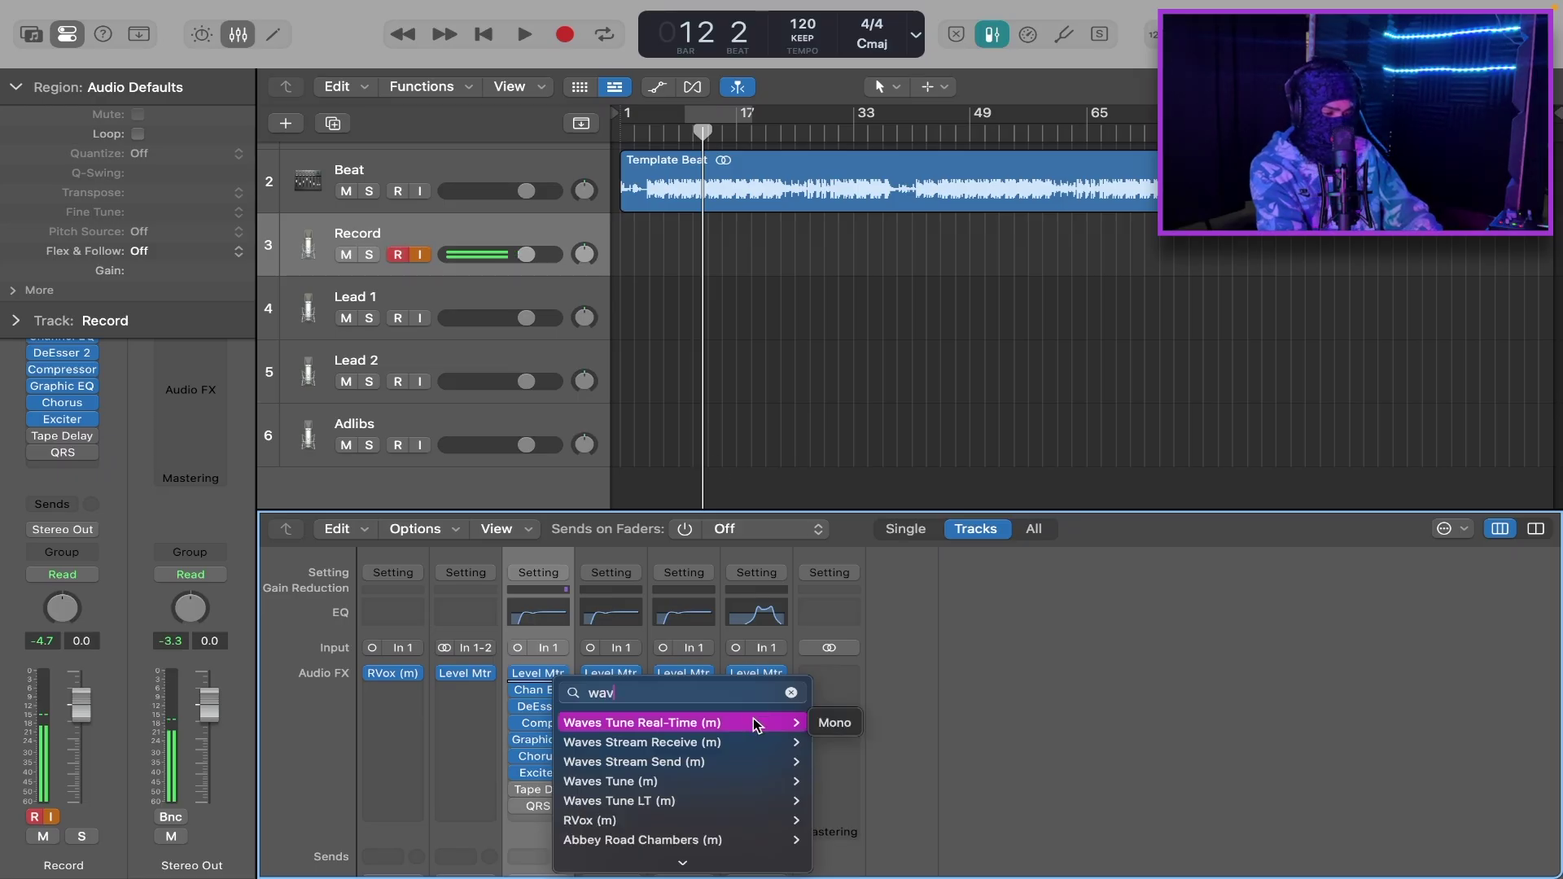
click(835, 723)
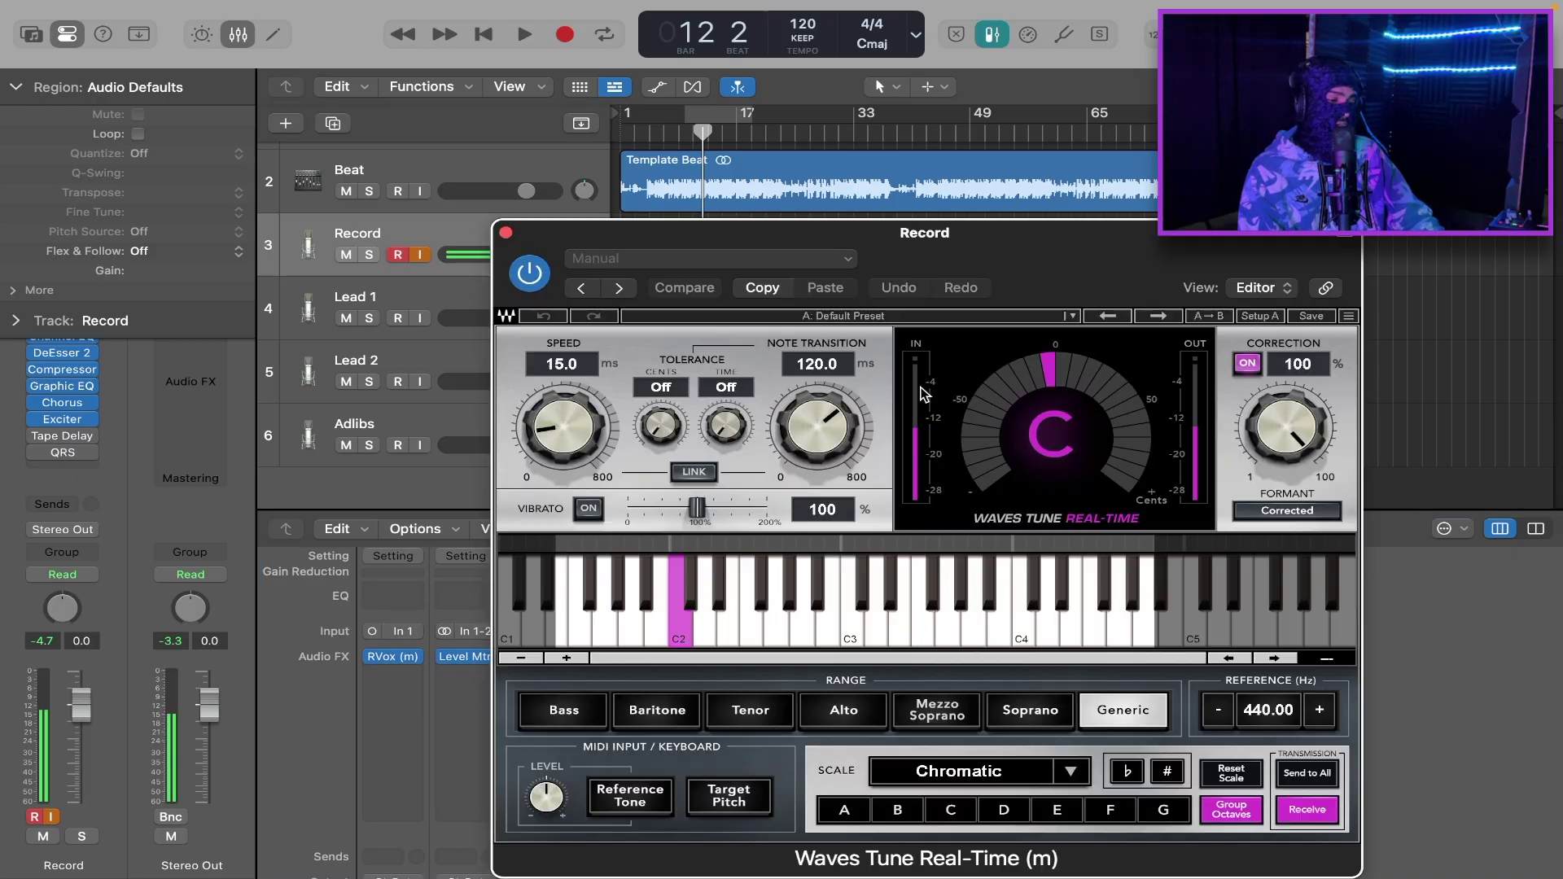
Set the Record track's Waves Tune Real-Time speed and note transition to 0.1 ms each, leave it switched on and close it
drag(1099, 242, 1029, 122)
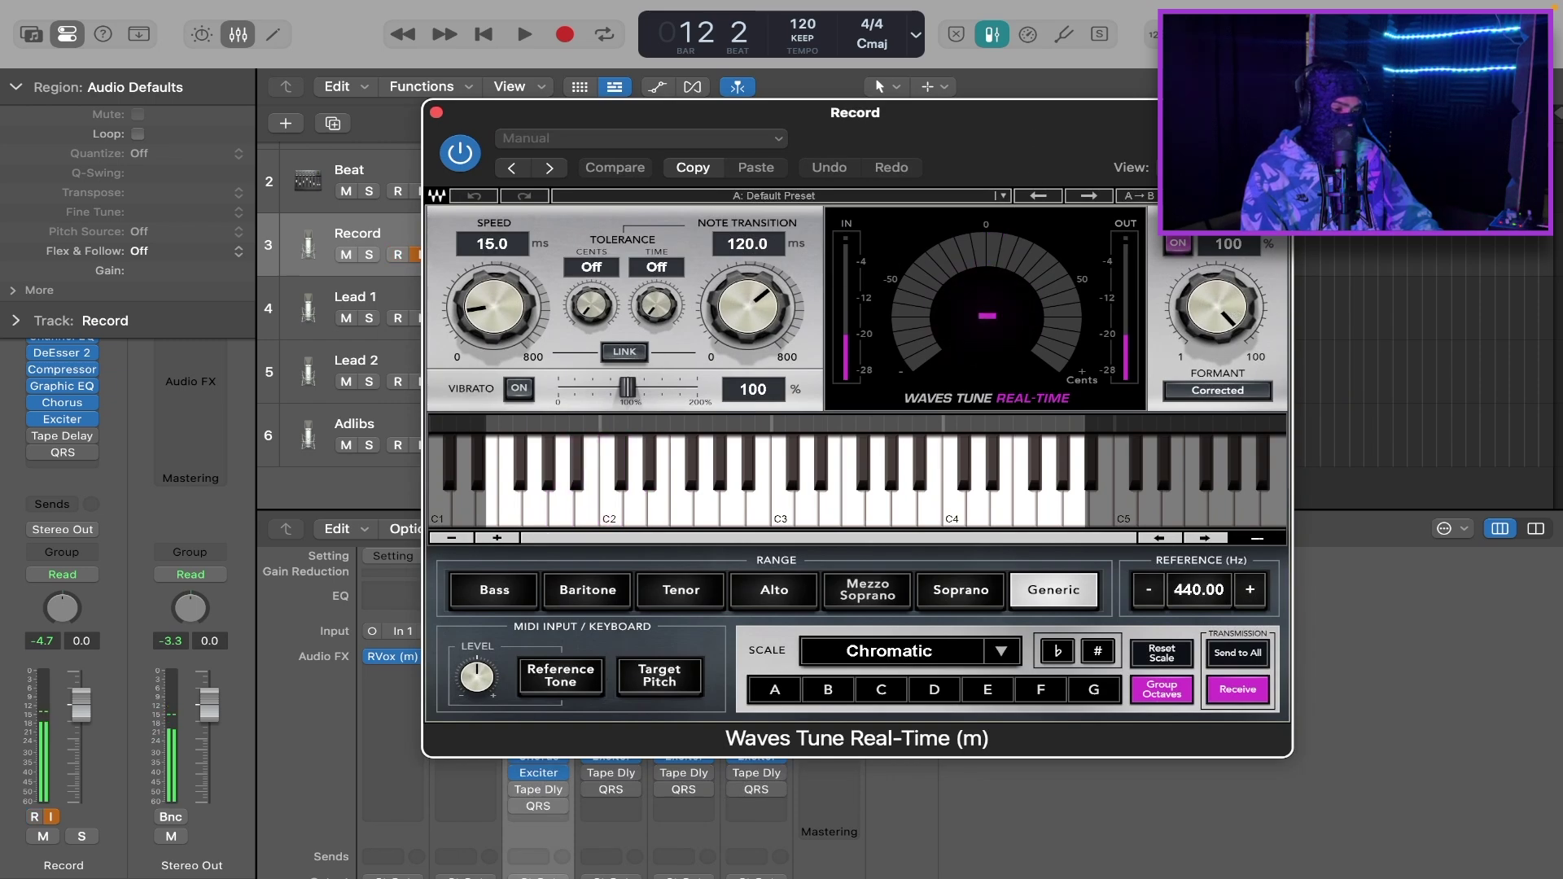
drag(757, 269, 759, 299)
drag(494, 298, 496, 330)
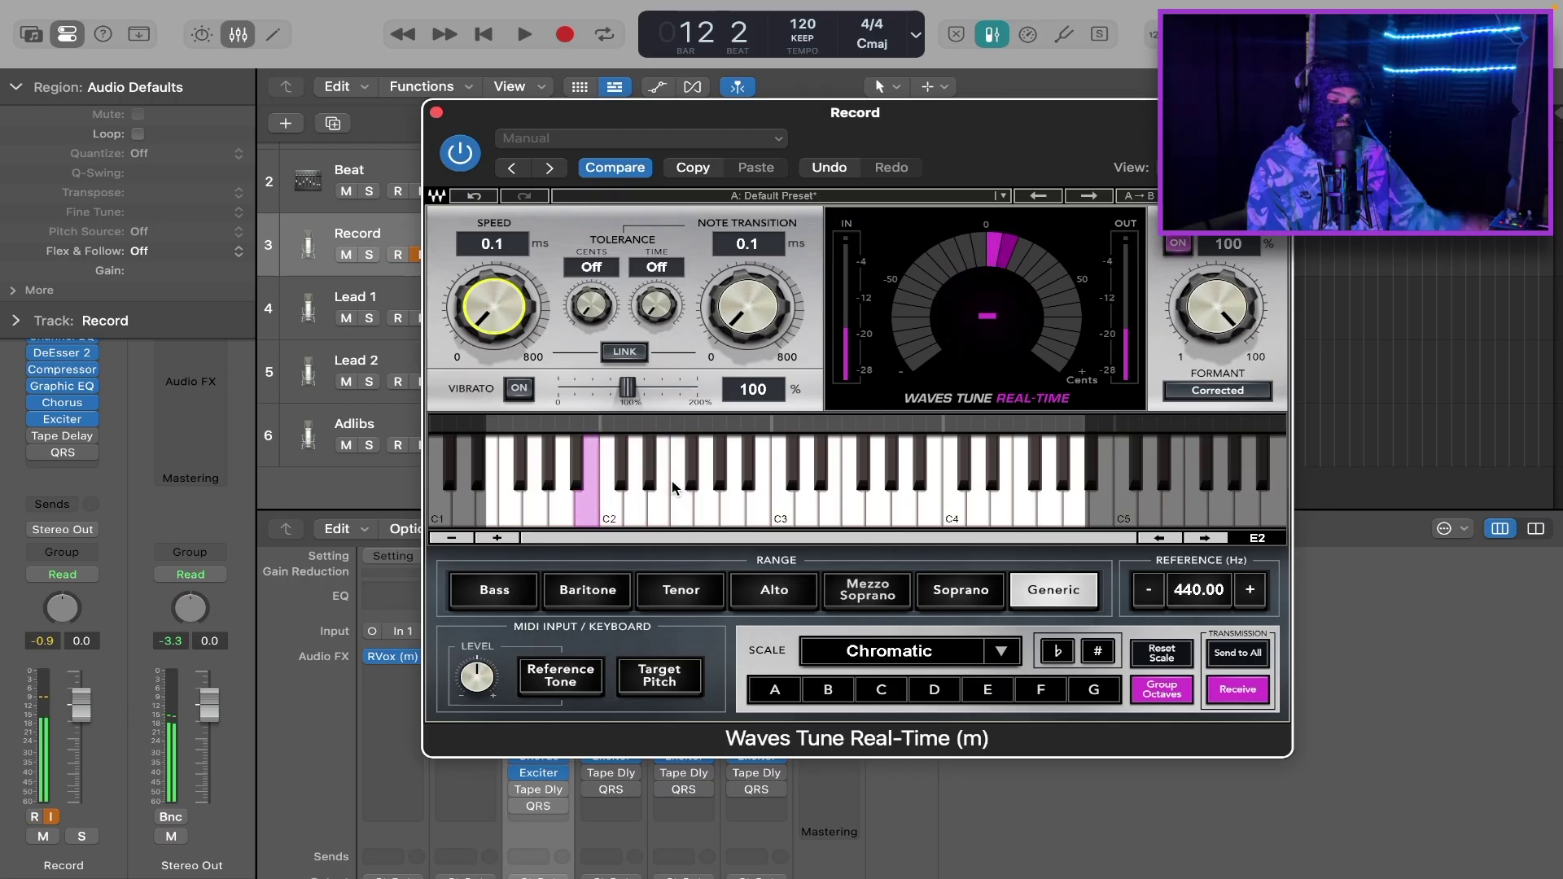
click(460, 153)
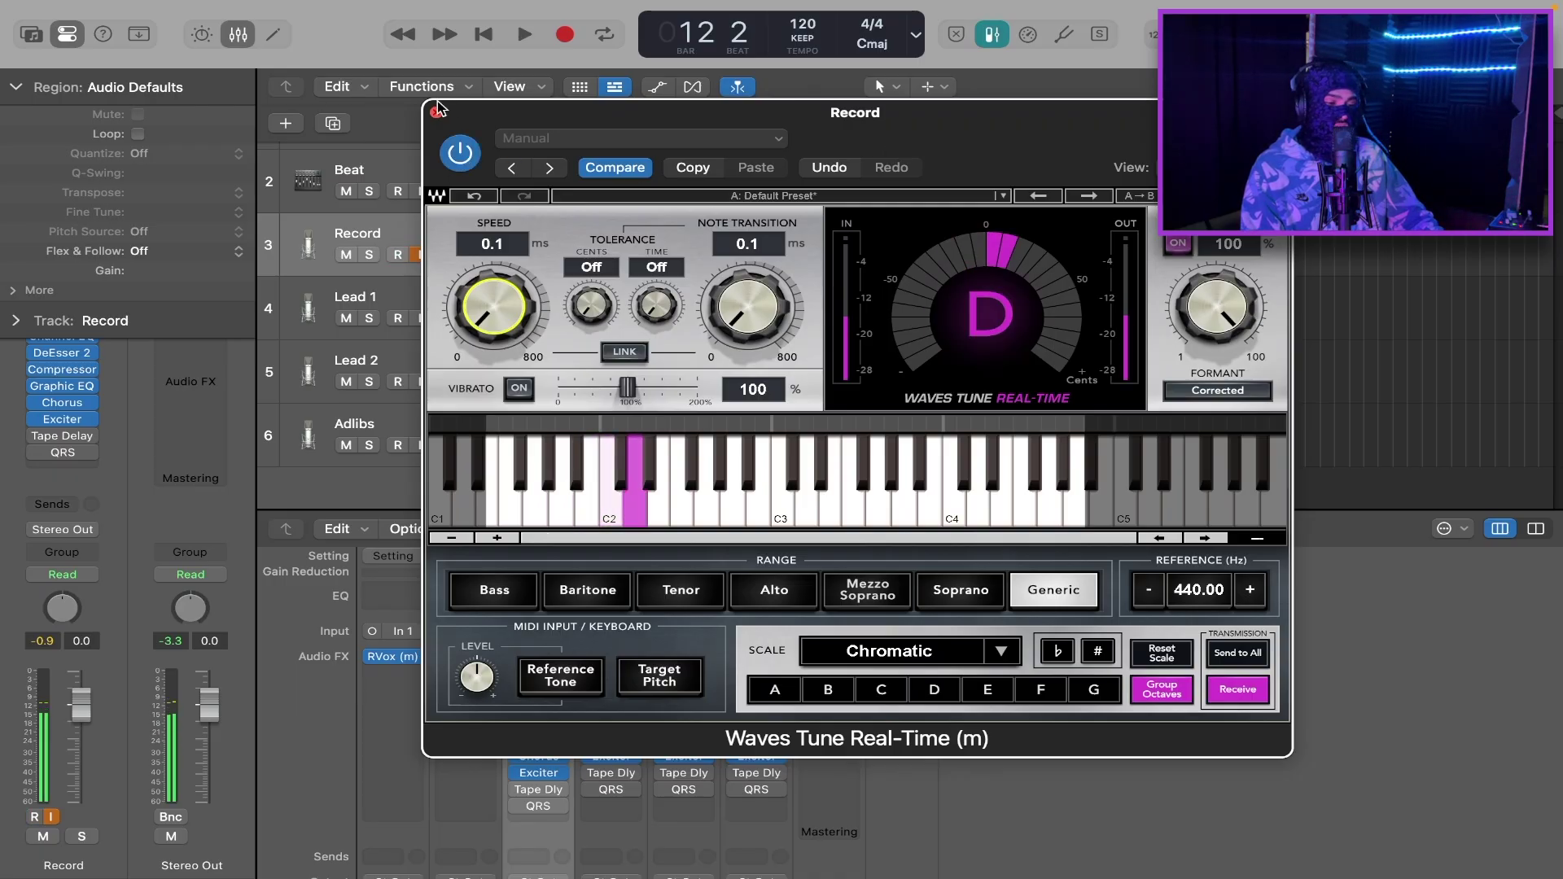
key(super+w)
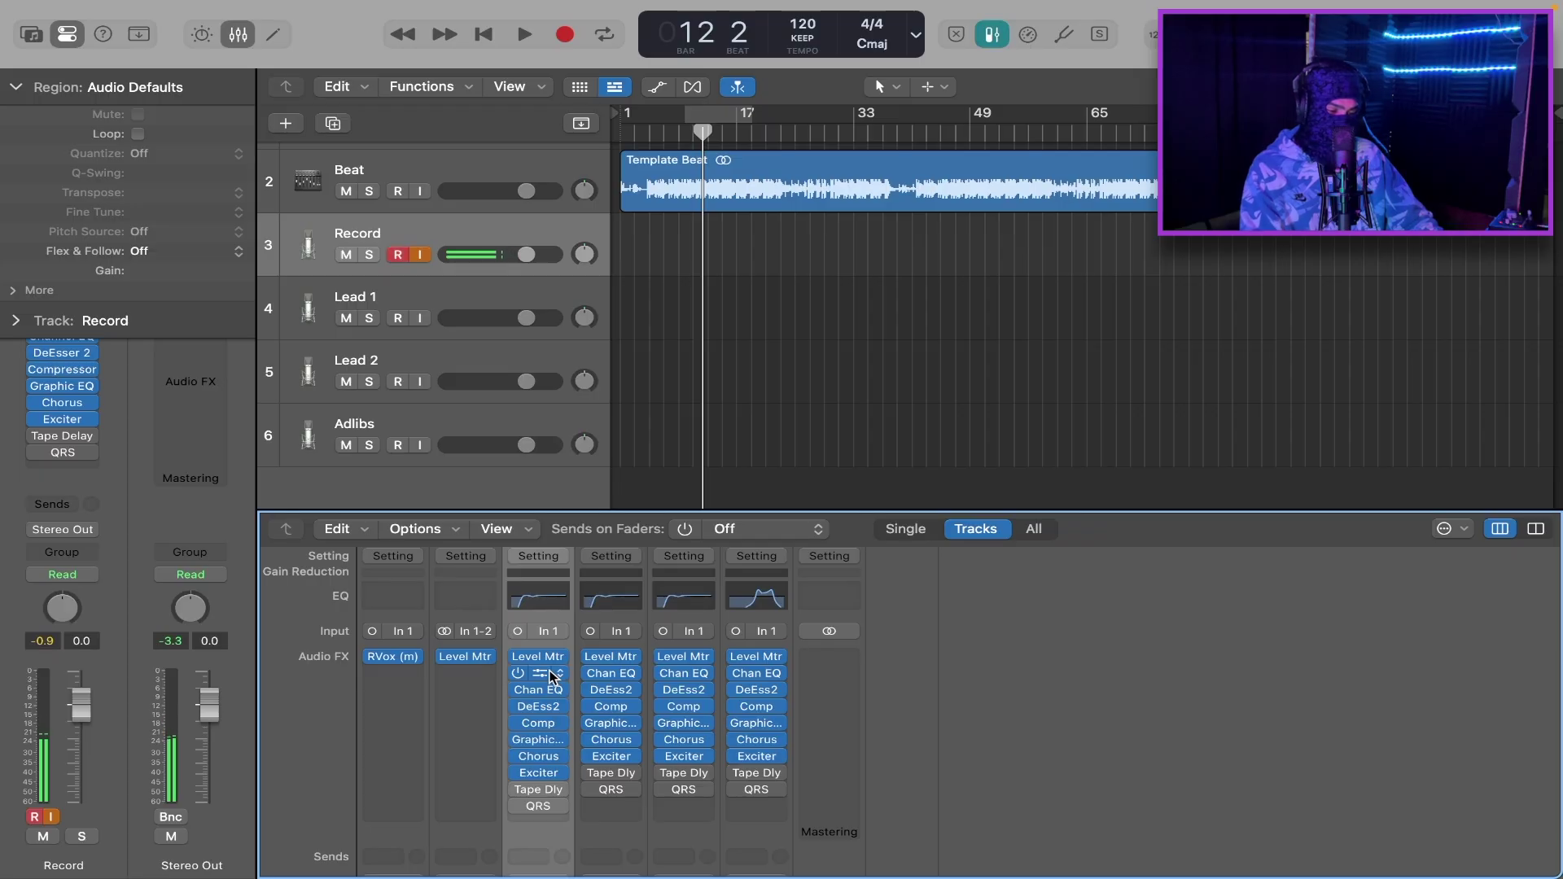
Copy the Record track's updated channel strip setting, including Waves Tune Real-Time, and paste it onto Lead 1, Lead 2 and Adlibs
scroll(562, 682, up, 2)
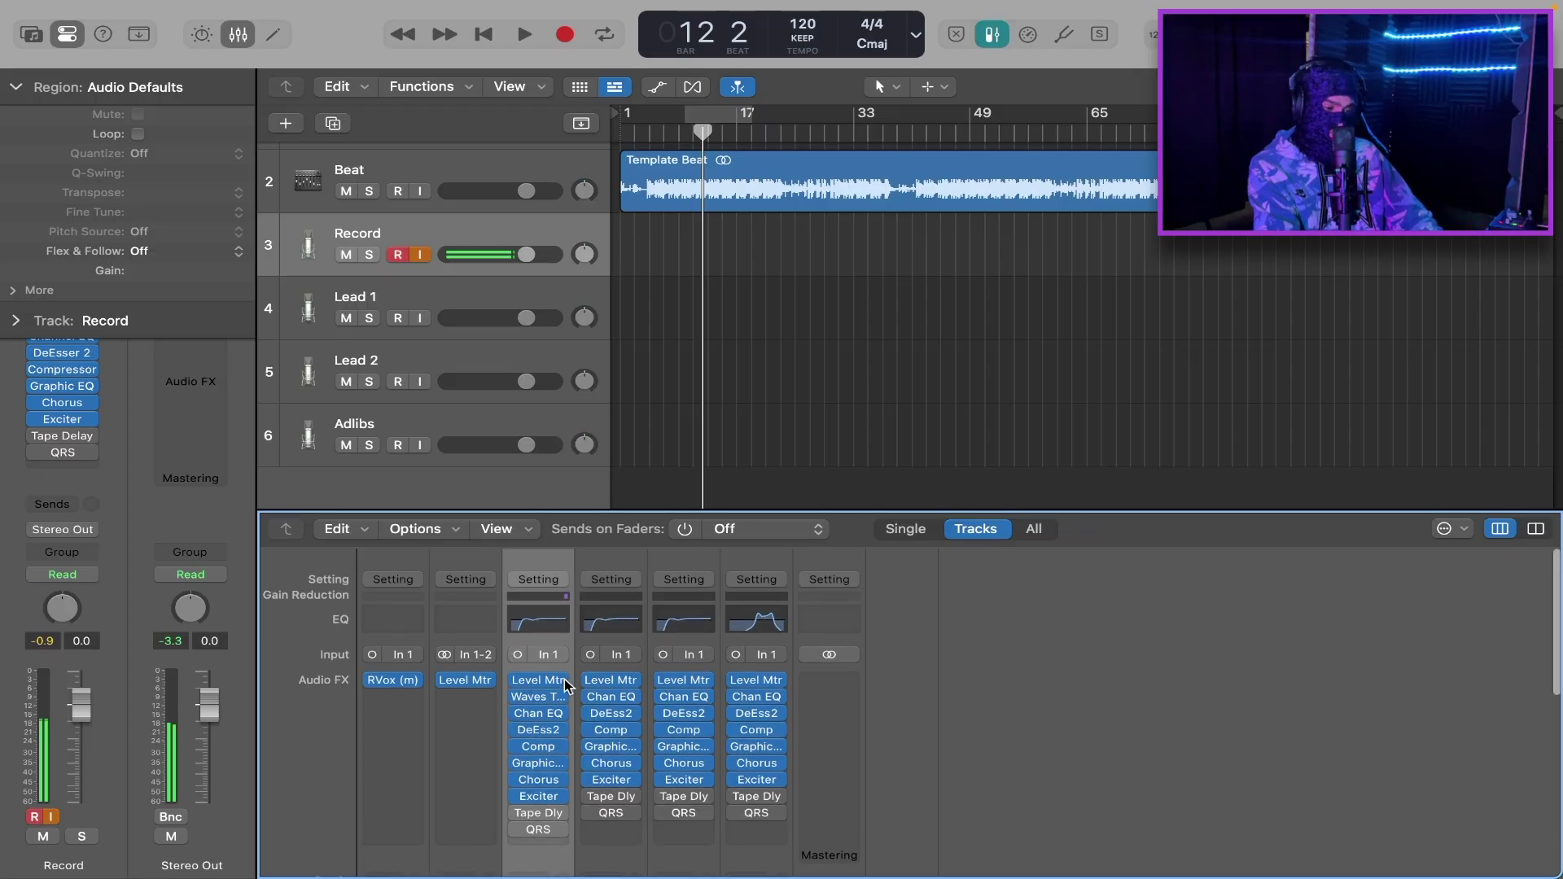
click(539, 577)
click(610, 577)
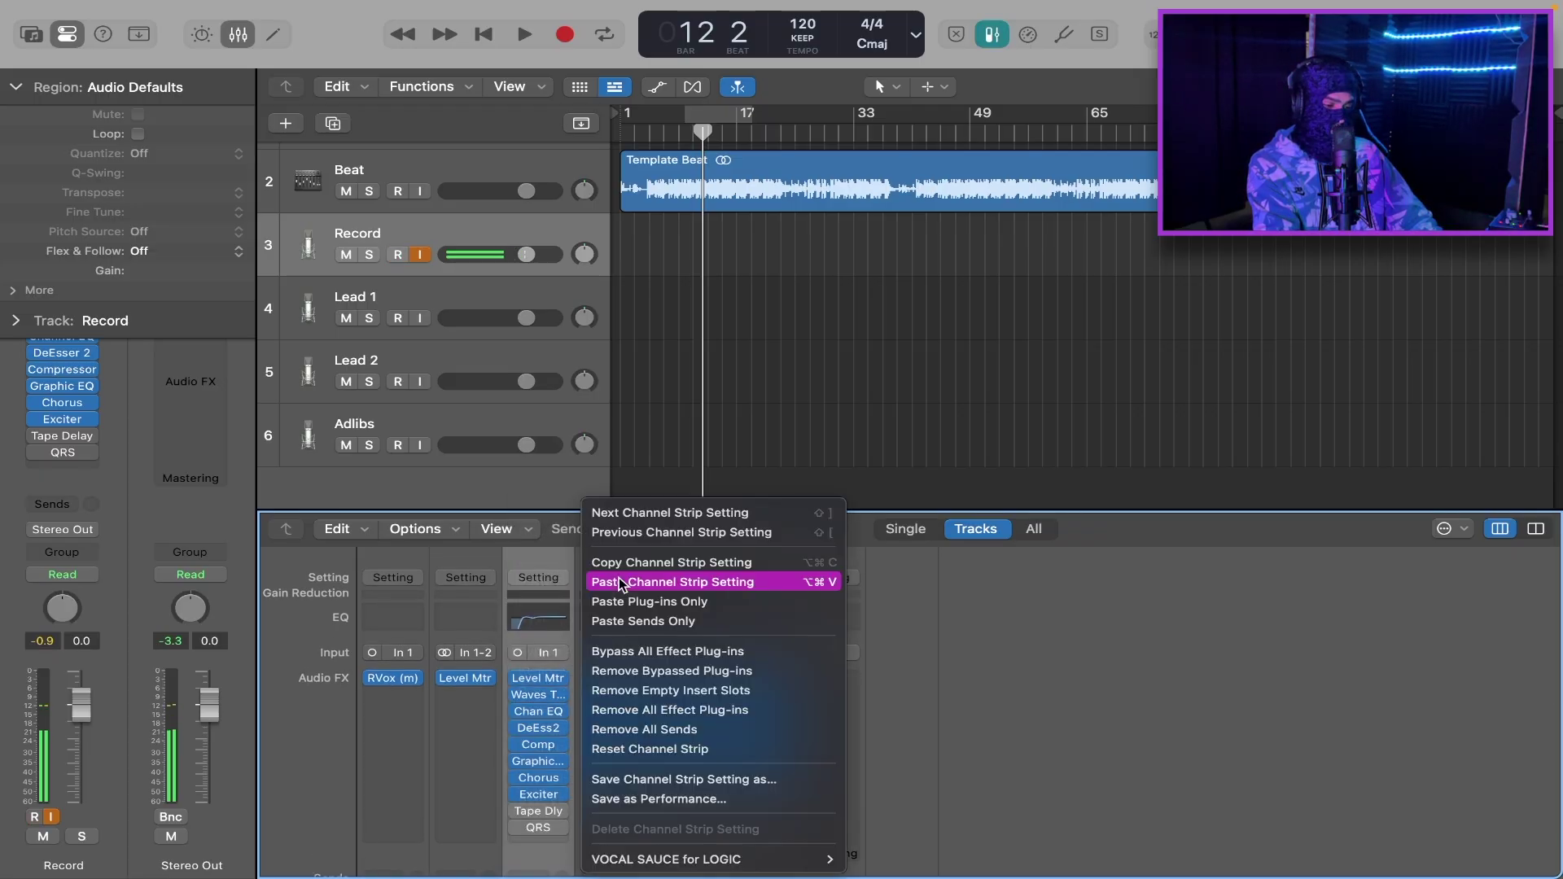
click(696, 583)
click(696, 577)
click(741, 581)
click(741, 577)
click(818, 581)
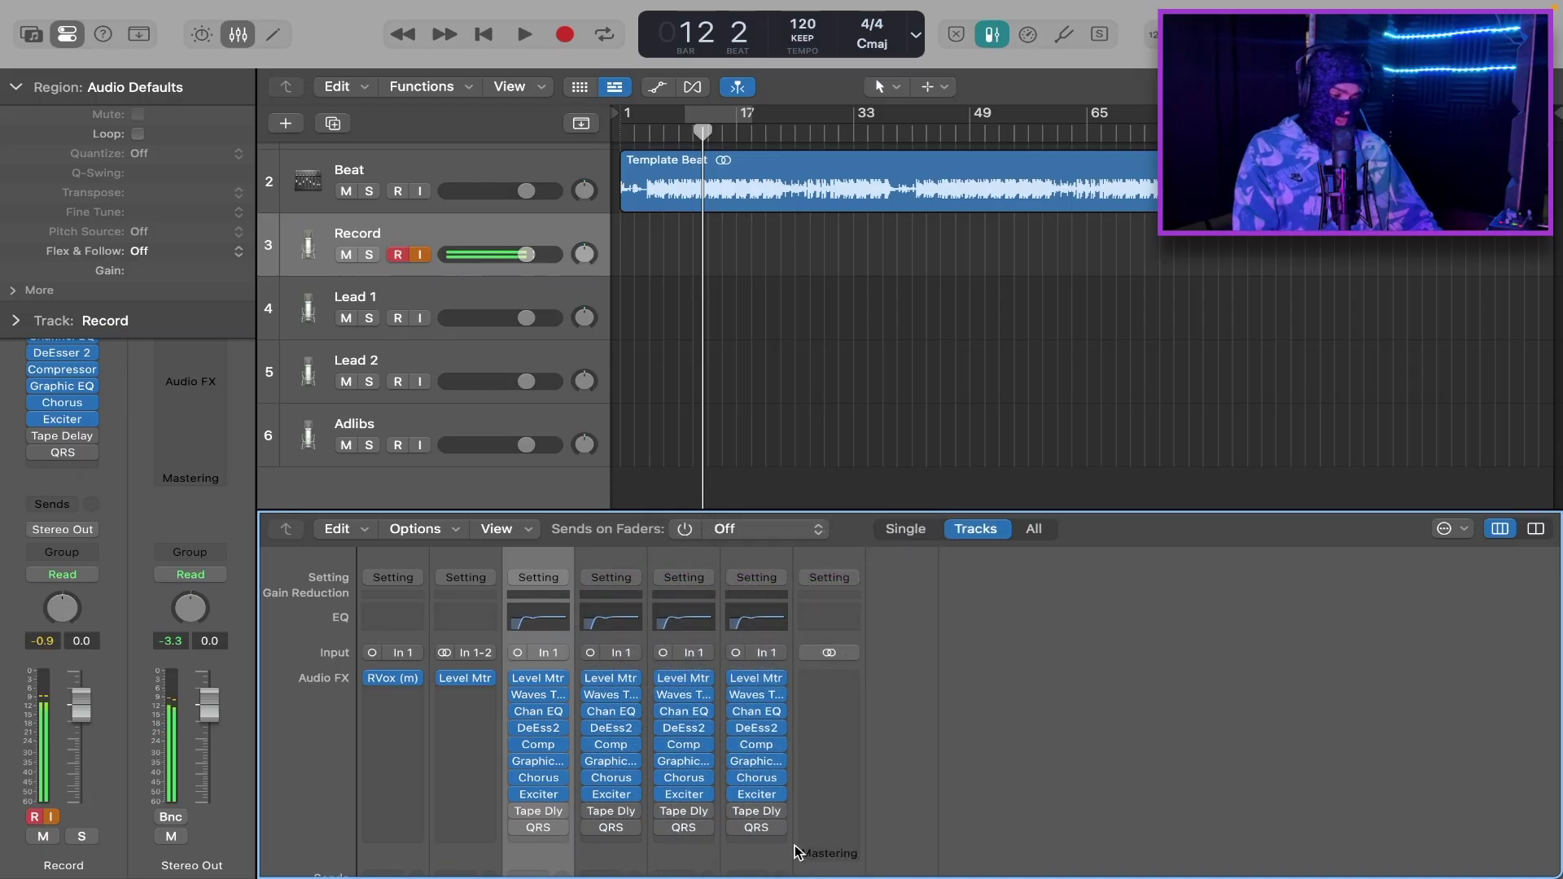
Load the Phone Filter Wide Band preset in the Adlibs track's Channel EQ again, set its overall gain to +0.5 dB and close it
click(763, 713)
click(686, 283)
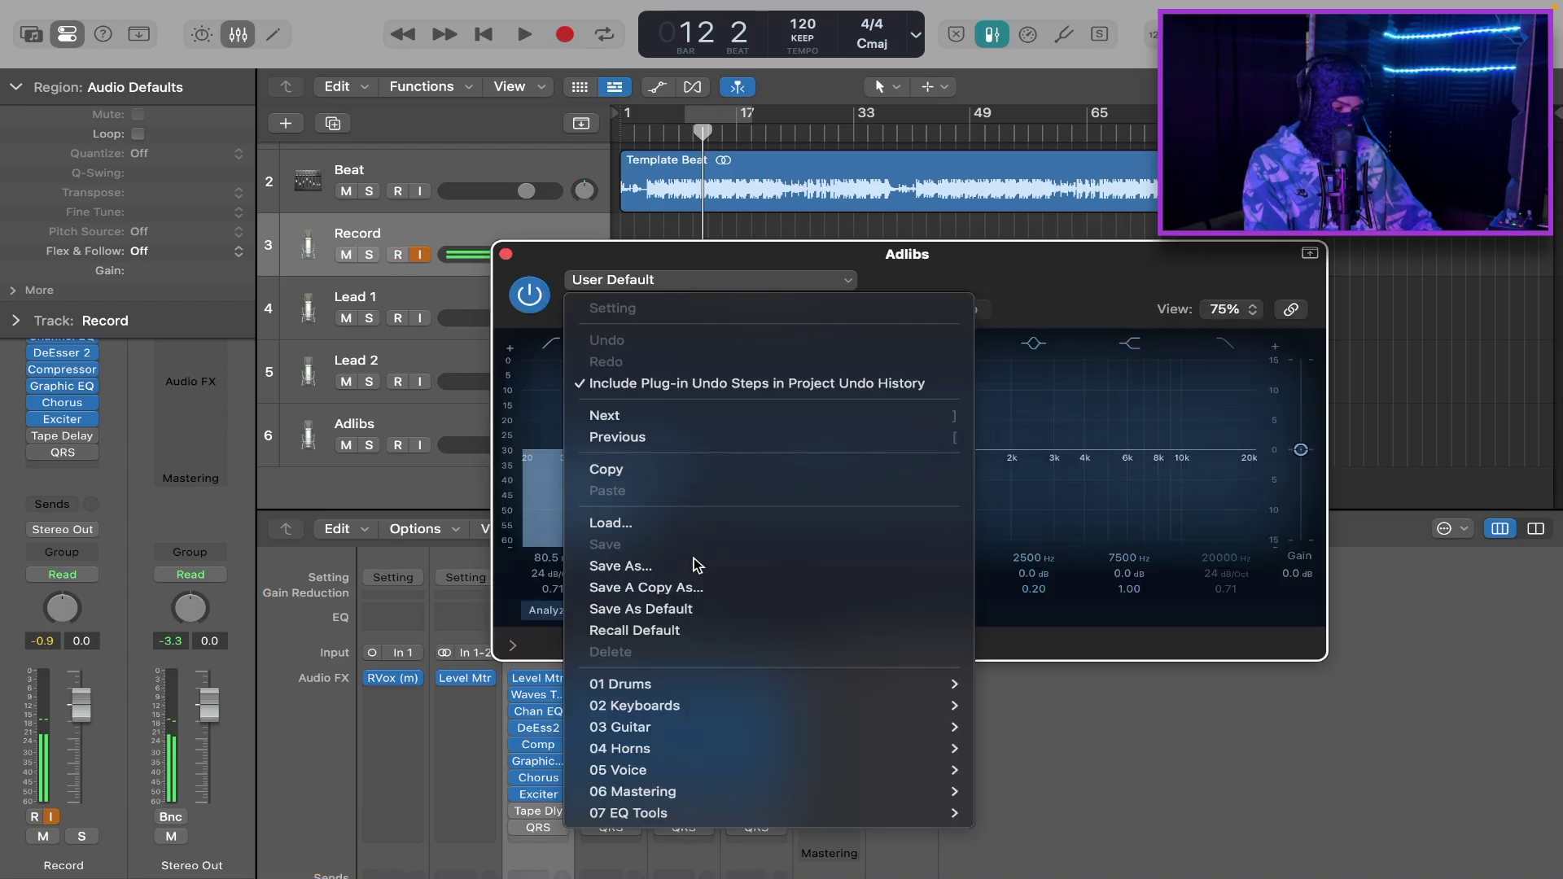
mouse_move(753, 813)
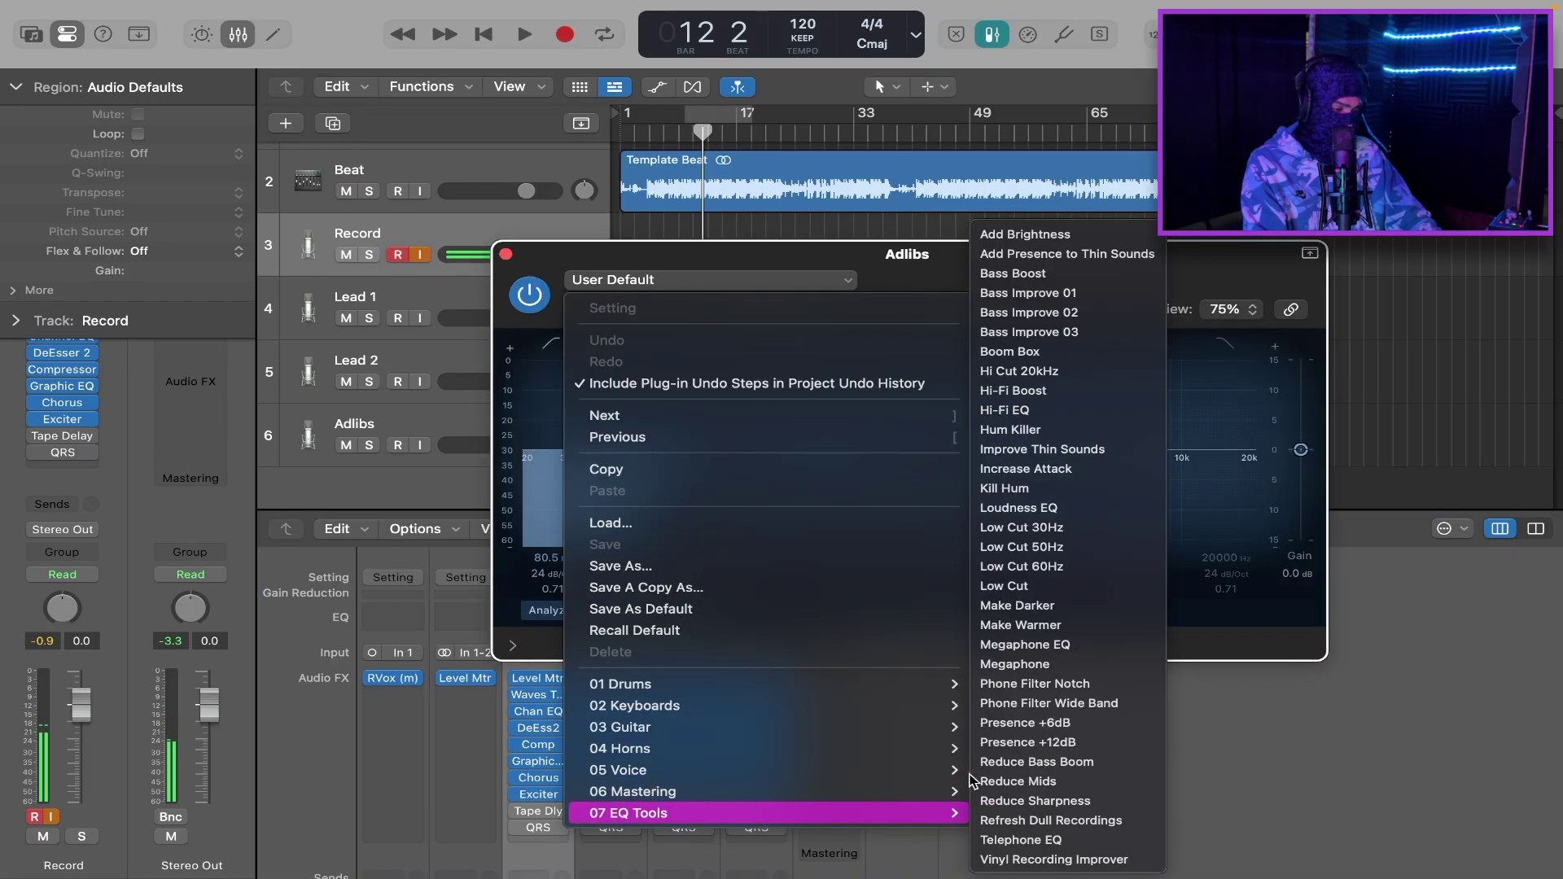
click(1099, 705)
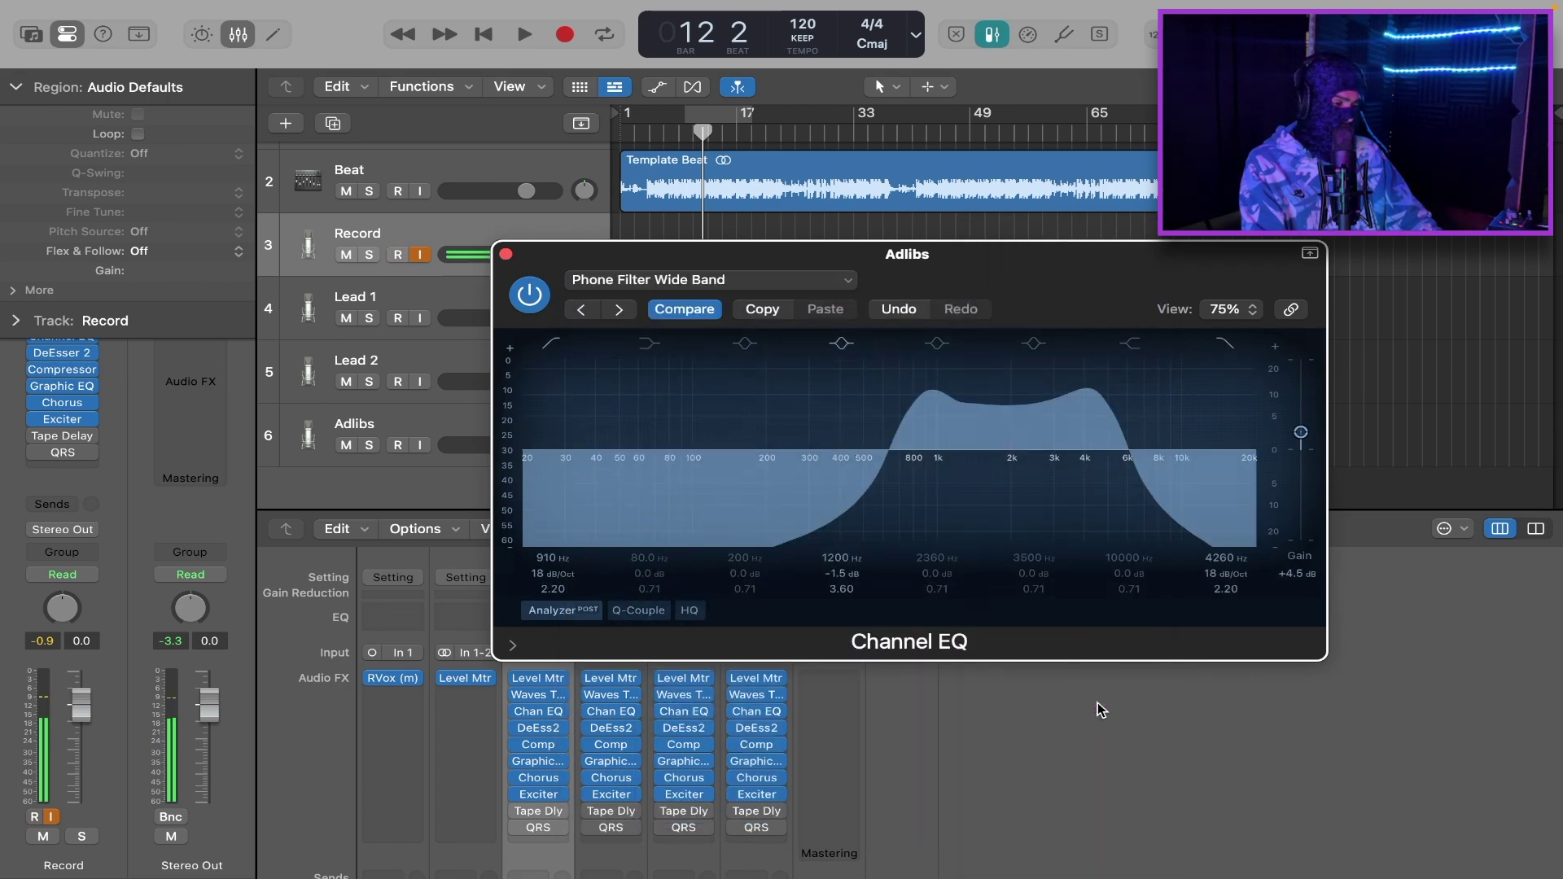
drag(1300, 440, 1302, 450)
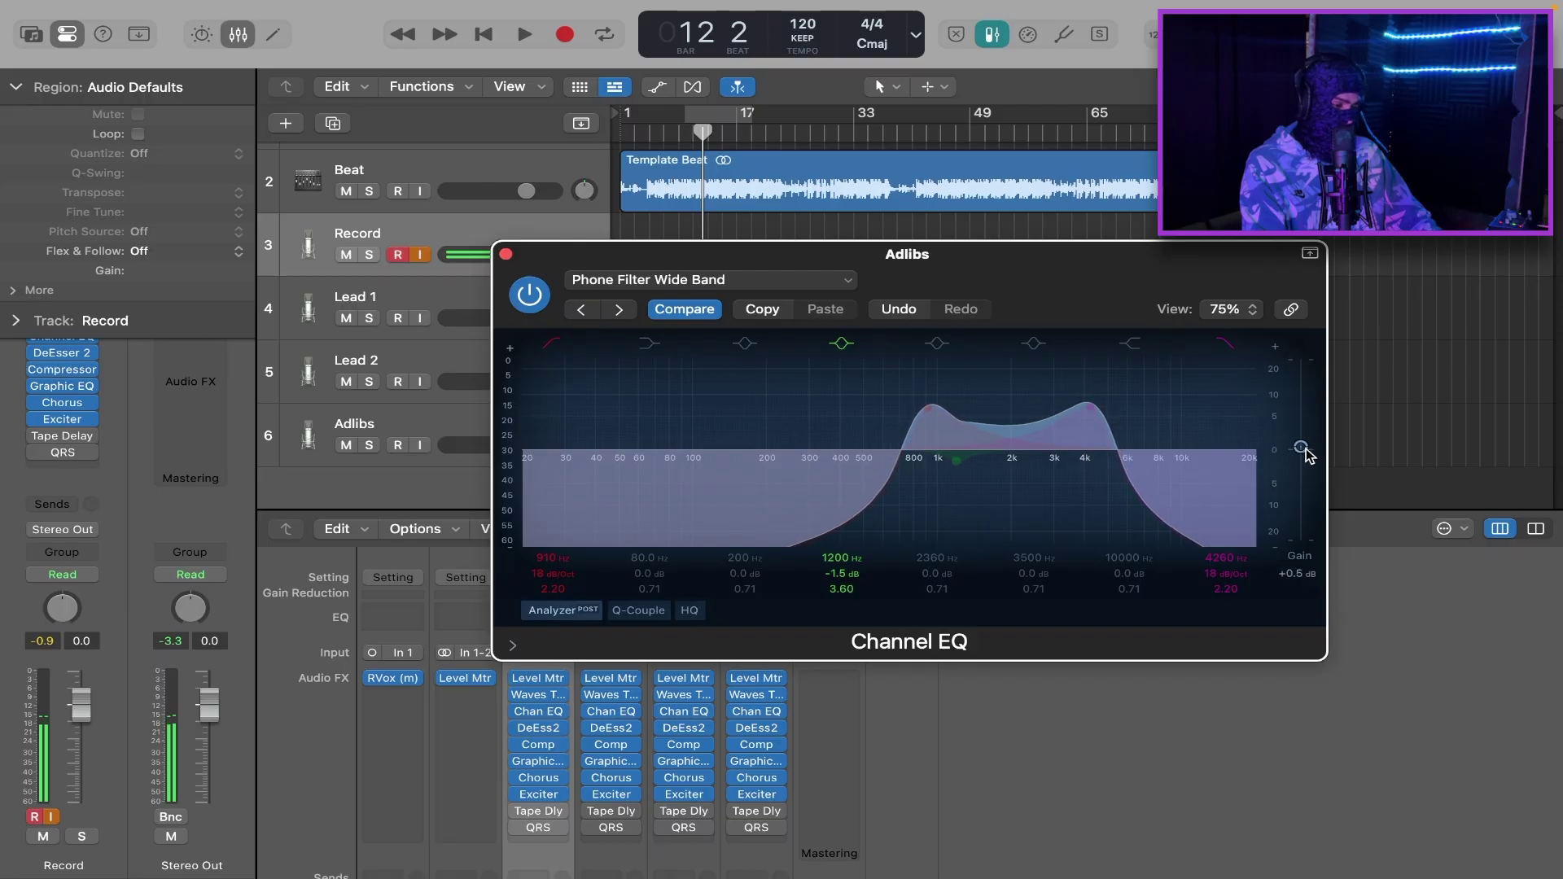
key(super+w)
Move the playhead to bar 7 and switch on the Record track's Tape Delay and Quantec Room Simulator
drag(665, 136, 671, 136)
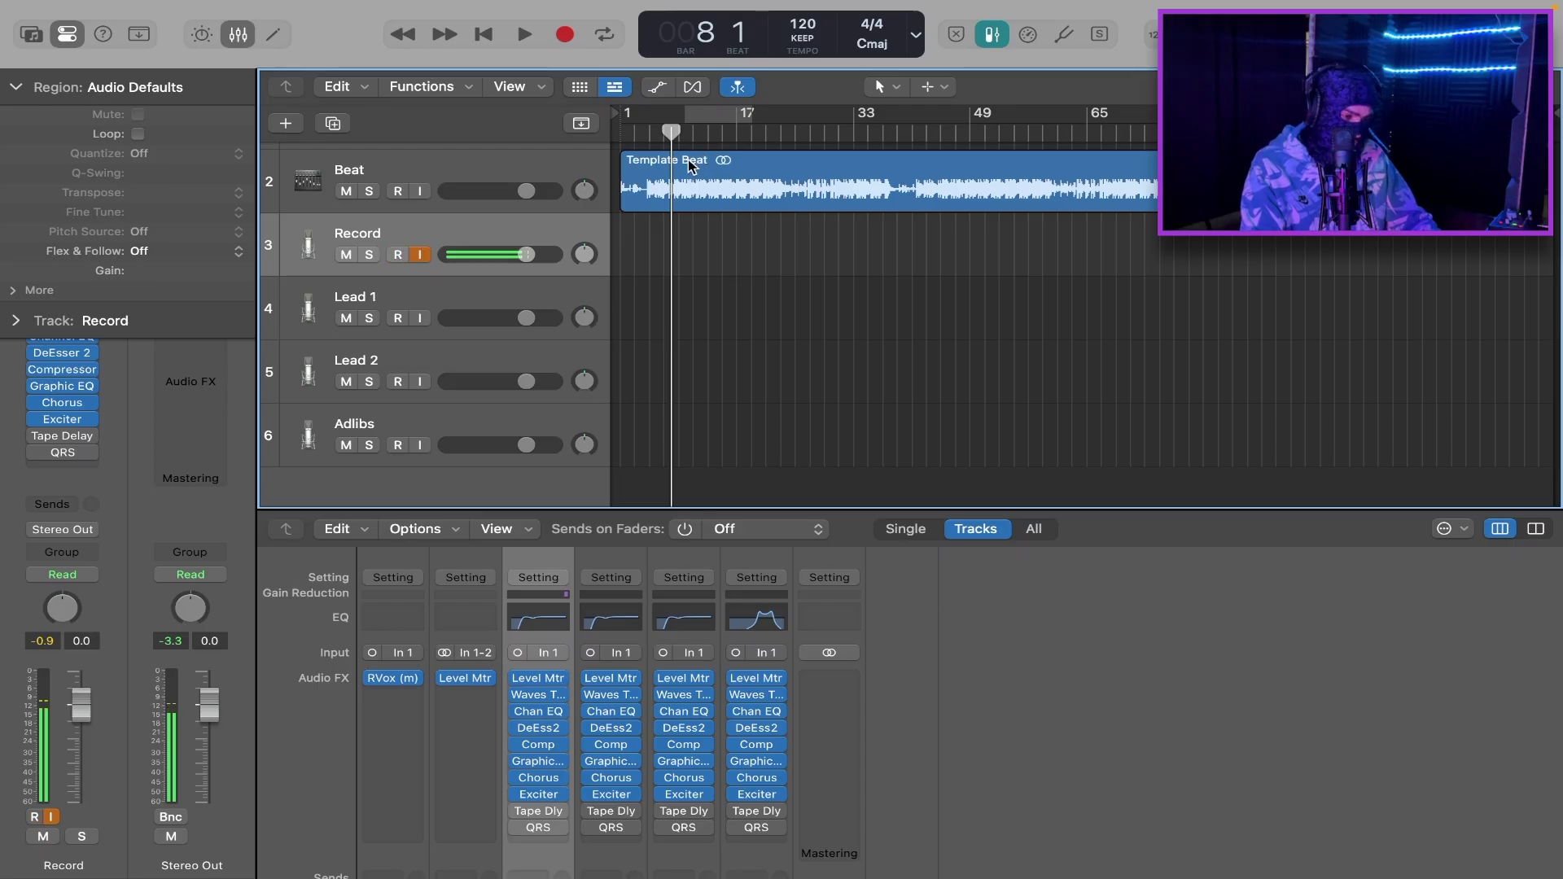
drag(671, 130, 664, 131)
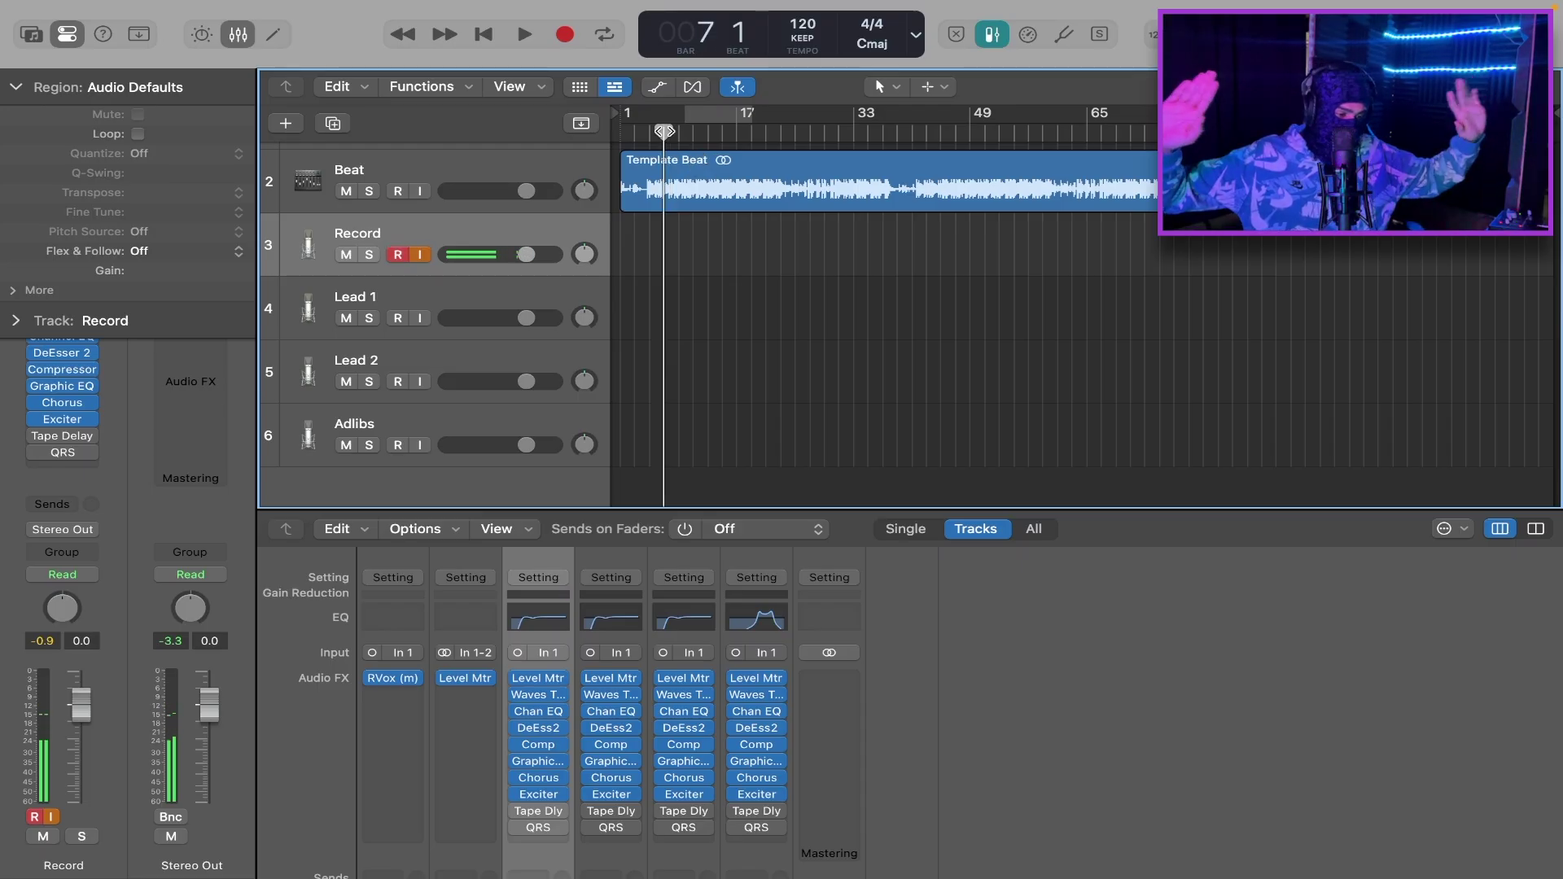
mouse_move(534, 811)
click(534, 815)
click(525, 829)
click(525, 829)
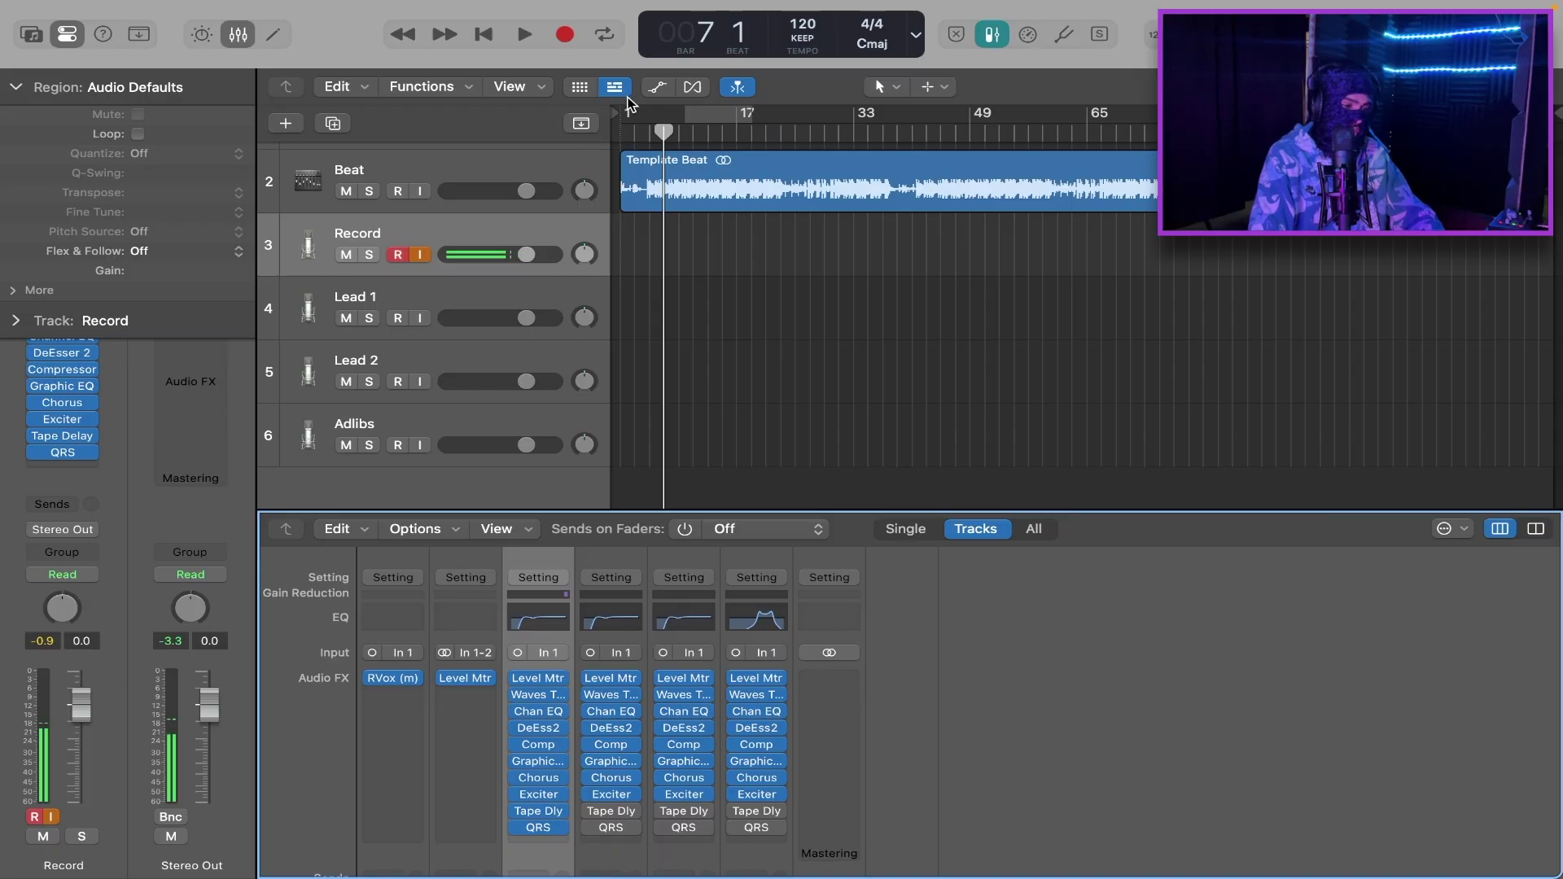
Record a vocal take on the Record track from bar 7 to bar 16 and move its region to the Lead 1 track
click(565, 34)
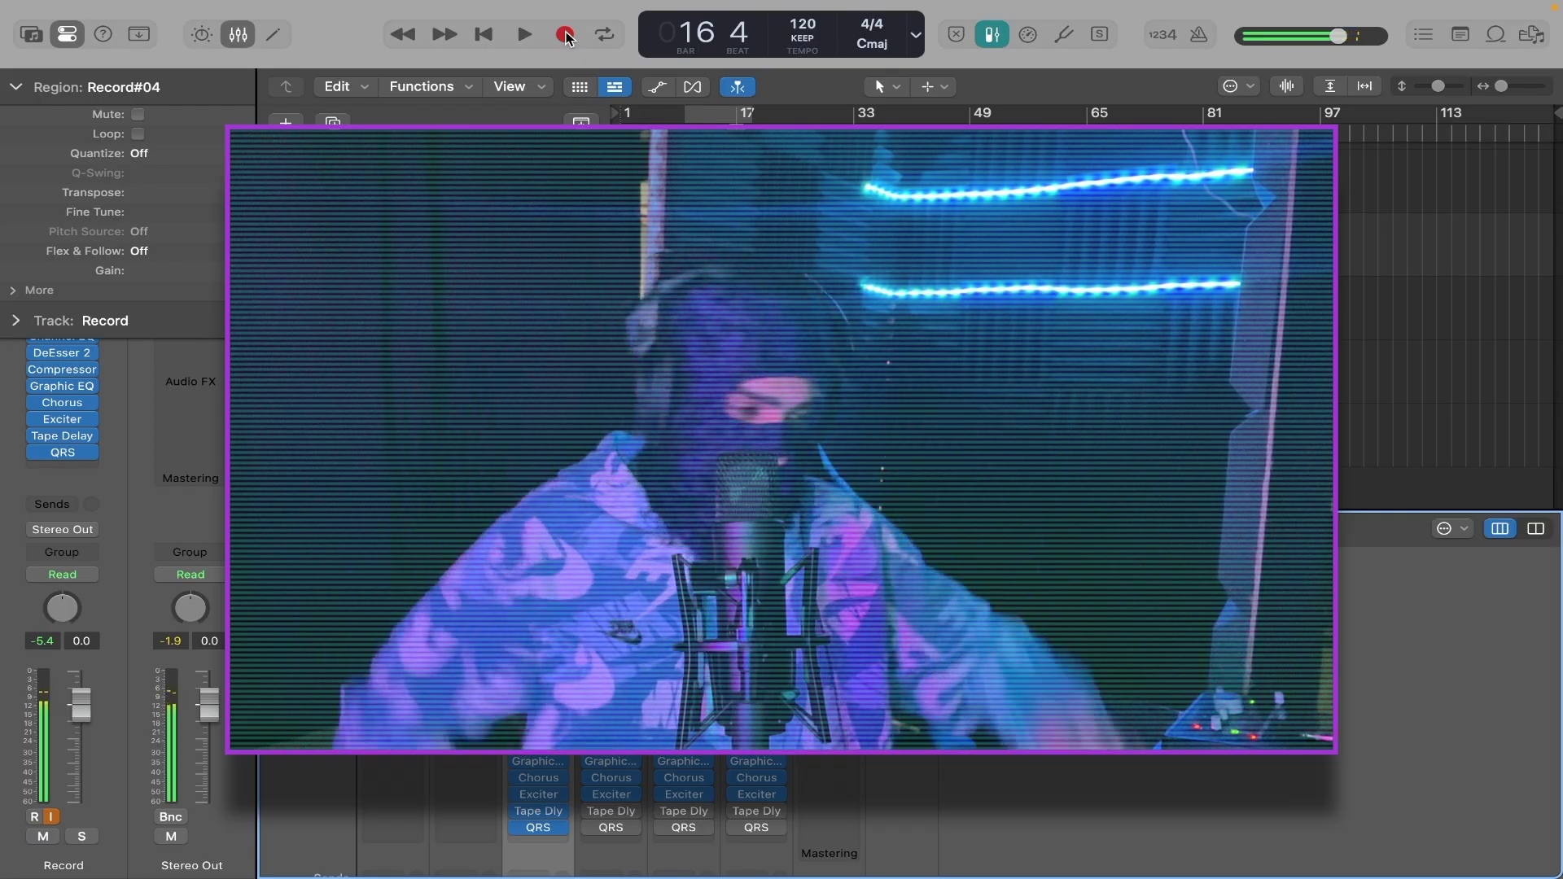
click(566, 36)
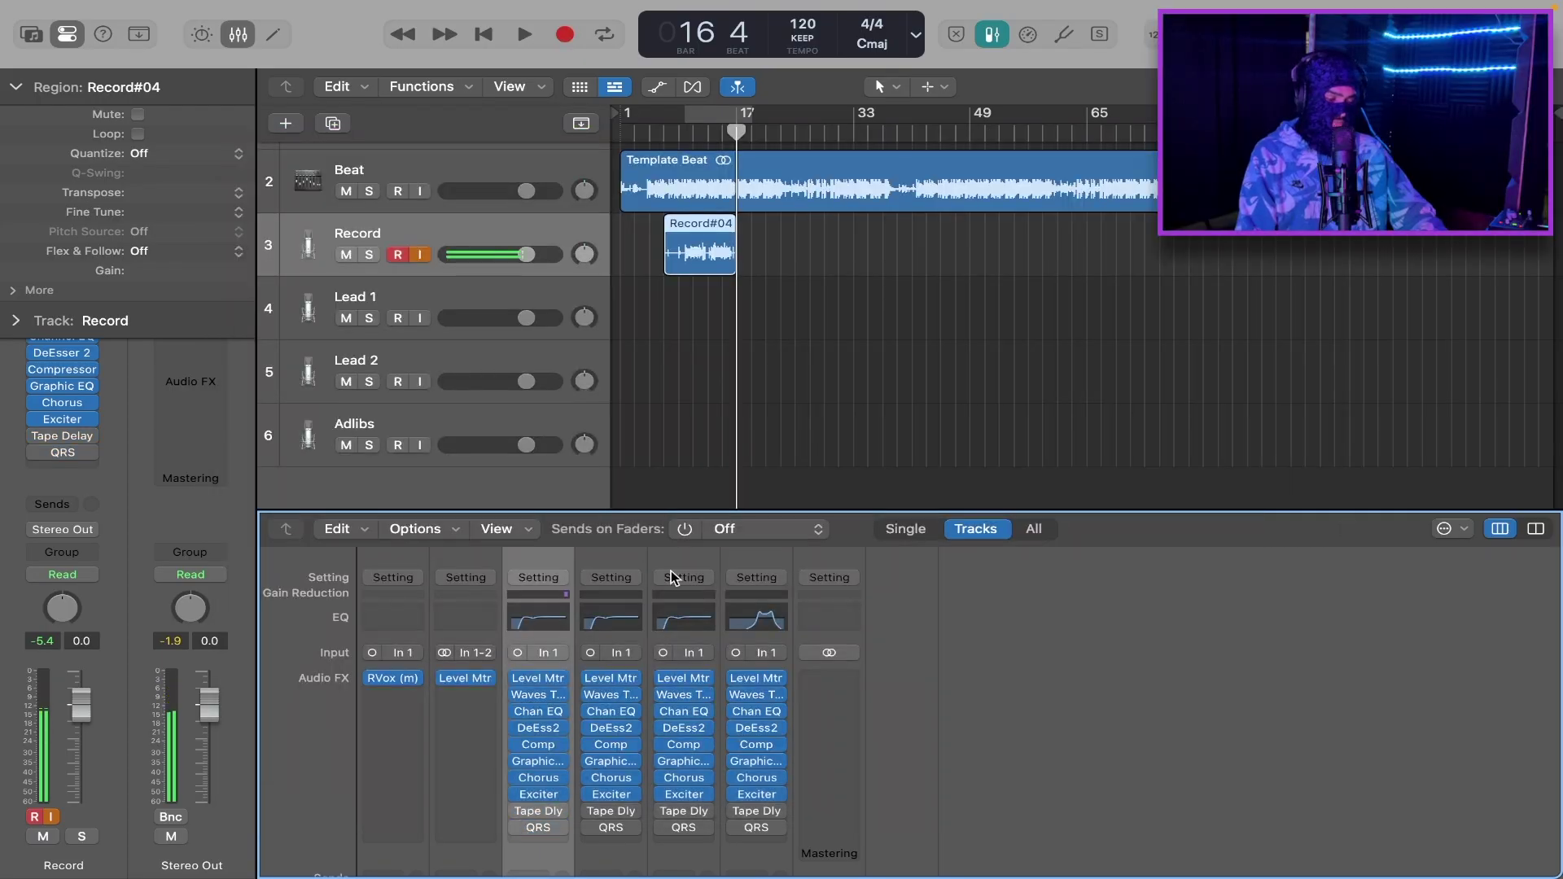
drag(702, 241, 704, 283)
Record a second vocal take from bar 13 with the Record track's delay and reverb switched on, and move its region to Lead 2
click(708, 133)
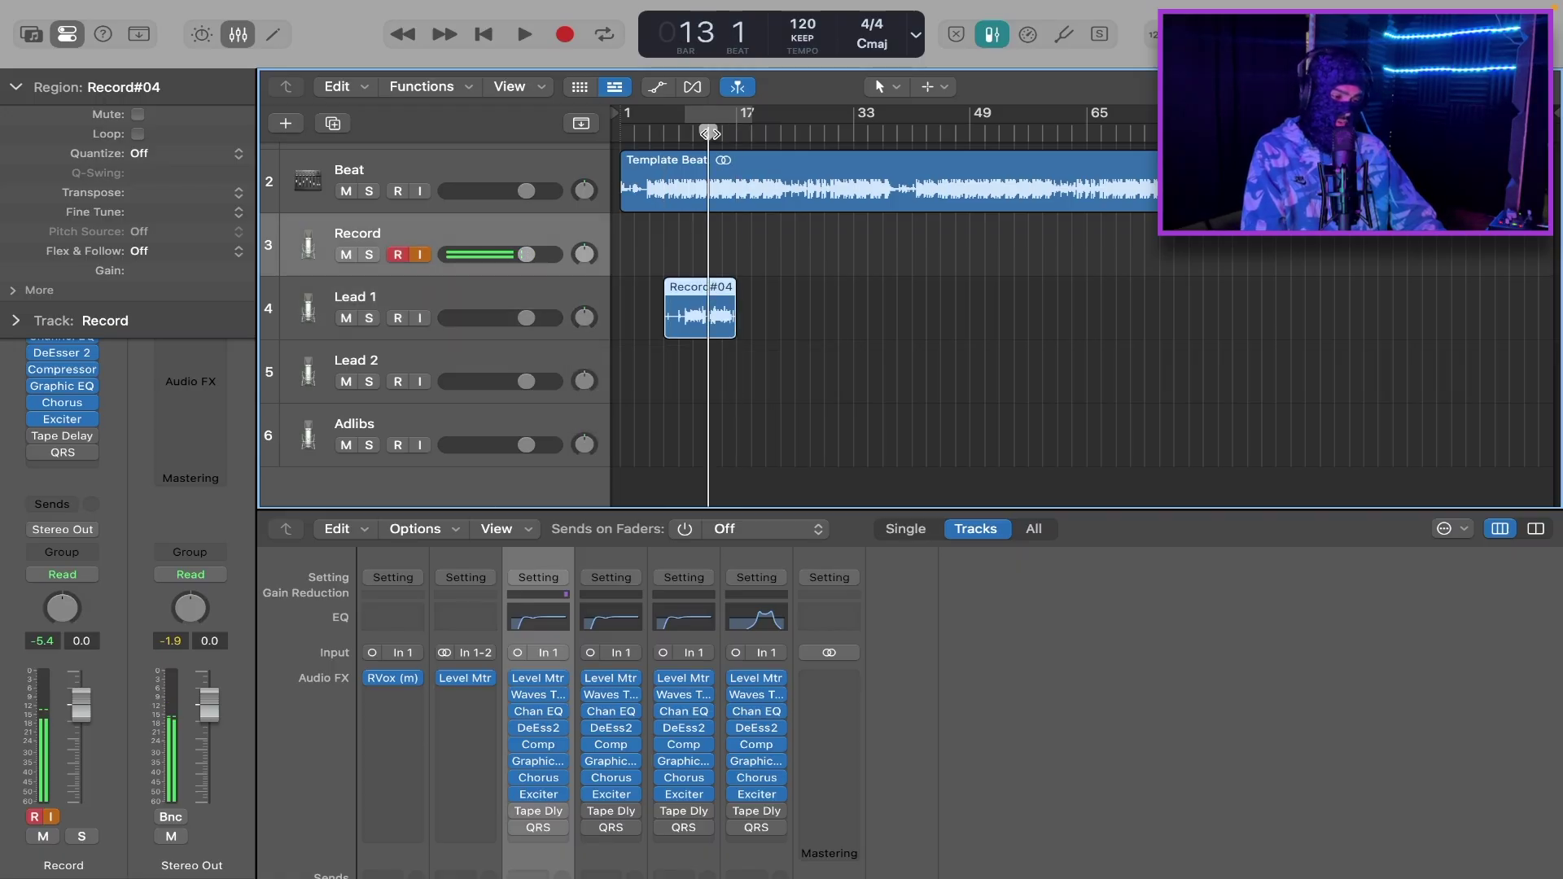
click(518, 827)
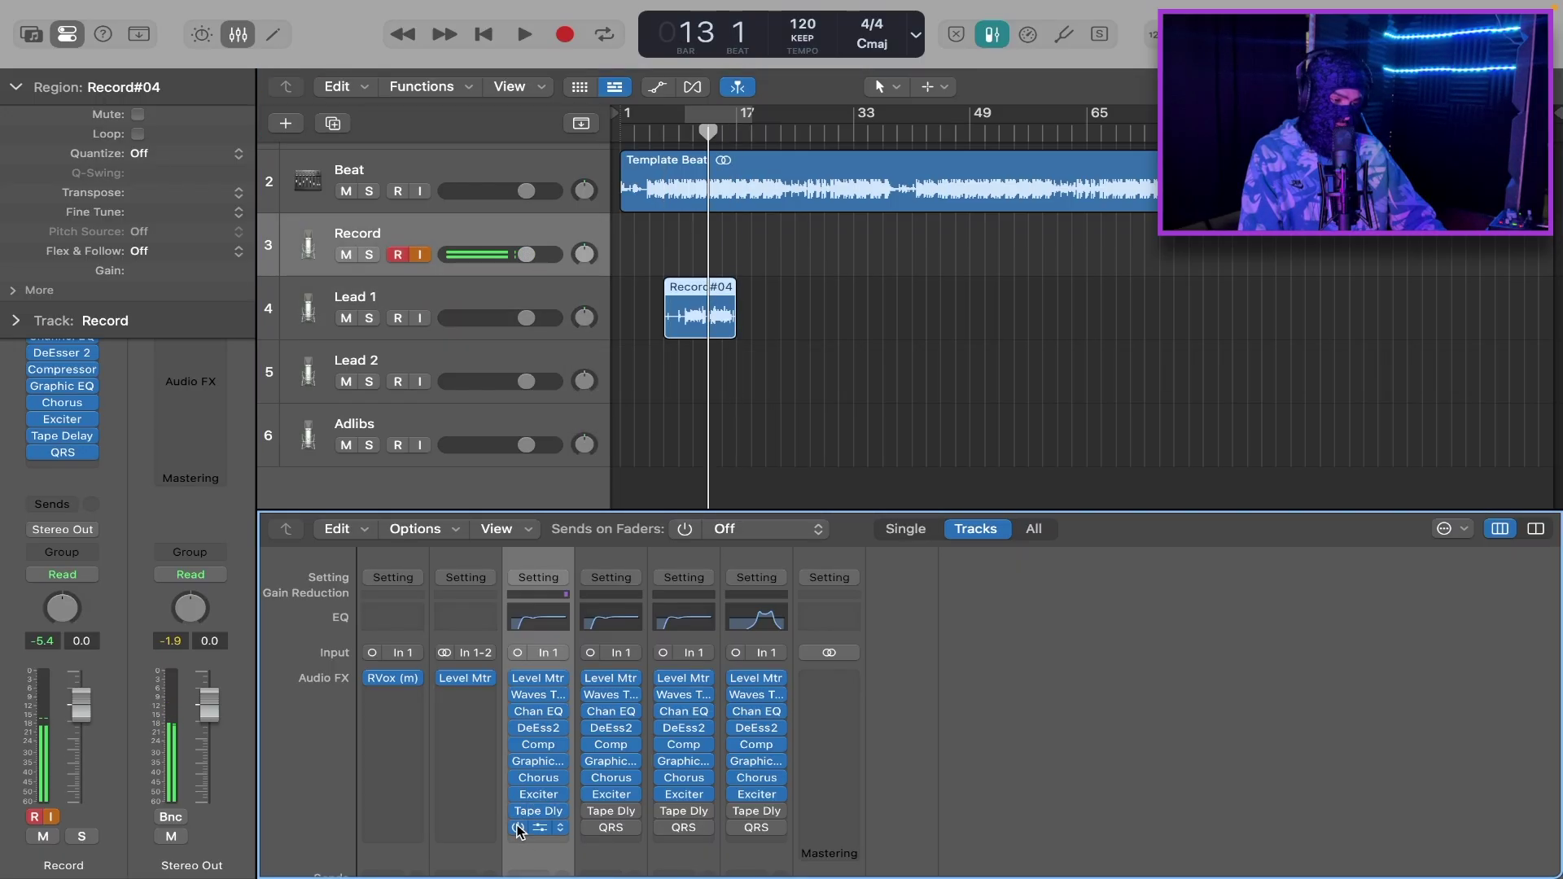
click(566, 36)
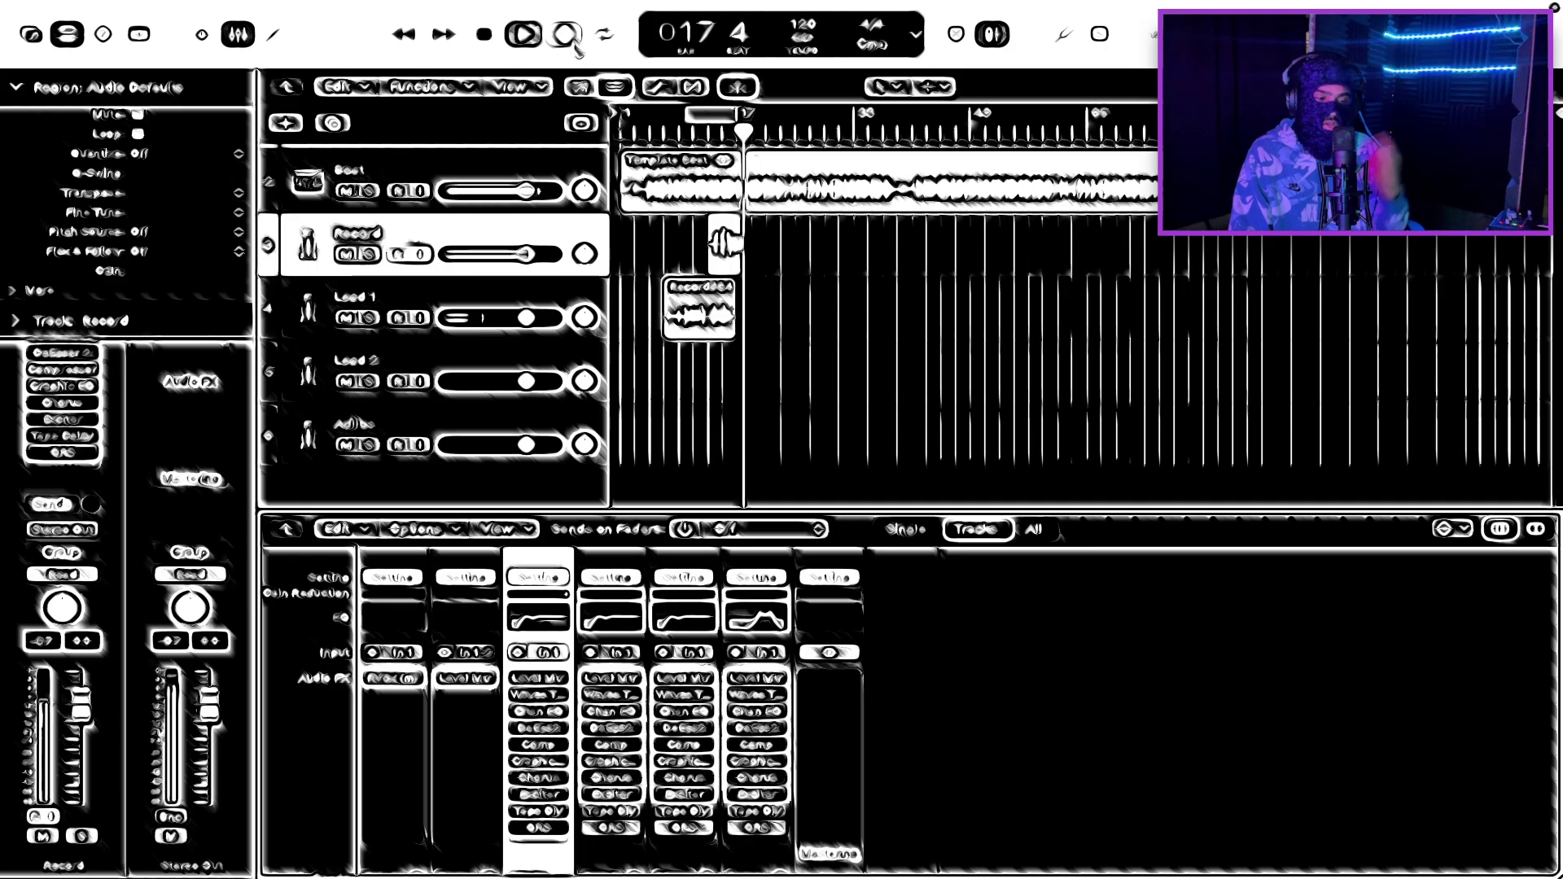
key(space)
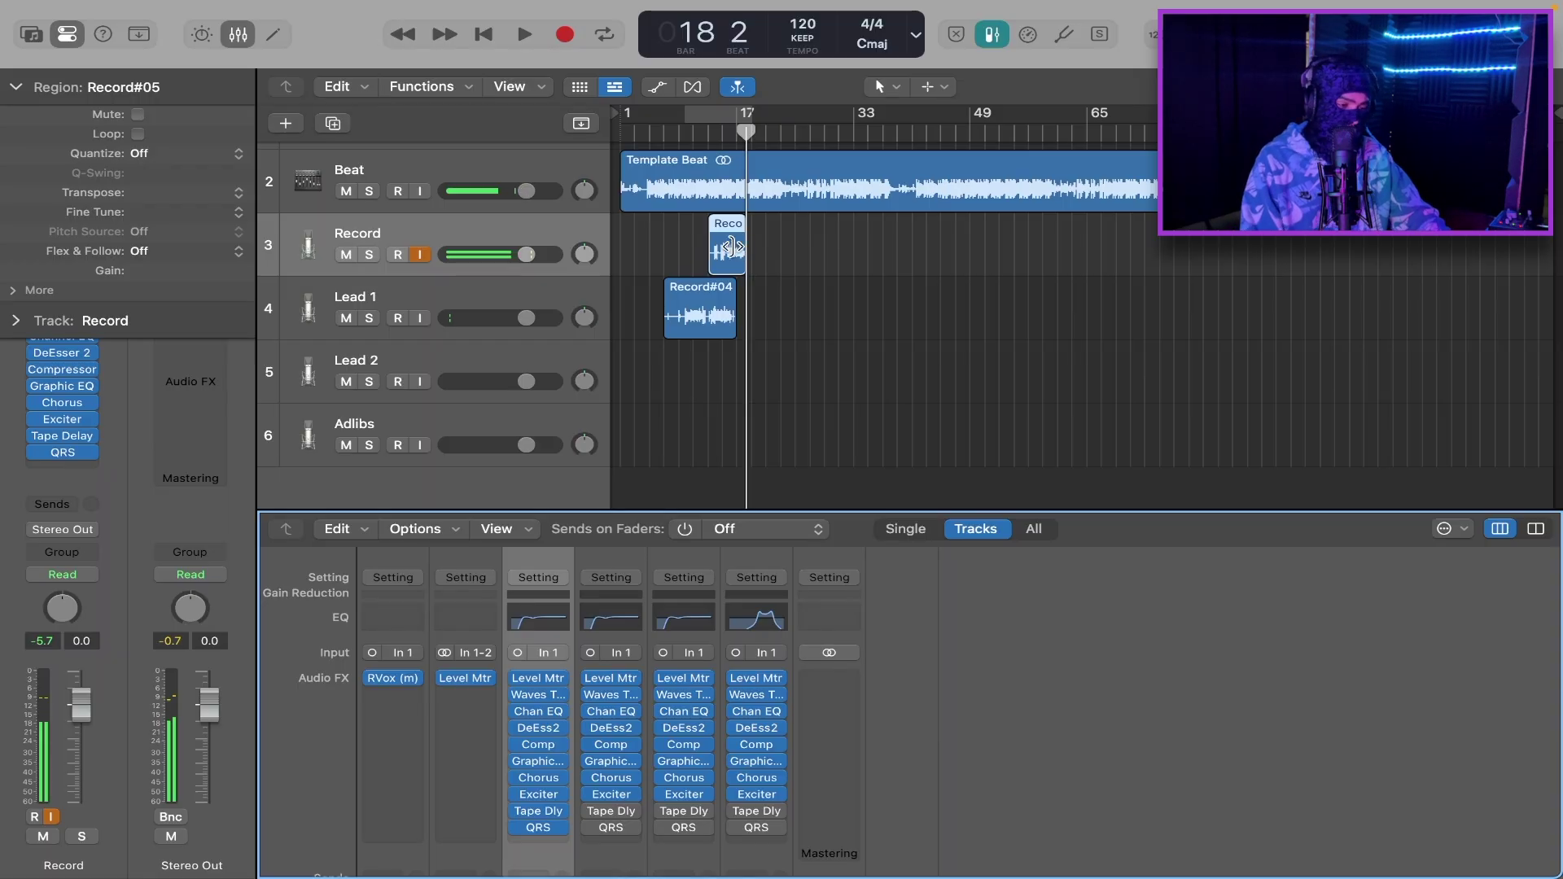
drag(731, 247, 735, 356)
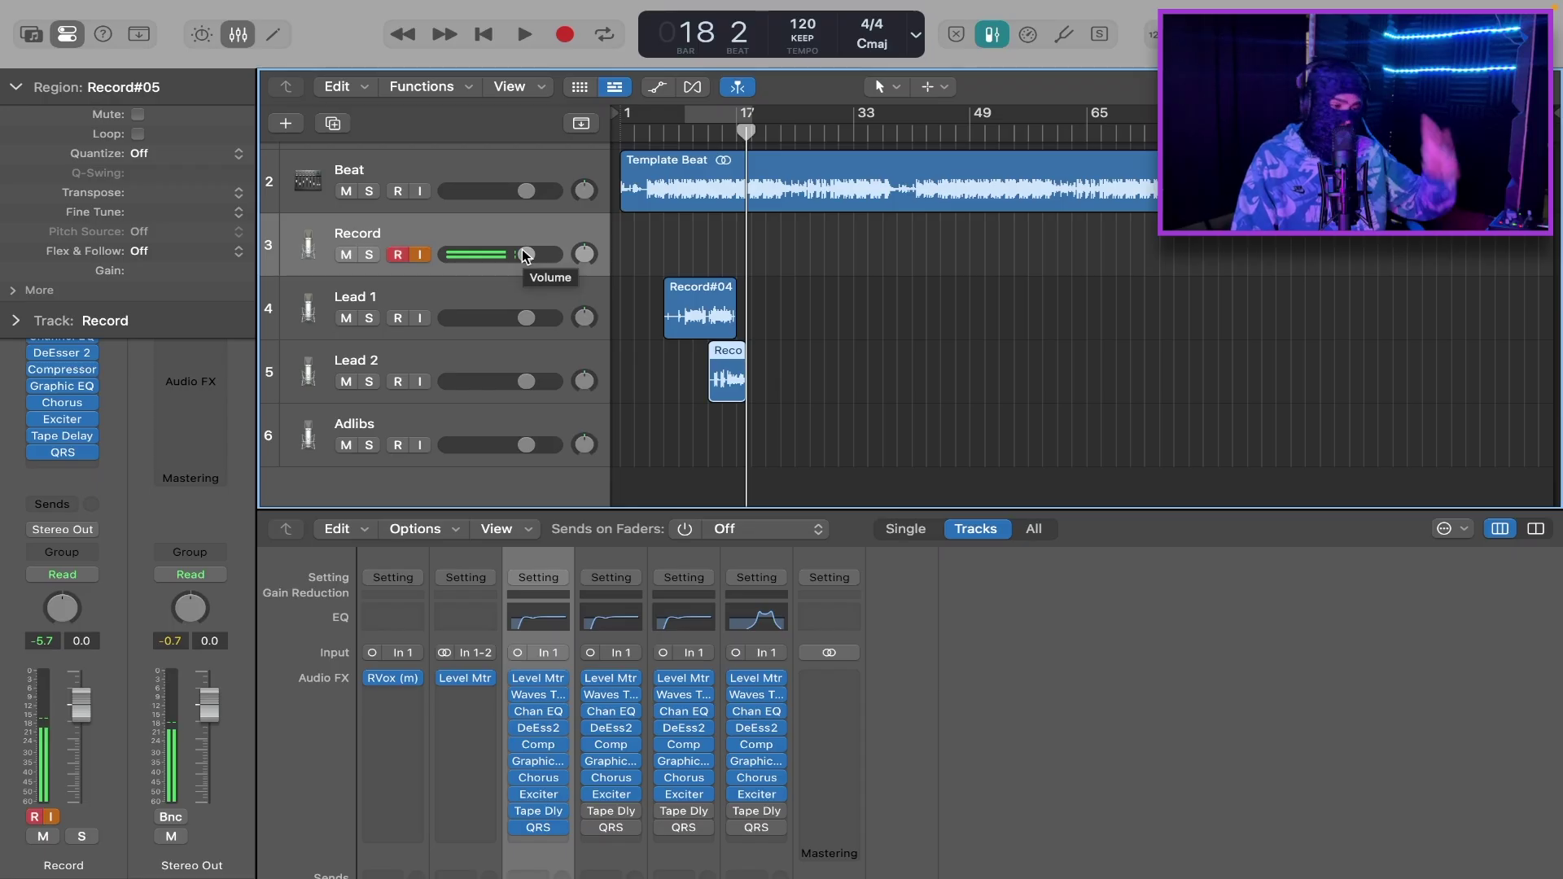
Bypass the Record track's Tape Delay and Quantec Room Simulator, select the Adlibs track and switch on both of its own
click(530, 868)
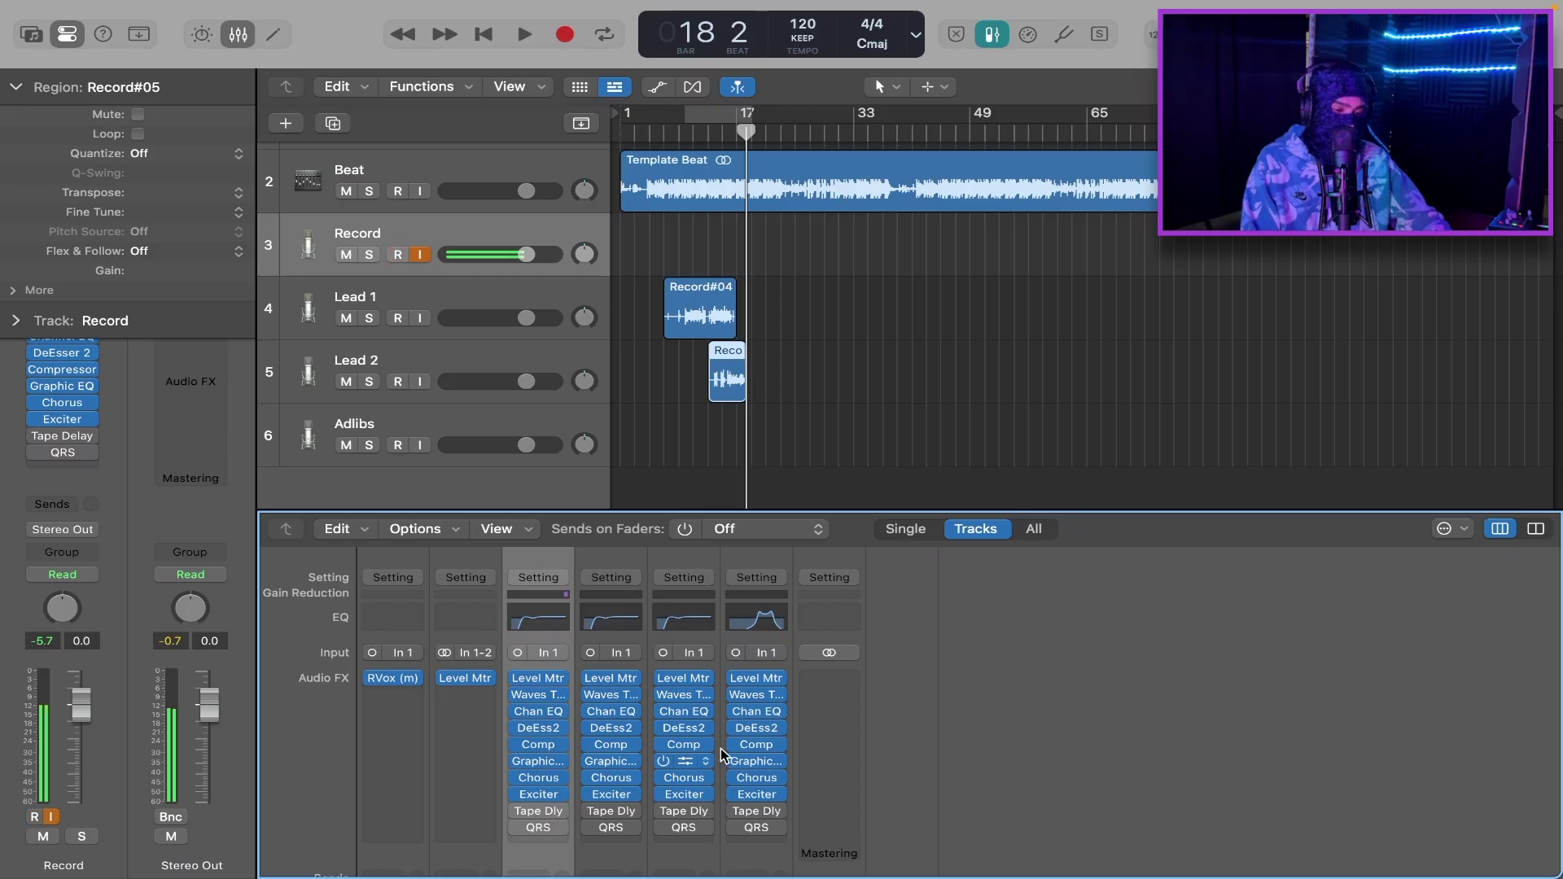
click(548, 456)
click(418, 446)
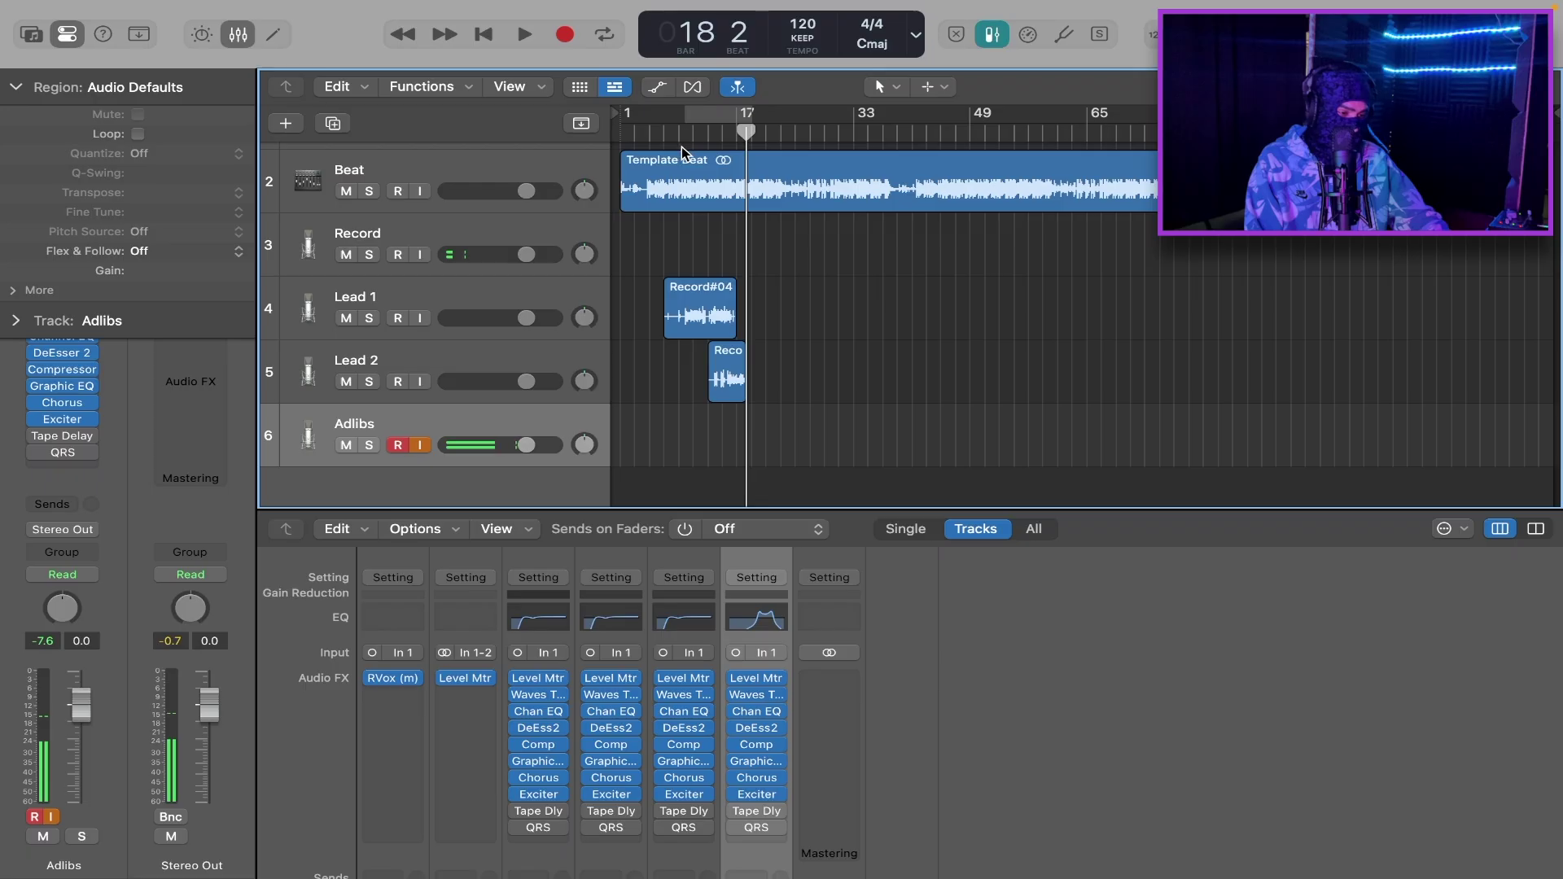
click(730, 812)
click(735, 830)
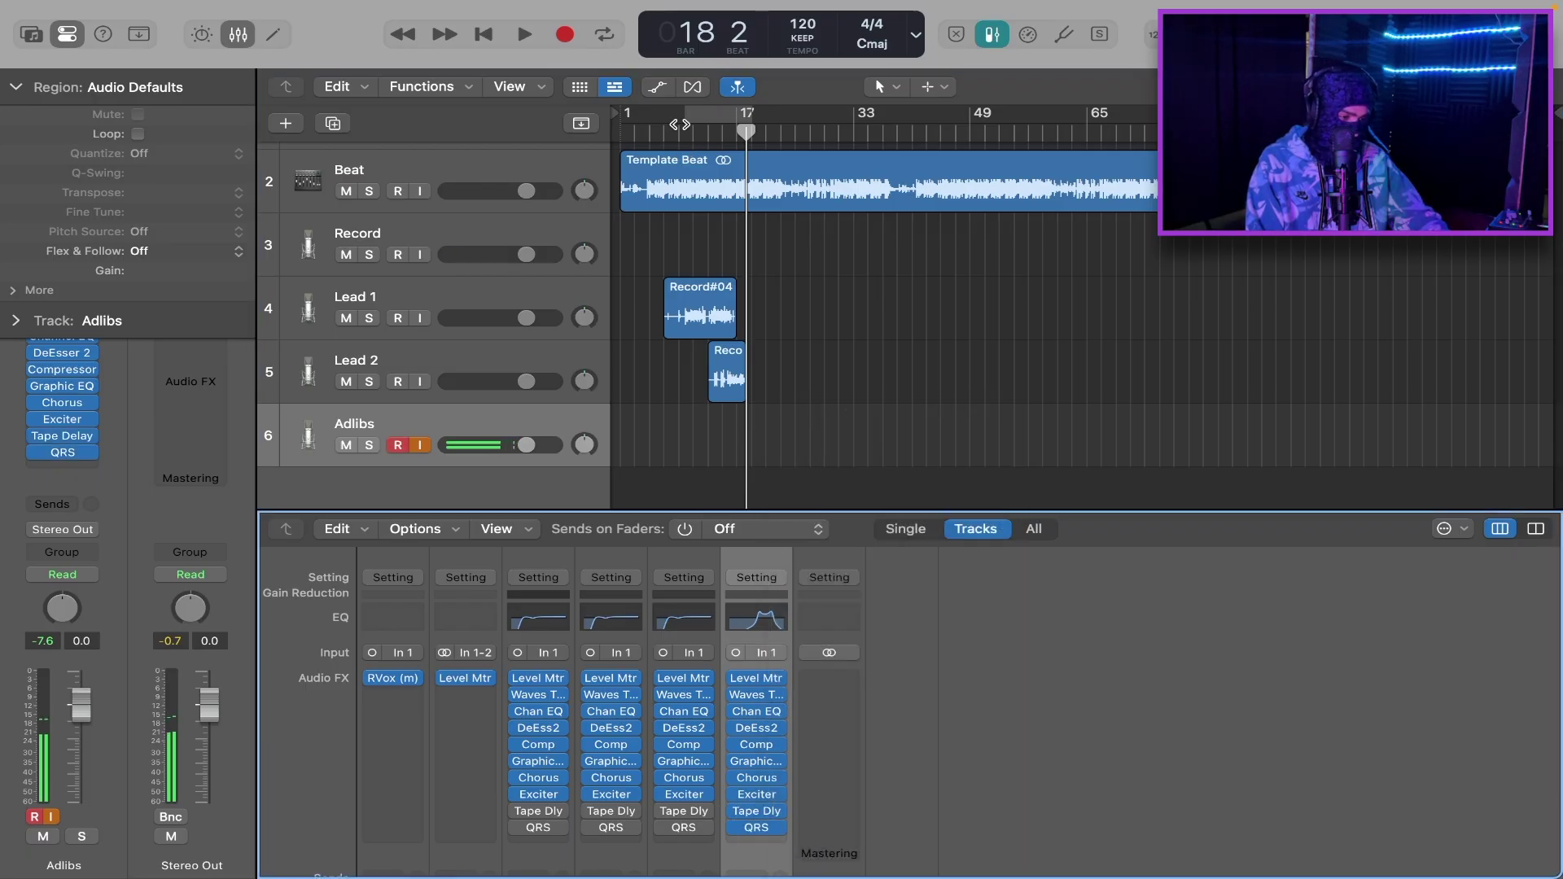
Record a take on the Adlibs track from about bar 9 and move the playhead back to bar 10
click(680, 129)
click(564, 33)
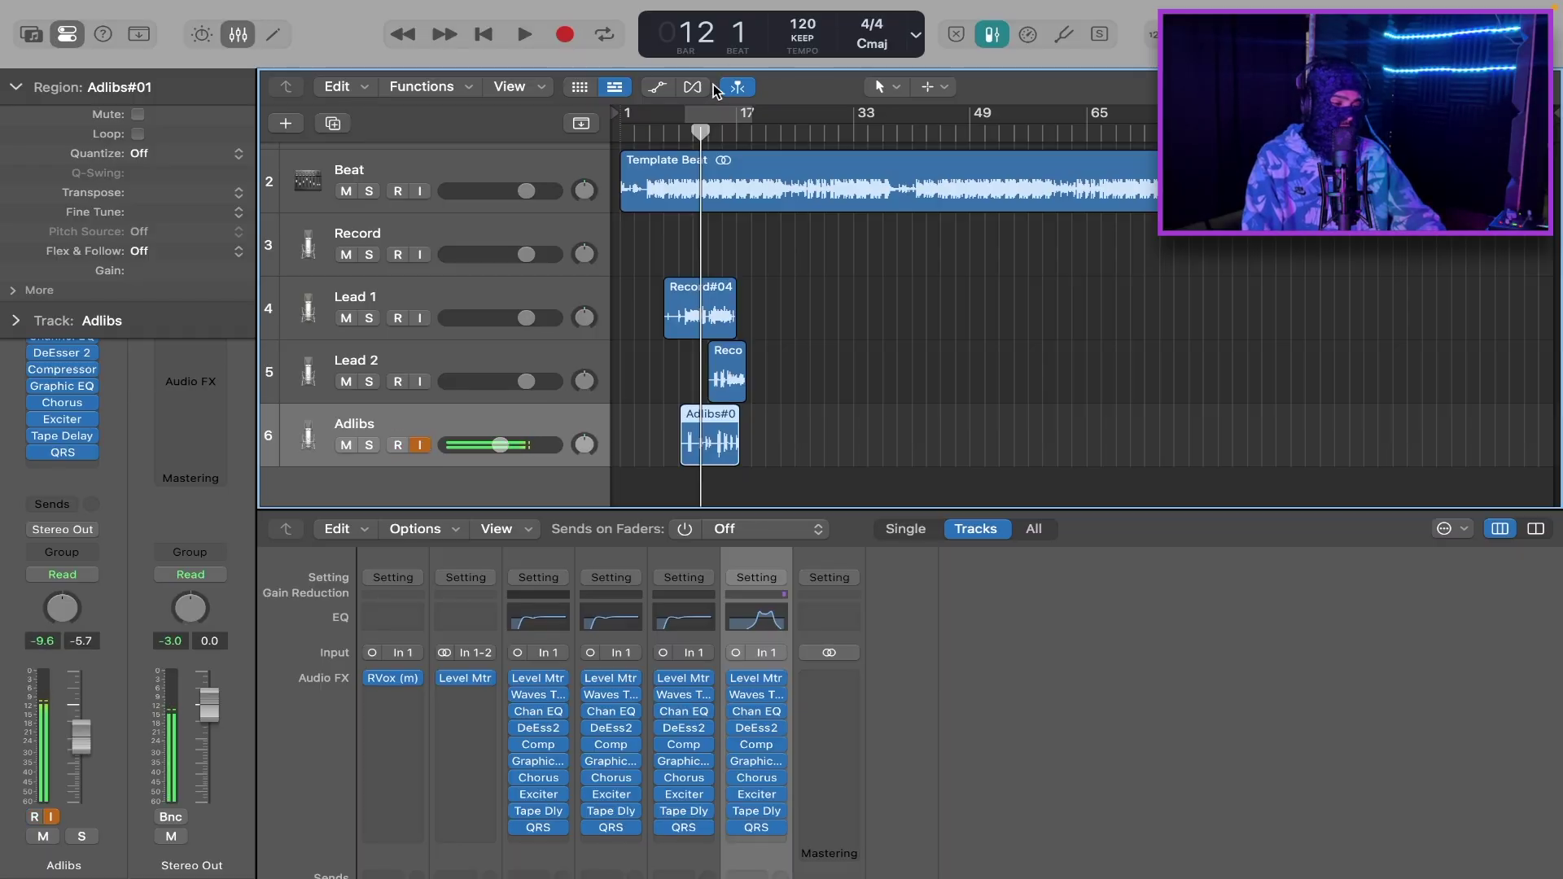
drag(702, 128, 686, 130)
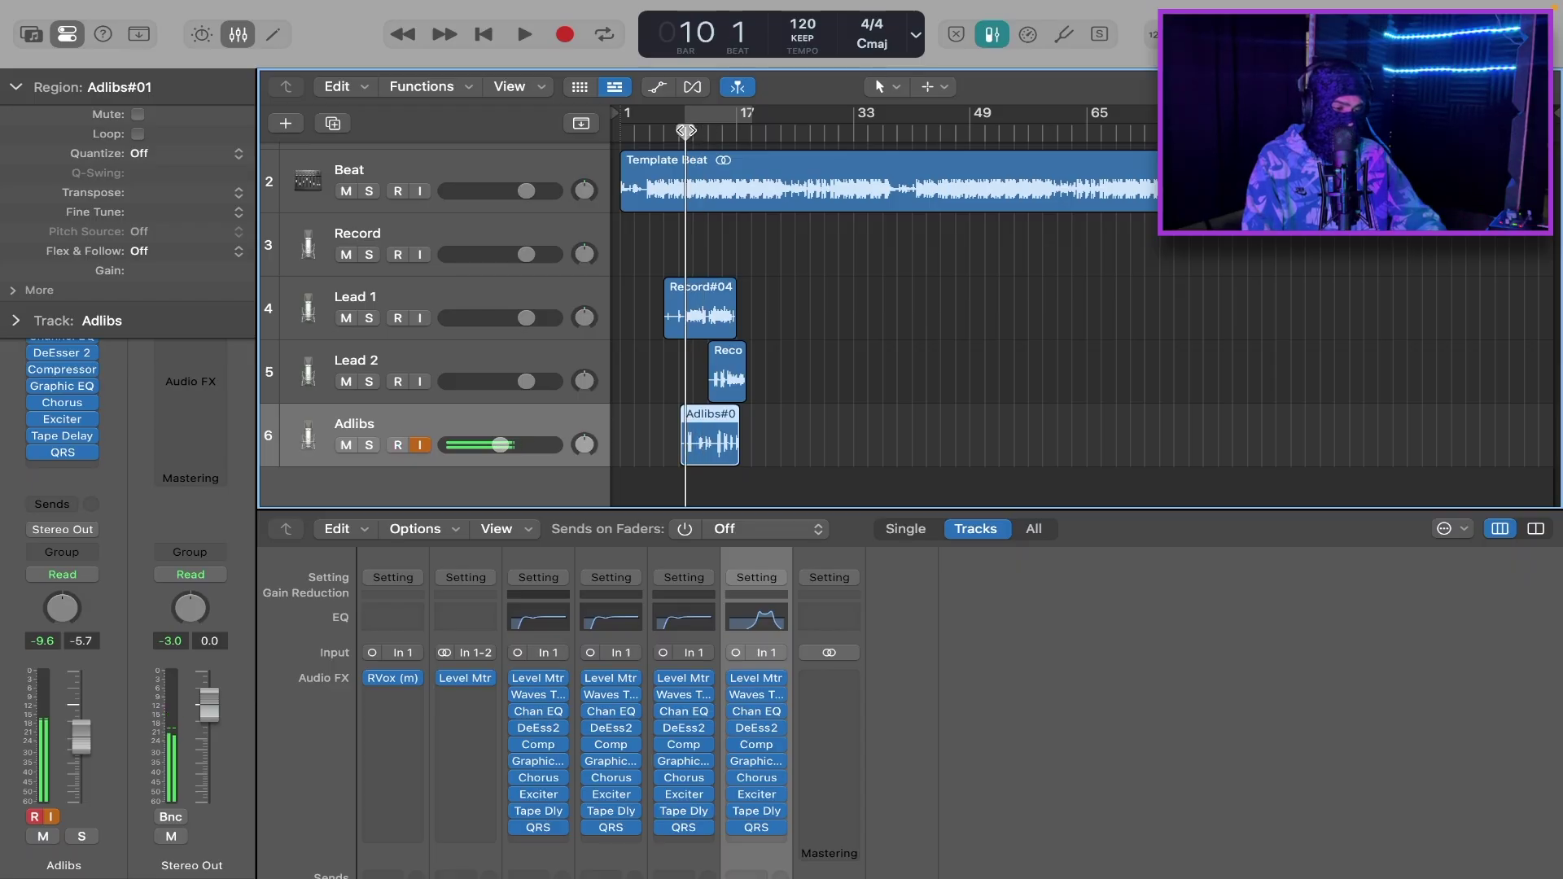
Play back the layered lead and adlib takes over the beat from bar 10
key(space)
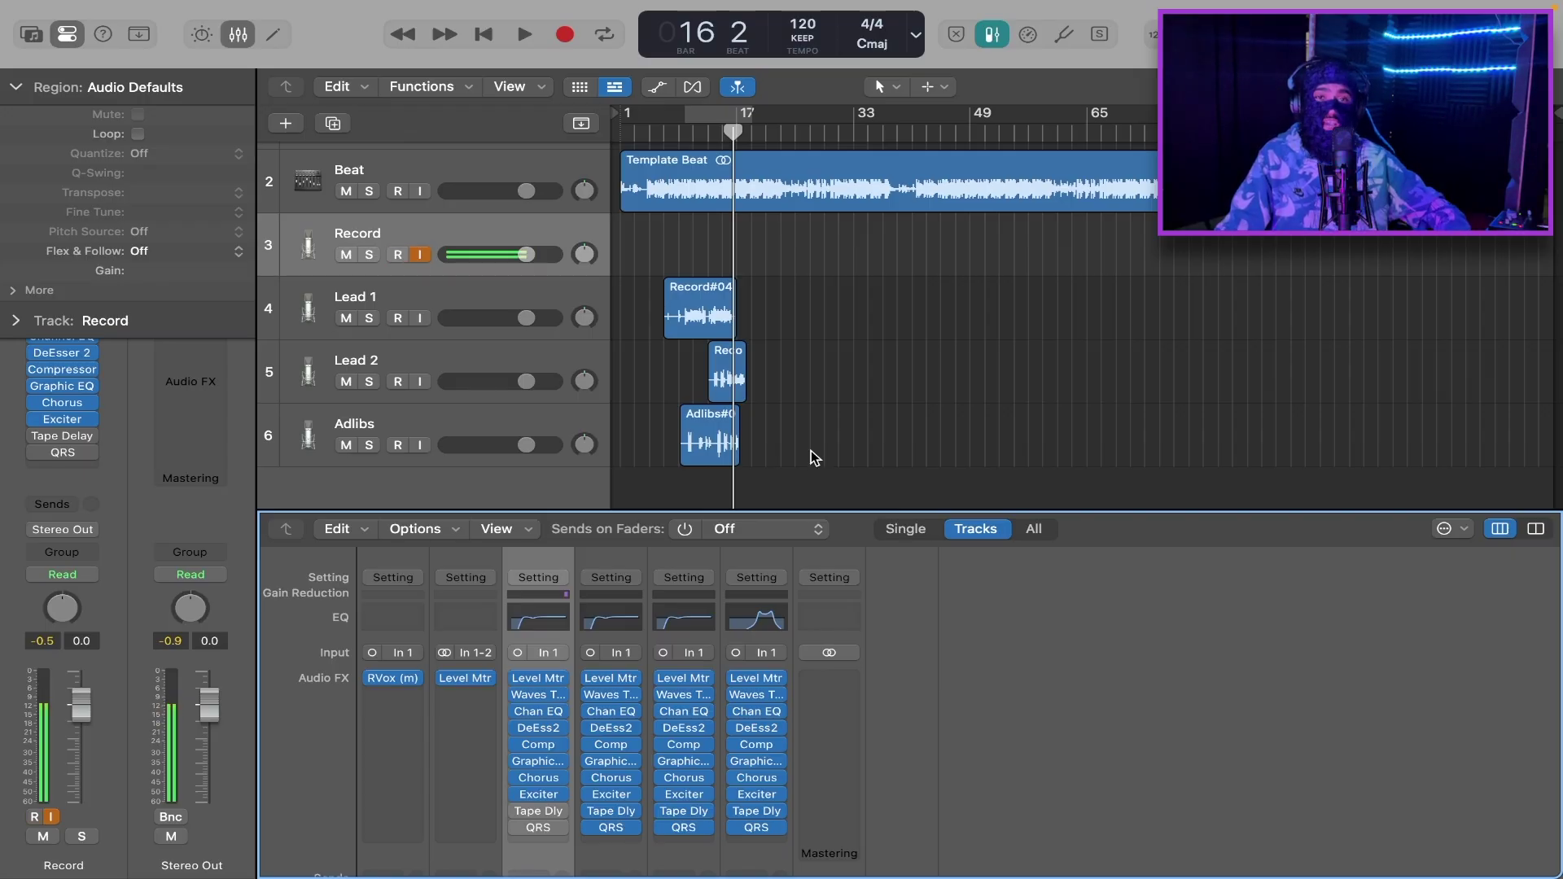
Delete the Lead 1, Lead 2, Adlibs and beat regions, and switch on the Record track's Tape Delay and QRS reverb
drag(841, 452, 665, 277)
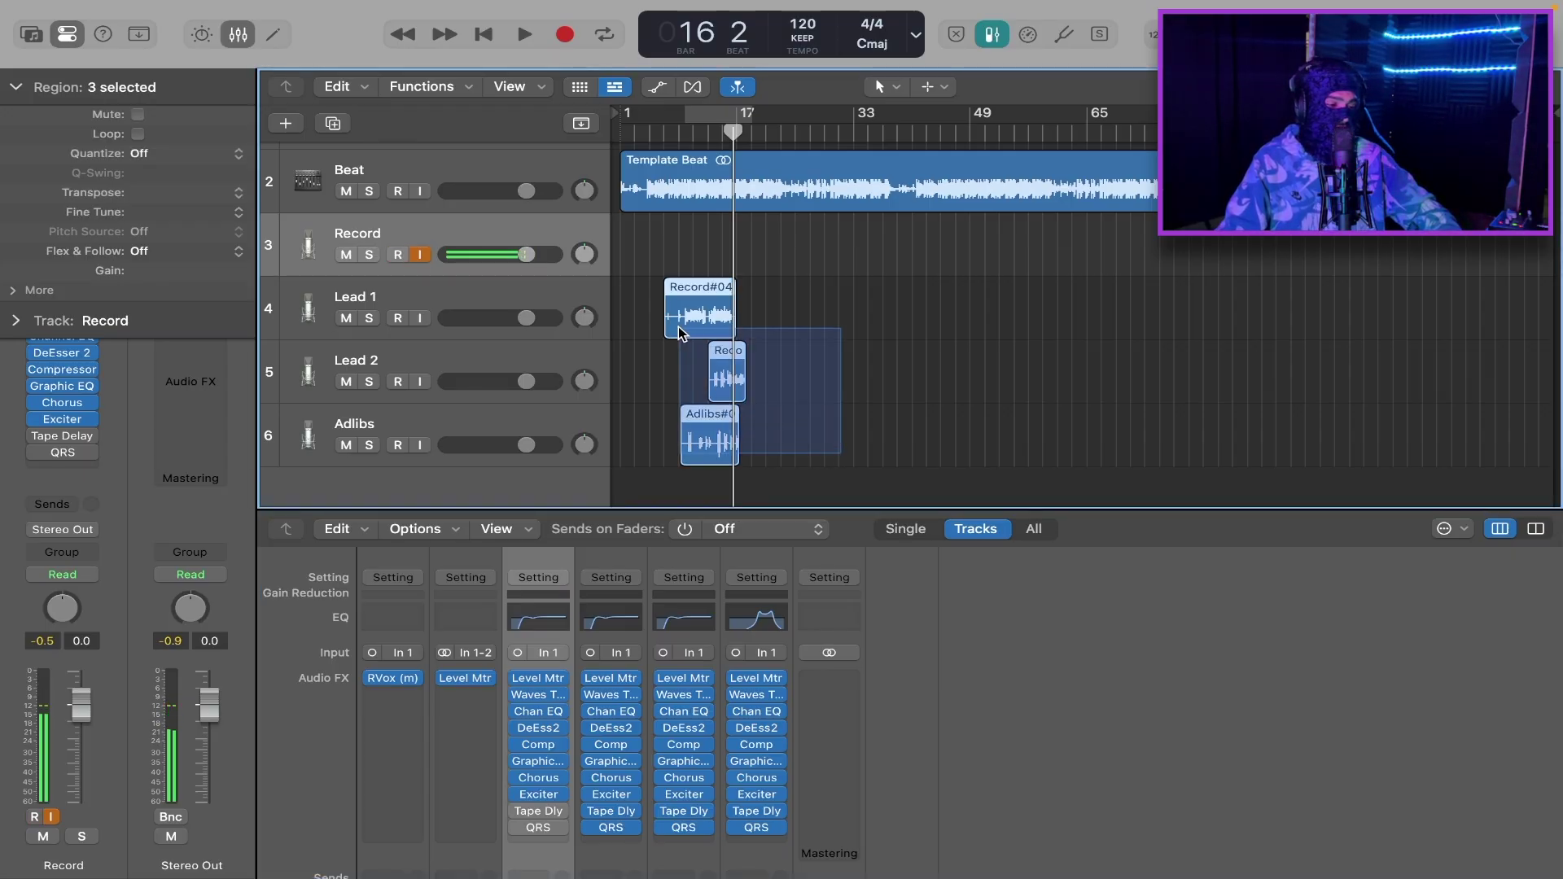
key(Delete)
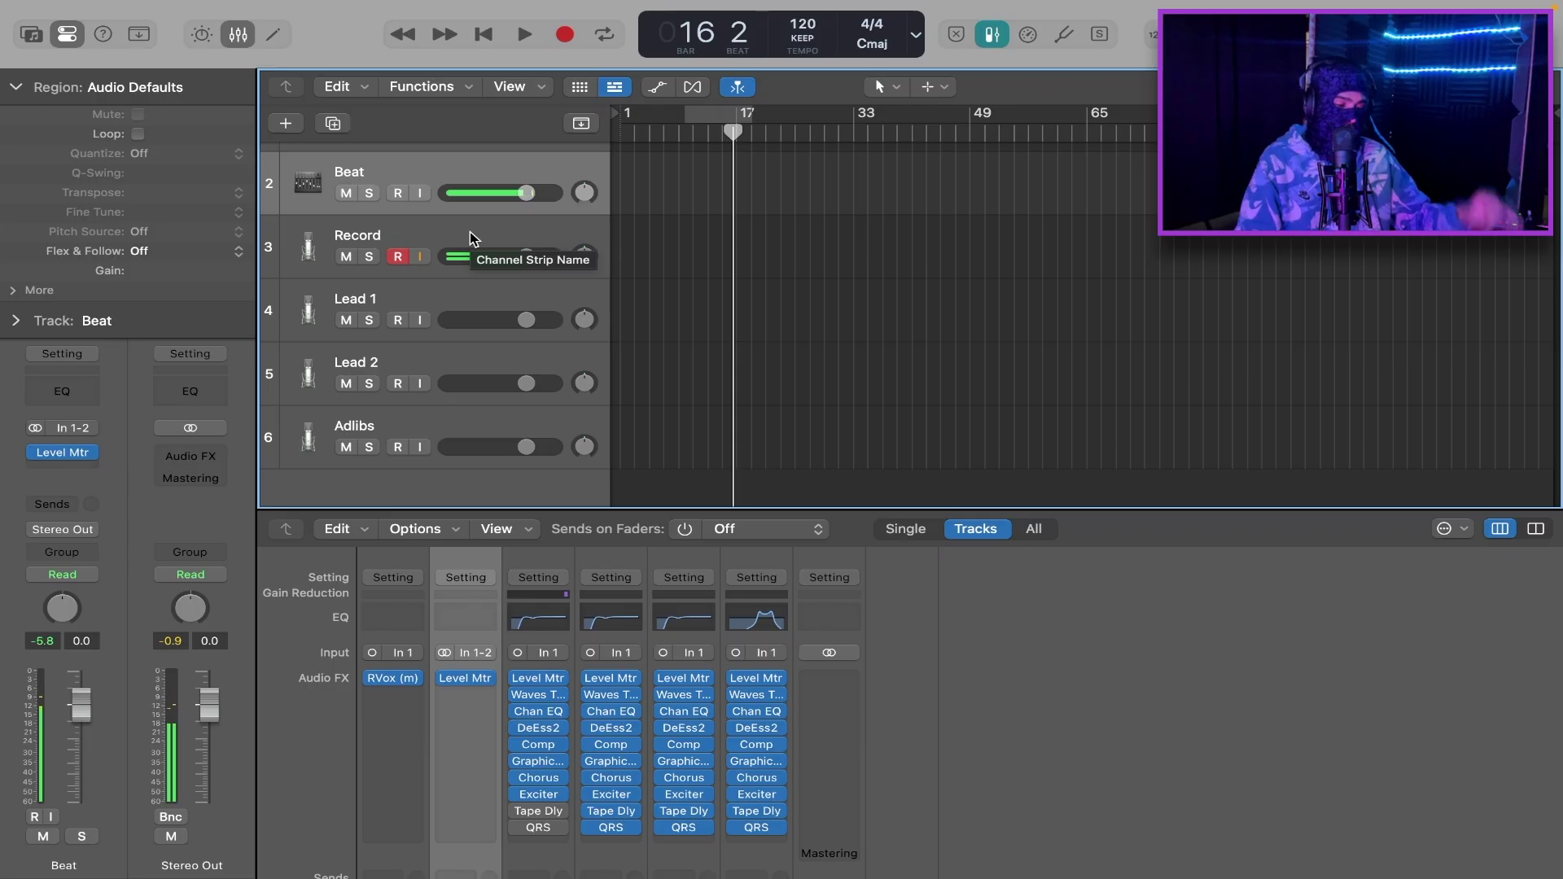
click(515, 814)
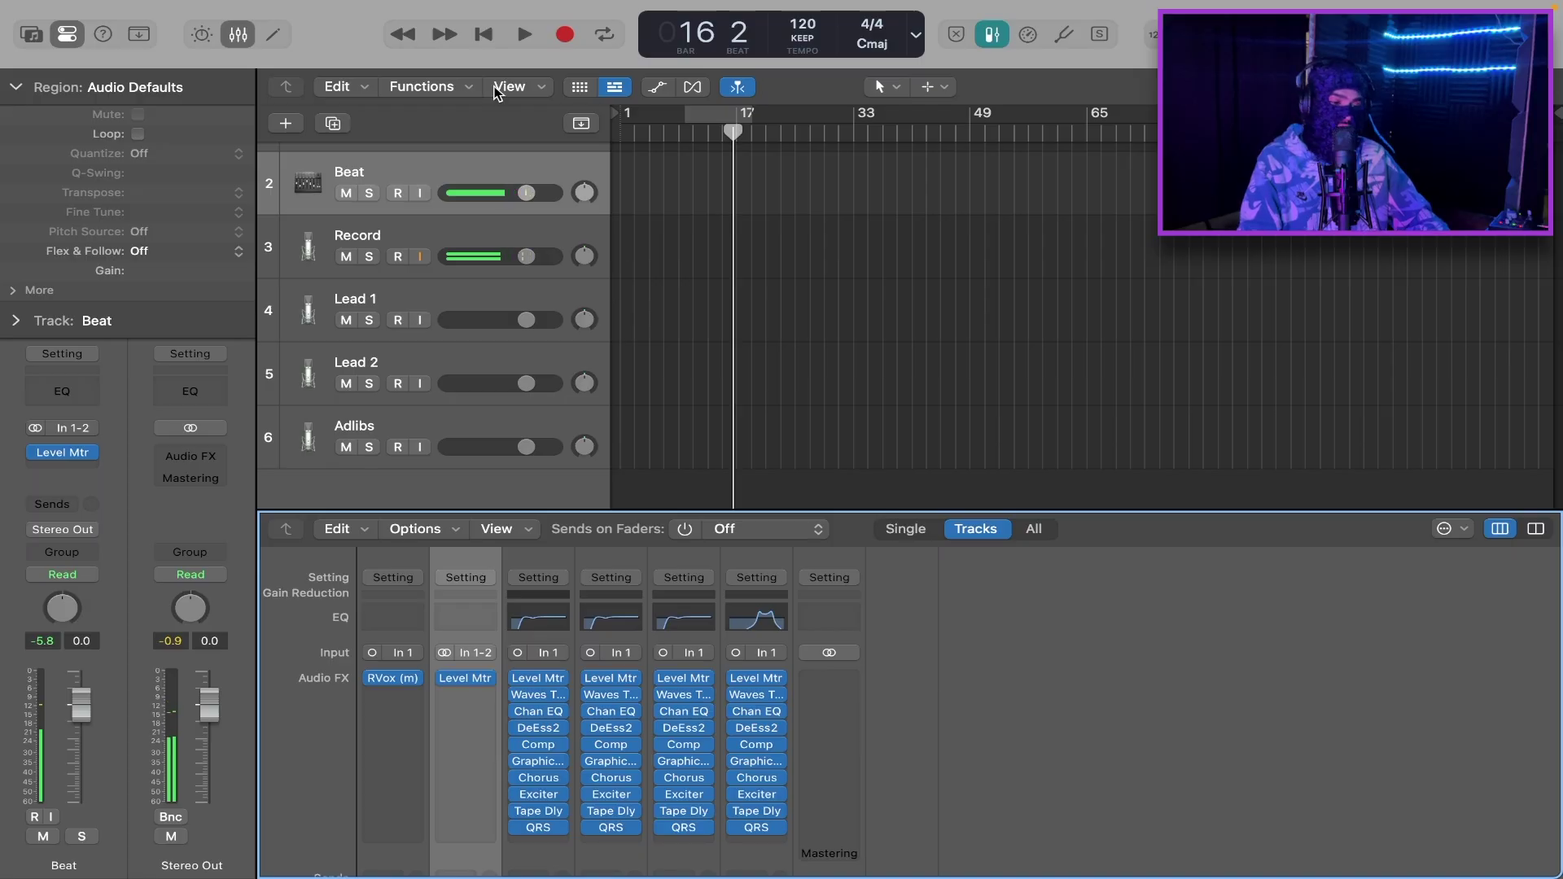
Start saving the emptied session as a project template, clear the proposed name and cancel the save
mouse_move(229, 7)
click(157, 12)
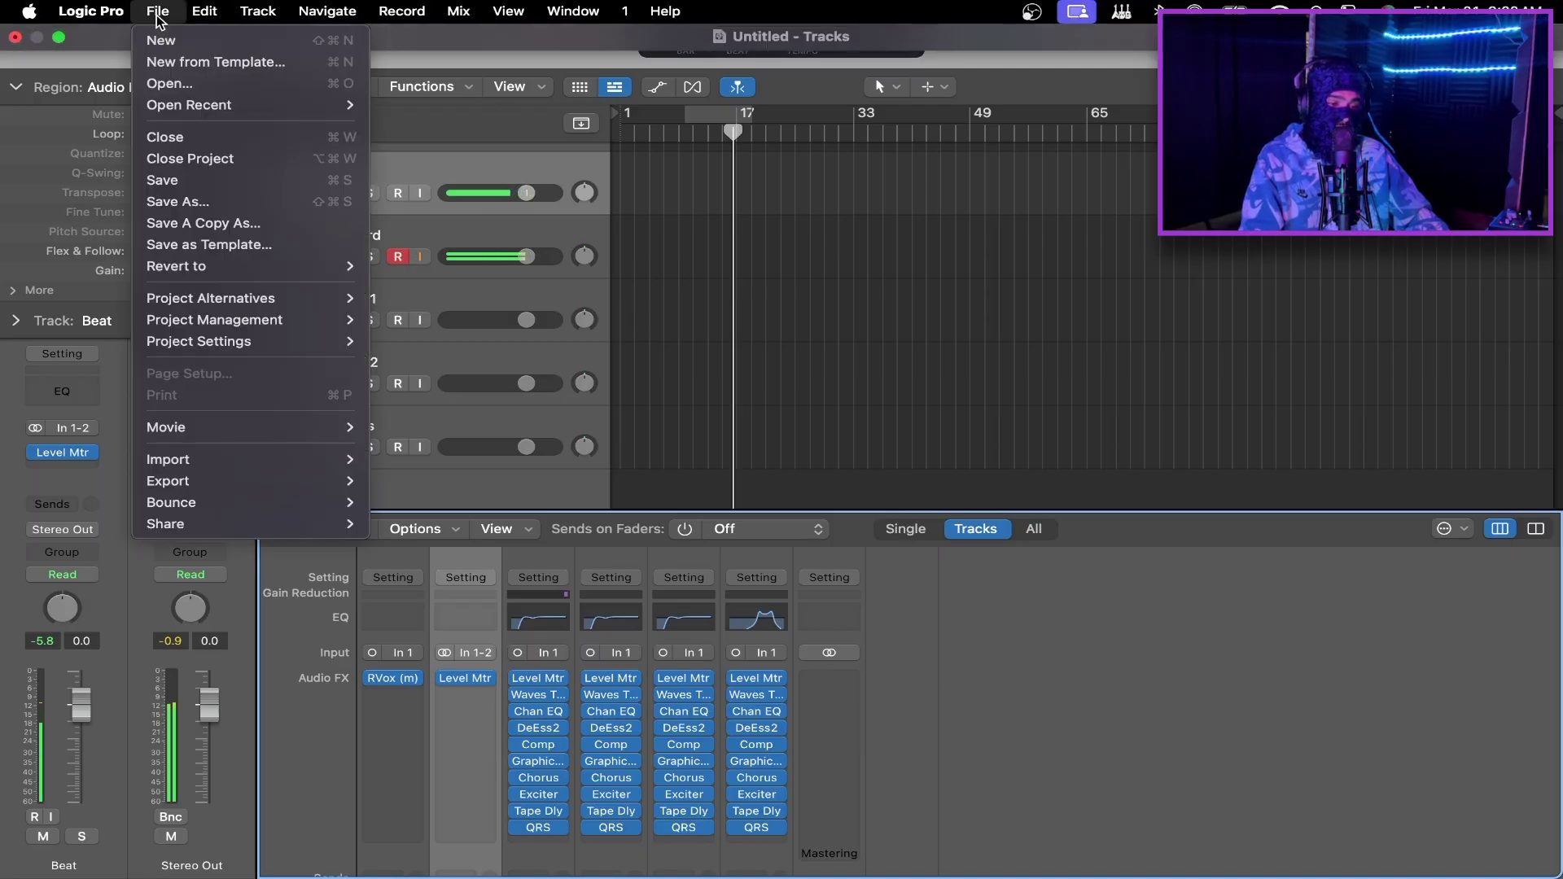
click(252, 244)
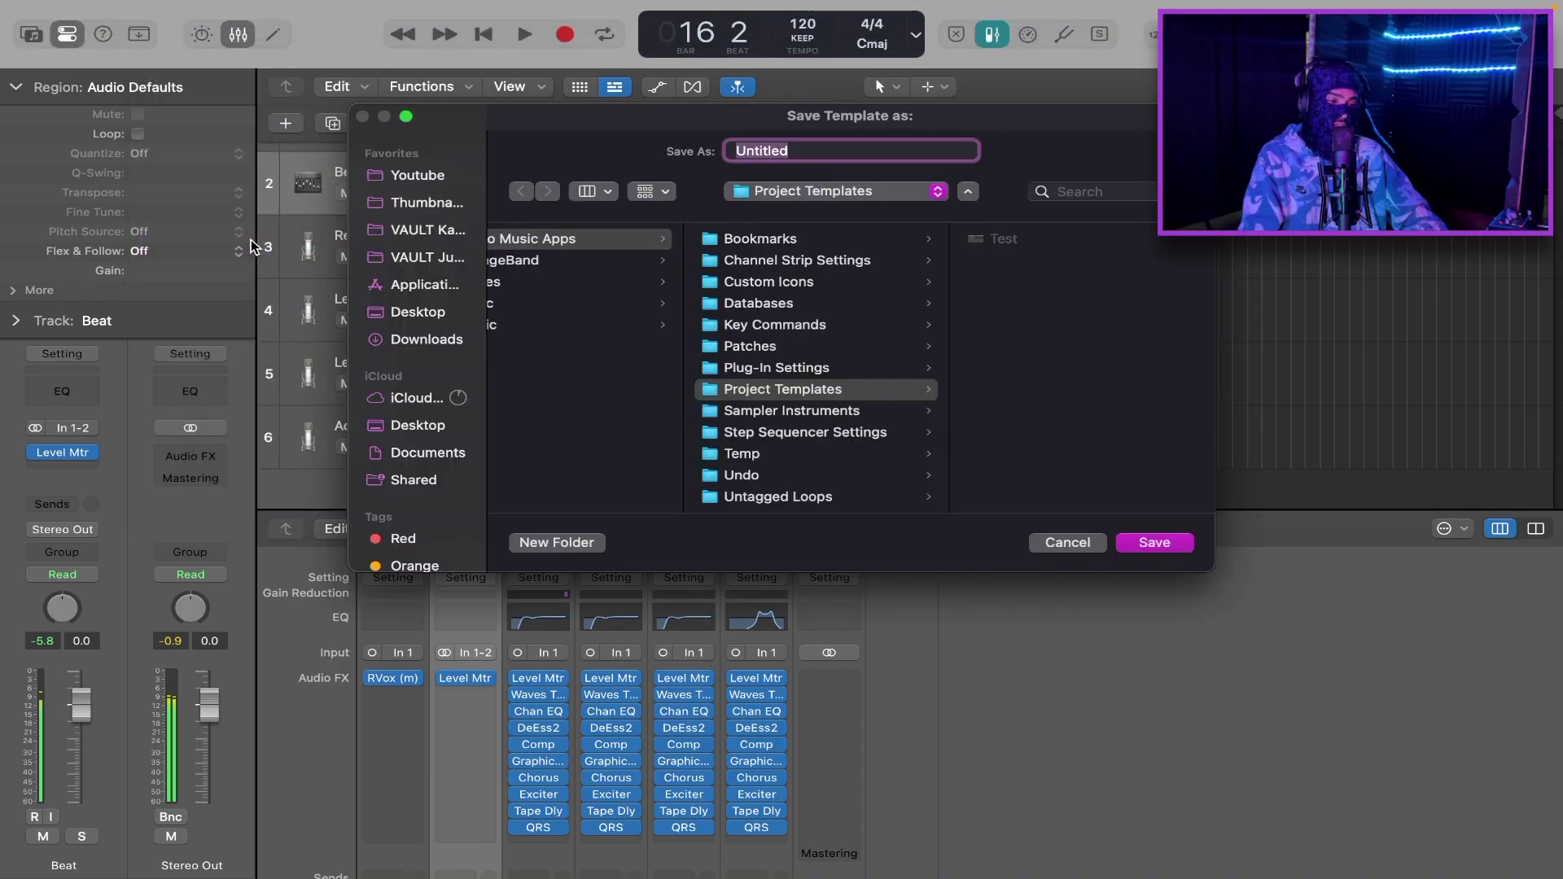
key(BackSpace)
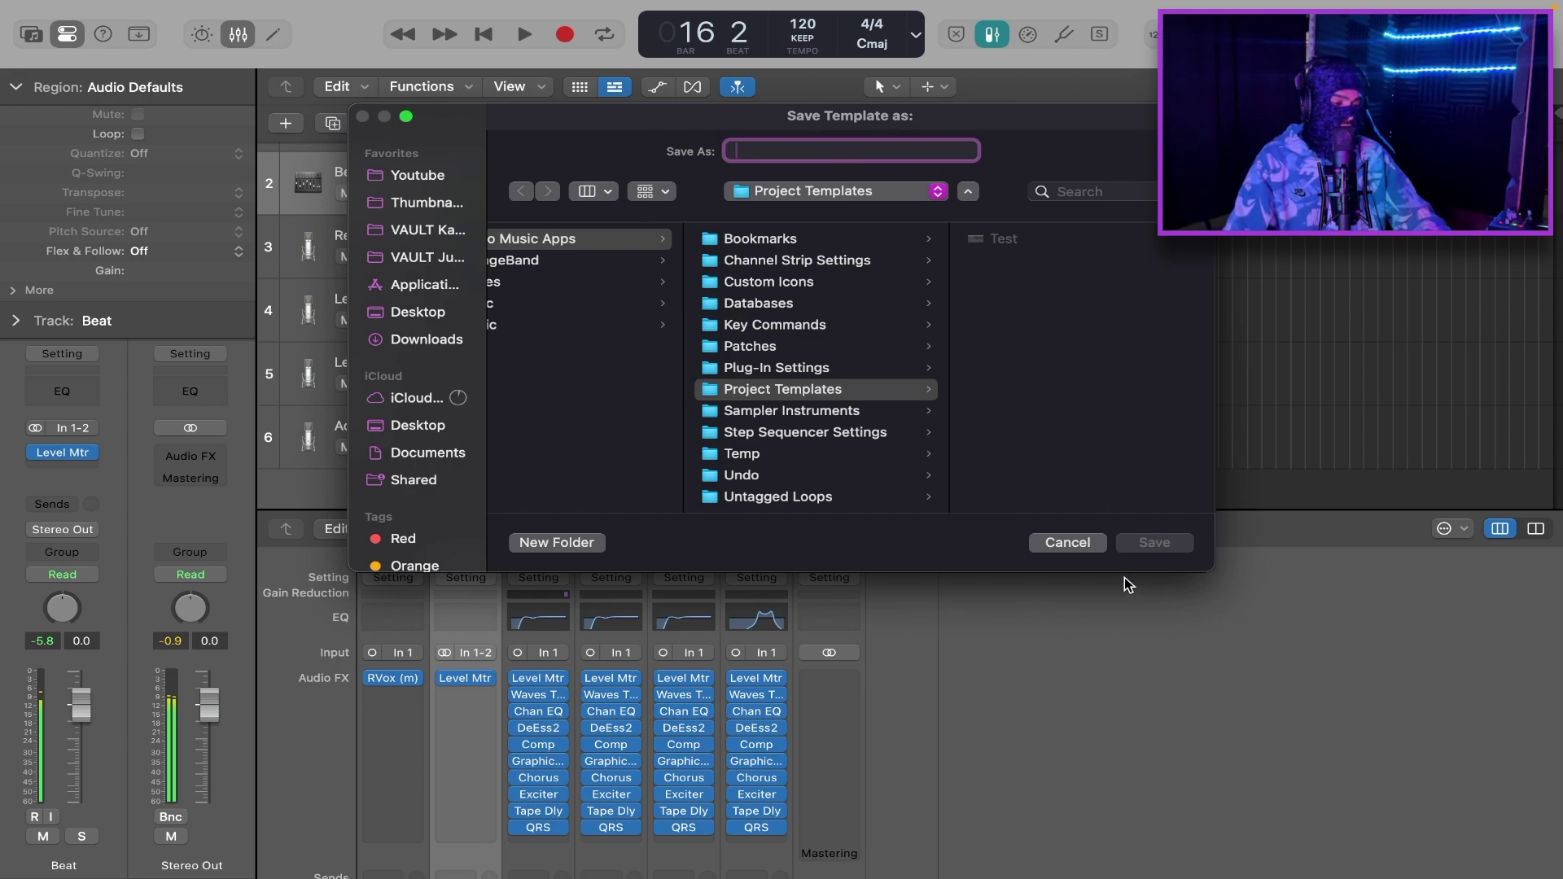
click(1068, 543)
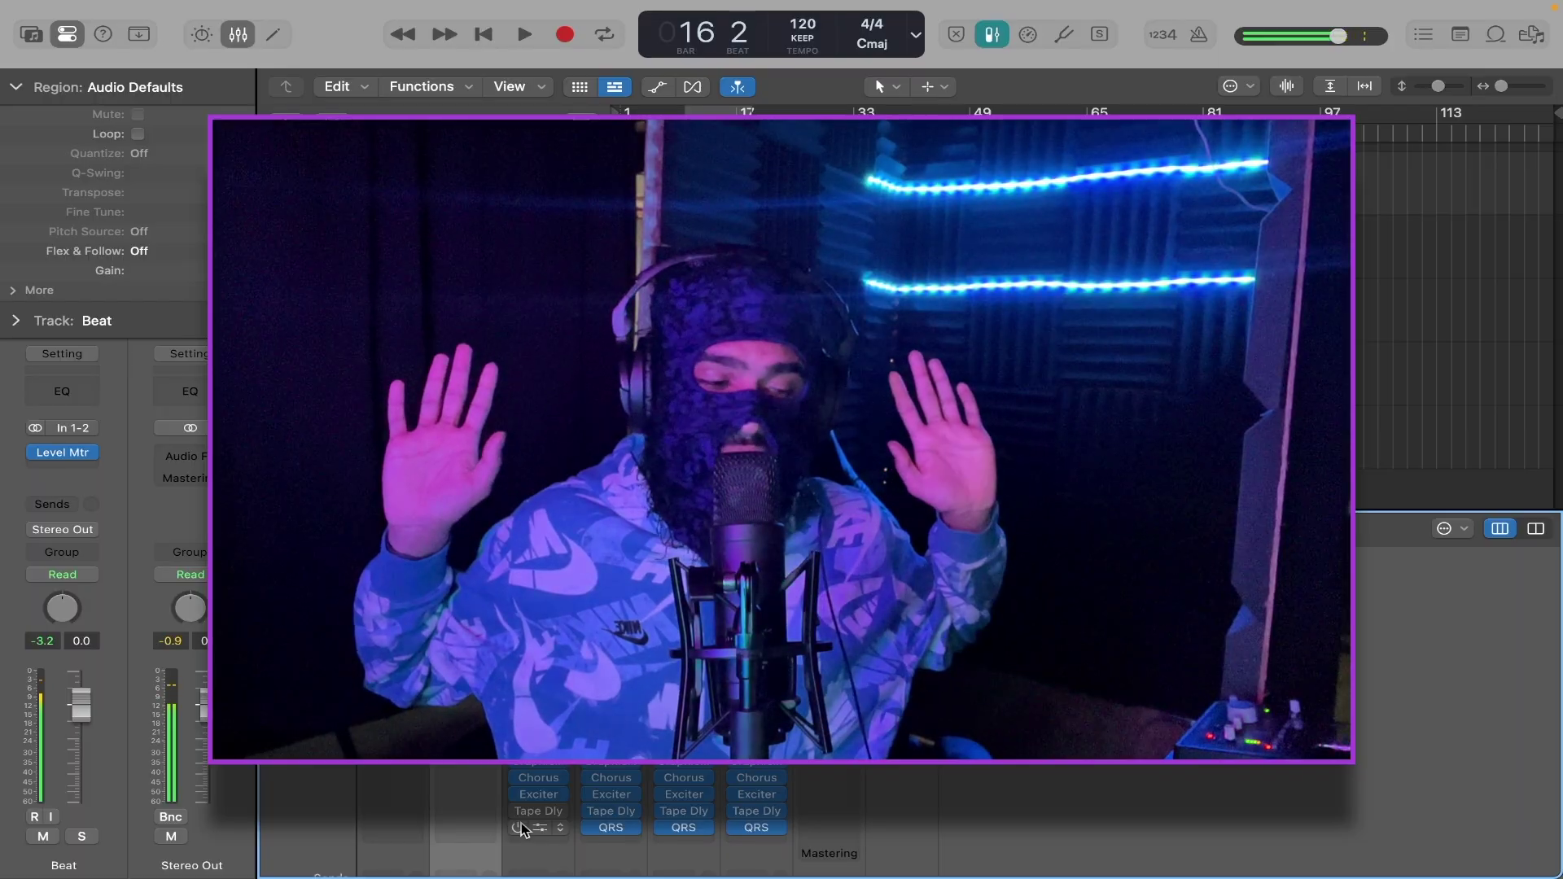